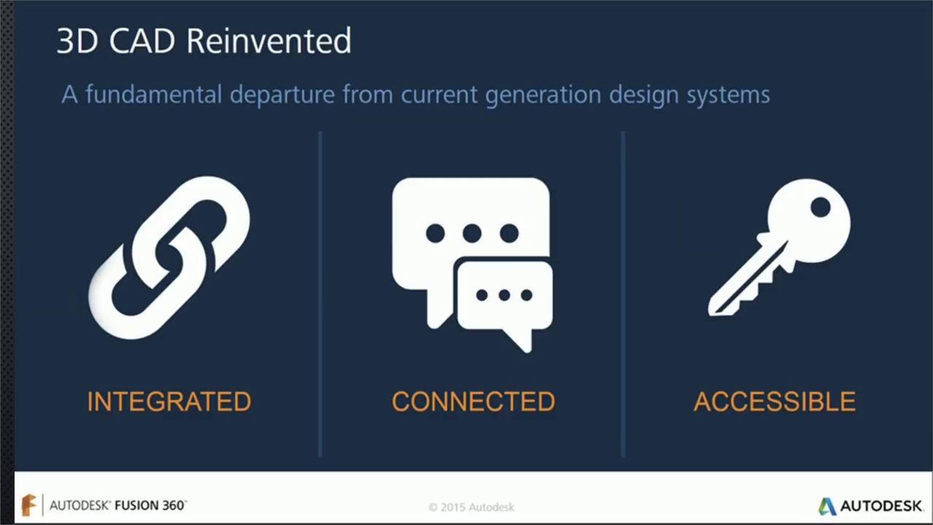
# Advance the slideshow past Learning Objectives to the 4th Axis Milling slide.
pyautogui.press('Right')
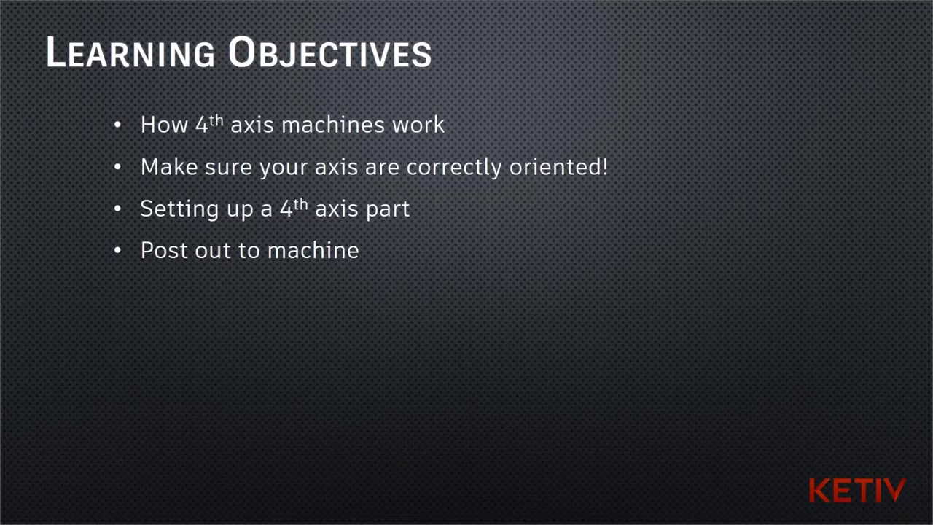
pyautogui.press('Right')
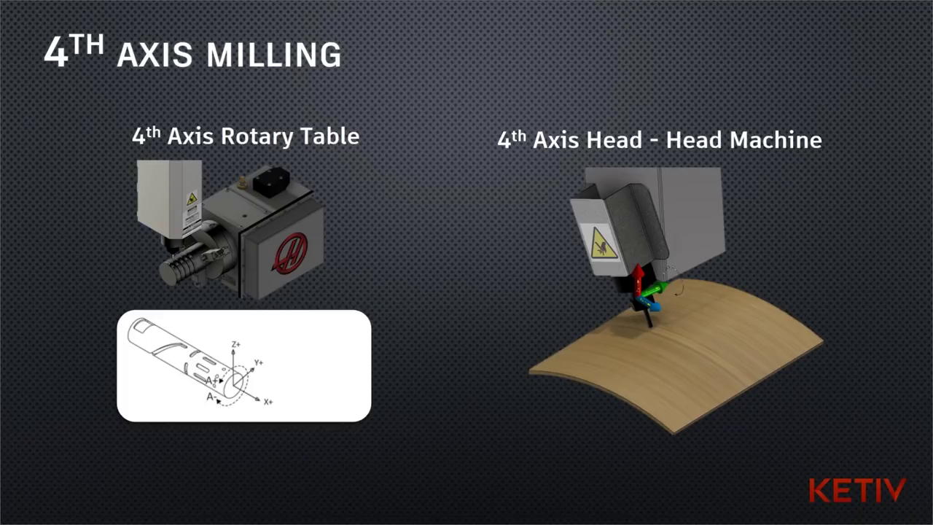
# Advance to the Common Error slide, then switch over to Fusion 360.
pyautogui.press('Right')
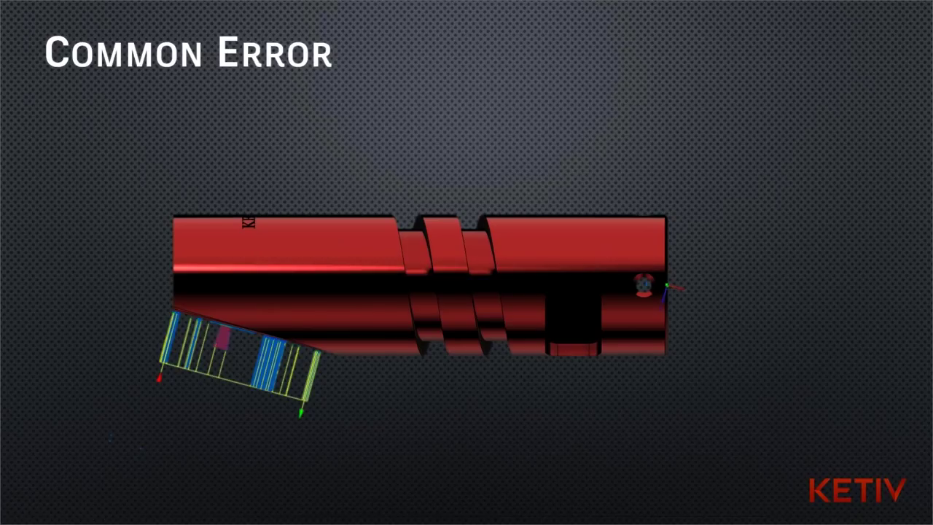
pyautogui.hotkey('alt', 'Tab')
pyautogui.hotkey('alt', 'Tab')
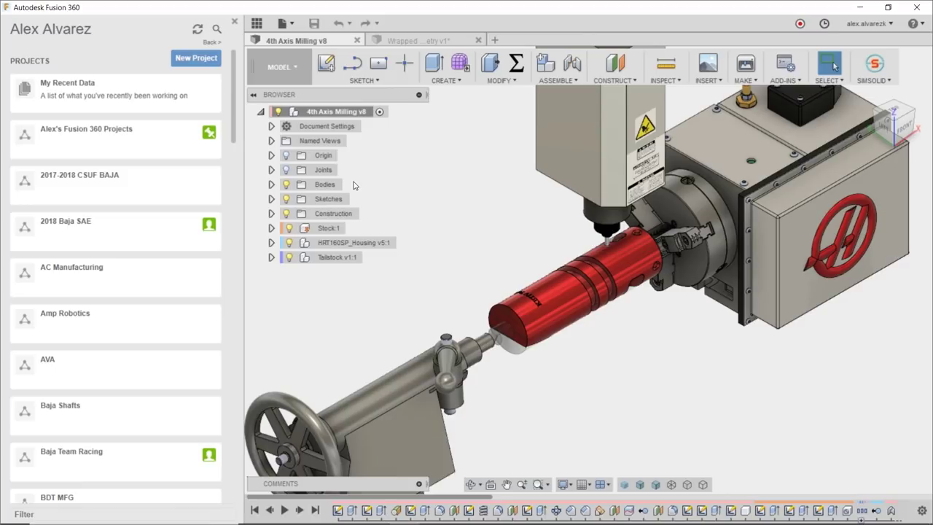
# Zoom on the stock, scroll the project list, and close the Data Panel.
pyautogui.scroll(3, 503, 339)
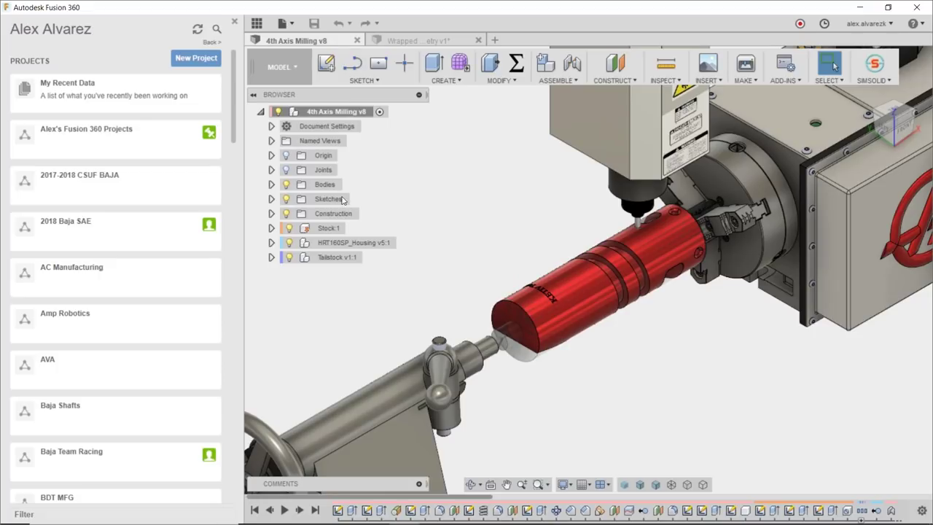
pyautogui.moveTo(238, 68); pyautogui.dragTo(209, 209)
pyautogui.scroll(-10, 209, 209)
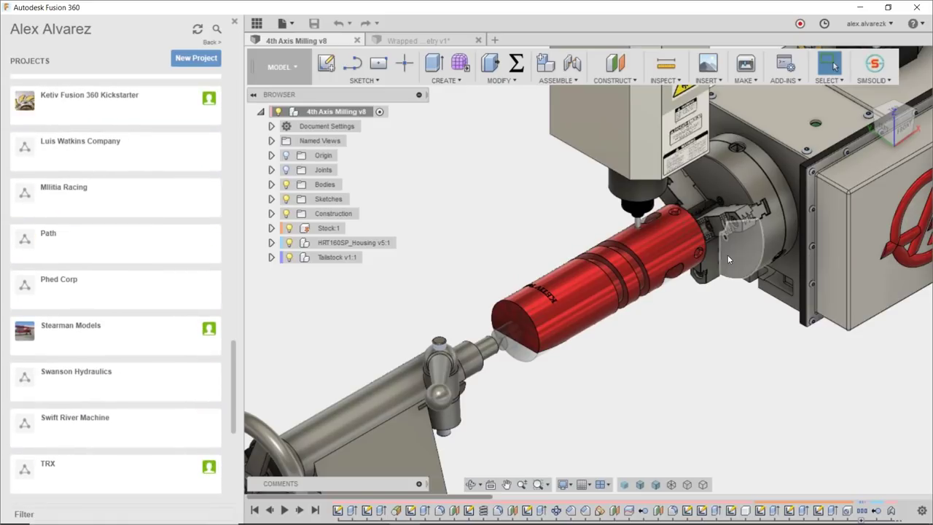
pyautogui.scroll(-3, 119, 342)
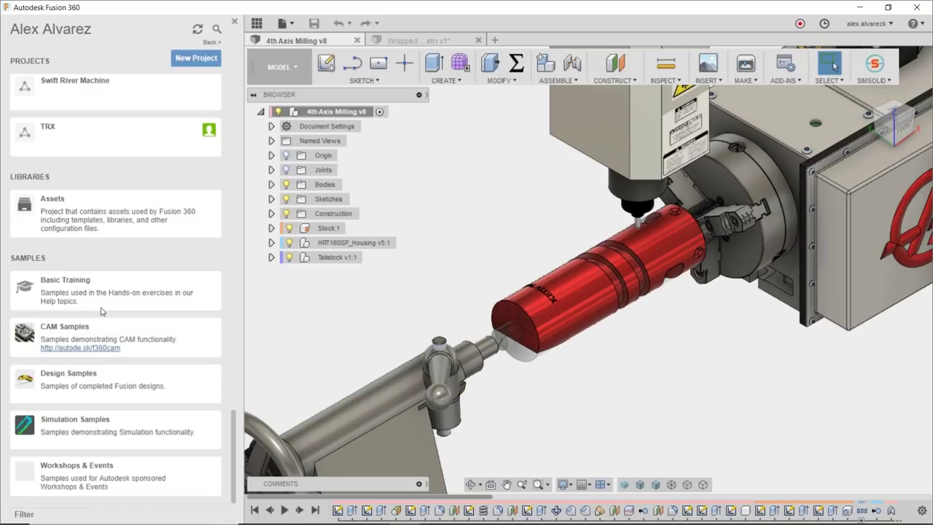
pyautogui.click(236, 23)
# Hide Tailstock, HRT160SP_Housing and Stock:1 so only the machined part shows.
pyautogui.click(44, 258)
pyautogui.click(43, 242)
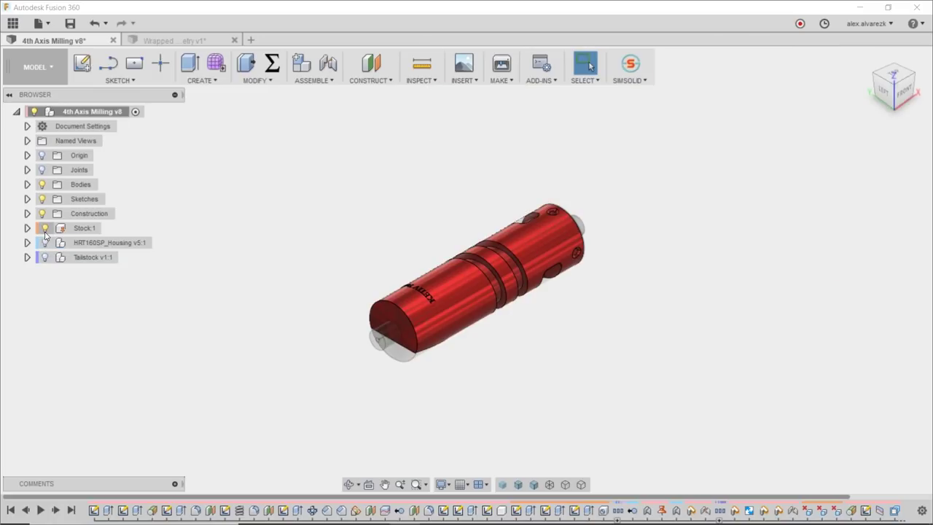
pyautogui.click(44, 228)
pyautogui.keyDown('shift'); pyautogui.moveTo(611, 359); pyautogui.dragTo(533, 212, button='middle'); pyautogui.keyUp('shift')
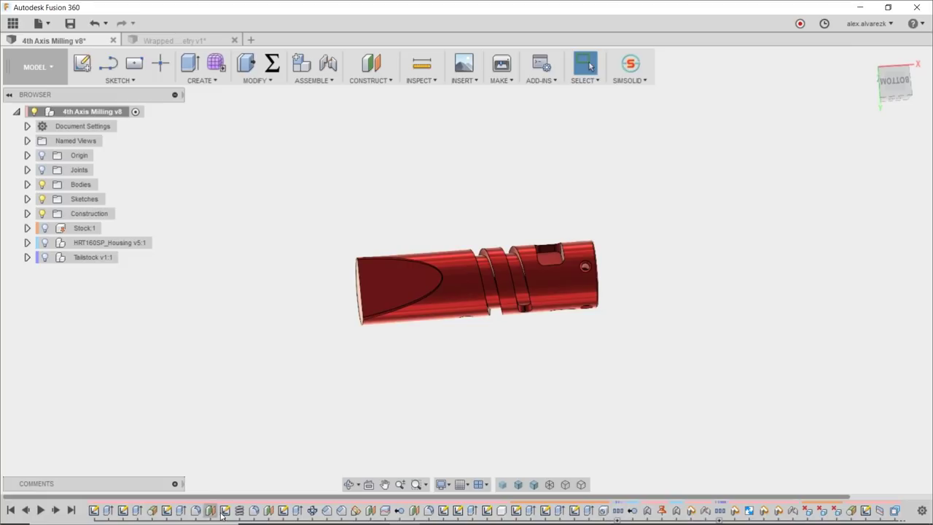
# Switch to the CAM workspace and orbit the part side-on.
pyautogui.click(32, 73)
pyautogui.click(29, 222)
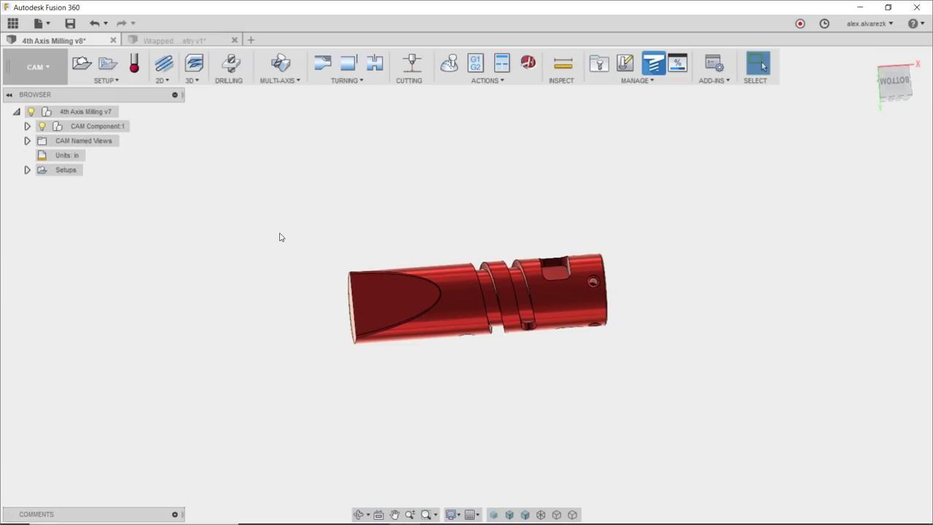
pyautogui.keyDown('shift'); pyautogui.moveTo(682, 347); pyautogui.dragTo(617, 304, button='middle'); pyautogui.keyUp('shift')
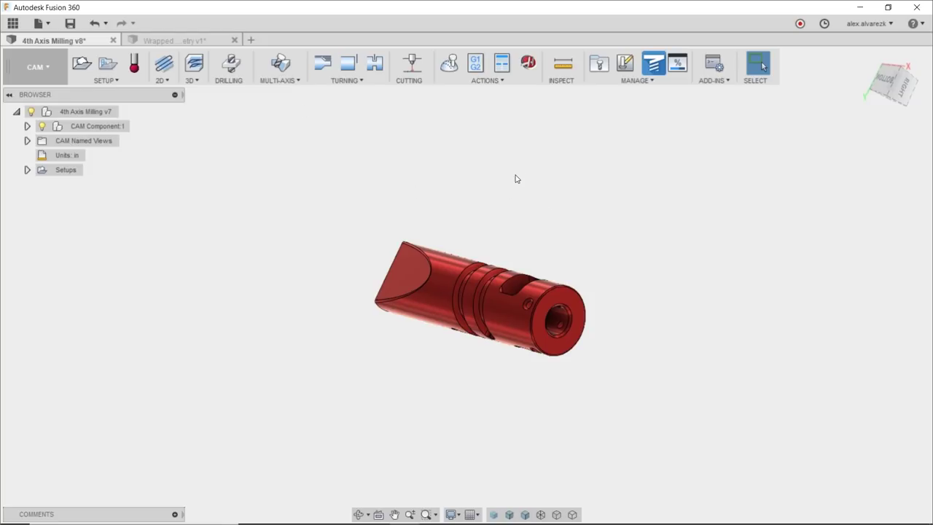
pyautogui.keyDown('shift'); pyautogui.moveTo(499, 173); pyautogui.dragTo(526, 169, button='middle'); pyautogui.keyUp('shift')
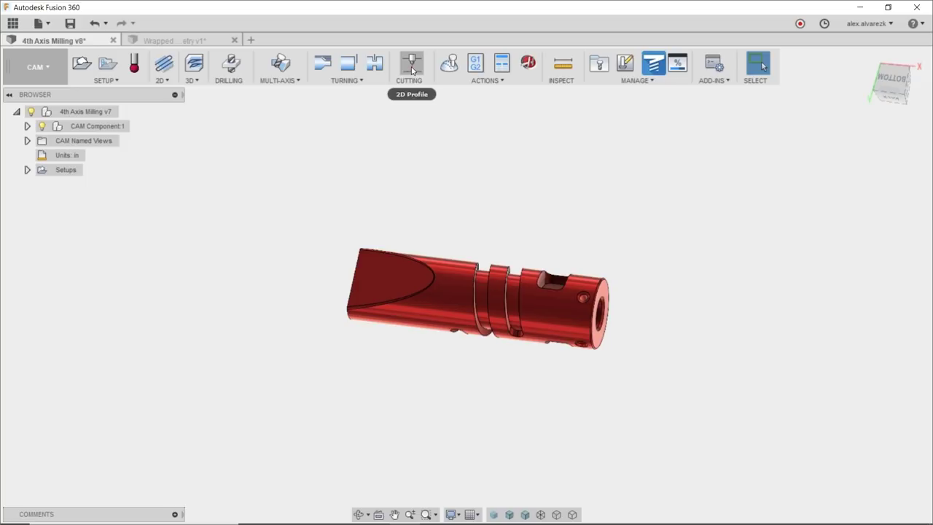
pyautogui.moveTo(412, 70)
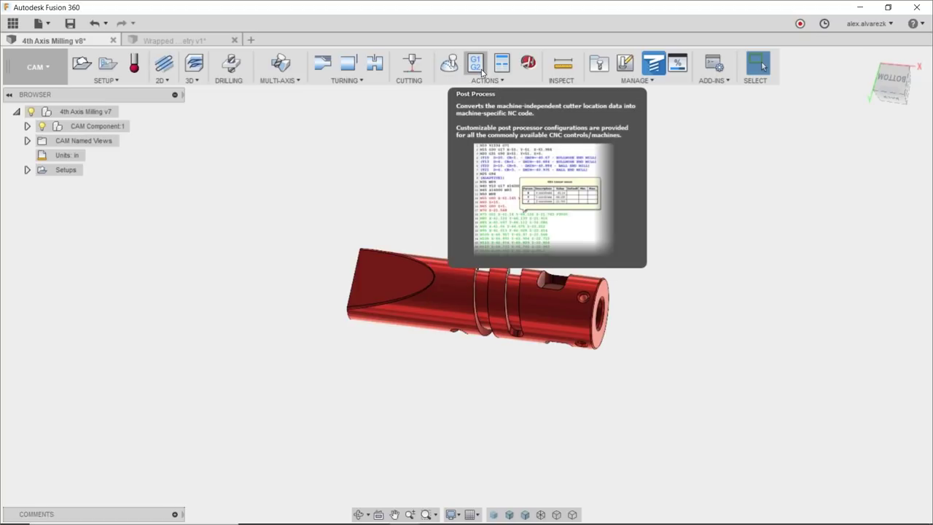
pyautogui.keyDown('shift'); pyautogui.moveTo(476, 244); pyautogui.dragTo(483, 228, button='middle'); pyautogui.keyUp('shift')
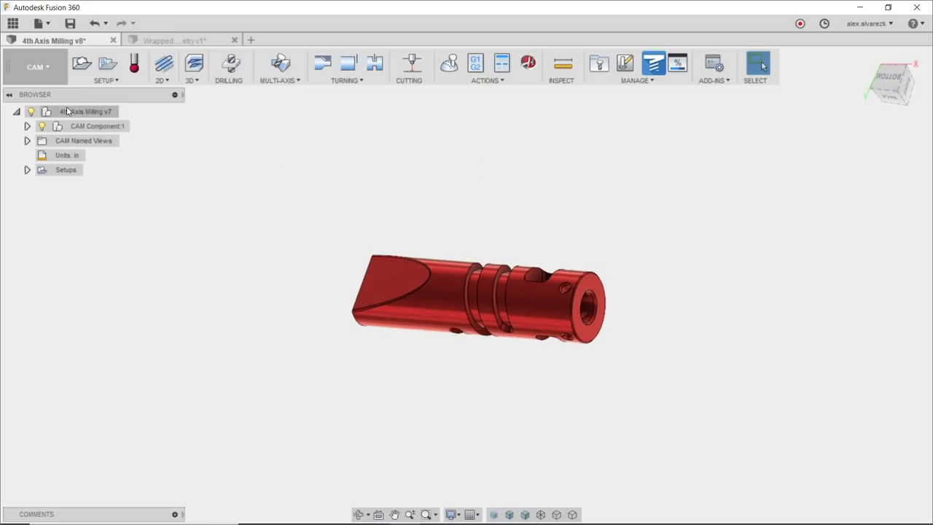
# Start a new milling setup and show the stock shape mode choices.
pyautogui.click(82, 65)
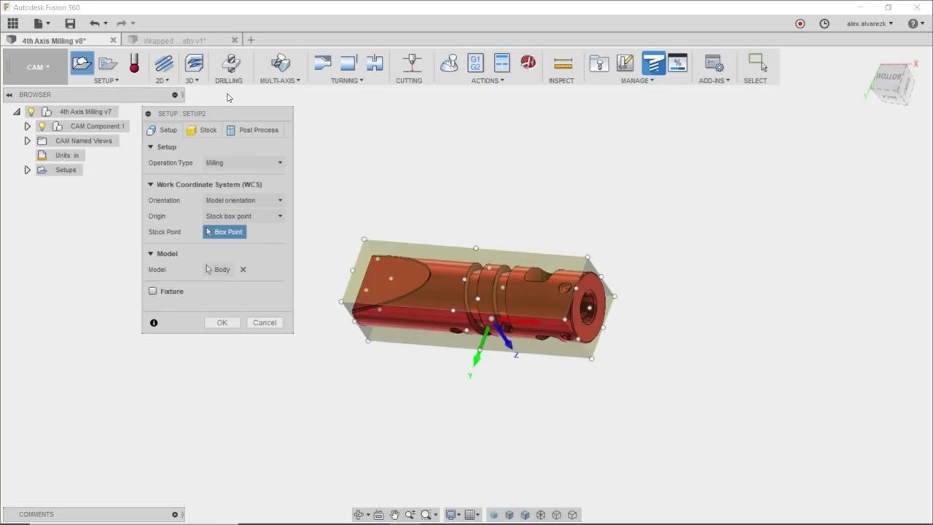
pyautogui.keyDown('shift'); pyautogui.moveTo(678, 259); pyautogui.dragTo(547, 195, button='middle'); pyautogui.keyUp('shift')
pyautogui.keyDown('shift'); pyautogui.moveTo(571, 358); pyautogui.dragTo(470, 281, button='middle'); pyautogui.keyUp('shift')
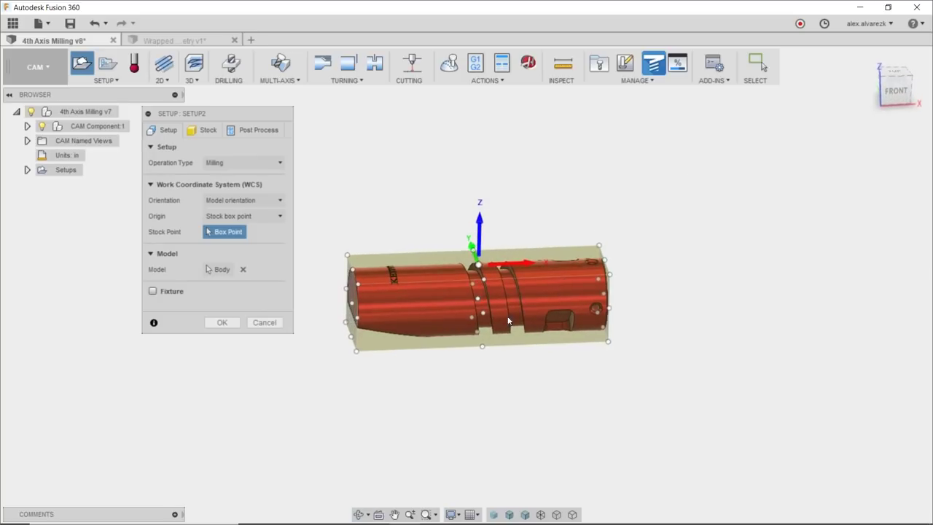
pyautogui.click(209, 134)
pyautogui.click(263, 162)
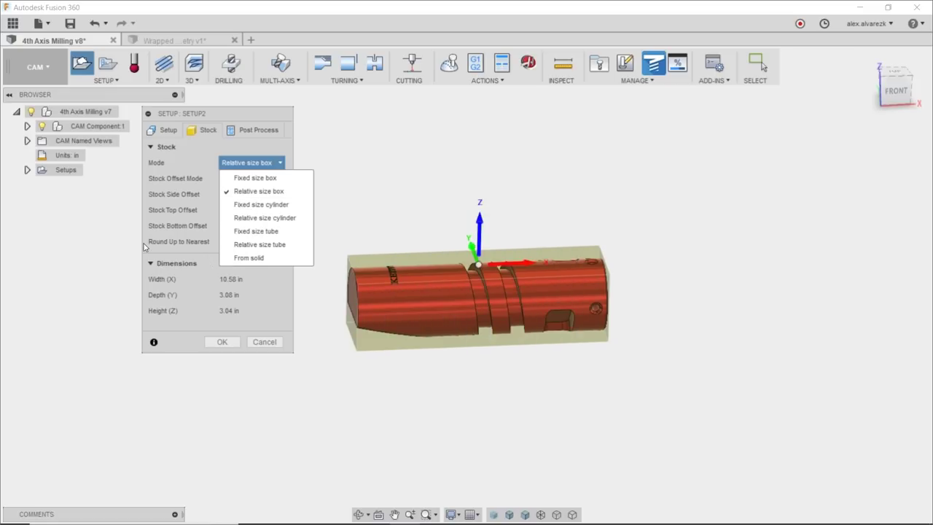
# Show Stock:1 and use it as From solid stock, 12.5 × 3 × 3 in.
pyautogui.click(27, 126)
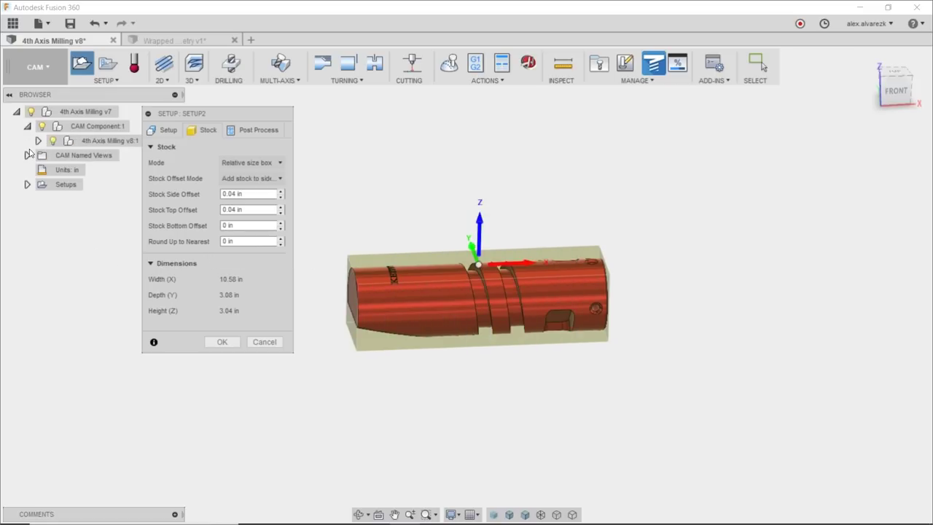
pyautogui.click(37, 140)
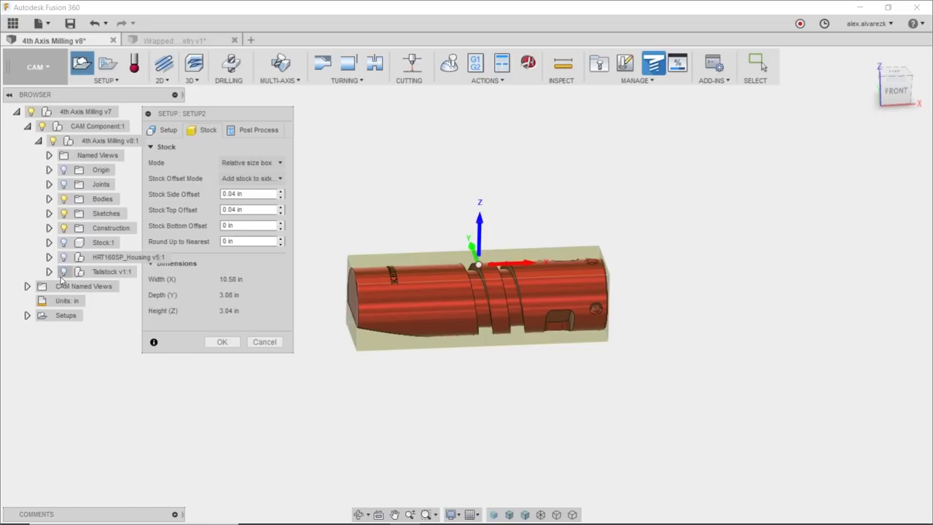
pyautogui.click(63, 242)
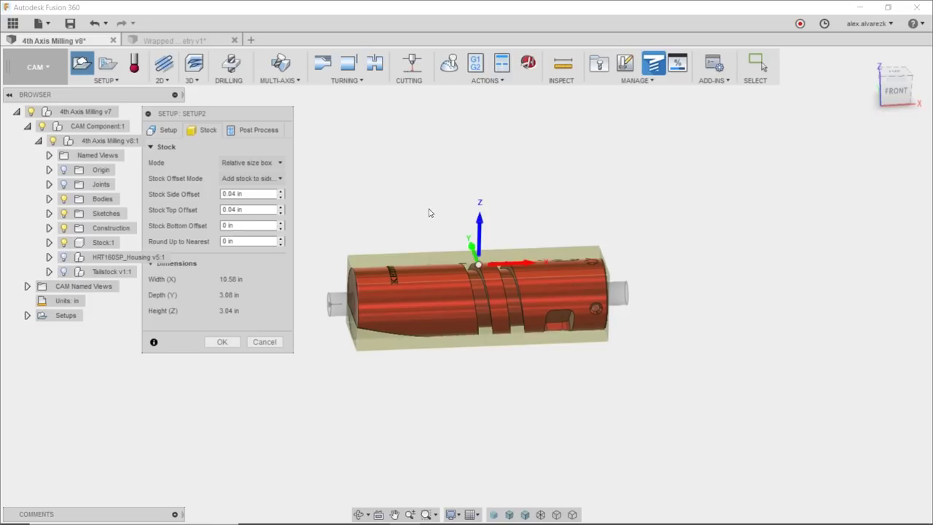
pyautogui.click(259, 163)
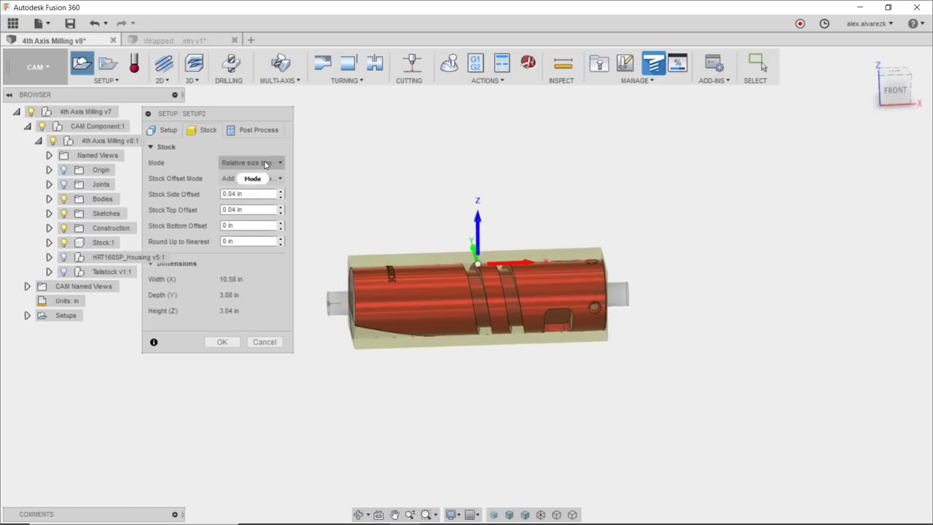
pyautogui.click(263, 257)
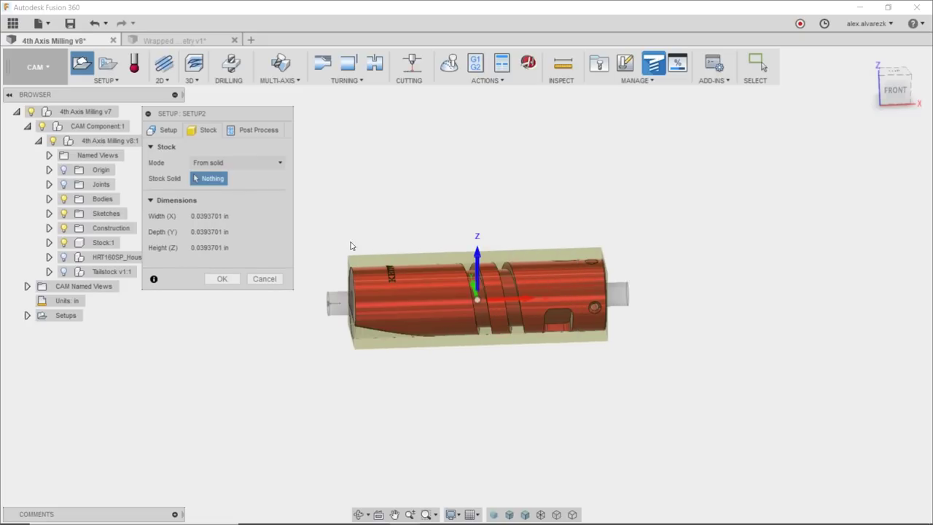
pyautogui.click(328, 302)
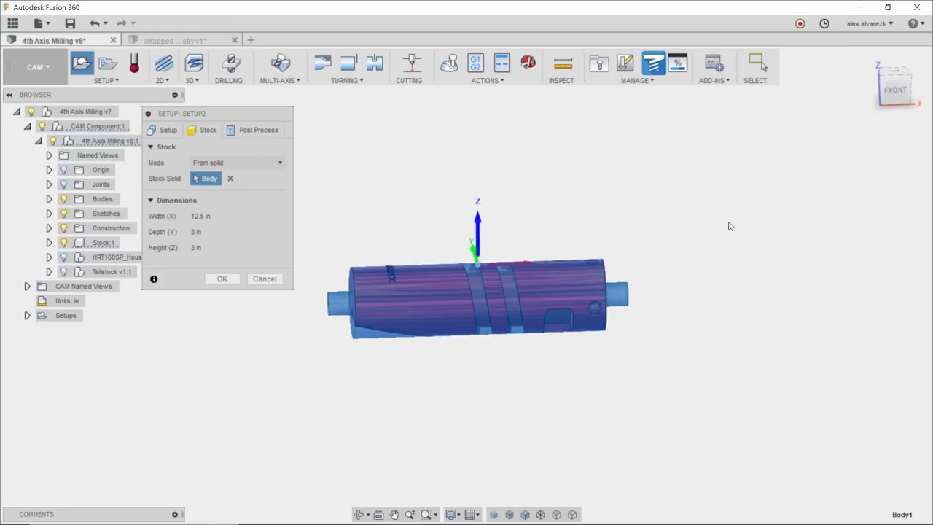
pyautogui.click(167, 129)
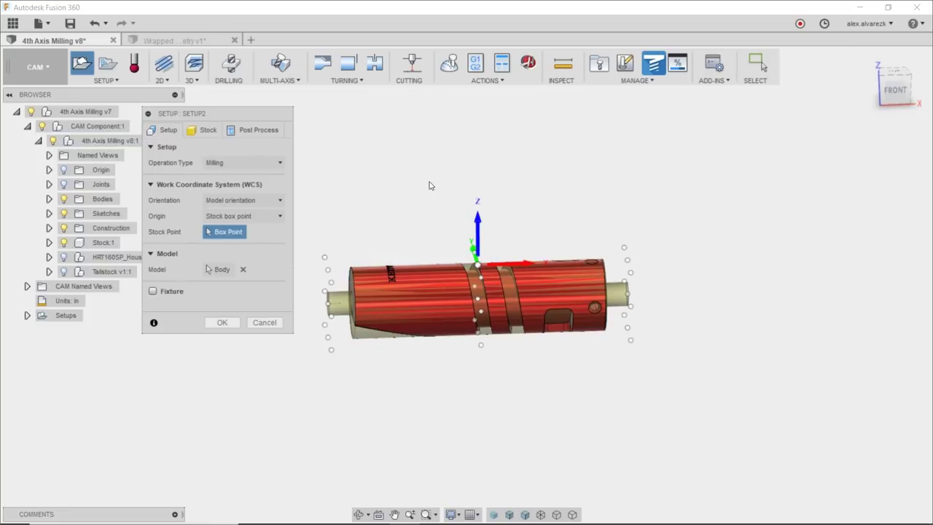
# Set the WCS origin to a selected point on the end-face circular edge.
pyautogui.keyDown('shift'); pyautogui.moveTo(546, 208); pyautogui.dragTo(494, 235, button='middle'); pyautogui.keyUp('shift')
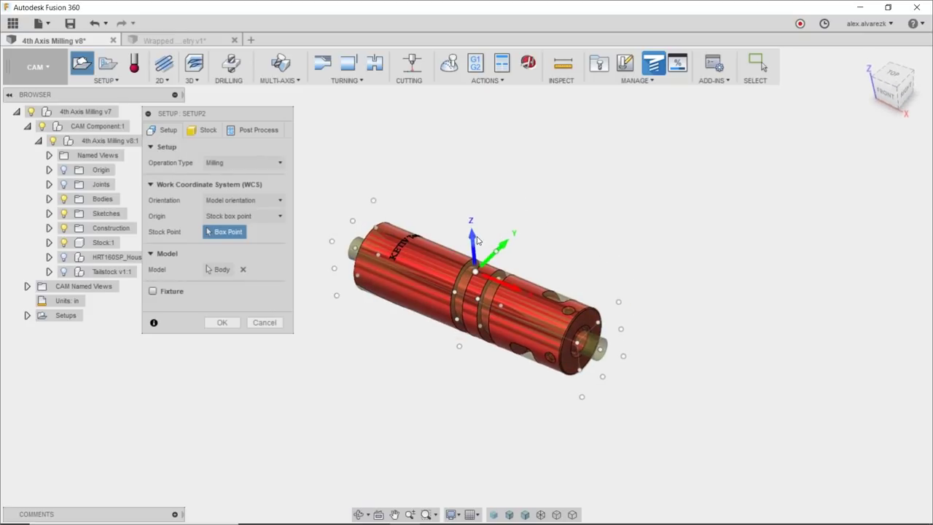
pyautogui.keyDown('shift'); pyautogui.moveTo(539, 221); pyautogui.dragTo(565, 172, button='middle'); pyautogui.keyUp('shift')
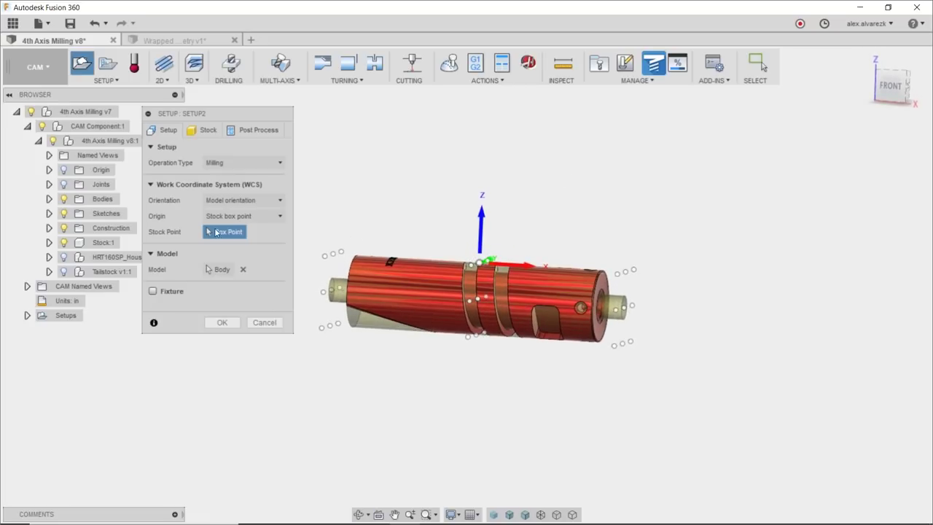
pyautogui.click(242, 216)
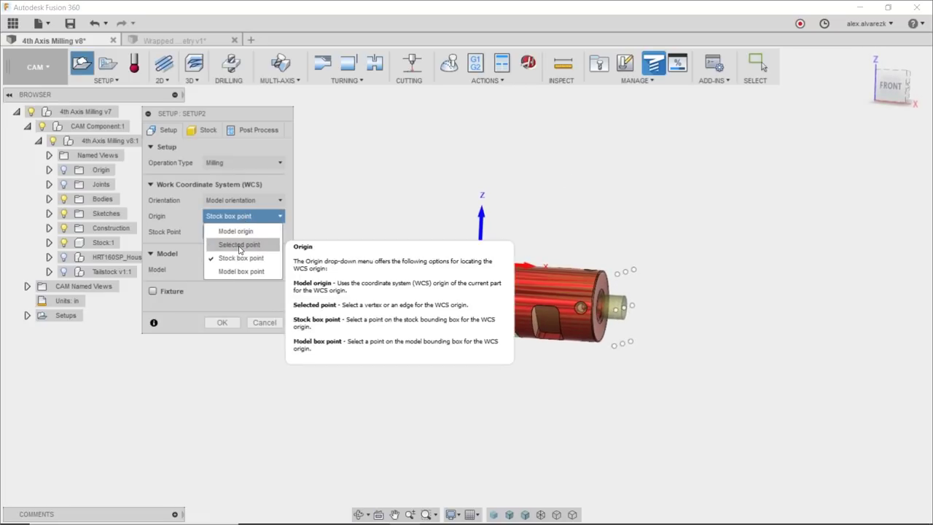
pyautogui.click(239, 246)
pyautogui.scroll(3, 623, 272)
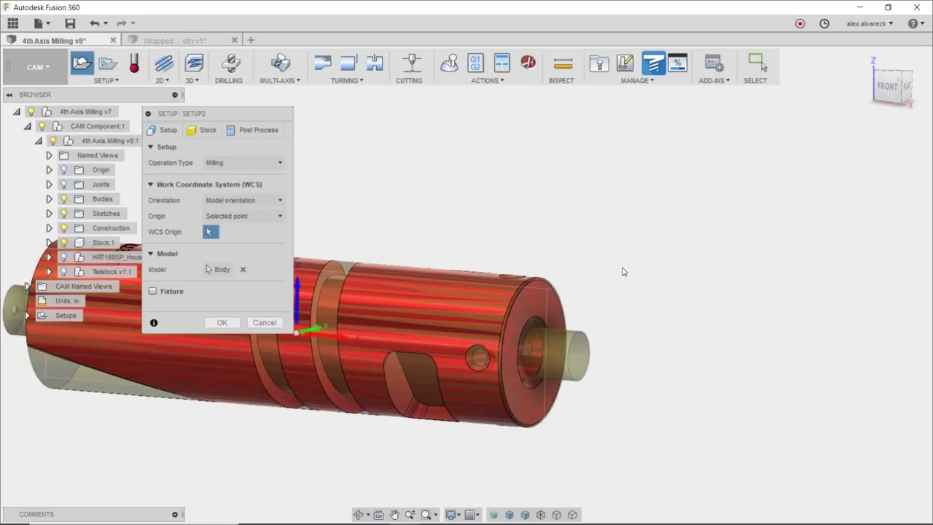
pyautogui.scroll(2, 616, 273)
pyautogui.scroll(2, 562, 211)
pyautogui.scroll(2, 479, 265)
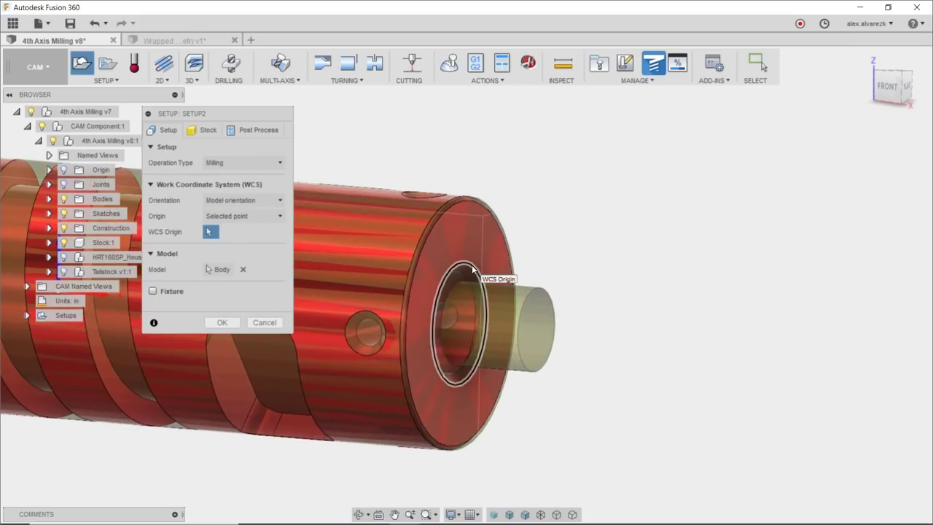
pyautogui.click(473, 269)
# Orbit the part to verify the origin sits on the 0.725 in radius edge.
pyautogui.keyDown('shift'); pyautogui.moveTo(696, 229); pyautogui.dragTo(601, 436, button='middle'); pyautogui.keyUp('shift')
pyautogui.moveTo(611, 420); pyautogui.dragTo(656, 295)
pyautogui.press('Escape')
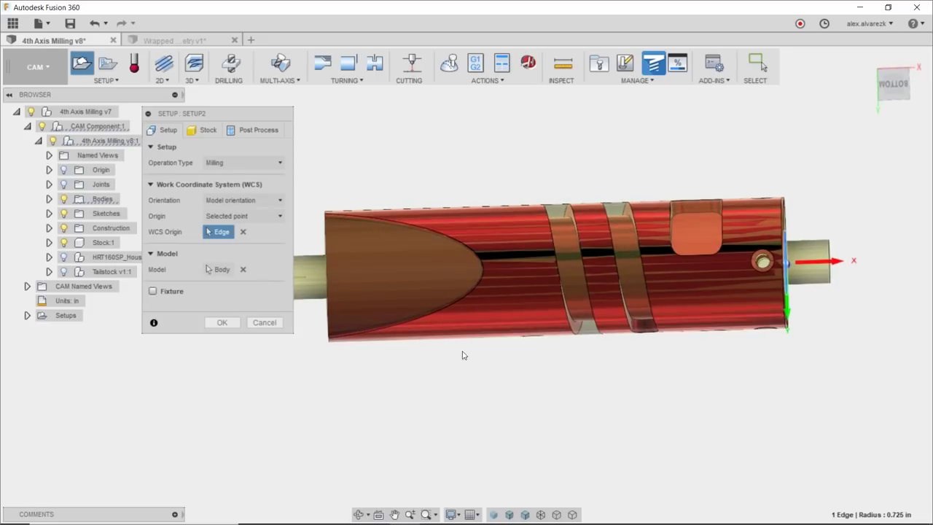
pyautogui.keyDown('shift'); pyautogui.moveTo(660, 391); pyautogui.dragTo(635, 260, button='middle'); pyautogui.keyUp('shift')
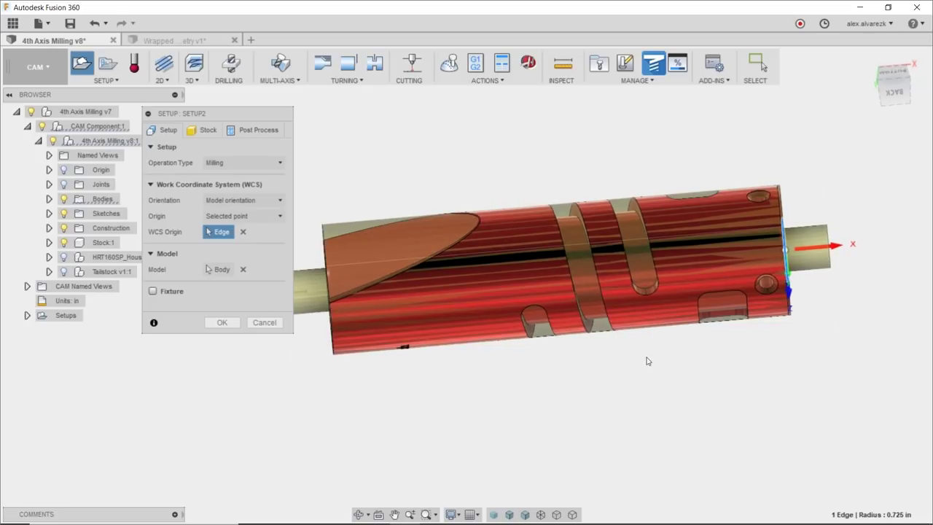
pyautogui.keyDown('shift'); pyautogui.moveTo(745, 398); pyautogui.dragTo(645, 312, button='middle'); pyautogui.keyUp('shift')
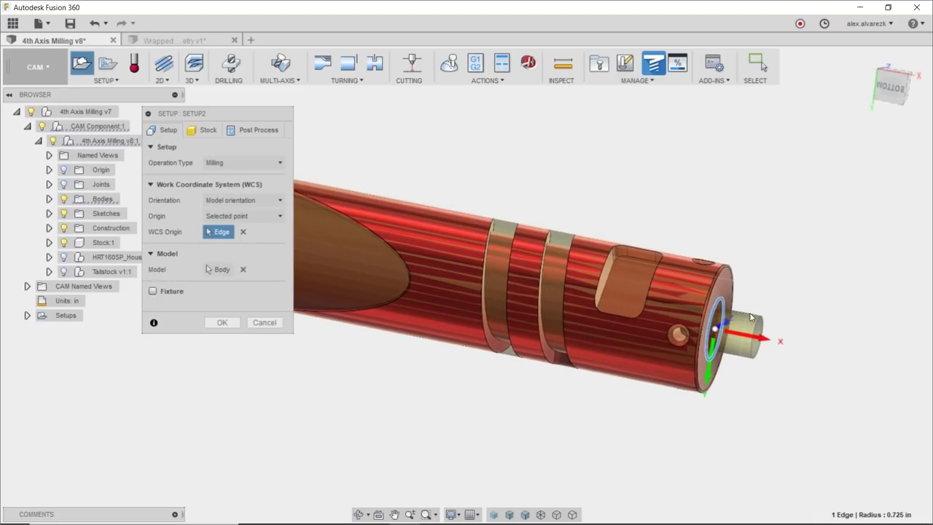
pyautogui.keyDown('shift'); pyautogui.moveTo(776, 293); pyautogui.dragTo(623, 324, button='middle'); pyautogui.keyUp('shift')
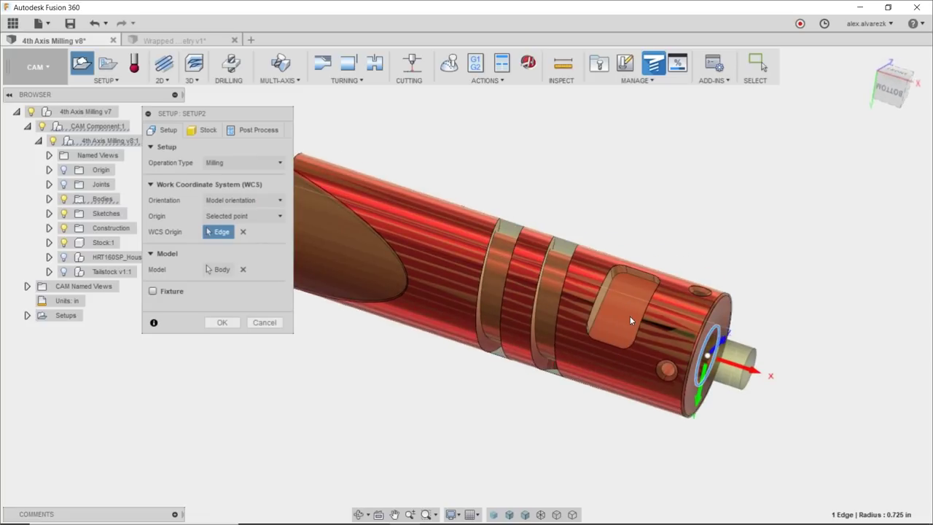
pyautogui.keyDown('shift'); pyautogui.moveTo(651, 322); pyautogui.dragTo(633, 295, button='middle'); pyautogui.keyUp('shift')
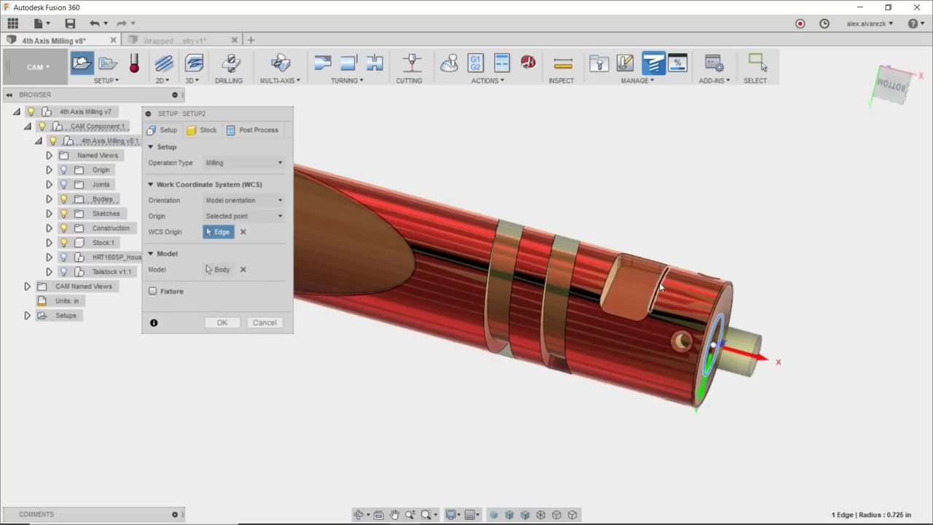
pyautogui.keyDown('shift'); pyautogui.moveTo(642, 296); pyautogui.dragTo(632, 211, button='middle'); pyautogui.keyUp('shift')
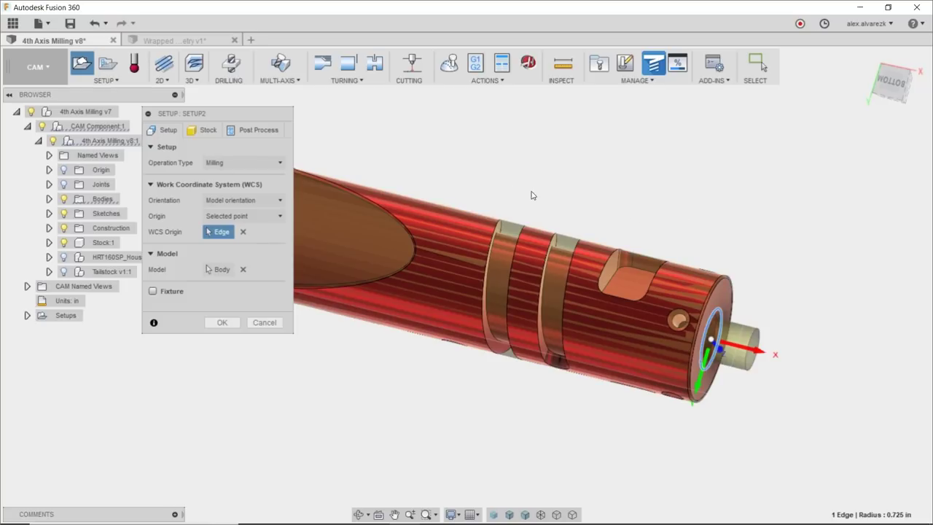
# Orient the setup by Z axis/plane & X axis, using the pocket's flat face.
pyautogui.click(244, 201)
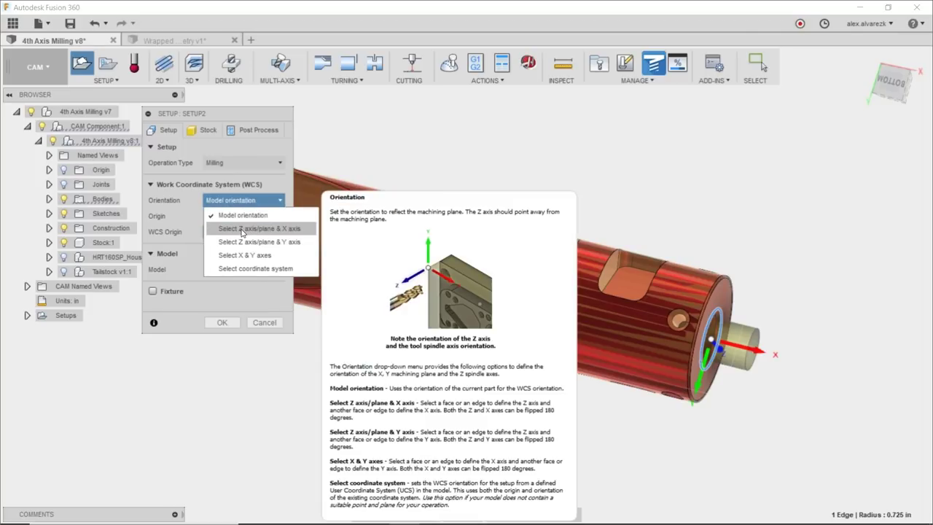
pyautogui.click(242, 229)
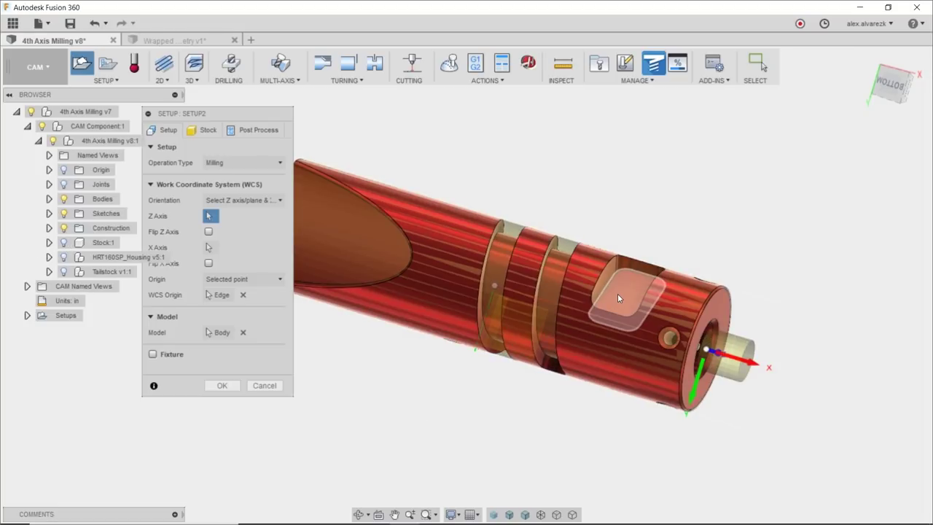
pyautogui.click(617, 293)
pyautogui.keyDown('shift'); pyautogui.moveTo(799, 243); pyautogui.dragTo(782, 265, button='middle'); pyautogui.keyUp('shift')
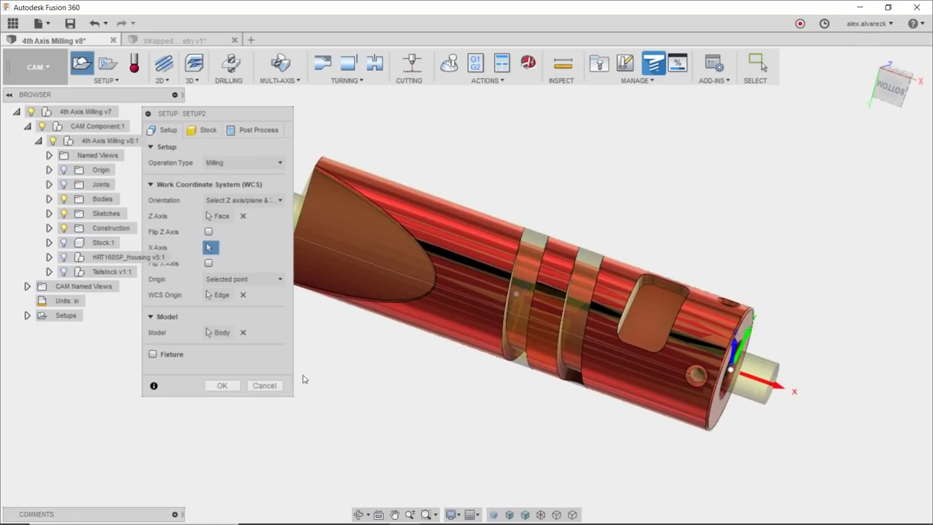
# Select the part body as the model and confirm to create Setup2.
pyautogui.click(219, 333)
pyautogui.keyDown('shift'); pyautogui.moveTo(417, 396); pyautogui.dragTo(458, 373, button='middle'); pyautogui.keyUp('shift')
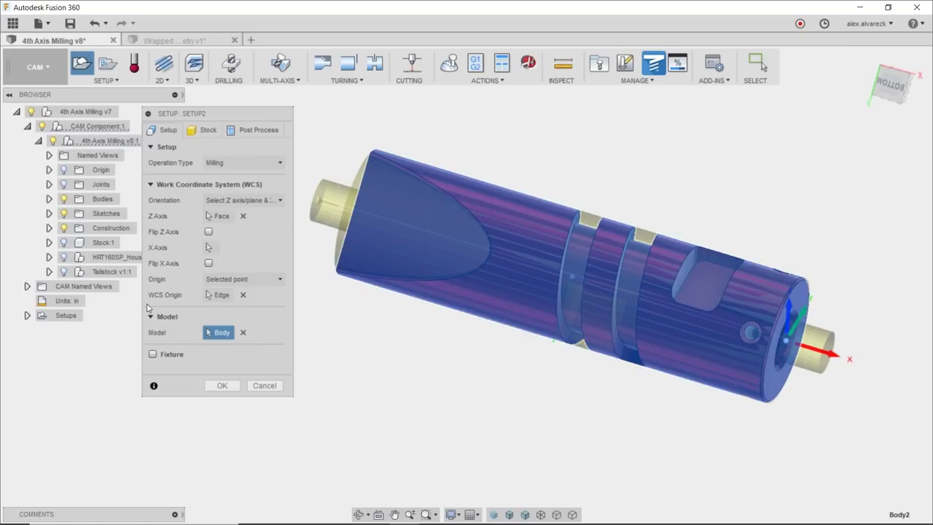
pyautogui.keyDown('shift'); pyautogui.moveTo(421, 370); pyautogui.dragTo(412, 373, button='middle'); pyautogui.keyUp('shift')
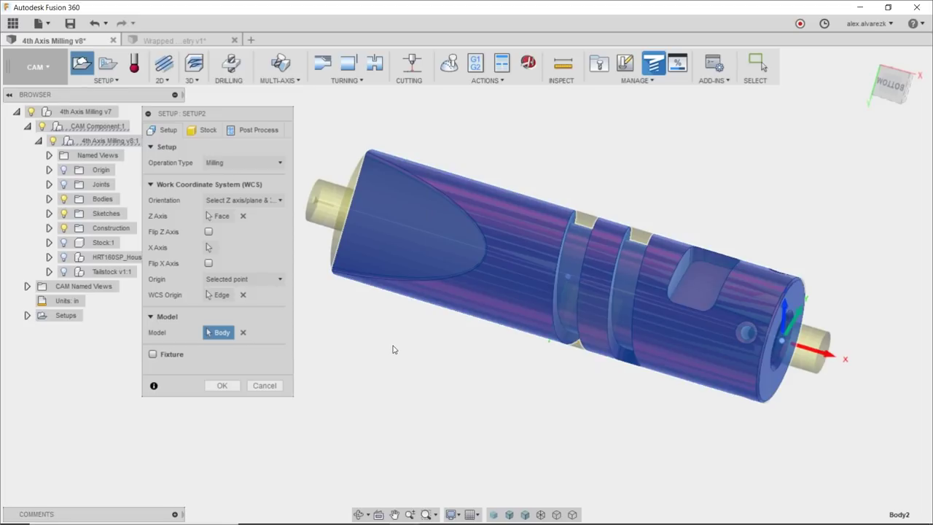
pyautogui.click(223, 385)
pyautogui.keyDown('shift'); pyautogui.moveTo(619, 431); pyautogui.dragTo(539, 470, button='middle'); pyautogui.keyUp('shift')
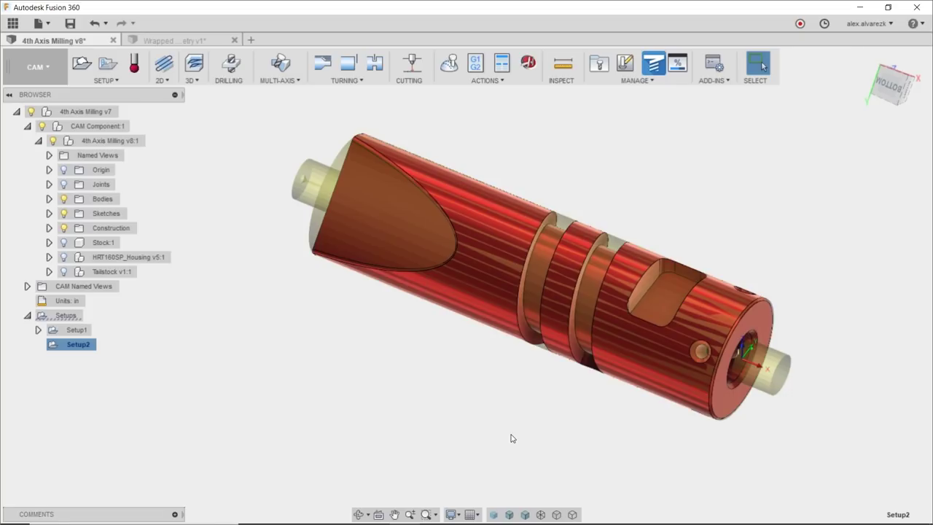
pyautogui.moveTo(509, 438); pyautogui.dragTo(442, 436, button='middle')
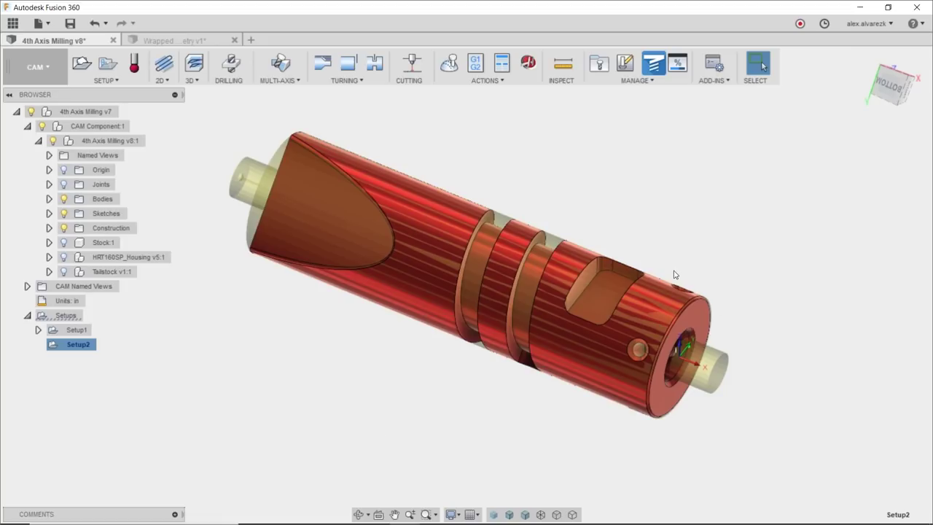
pyautogui.moveTo(685, 258)
pyautogui.keyDown('shift'); pyautogui.mouseDown(button='middle')
pyautogui.moveTo(621, 266)
pyautogui.moveTo(683, 260)
pyautogui.mouseUp(button='middle'); pyautogui.keyUp('shift')
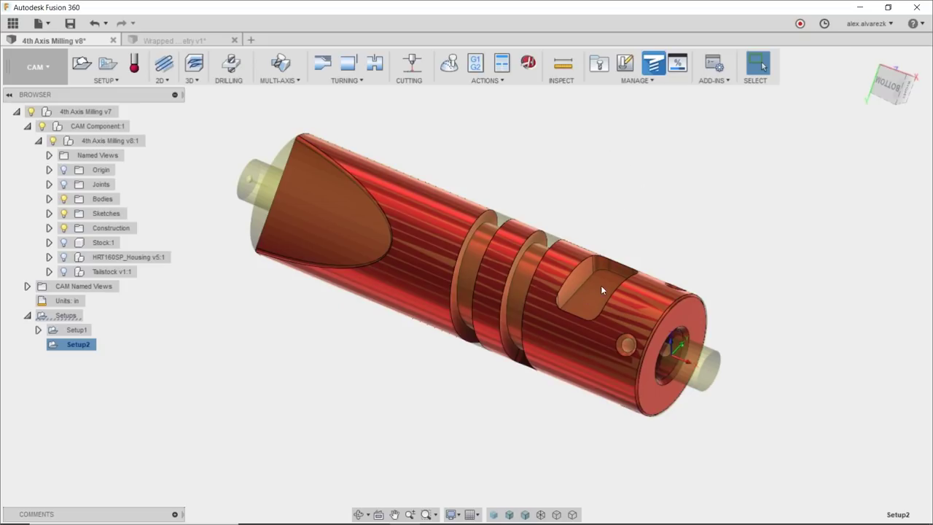
pyautogui.keyDown('shift'); pyautogui.moveTo(589, 301); pyautogui.dragTo(624, 286, button='middle'); pyautogui.keyUp('shift')
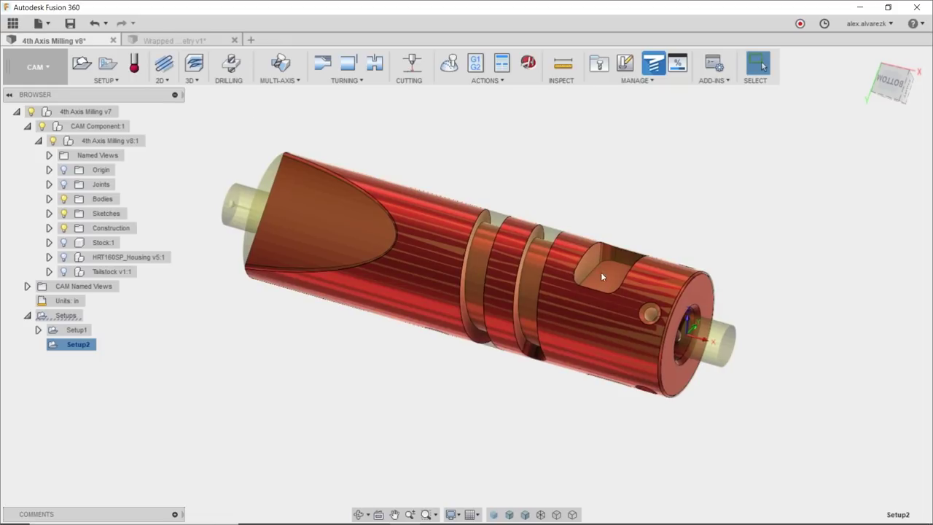
pyautogui.click(163, 80)
# Start a 2D Adaptive Clearing with the square pocket face as geometry.
pyautogui.click(191, 94)
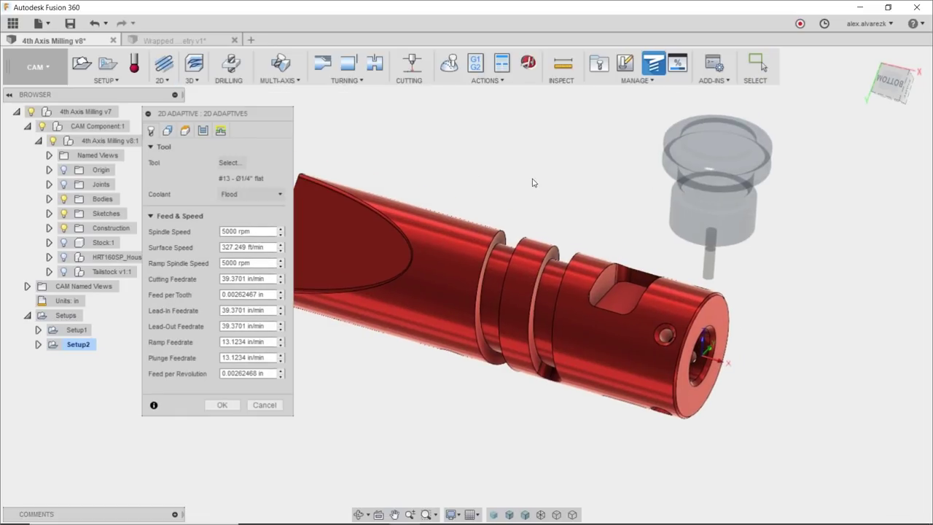
pyautogui.click(167, 131)
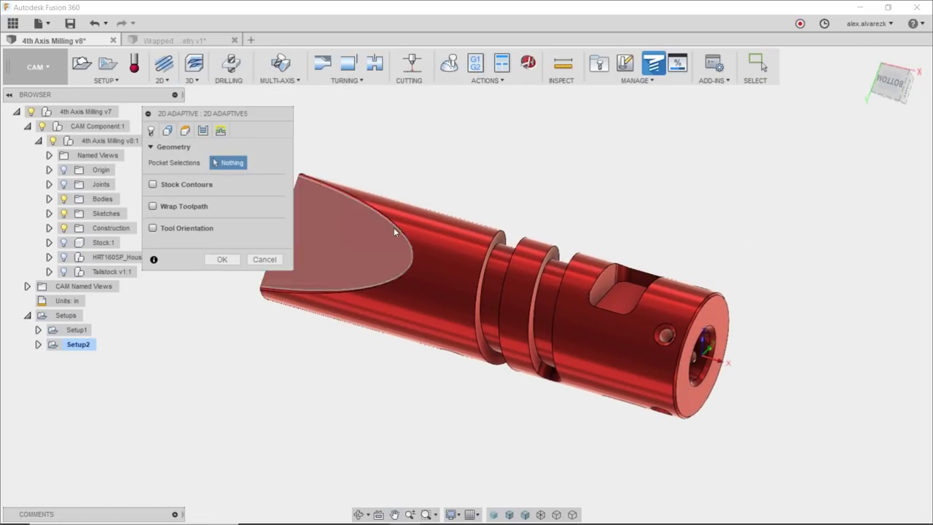
pyautogui.scroll(2, 628, 274)
pyautogui.scroll(1, 628, 273)
pyautogui.click(633, 291)
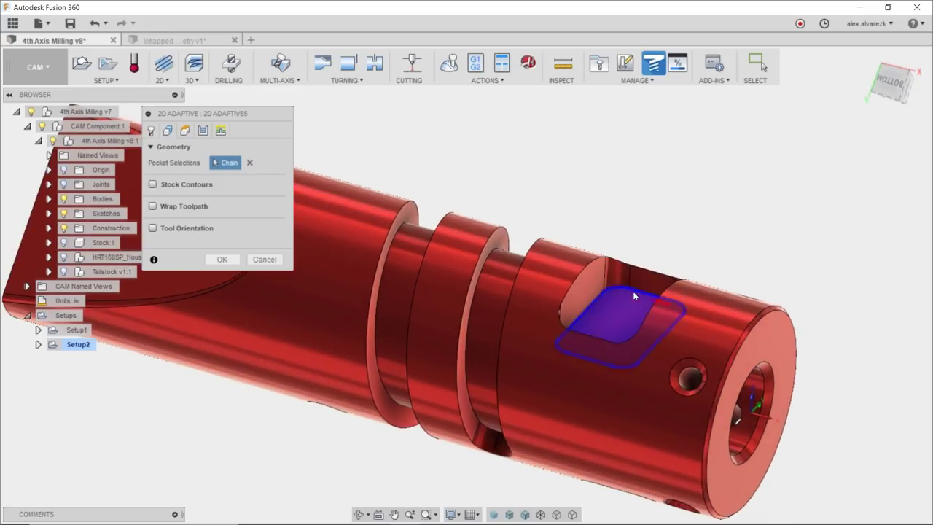
pyautogui.keyDown('shift'); pyautogui.moveTo(704, 240); pyautogui.dragTo(662, 331, button='middle'); pyautogui.keyUp('shift')
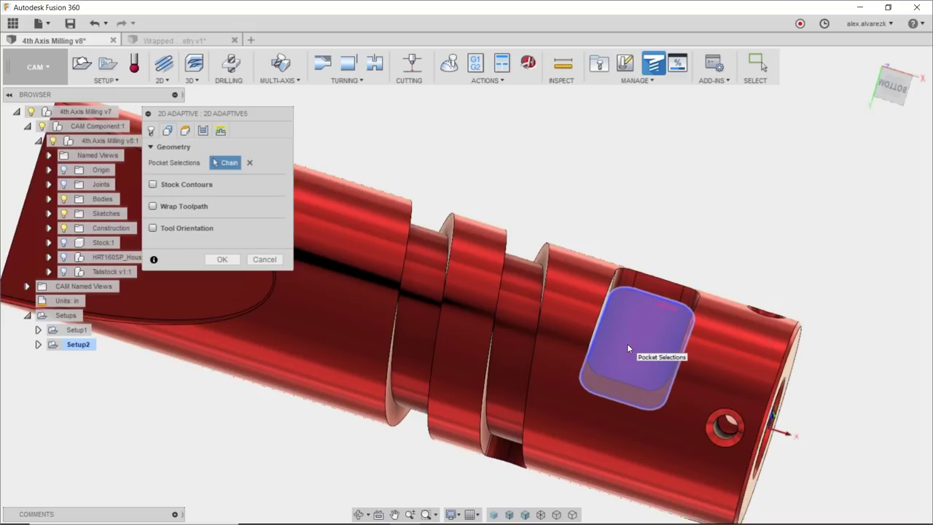
pyautogui.keyDown('shift'); pyautogui.moveTo(678, 219); pyautogui.dragTo(646, 196, button='middle'); pyautogui.keyUp('shift')
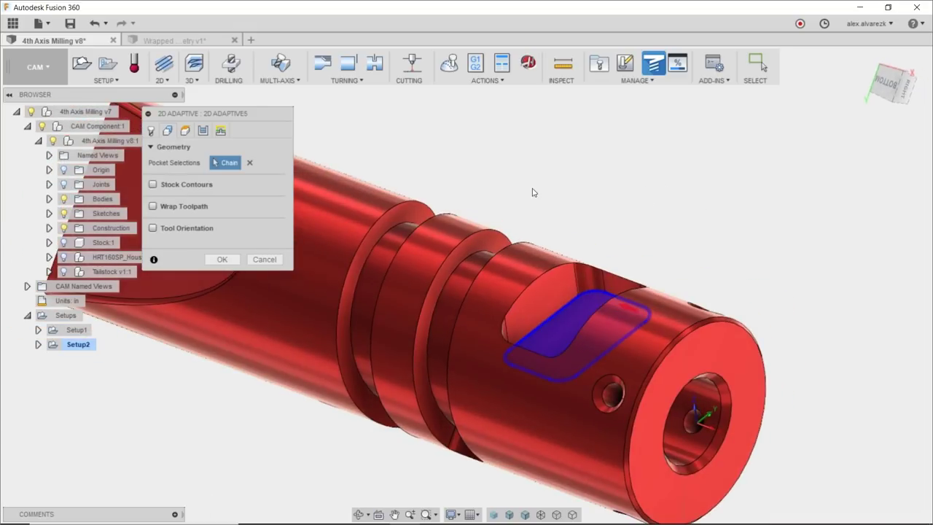
# Set the ramping angle to 5° and the ramp taper angle to 3°.
pyautogui.click(220, 130)
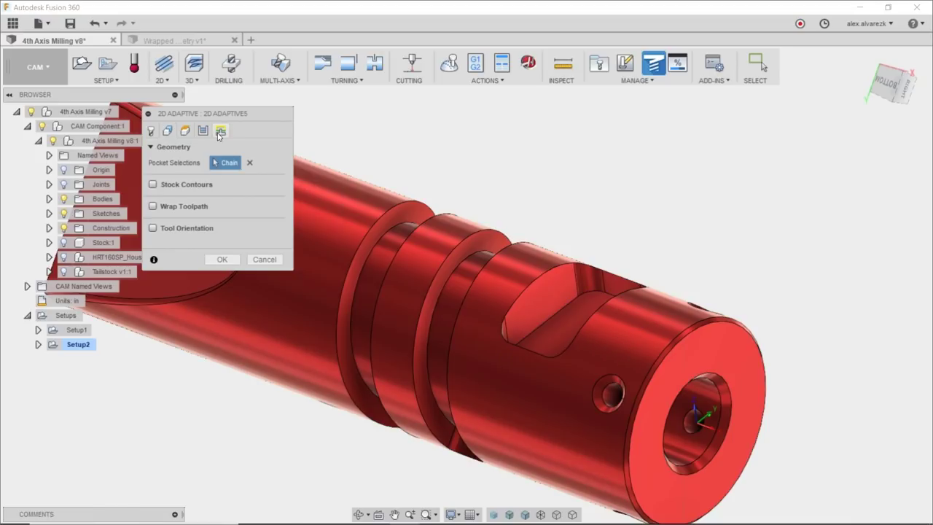
pyautogui.keyDown('shift'); pyautogui.moveTo(663, 227); pyautogui.dragTo(700, 212, button='middle'); pyautogui.keyUp('shift')
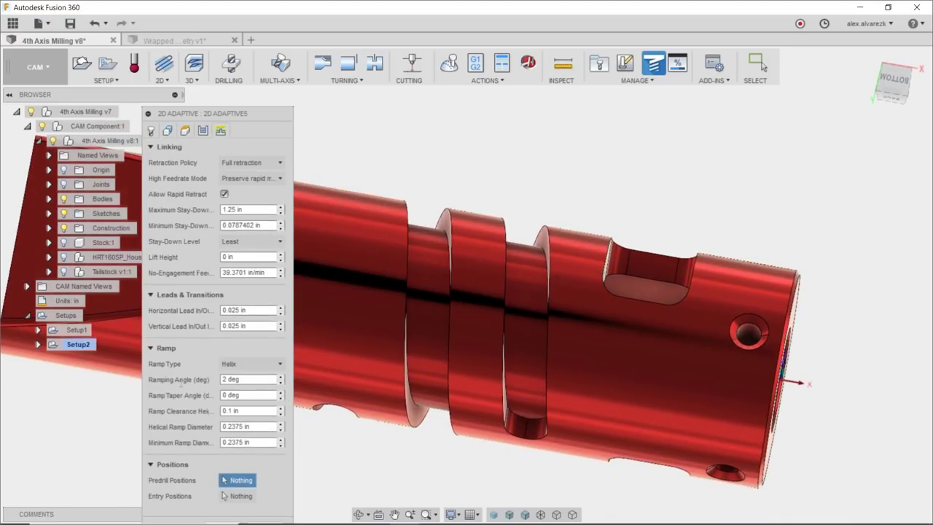
pyautogui.click(248, 379)
pyautogui.write('5')
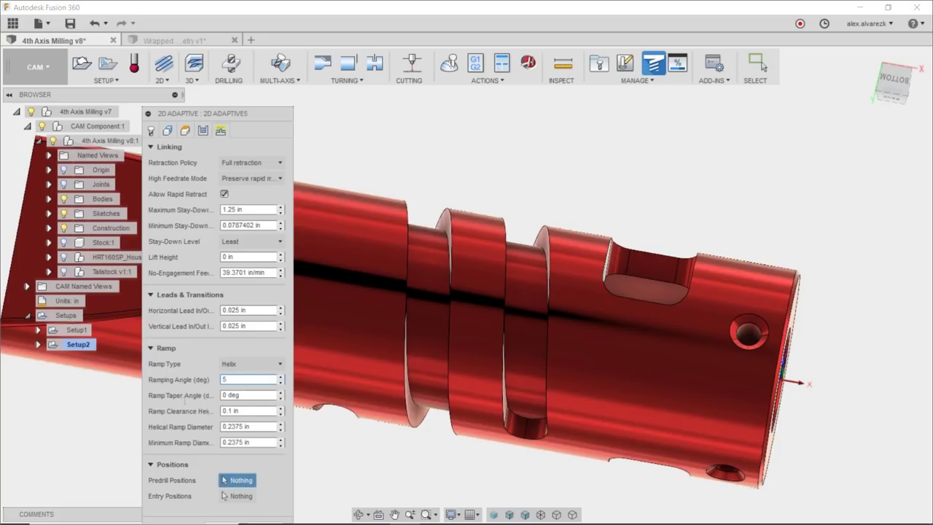
pyautogui.press('Tab')
pyautogui.write('3')
pyautogui.keyDown('shift'); pyautogui.moveTo(697, 212); pyautogui.dragTo(665, 304, button='middle'); pyautogui.keyUp('shift')
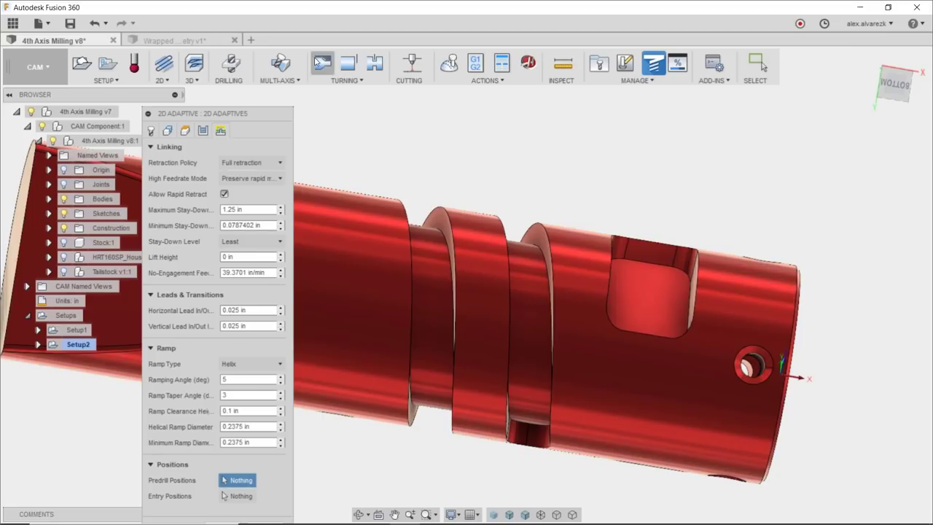
# Set axial stock to leave to .01 in and generate the toolpath.
pyautogui.click(167, 132)
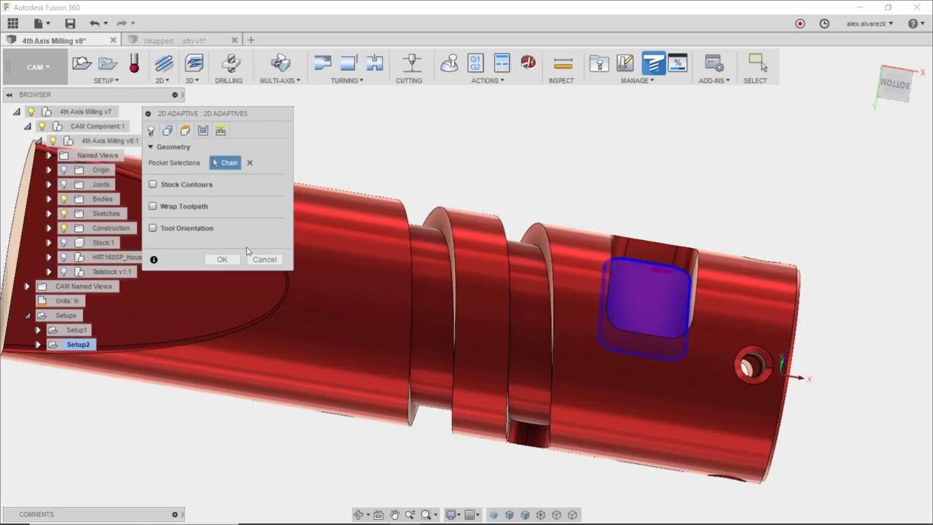
pyautogui.click(204, 132)
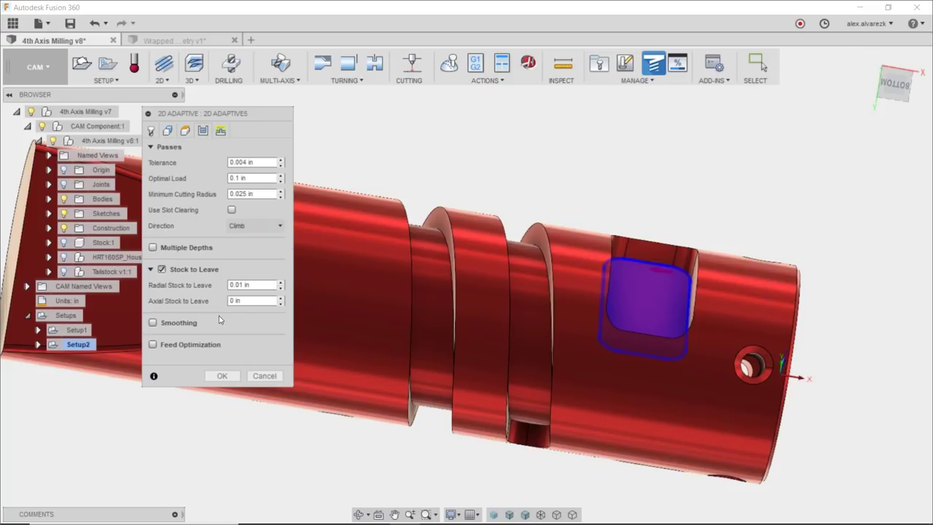
pyautogui.click(233, 300)
pyautogui.press('BackSpace')
pyautogui.click(222, 376)
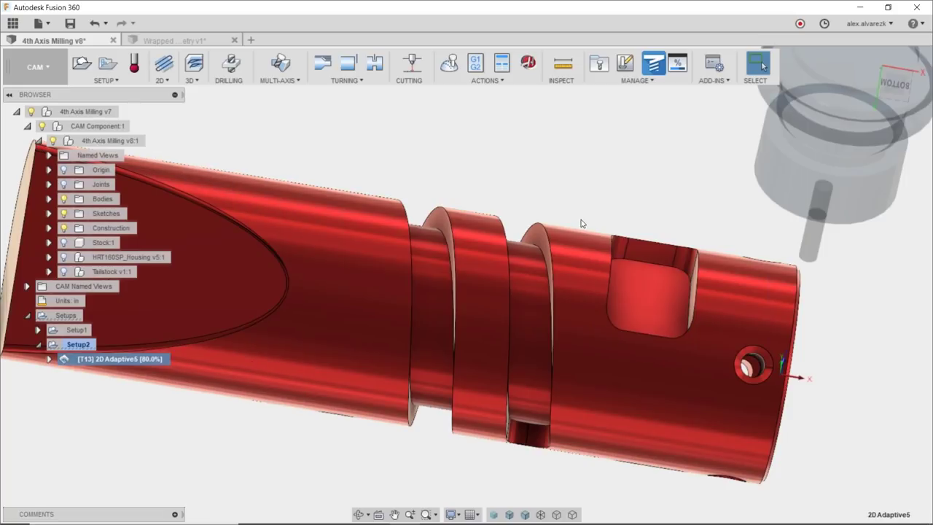
# Inspect the finished 2D Adaptive5 passes in the pocket and bring up its context menu.
pyautogui.keyDown('shift'); pyautogui.moveTo(588, 214); pyautogui.dragTo(692, 227, button='middle'); pyautogui.keyUp('shift')
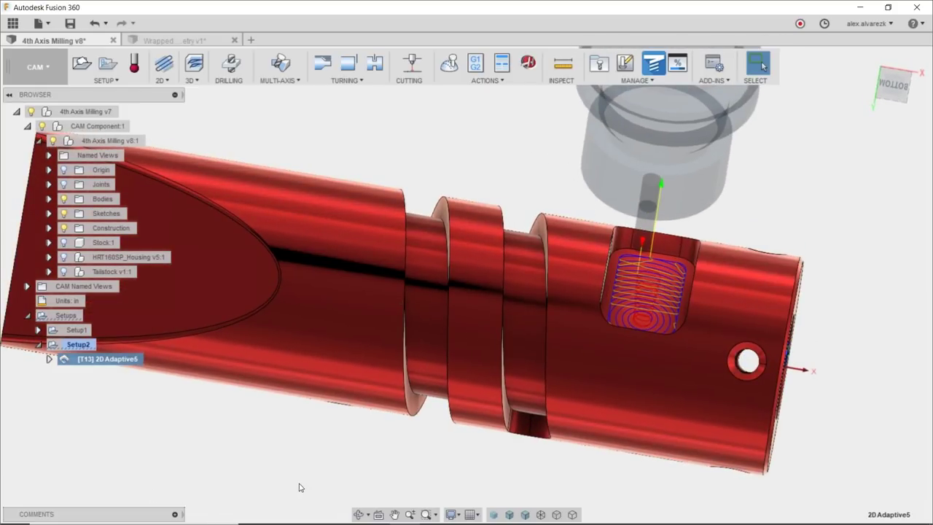
pyautogui.scroll(2, 317, 468)
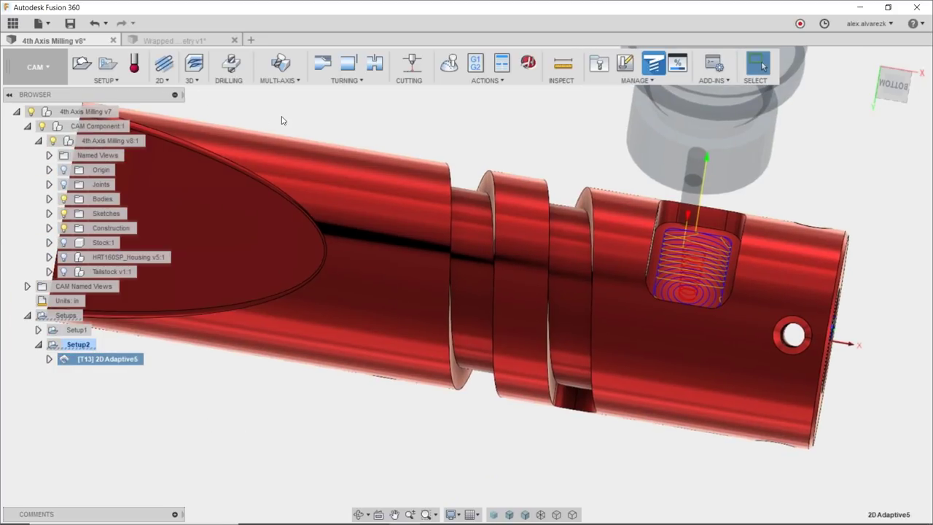
pyautogui.rightClick(100, 361)
# Derive a new 2D Pocket operation, 2D Pocket2, from 2D Adaptive5.
pyautogui.moveTo(196, 198)
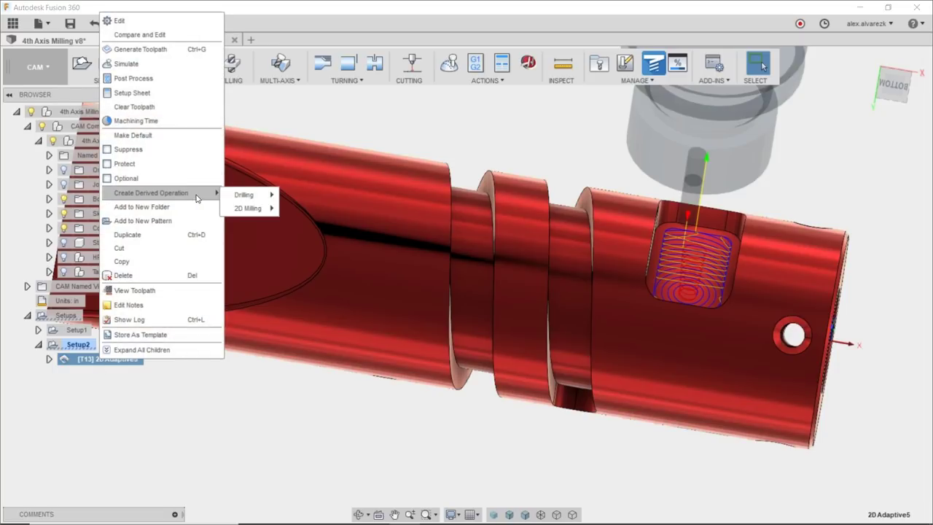
pyautogui.moveTo(255, 210)
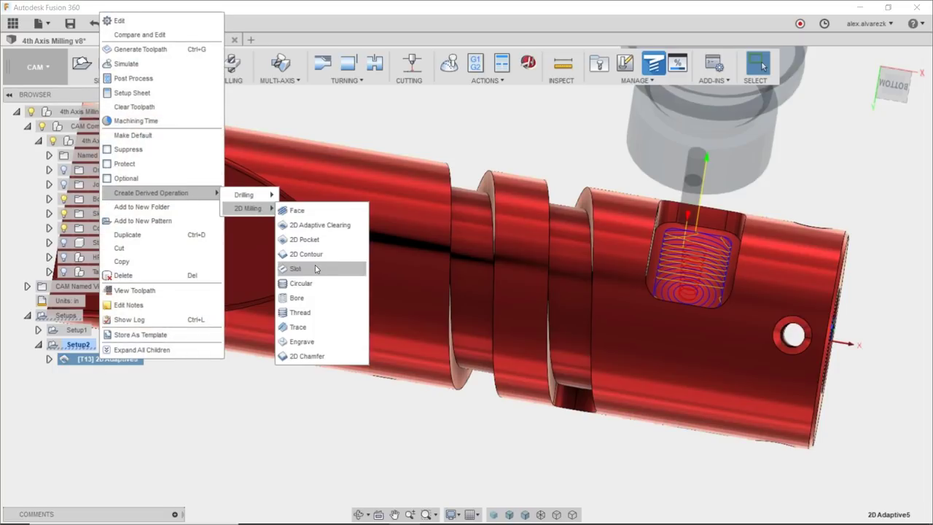
pyautogui.click(314, 245)
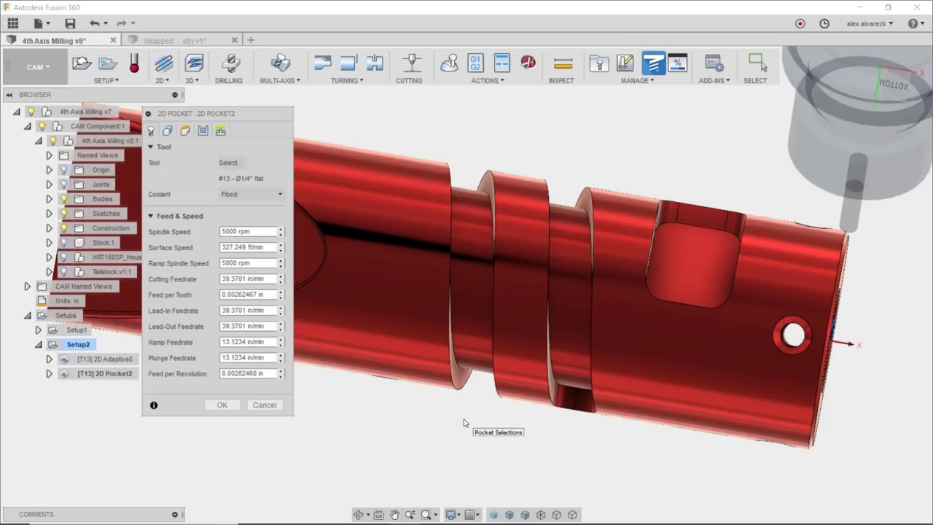
pyautogui.keyDown('shift'); pyautogui.moveTo(672, 397); pyautogui.dragTo(882, 343, button='middle'); pyautogui.keyUp('shift')
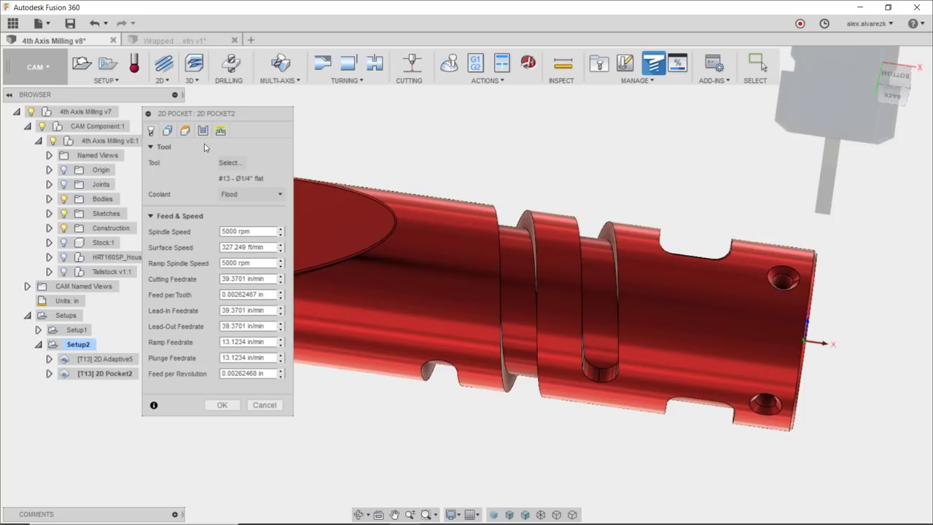
# Turn off Stock to Leave on the Passes settings and bring up the Heights settings.
pyautogui.click(205, 132)
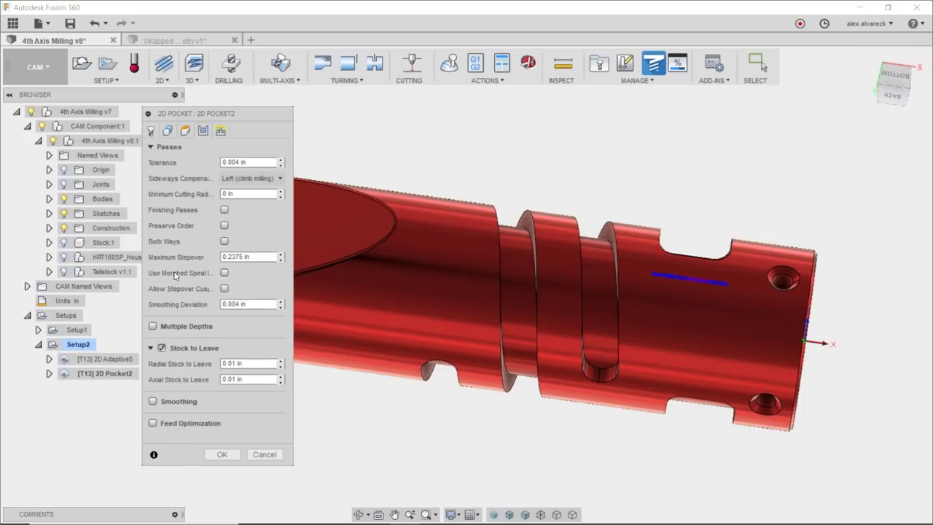
pyautogui.click(162, 348)
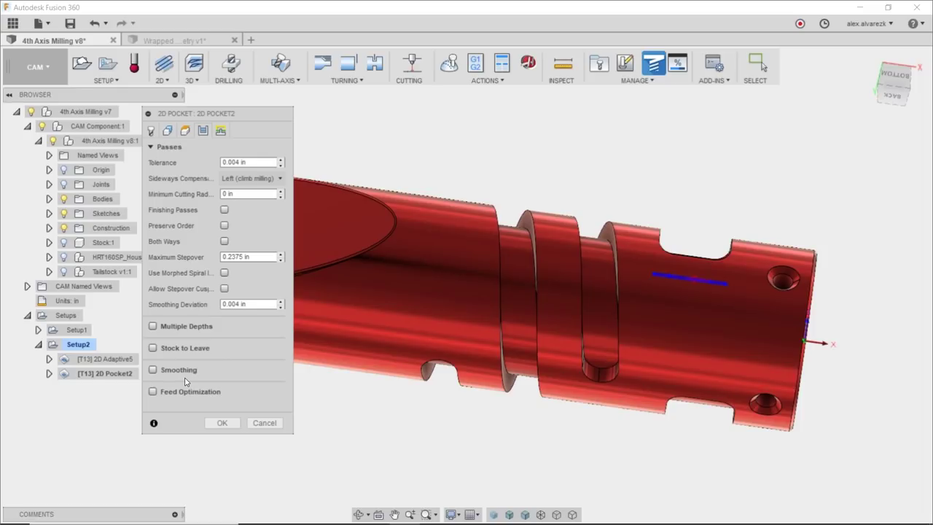
pyautogui.click(221, 129)
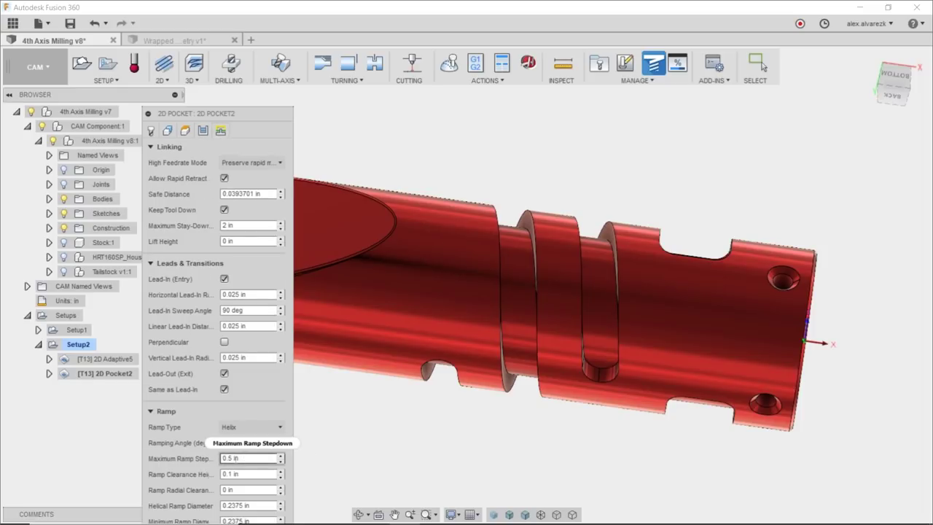
pyautogui.click(186, 132)
pyautogui.keyDown('shift'); pyautogui.moveTo(610, 200); pyautogui.dragTo(589, 225, button='middle'); pyautogui.keyUp('shift')
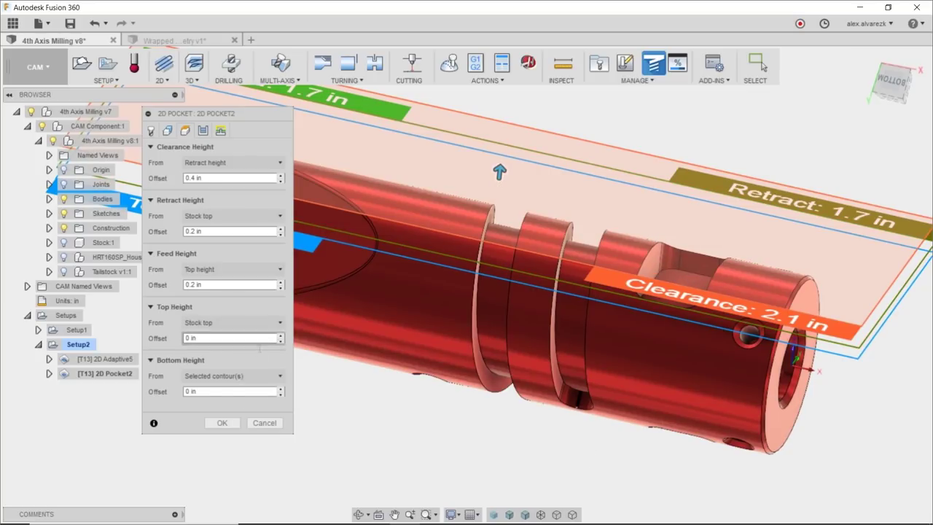
# Base 2D Pocket2's Top Height on the selected pocket face, edit its offset, and confirm.
pyautogui.click(253, 325)
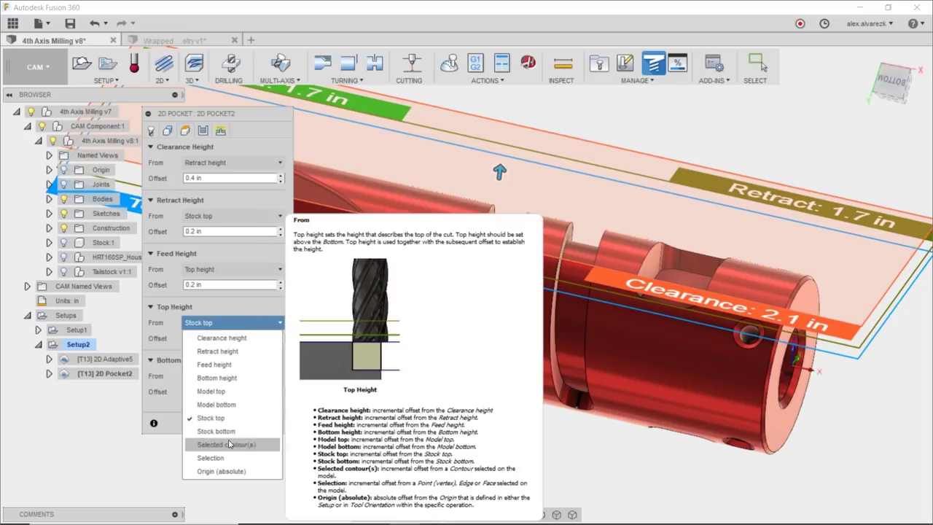
pyautogui.click(229, 458)
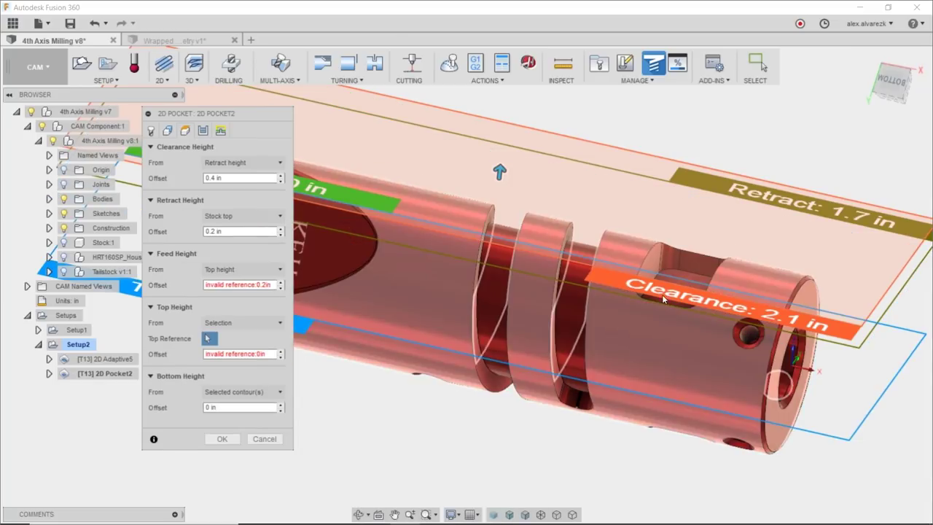
pyautogui.scroll(2, 661, 295)
pyautogui.click(682, 283)
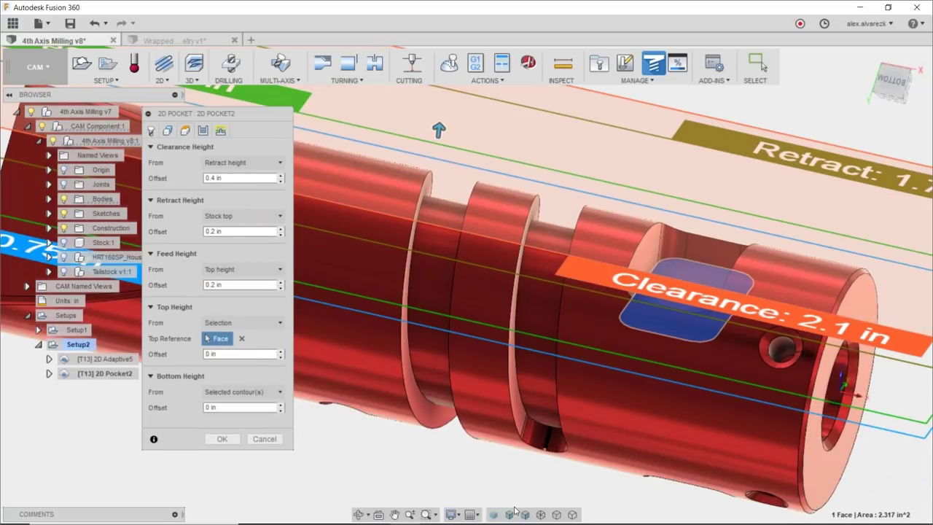
pyautogui.click(240, 354)
pyautogui.press('BackSpace')
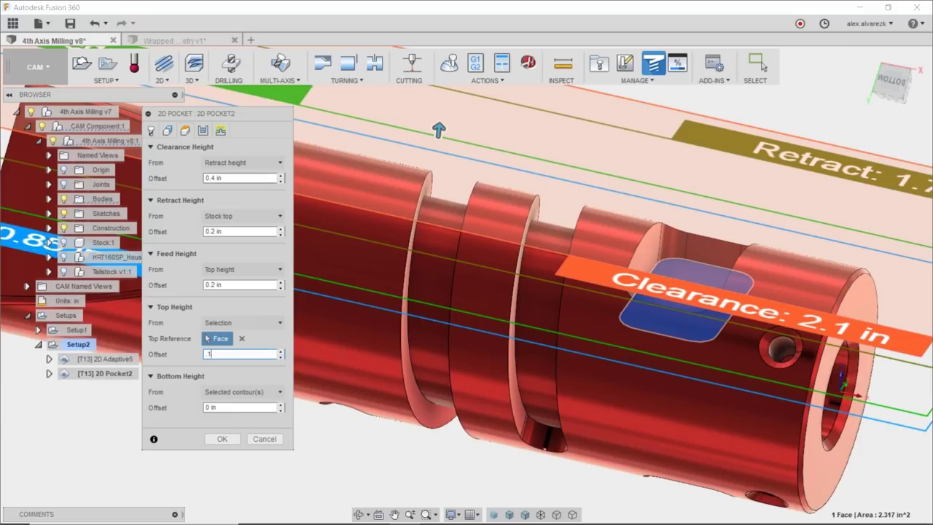
pyautogui.click(222, 439)
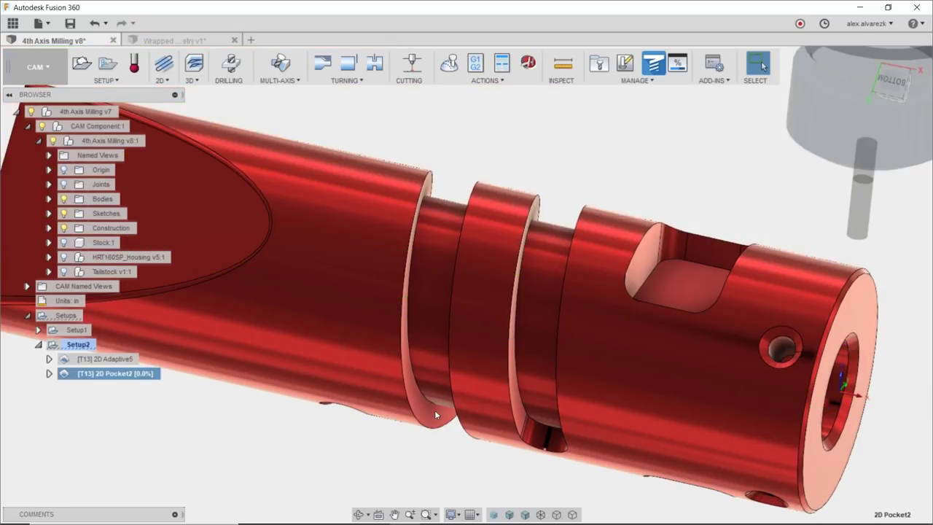
# Inspect the 2D Pocket2 toolpath in the pocket, then start a 3D Adaptive Clearing operation.
pyautogui.scroll(10, 692, 297)
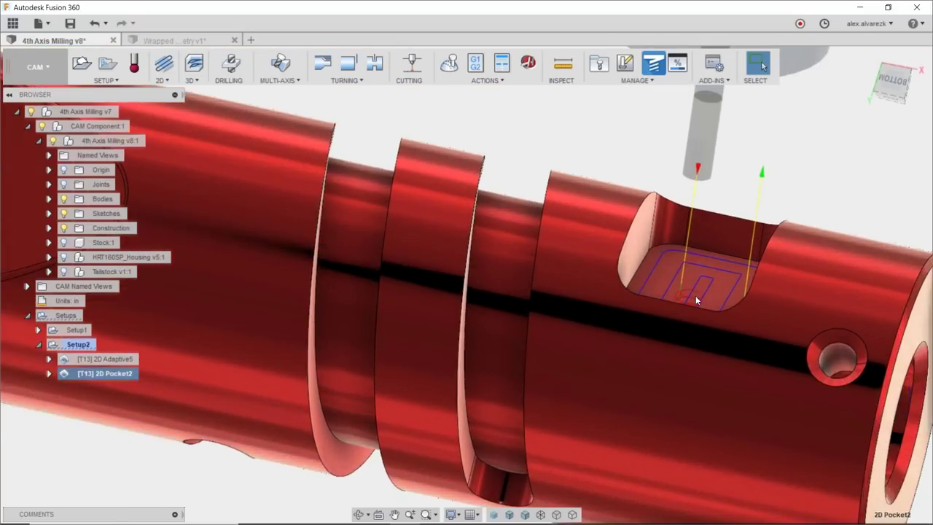
pyautogui.scroll(-8, 691, 306)
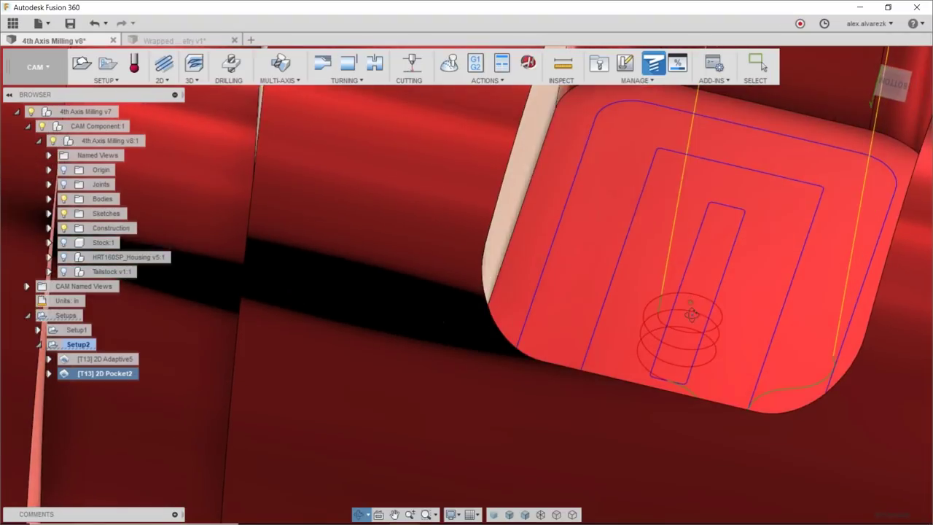
pyautogui.scroll(-5, 690, 315)
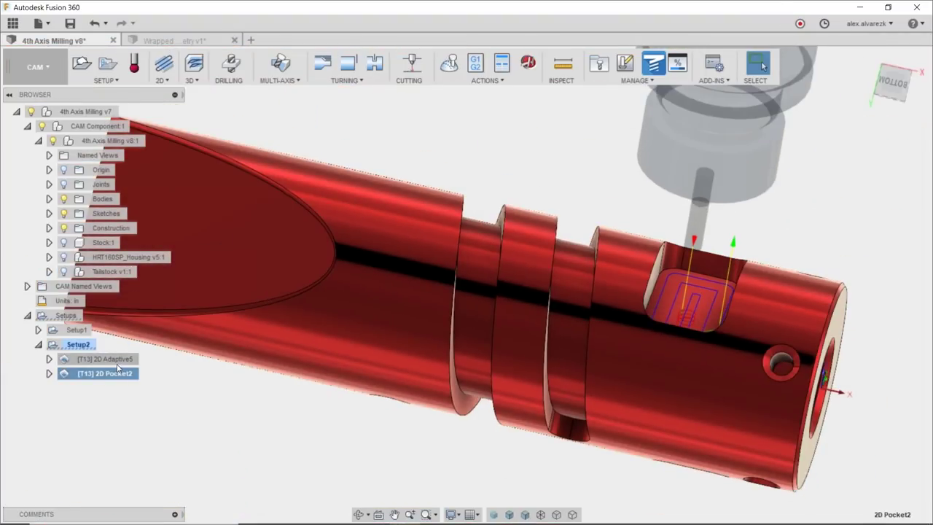
pyautogui.scroll(-3, 447, 410)
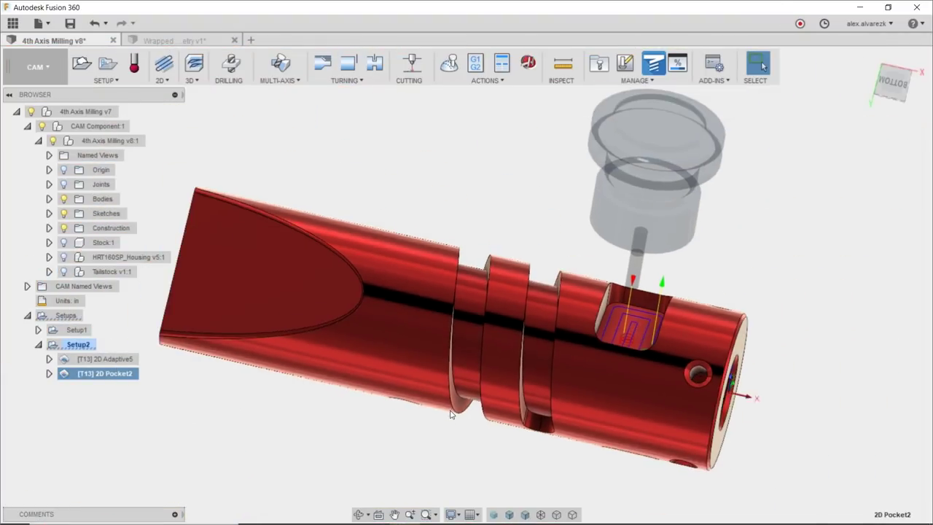
pyautogui.keyDown('shift'); pyautogui.moveTo(439, 423); pyautogui.dragTo(498, 433, button='middle'); pyautogui.keyUp('shift')
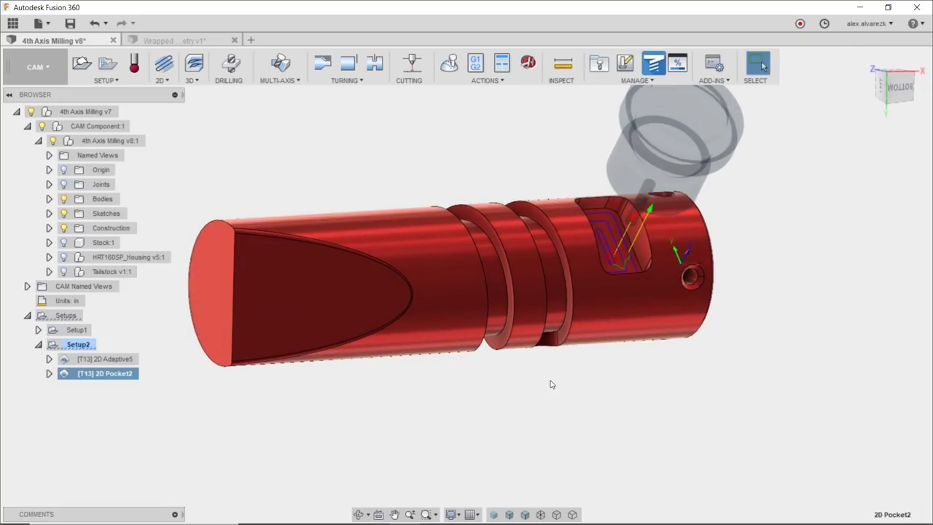
pyautogui.keyDown('shift'); pyautogui.moveTo(612, 400); pyautogui.dragTo(599, 385, button='middle'); pyautogui.keyUp('shift')
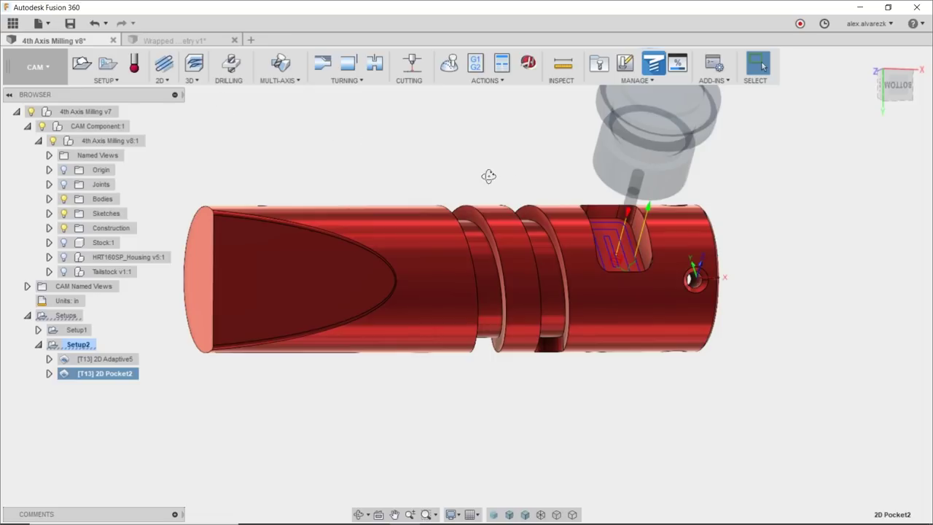
pyautogui.keyDown('shift'); pyautogui.moveTo(489, 181); pyautogui.dragTo(474, 156, button='middle'); pyautogui.keyUp('shift')
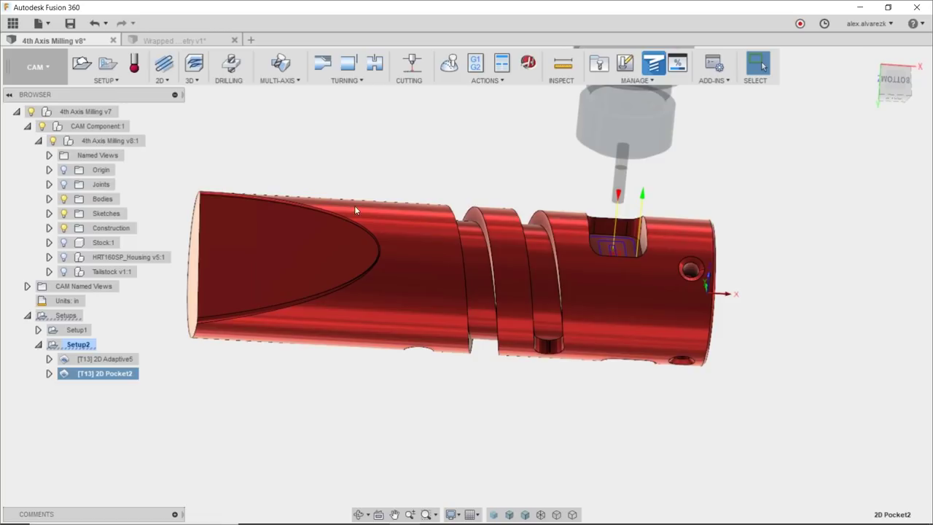
pyautogui.click(193, 73)
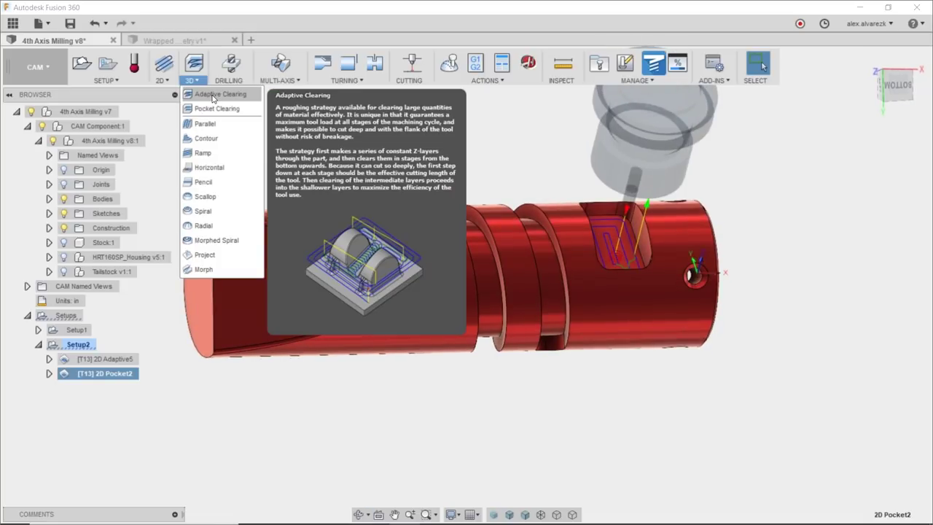
pyautogui.click(212, 98)
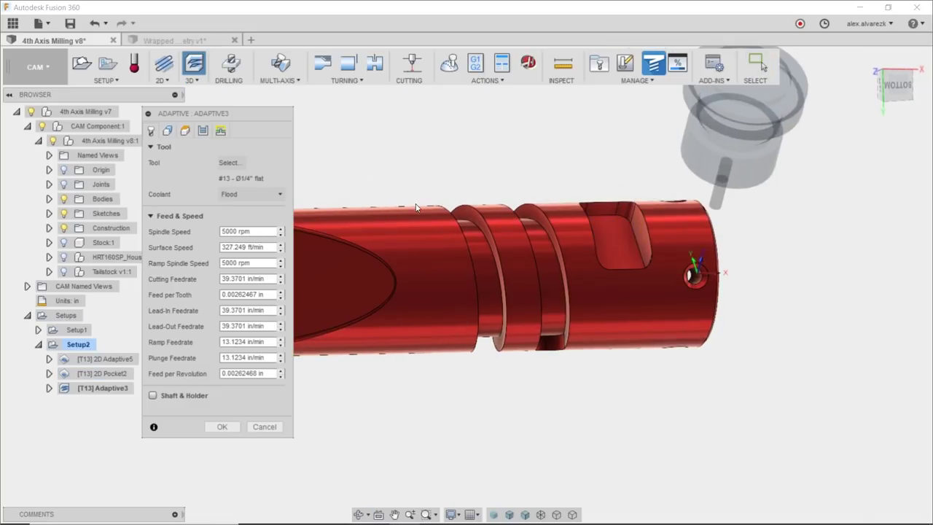
# Give Adaptive3 the #17 Ø1/2" flat end mill, keeping Flood coolant.
pyautogui.click(228, 163)
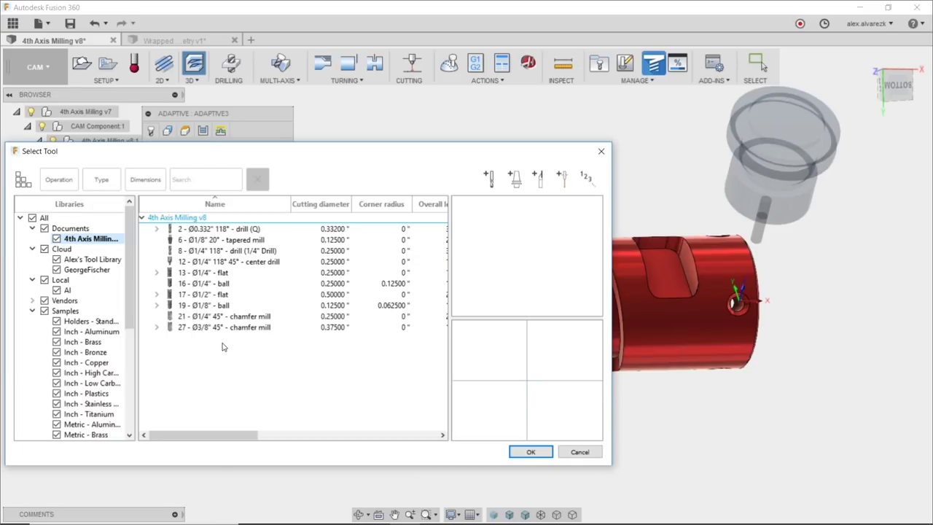
pyautogui.click(226, 295)
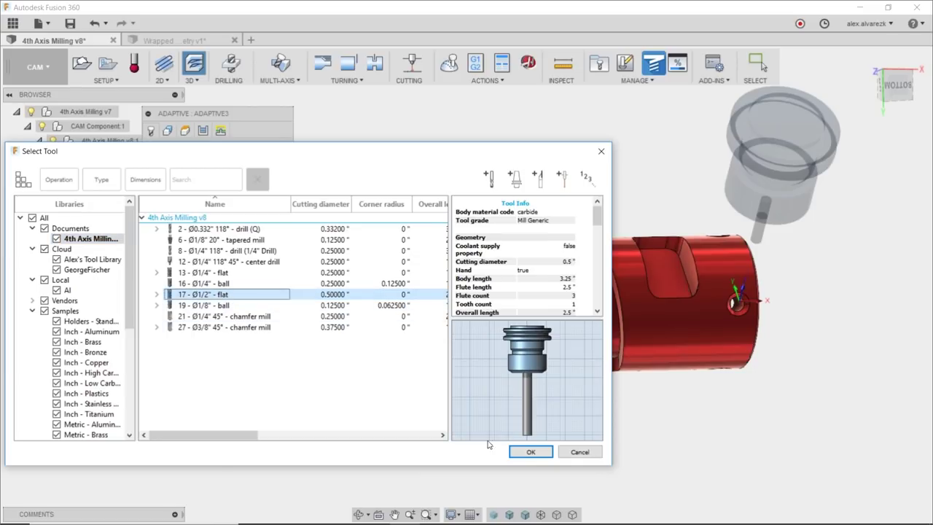
pyautogui.click(530, 452)
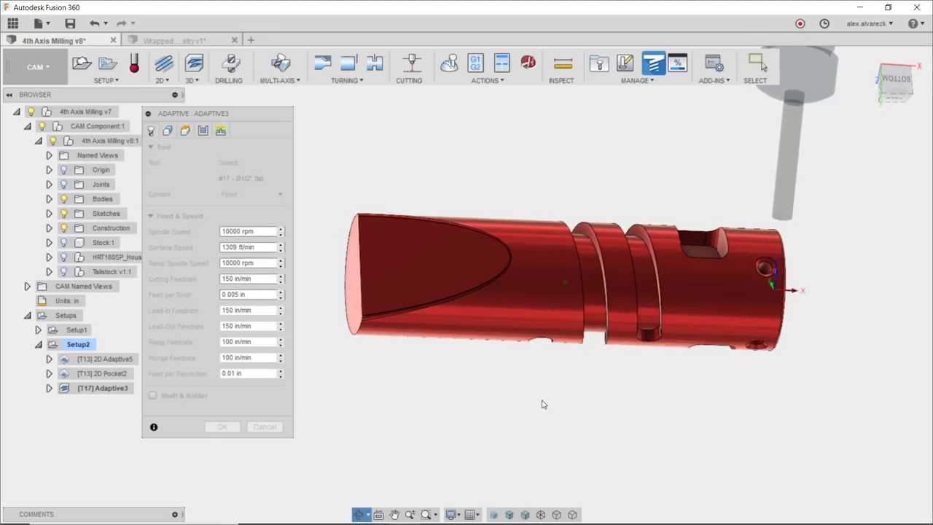
pyautogui.keyDown('shift'); pyautogui.moveTo(698, 387); pyautogui.dragTo(662, 394, button='middle'); pyautogui.keyUp('shift')
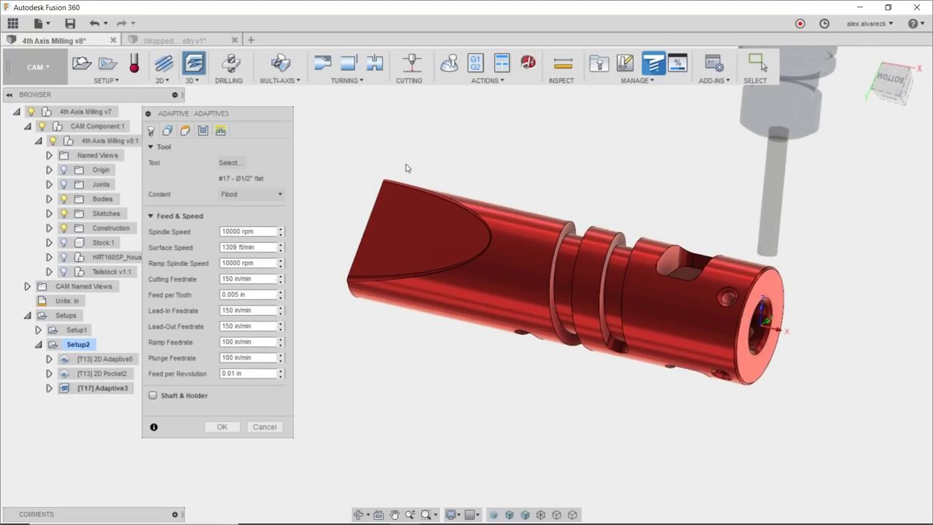
pyautogui.click(167, 131)
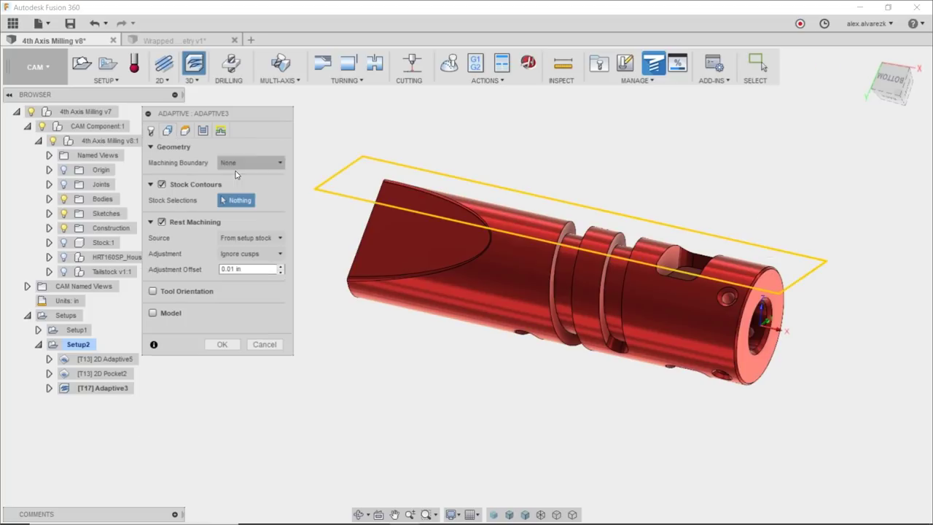
# Enable Tool Orientation on Adaptive3 and set the tool axis from the flat face.
pyautogui.click(153, 291)
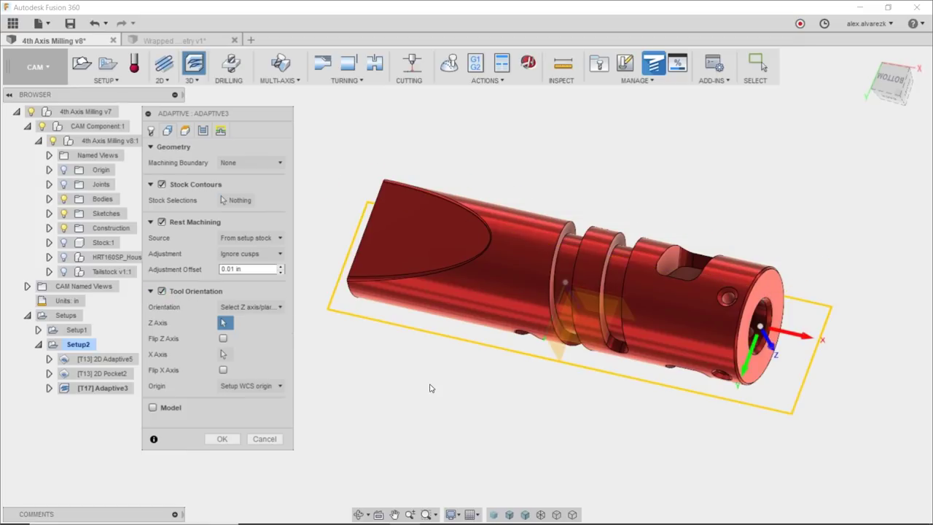
pyautogui.click(402, 279)
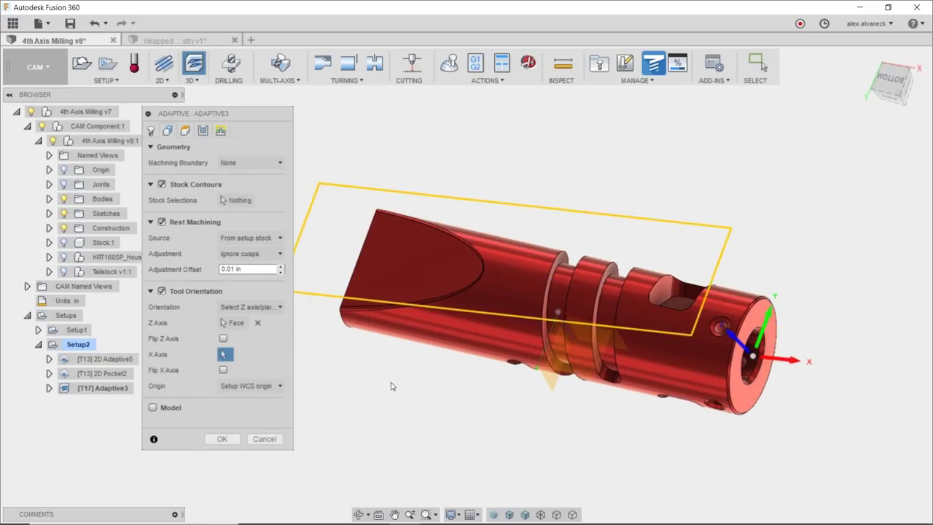
pyautogui.keyDown('shift'); pyautogui.moveTo(410, 392); pyautogui.dragTo(842, 359, button='middle'); pyautogui.keyUp('shift')
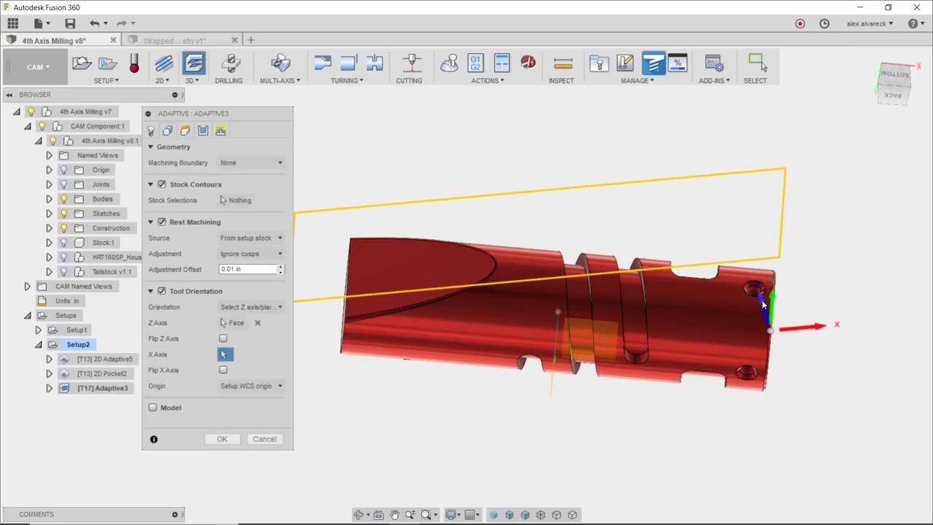
pyautogui.click(895, 76)
pyautogui.moveTo(860, 146); pyautogui.dragTo(794, 202, button='middle')
pyautogui.scroll(2, 802, 226)
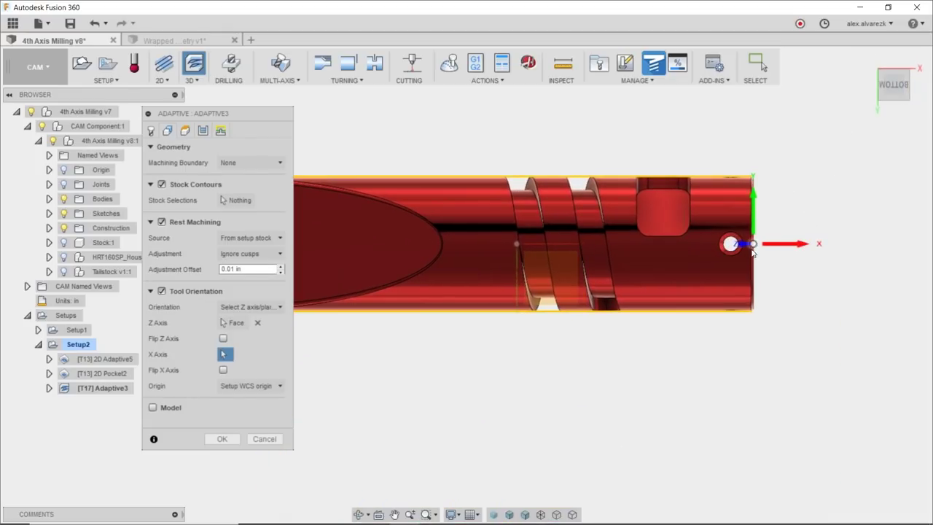
pyautogui.scroll(2, 751, 249)
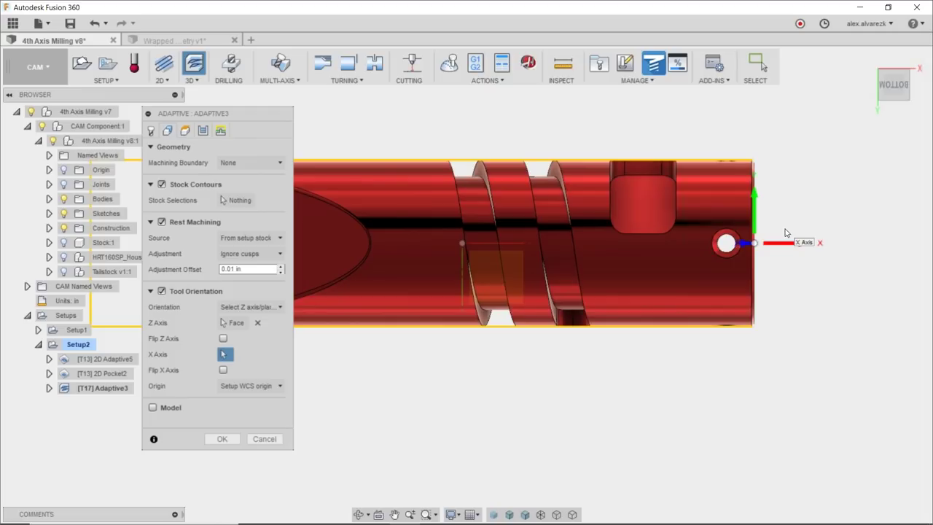
pyautogui.click(871, 84)
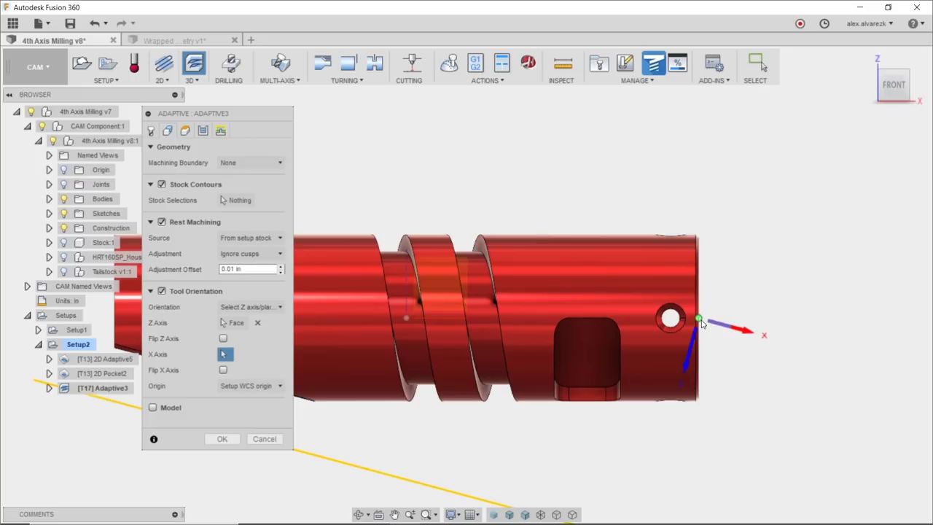
pyautogui.click(885, 99)
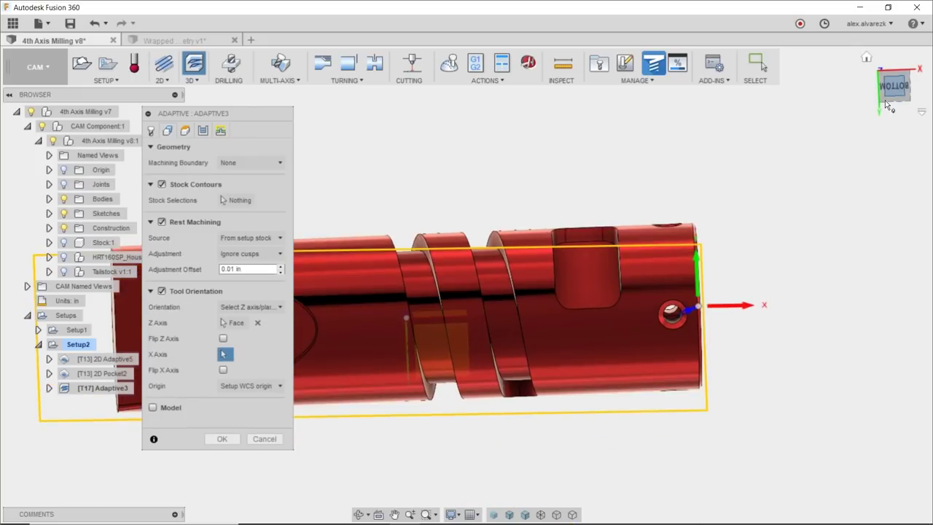
pyautogui.keyDown('shift'); pyautogui.moveTo(805, 379); pyautogui.dragTo(674, 372, button='middle'); pyautogui.keyUp('shift')
pyautogui.keyDown('shift'); pyautogui.moveTo(684, 419); pyautogui.dragTo(668, 381, button='middle'); pyautogui.keyUp('shift')
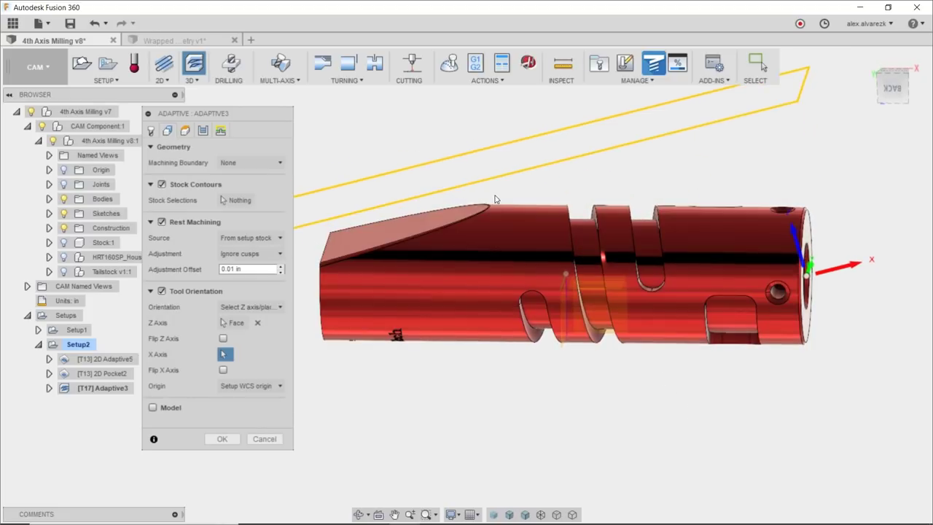
pyautogui.keyDown('shift'); pyautogui.moveTo(871, 307); pyautogui.dragTo(539, 284, button='middle'); pyautogui.keyUp('shift')
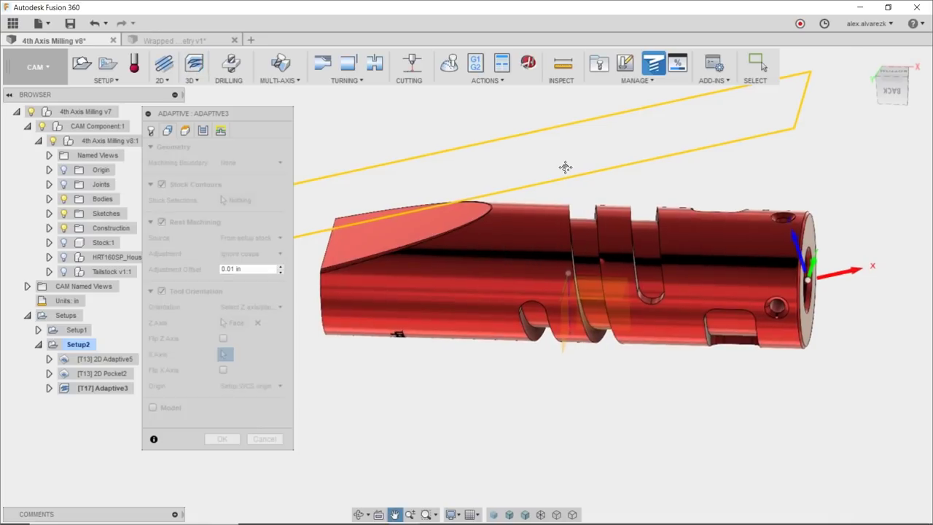
pyautogui.moveTo(564, 167); pyautogui.dragTo(586, 166, button='middle')
# Show Plane6 from the Construction folder and use it as the tool Z Axis reference.
pyautogui.click(48, 228)
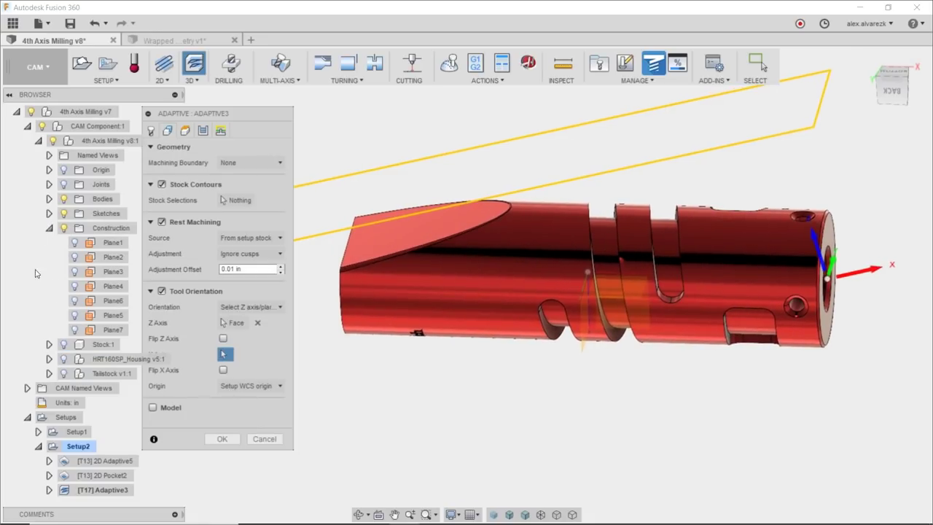
pyautogui.click(74, 316)
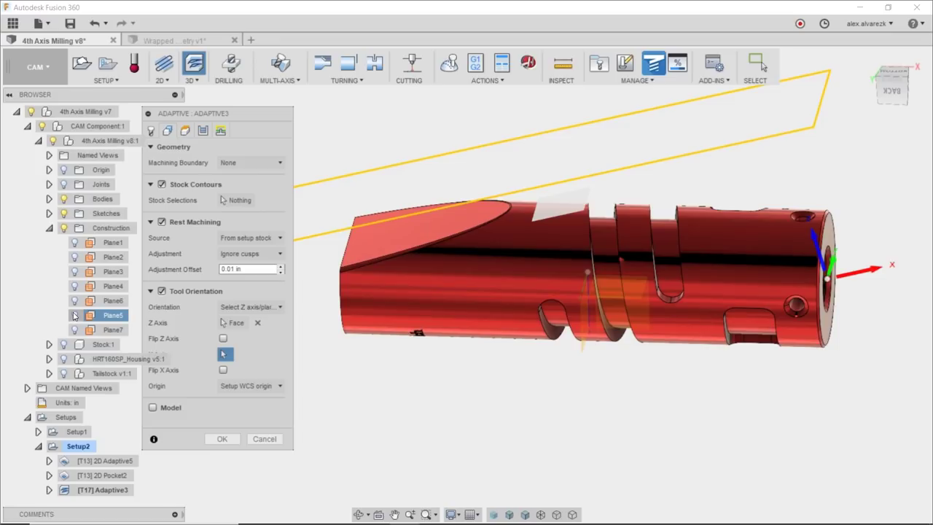
pyautogui.click(74, 316)
pyautogui.click(74, 300)
pyautogui.moveTo(671, 428)
pyautogui.keyDown('shift'); pyautogui.mouseDown(button='middle')
pyautogui.moveTo(679, 377)
pyautogui.moveTo(674, 417)
pyautogui.mouseUp(button='middle'); pyautogui.keyUp('shift')
pyautogui.click(222, 322)
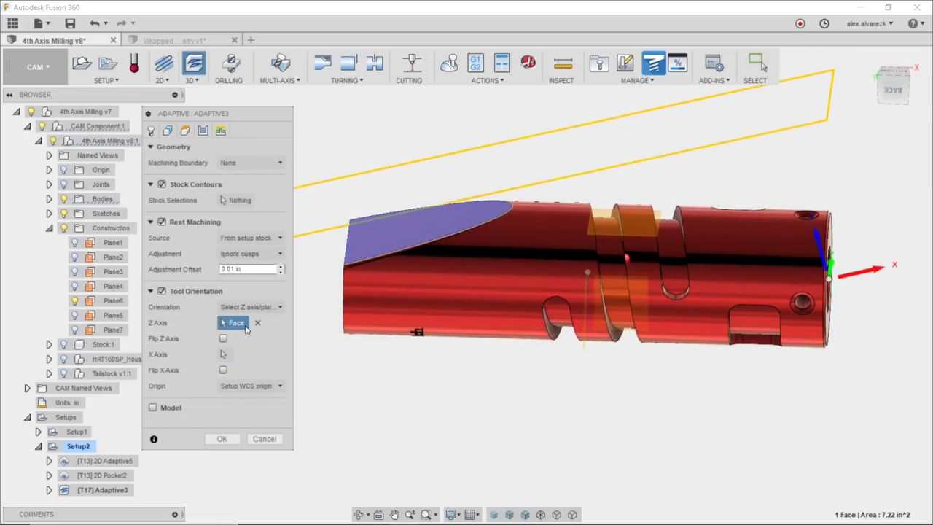
pyautogui.click(256, 323)
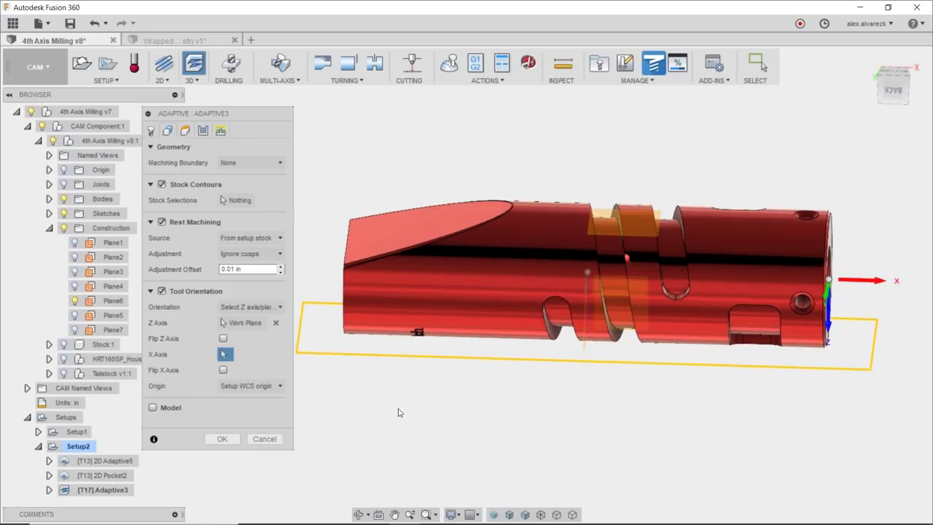
pyautogui.click(262, 163)
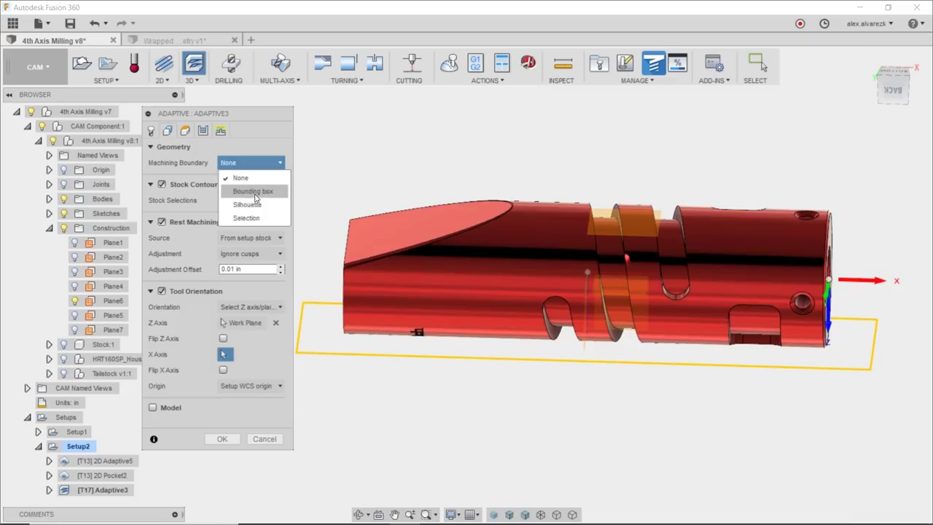
# Set the Machining Boundary to Selection using the flat face's elliptical edge chain.
pyautogui.click(248, 218)
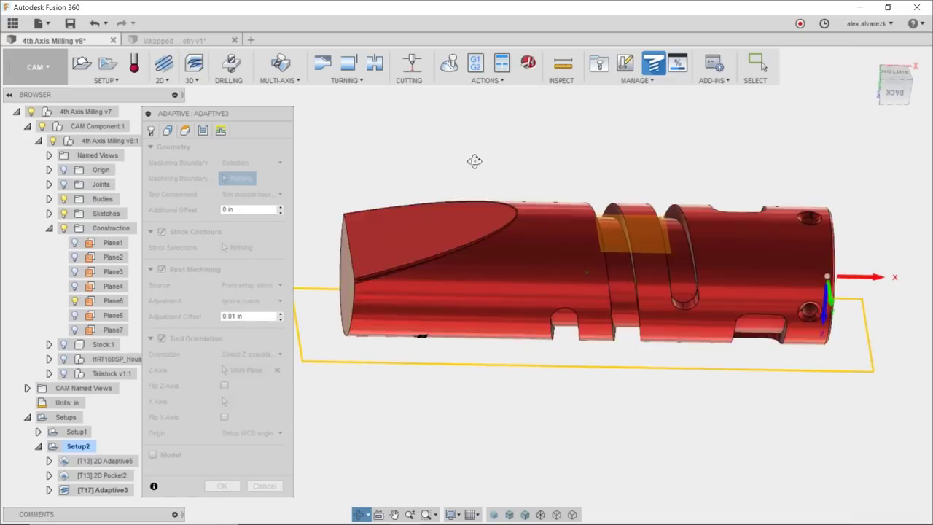
pyautogui.scroll(3, 495, 211)
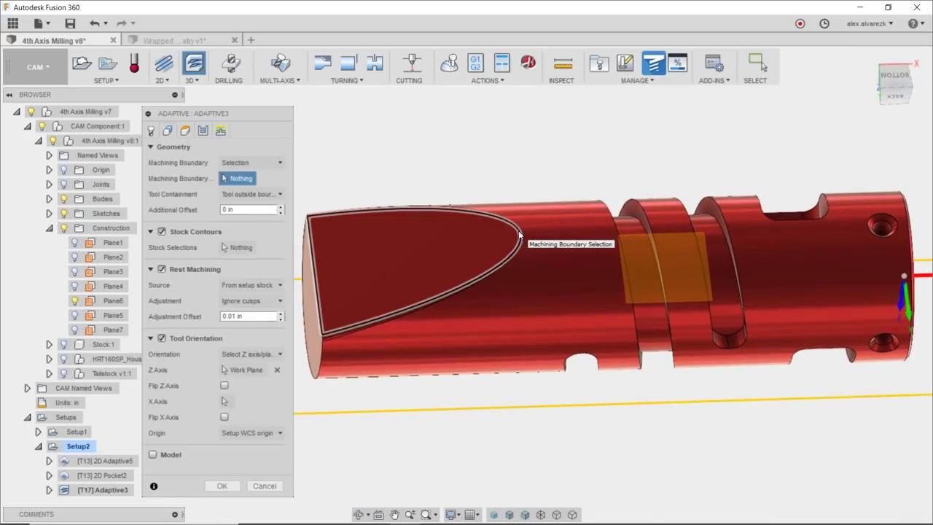
pyautogui.scroll(3, 518, 236)
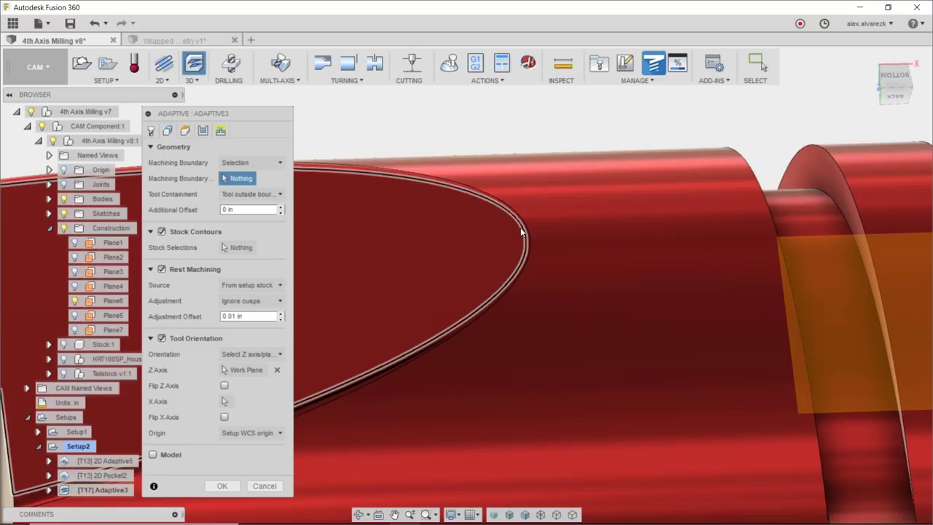
pyautogui.click(522, 243)
pyautogui.scroll(-5, 494, 246)
pyautogui.keyDown('shift'); pyautogui.moveTo(546, 193); pyautogui.dragTo(456, 161, button='middle'); pyautogui.keyUp('shift')
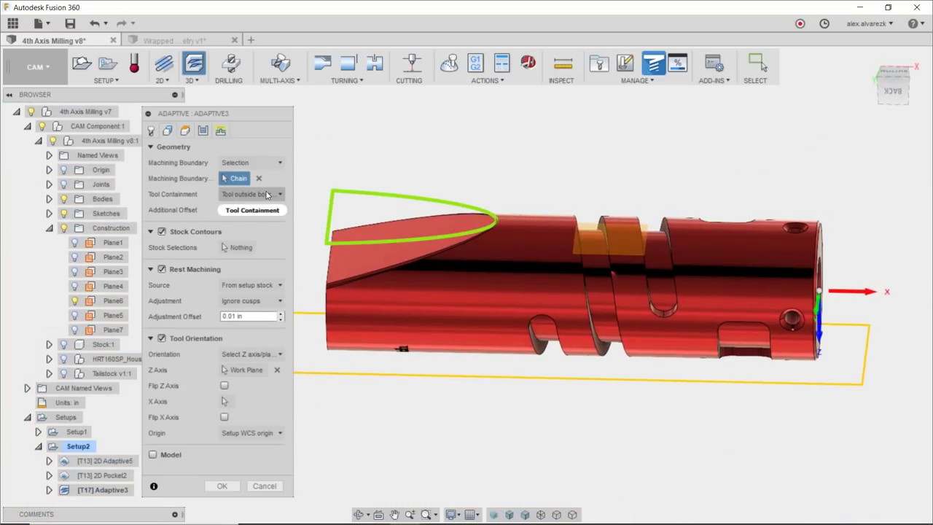
# Set Tool Containment to Tool center on boundary.
pyautogui.click(251, 194)
pyautogui.moveTo(266, 228)
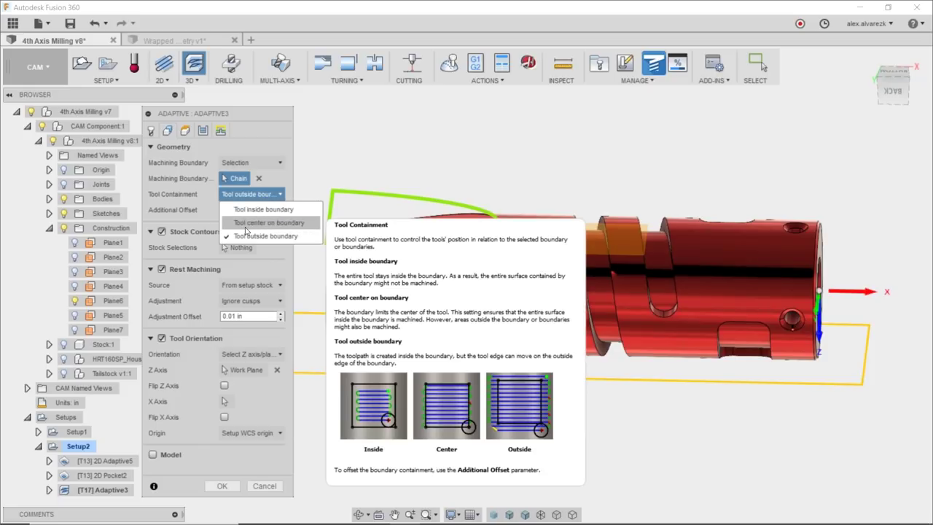
pyautogui.click(269, 222)
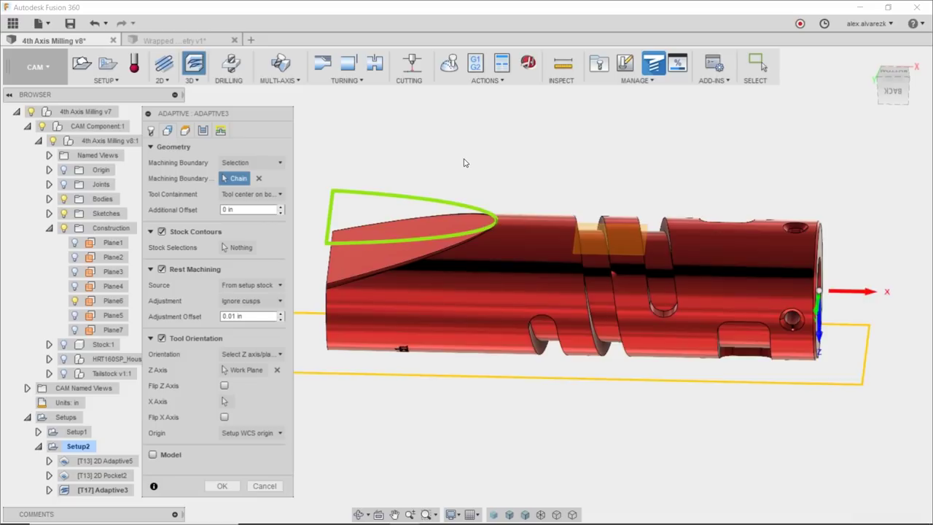
pyautogui.scroll(-2, 465, 162)
pyautogui.moveTo(550, 172)
pyautogui.keyDown('shift'); pyautogui.mouseDown(button='middle')
pyautogui.moveTo(581, 163)
pyautogui.moveTo(558, 171)
pyautogui.mouseUp(button='middle'); pyautogui.keyUp('shift')
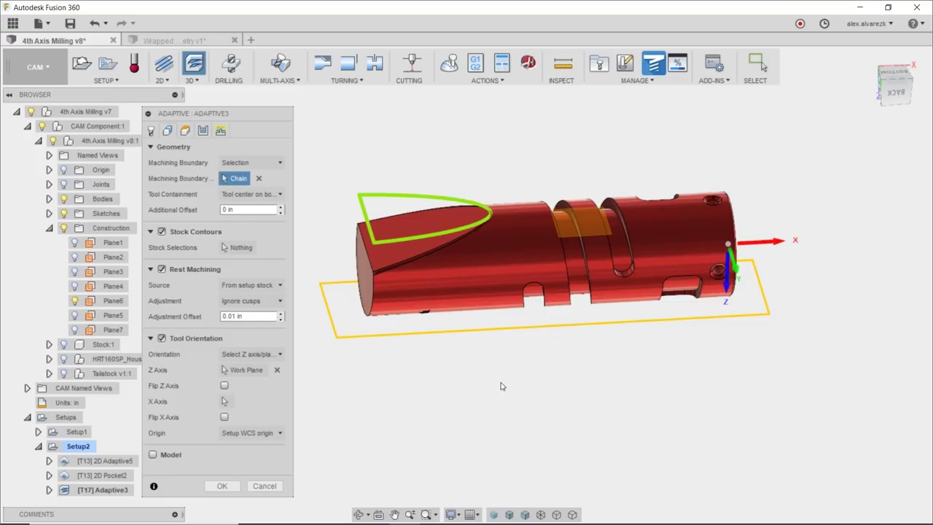
# Flip the tool Z axis to point up and generate the Adaptive3 toolpath.
pyautogui.click(224, 387)
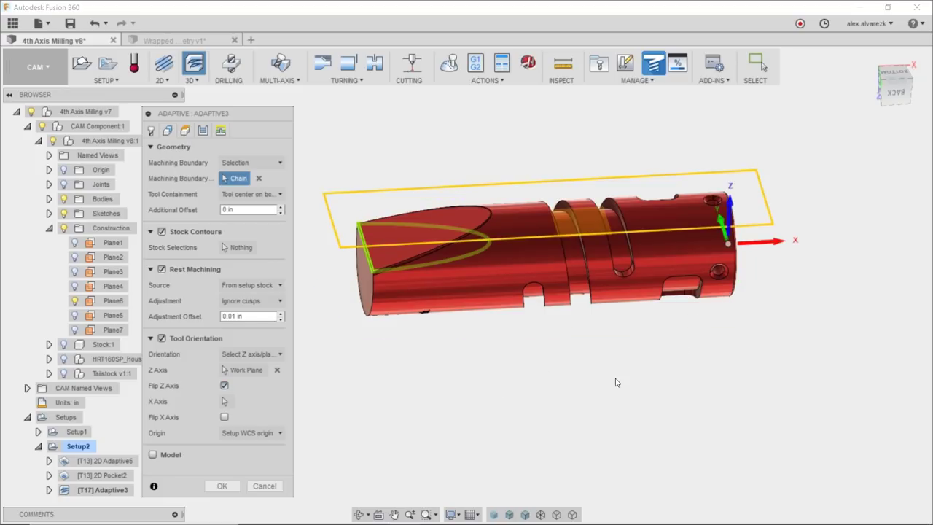
pyautogui.keyDown('shift'); pyautogui.moveTo(608, 375); pyautogui.dragTo(631, 360, button='middle'); pyautogui.keyUp('shift')
pyautogui.click(227, 489)
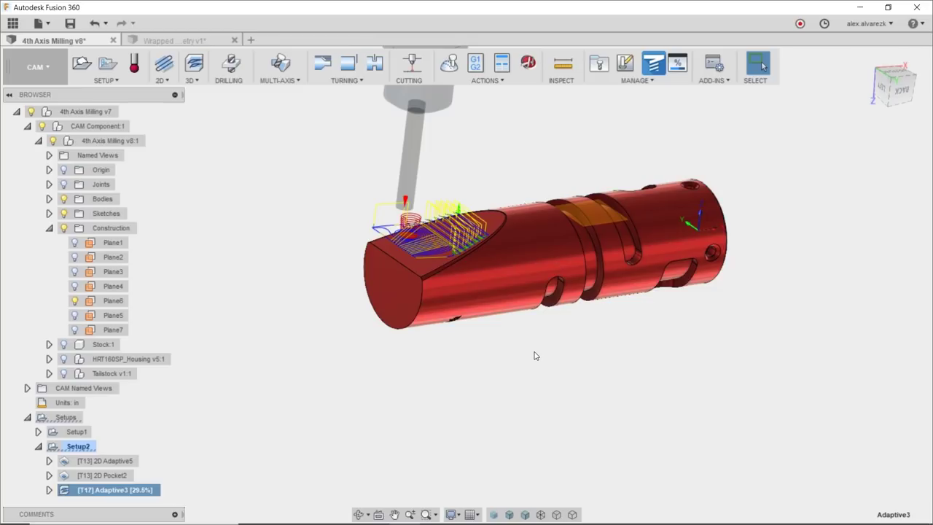
# Select Setup2 and view the part end-on from the left to check the Adaptive3 toolpath.
pyautogui.keyDown('shift'); pyautogui.moveTo(581, 331); pyautogui.dragTo(620, 318, button='middle'); pyautogui.keyUp('shift')
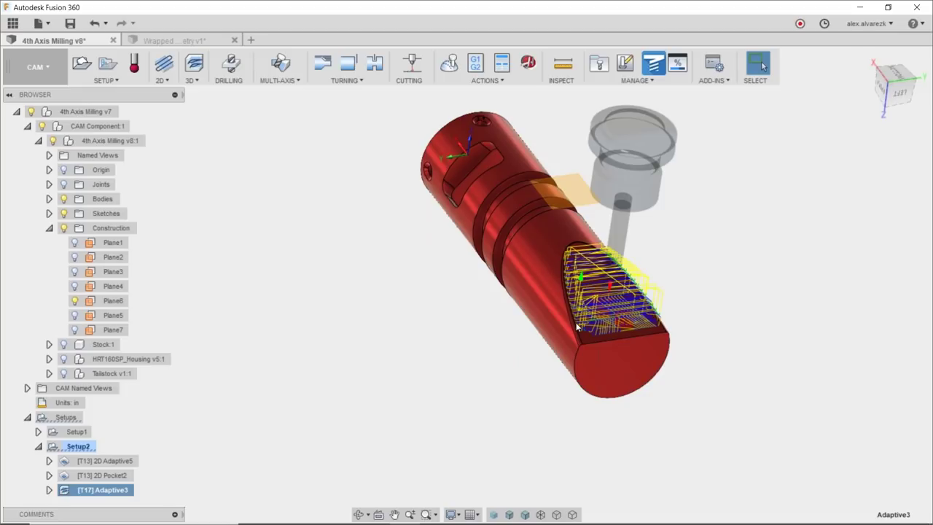
pyautogui.scroll(3, 576, 323)
pyautogui.keyDown('shift'); pyautogui.moveTo(685, 343); pyautogui.dragTo(441, 248, button='middle'); pyautogui.keyUp('shift')
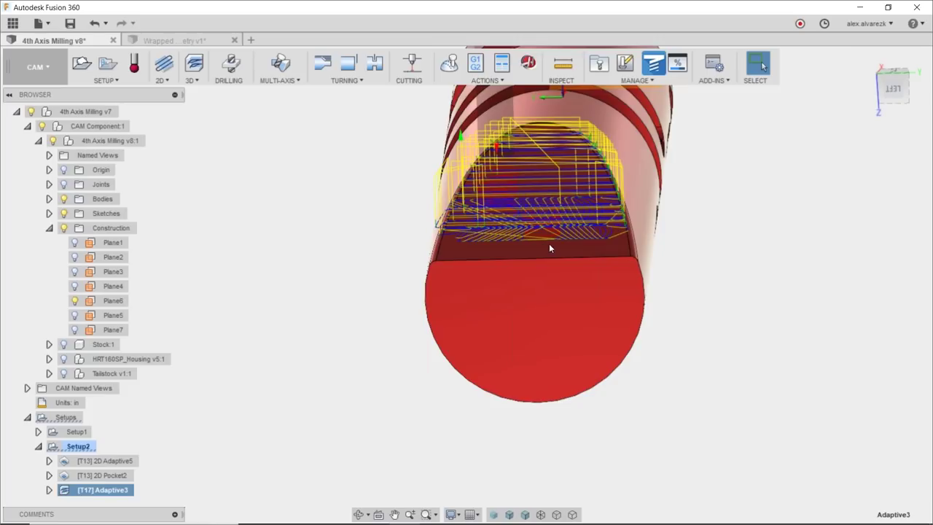
pyautogui.keyDown('shift'); pyautogui.moveTo(560, 237); pyautogui.dragTo(494, 242, button='middle'); pyautogui.keyUp('shift')
pyautogui.keyDown('shift'); pyautogui.moveTo(429, 263); pyautogui.dragTo(387, 268, button='middle'); pyautogui.keyUp('shift')
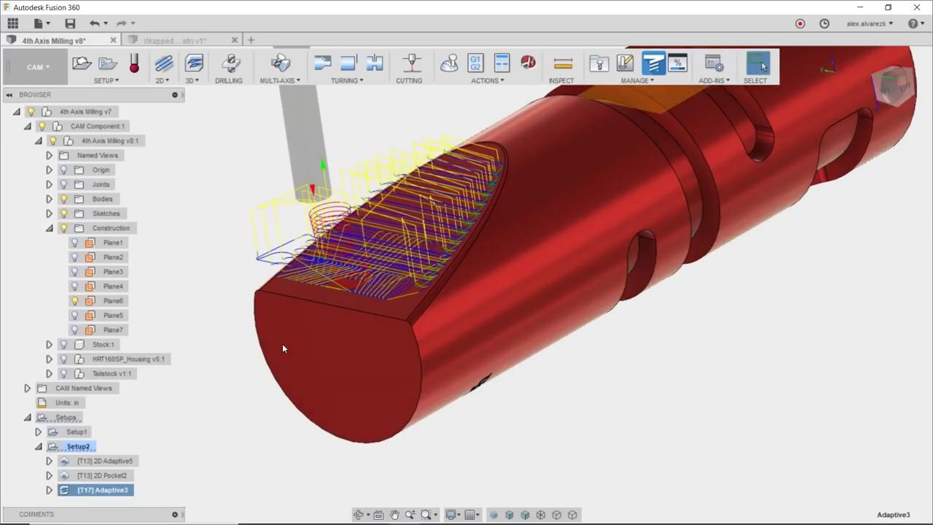
pyautogui.click(77, 447)
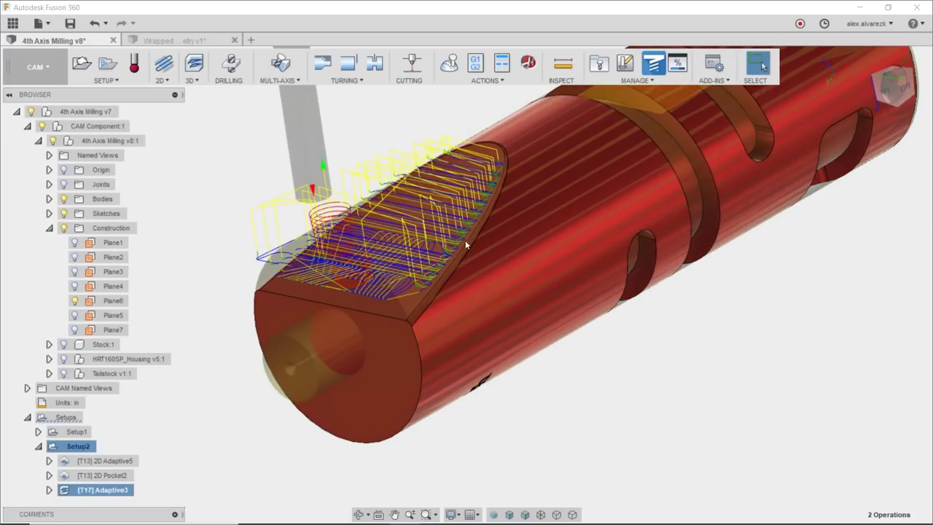
pyautogui.keyDown('shift'); pyautogui.moveTo(408, 260); pyautogui.dragTo(481, 207, button='middle'); pyautogui.keyUp('shift')
pyautogui.keyDown('shift'); pyautogui.moveTo(554, 256); pyautogui.dragTo(508, 271, button='middle'); pyautogui.keyUp('shift')
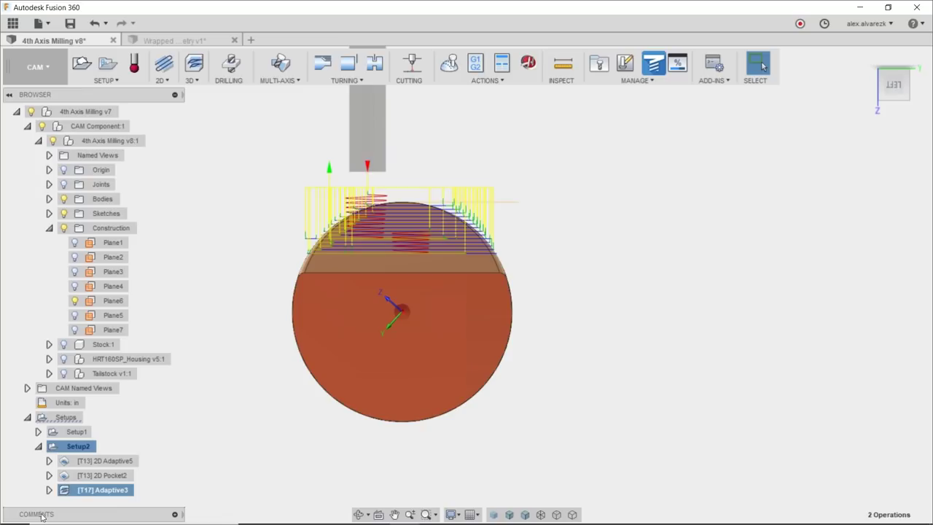
pyautogui.rightClick(106, 491)
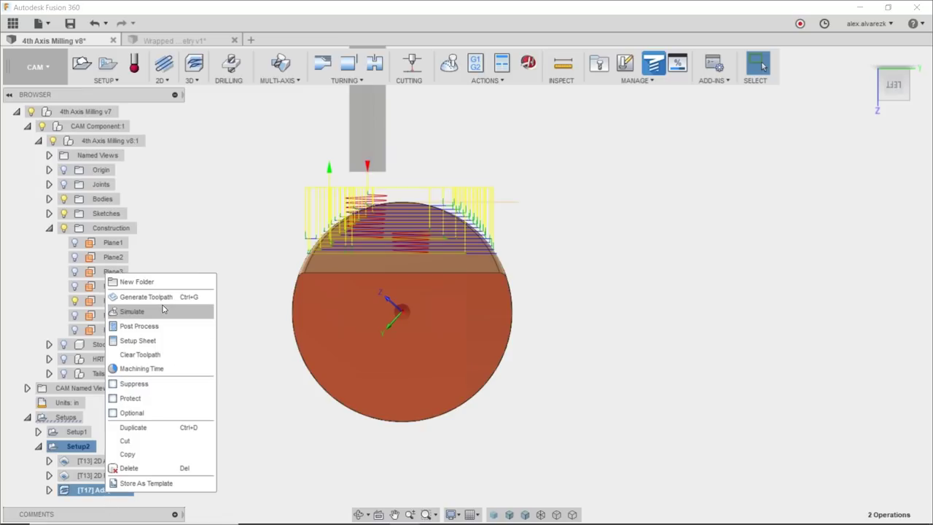
# Edit Adaptive3 to use Tool outside boundary containment and regenerate its toolpath.
pyautogui.click(211, 379)
pyautogui.click(102, 489)
pyautogui.rightClick(102, 489)
pyautogui.click(156, 166)
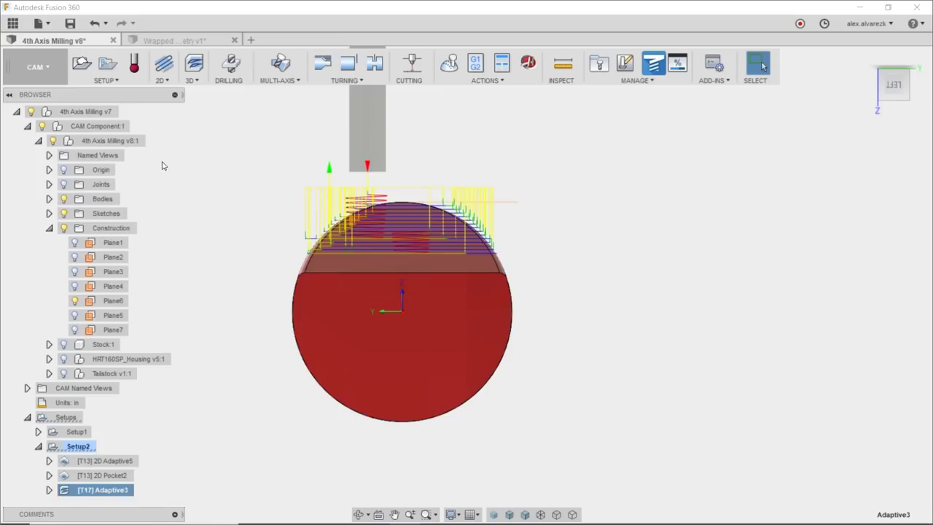
pyautogui.click(204, 135)
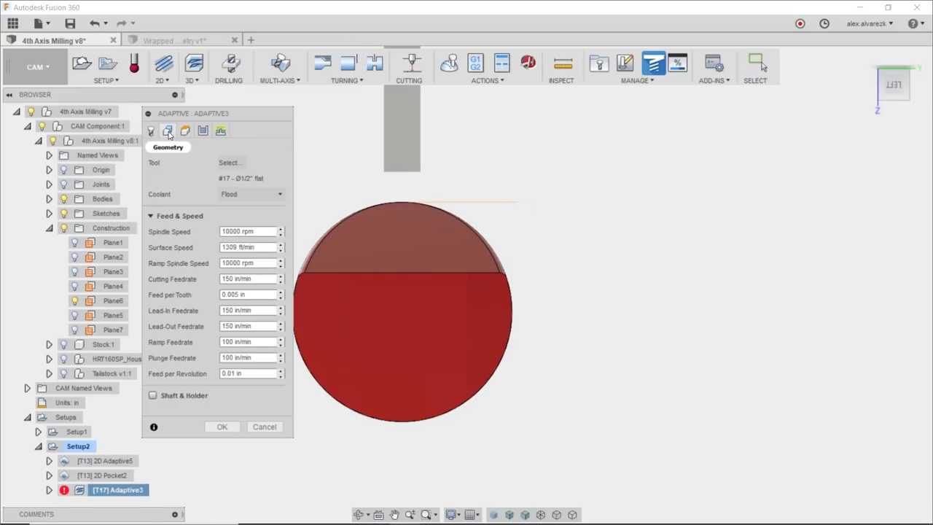
pyautogui.click(250, 194)
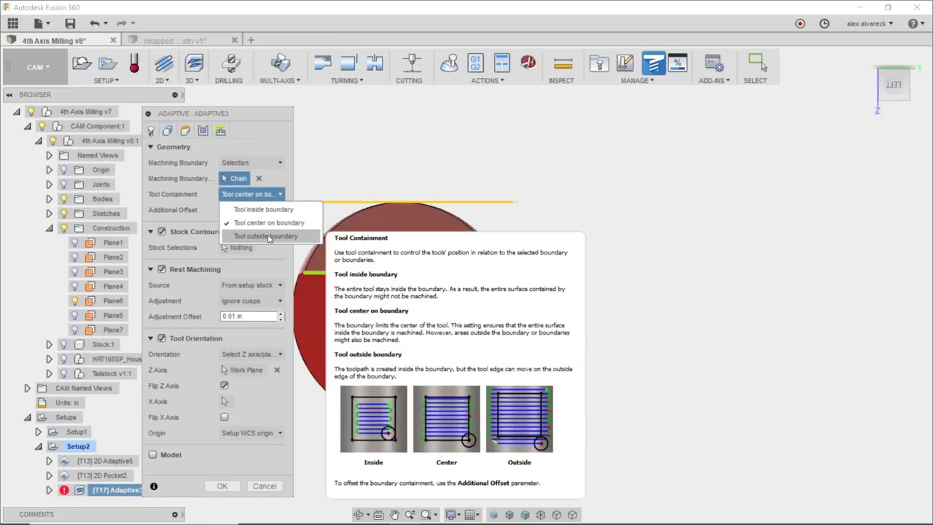
pyautogui.click(265, 235)
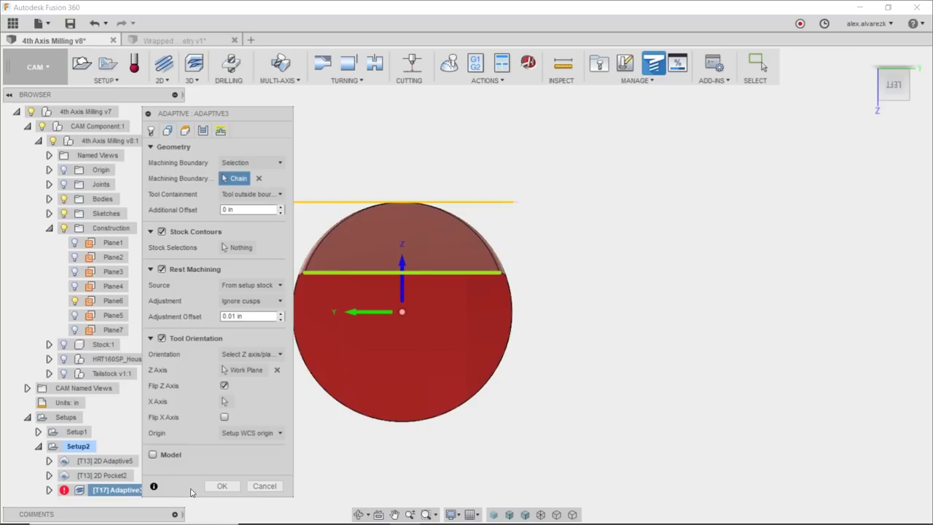
pyautogui.click(222, 485)
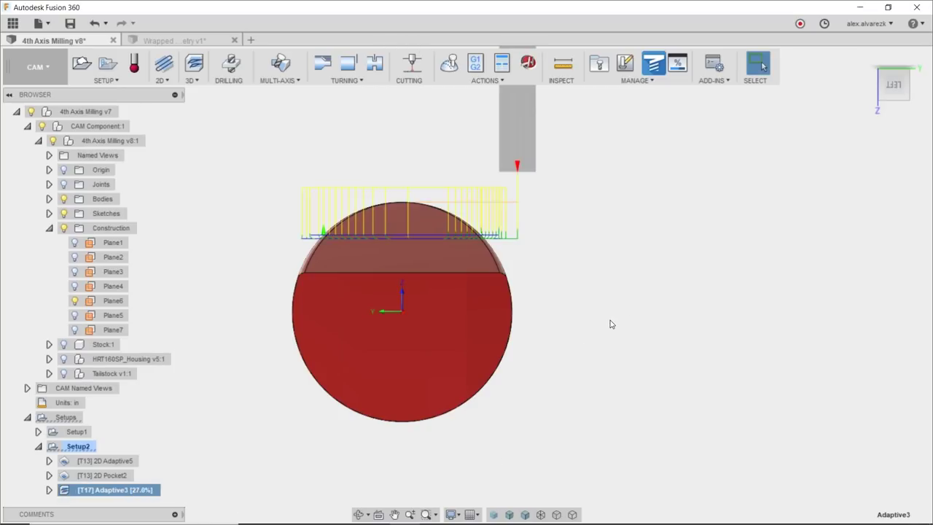
pyautogui.moveTo(691, 291); pyautogui.dragTo(765, 270, button='middle')
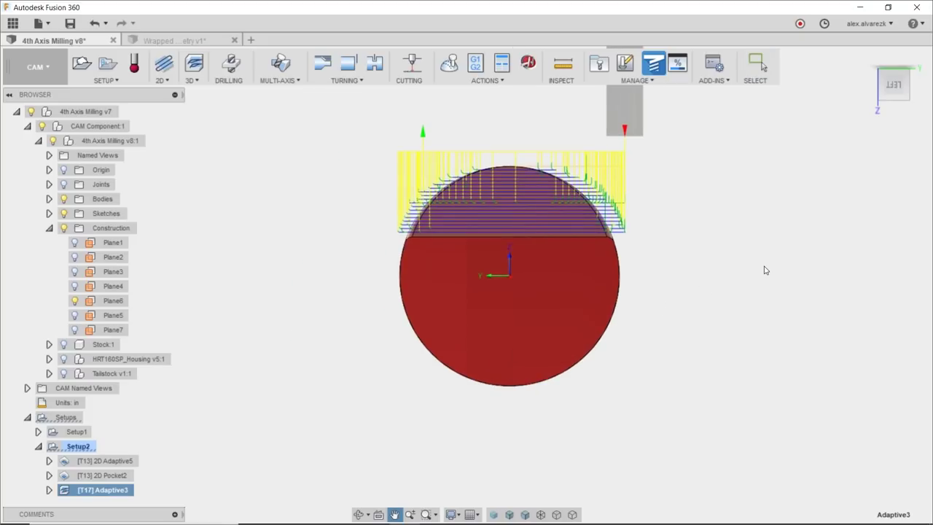
pyautogui.keyDown('shift'); pyautogui.moveTo(758, 270); pyautogui.dragTo(654, 370, button='middle'); pyautogui.keyUp('shift')
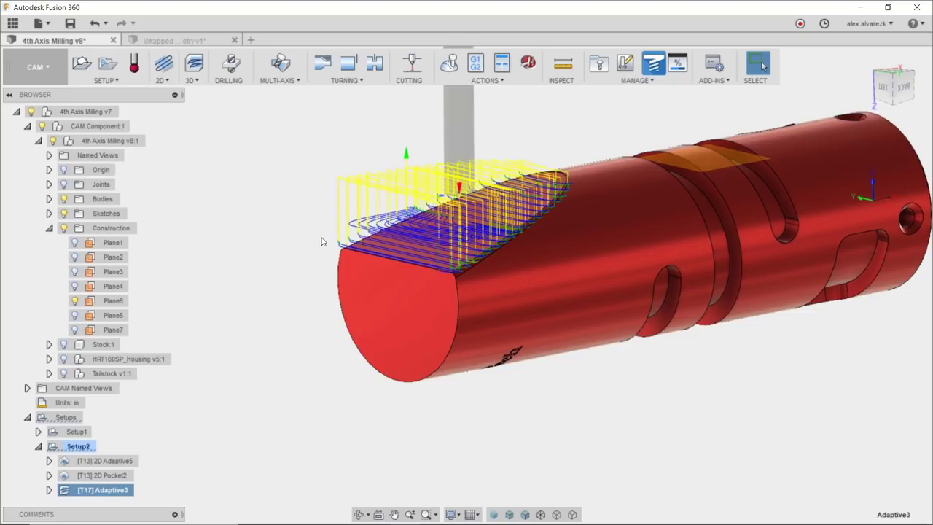
pyautogui.keyDown('shift'); pyautogui.moveTo(350, 221); pyautogui.dragTo(352, 193, button='middle'); pyautogui.keyUp('shift')
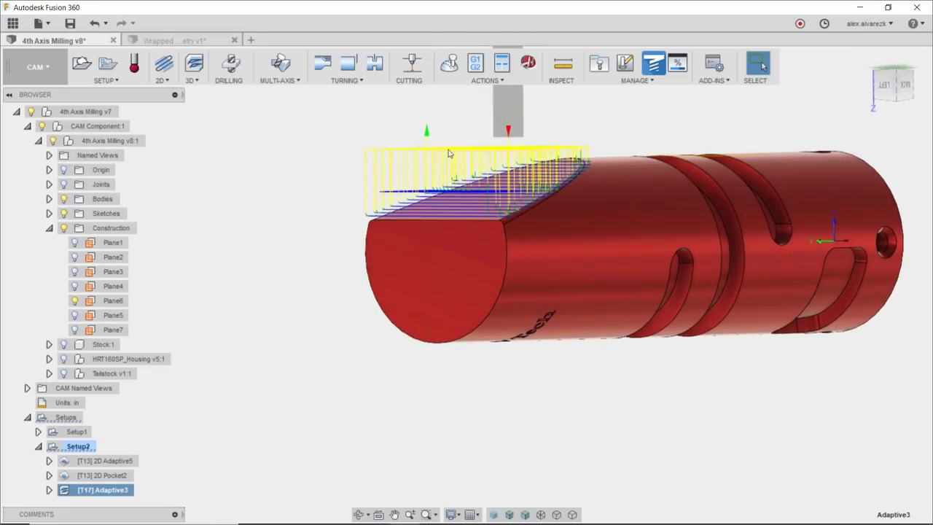
pyautogui.moveTo(493, 175); pyautogui.dragTo(340, 261, button='middle')
pyautogui.moveTo(499, 320); pyautogui.dragTo(400, 335, button='middle')
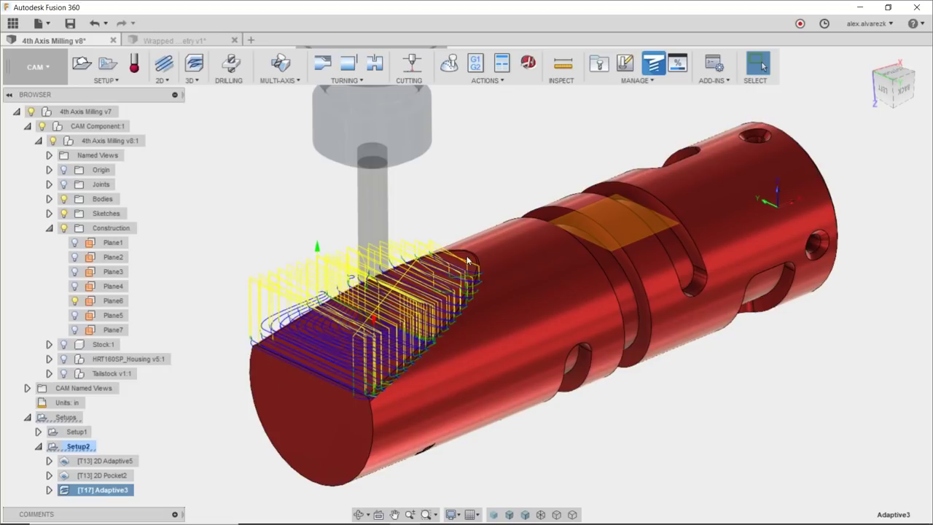
pyautogui.click(195, 80)
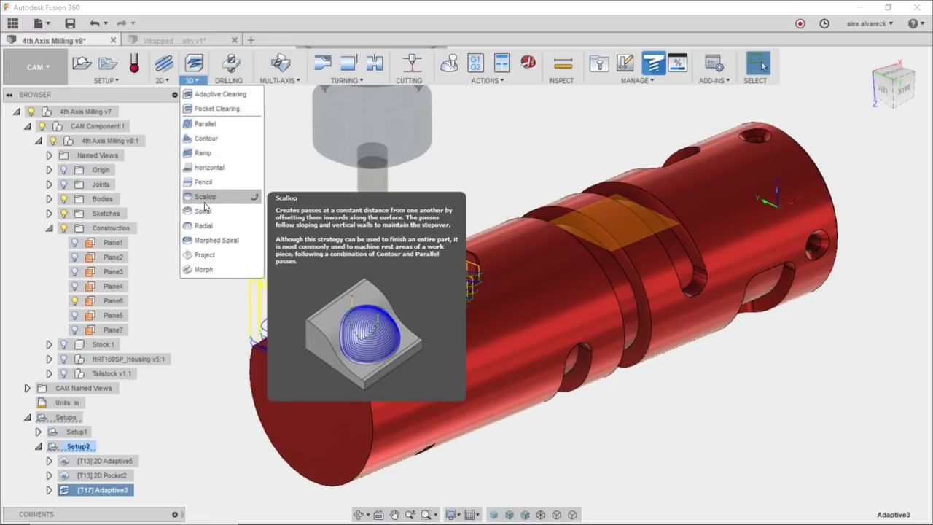
pyautogui.keyDown('shift'); pyautogui.moveTo(401, 221); pyautogui.dragTo(379, 175, button='middle'); pyautogui.keyUp('shift')
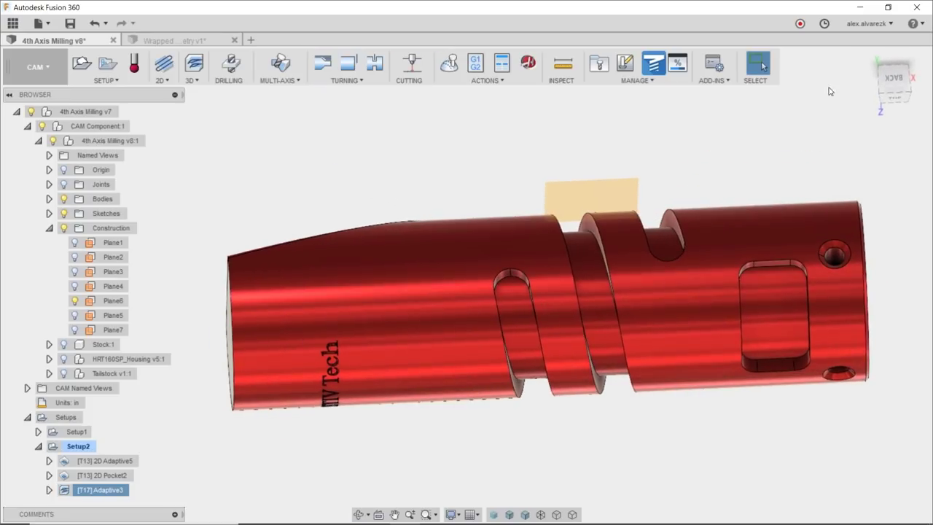
# From the BACK view, turn on Sketch12 and check its outline on the angled end face.
pyautogui.click(895, 80)
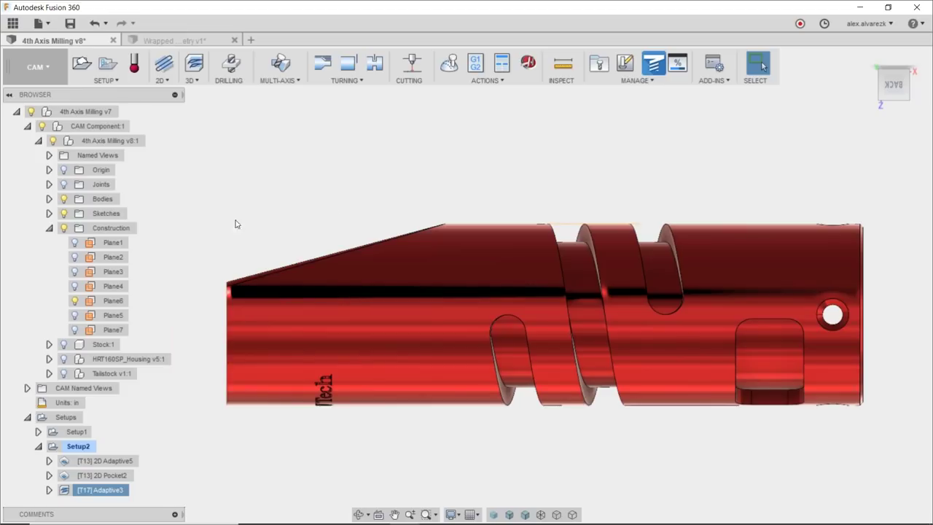
pyautogui.keyDown('shift'); pyautogui.moveTo(319, 214); pyautogui.dragTo(262, 304, button='middle'); pyautogui.keyUp('shift')
pyautogui.press('Escape')
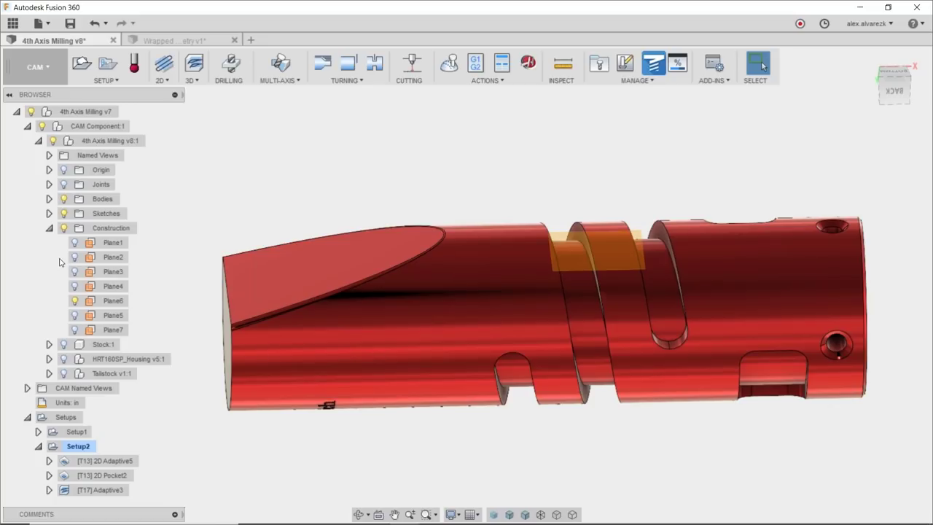
pyautogui.click(48, 213)
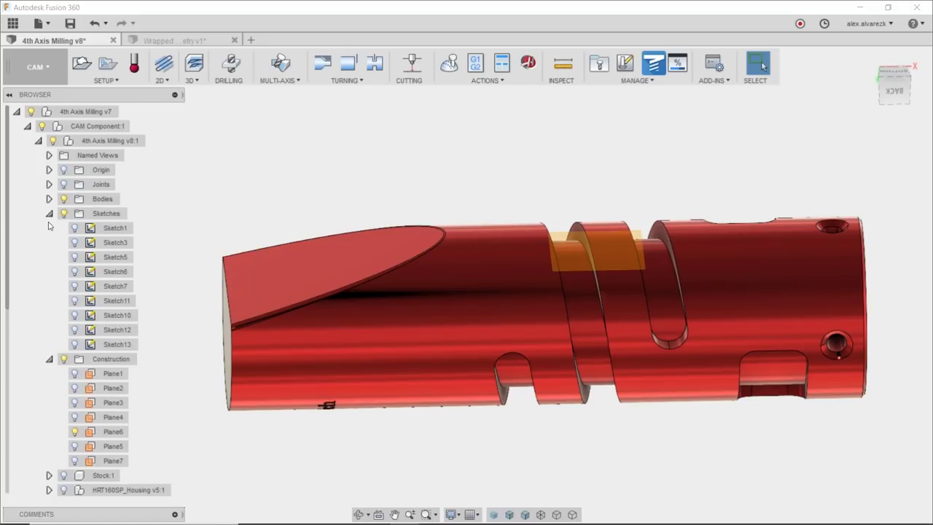
pyautogui.click(75, 330)
pyautogui.keyDown('shift'); pyautogui.moveTo(394, 207); pyautogui.dragTo(413, 167, button='middle'); pyautogui.keyUp('shift')
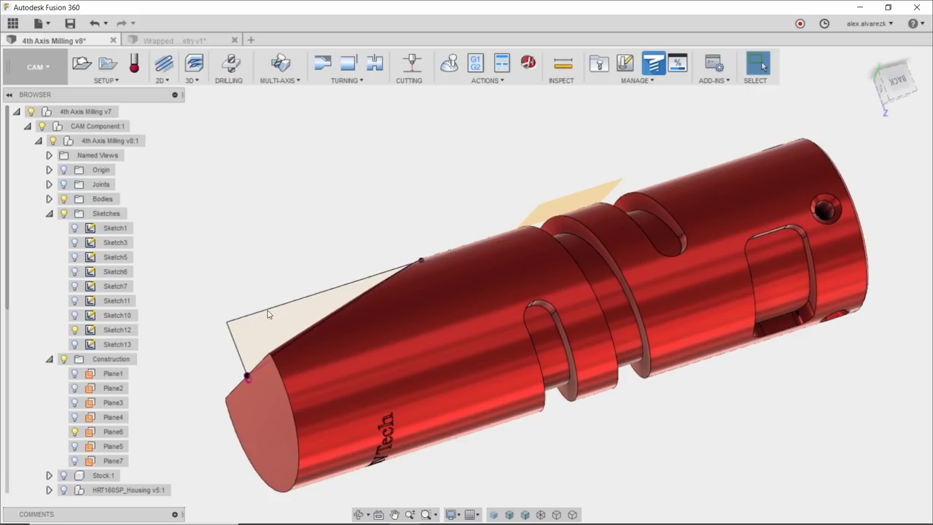
pyautogui.moveTo(327, 272)
pyautogui.keyDown('shift'); pyautogui.mouseDown(button='middle')
pyautogui.moveTo(314, 243)
pyautogui.moveTo(321, 266)
pyautogui.mouseUp(button='middle'); pyautogui.keyUp('shift')
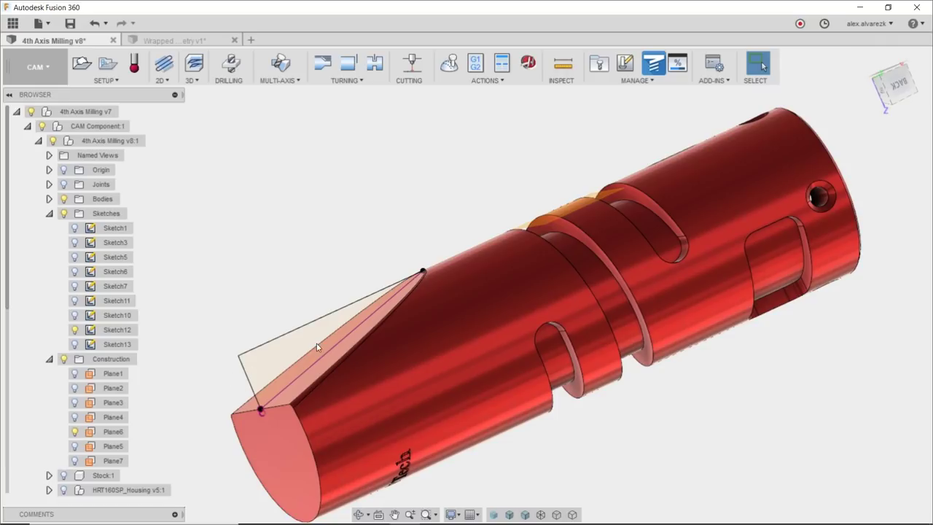
pyautogui.scroll(-3, 163, 454)
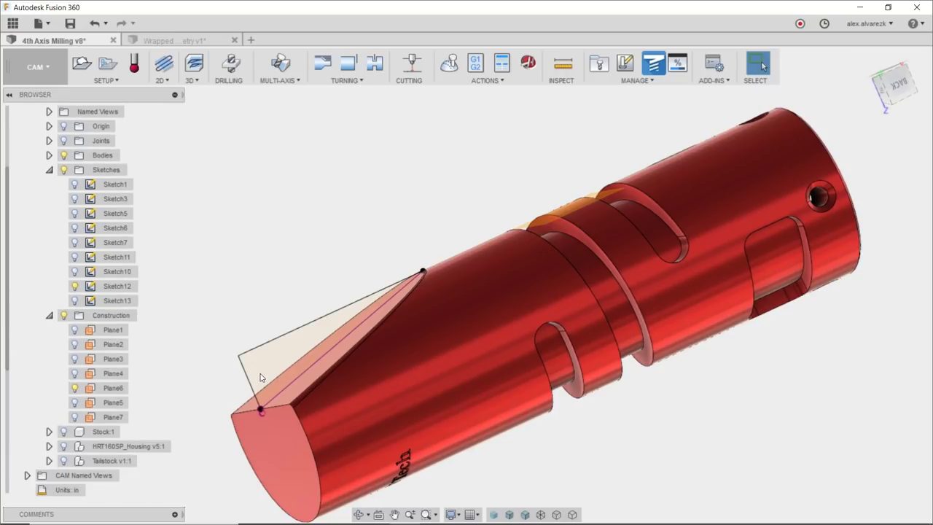
pyautogui.keyDown('shift'); pyautogui.moveTo(285, 319); pyautogui.dragTo(265, 194, button='middle'); pyautogui.keyUp('shift')
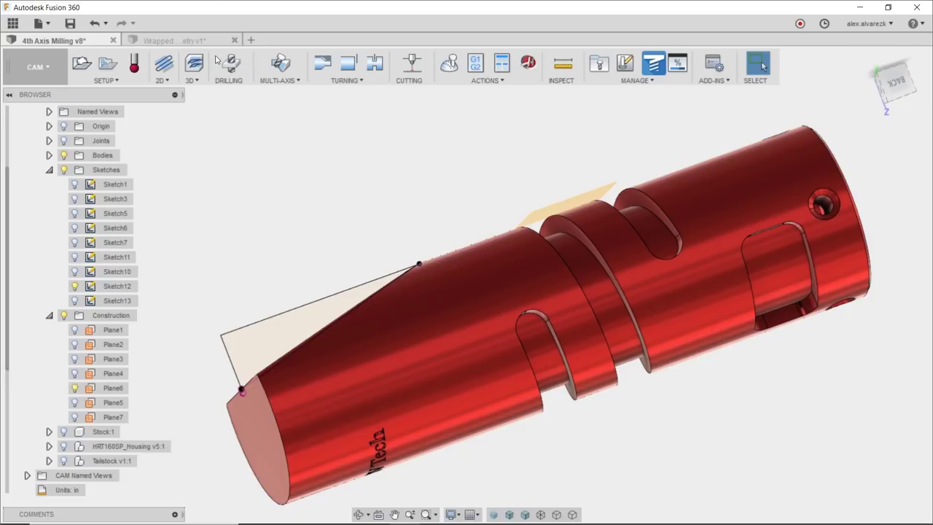
pyautogui.click(48, 170)
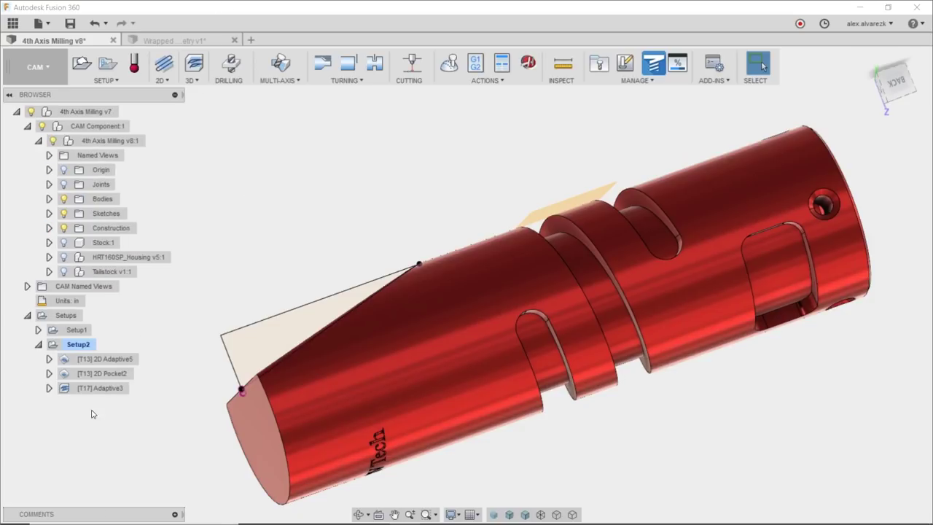
pyautogui.rightClick(95, 388)
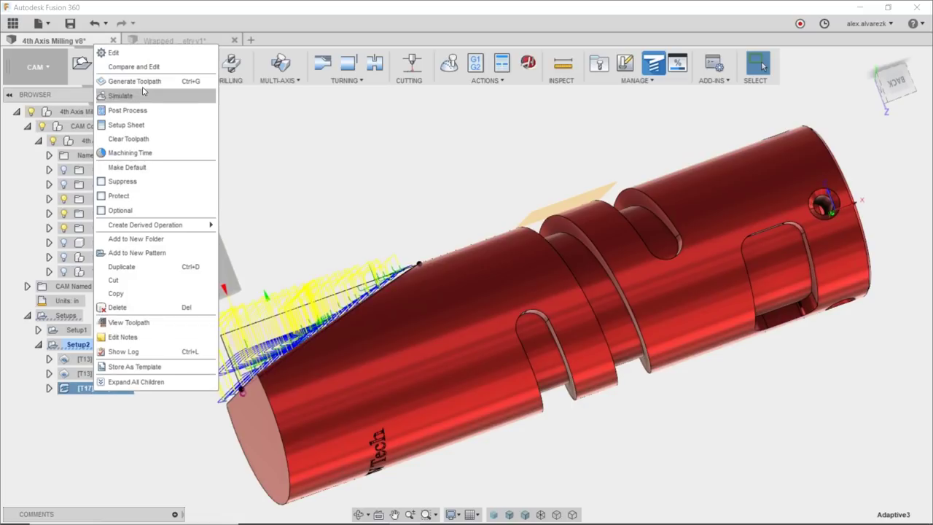
# Paste a copy of Adaptive3 into Setup2, creating Adaptive3 (2).
pyautogui.moveTo(180, 227)
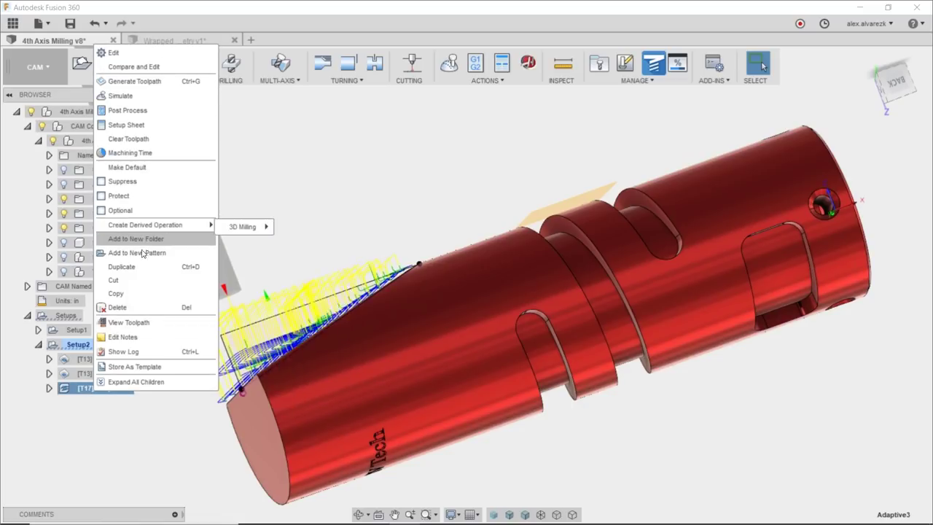
pyautogui.click(271, 264)
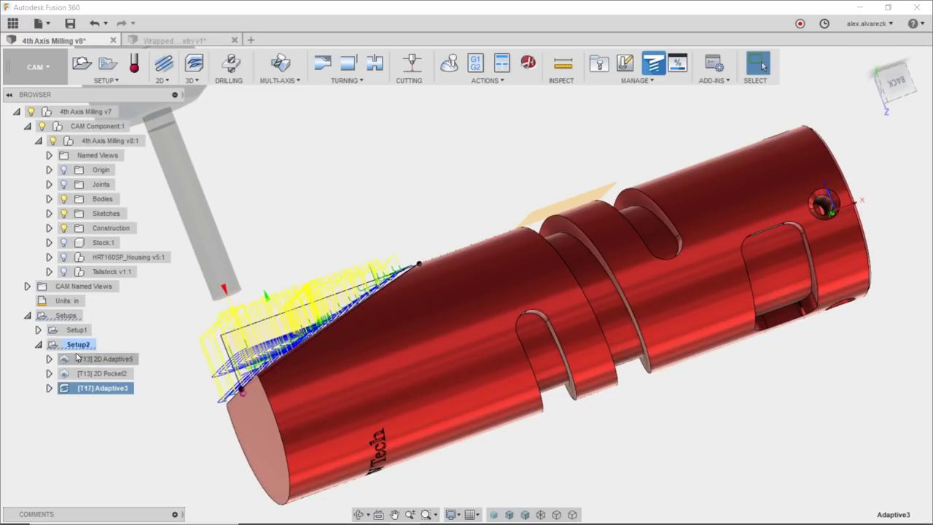
pyautogui.rightClick(81, 346)
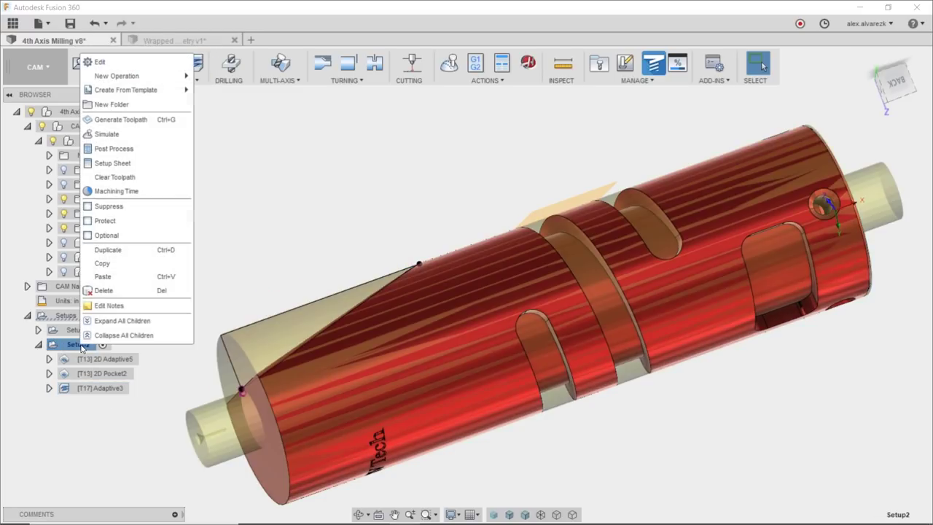
pyautogui.click(131, 277)
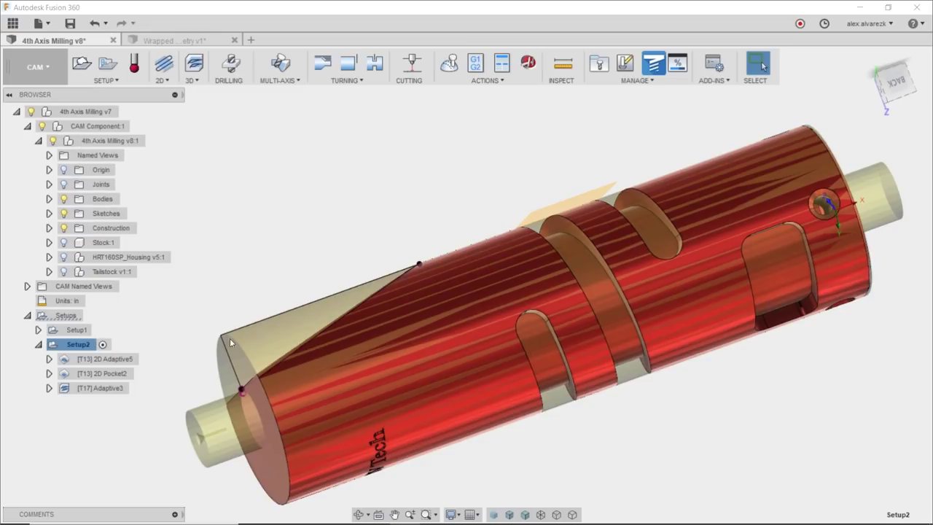
# Display the Adaptive3 (2) toolpath on the part and bring up its context menu.
pyautogui.click(104, 389)
pyautogui.rightClick(104, 390)
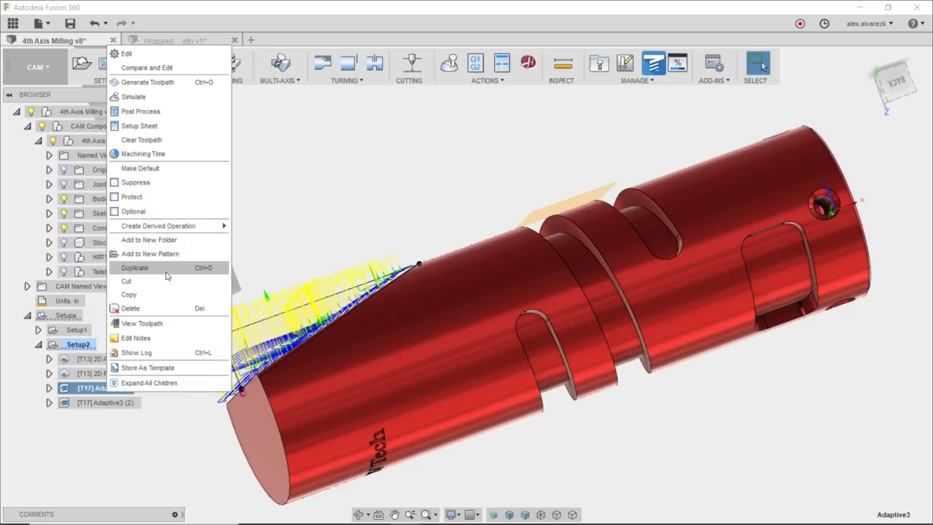
pyautogui.click(131, 281)
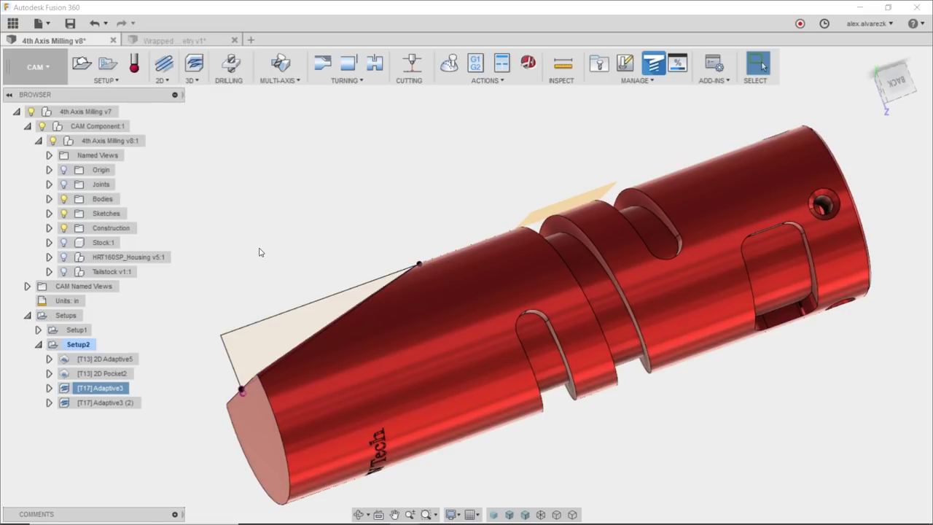
pyautogui.moveTo(304, 261)
pyautogui.keyDown('shift'); pyautogui.mouseDown(button='middle')
pyautogui.moveTo(304, 246)
pyautogui.moveTo(356, 252)
pyautogui.moveTo(316, 257)
pyautogui.mouseUp(button='middle'); pyautogui.keyUp('shift')
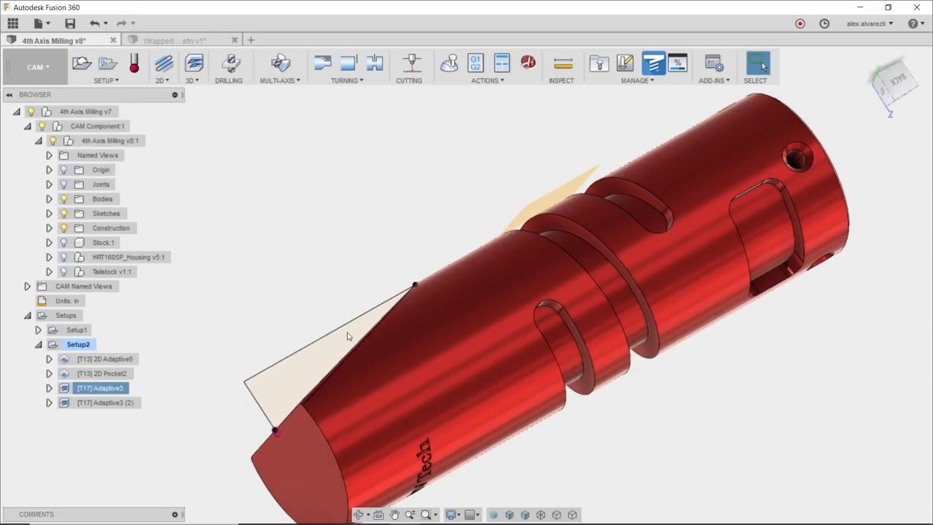
pyautogui.click(105, 402)
pyautogui.rightClick(106, 403)
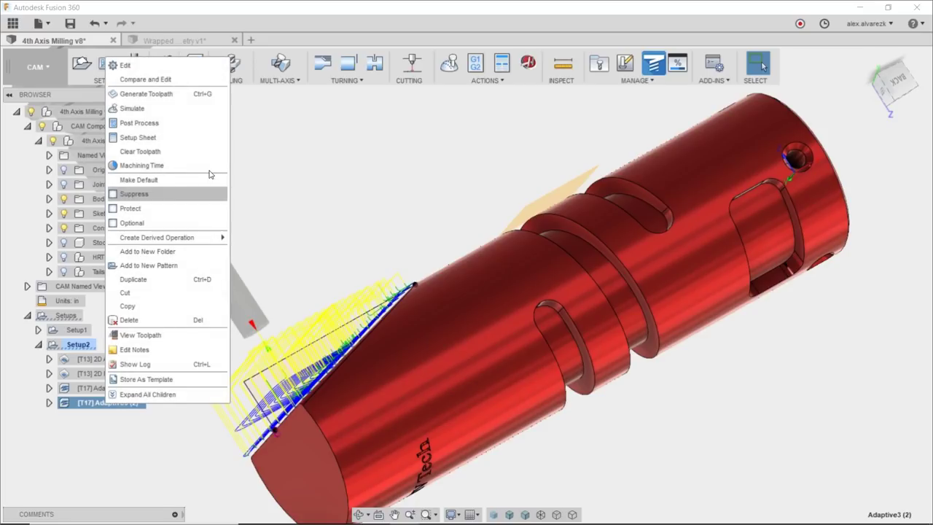
# Edit Adaptive3 (2) and set its tool orientation Z axis to Plane5.
pyautogui.click(123, 64)
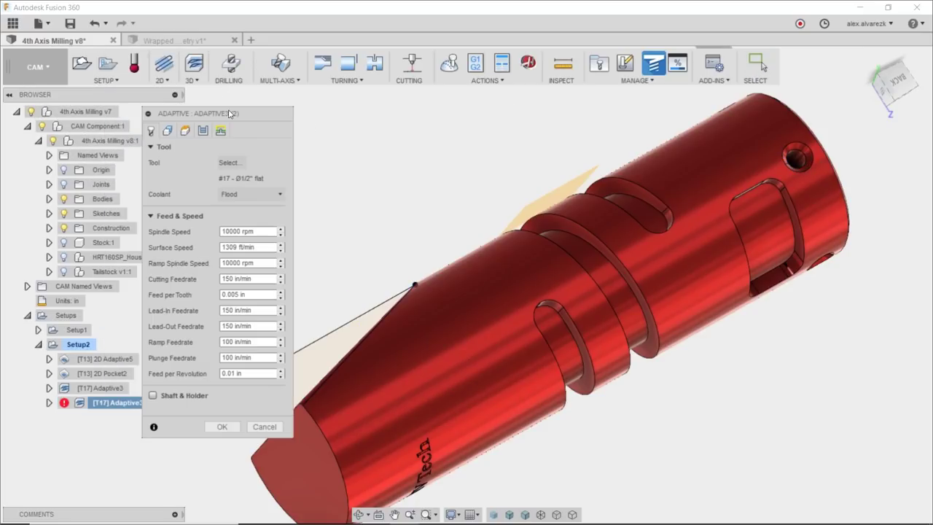
pyautogui.moveTo(229, 115); pyautogui.dragTo(322, 93)
pyautogui.click(260, 108)
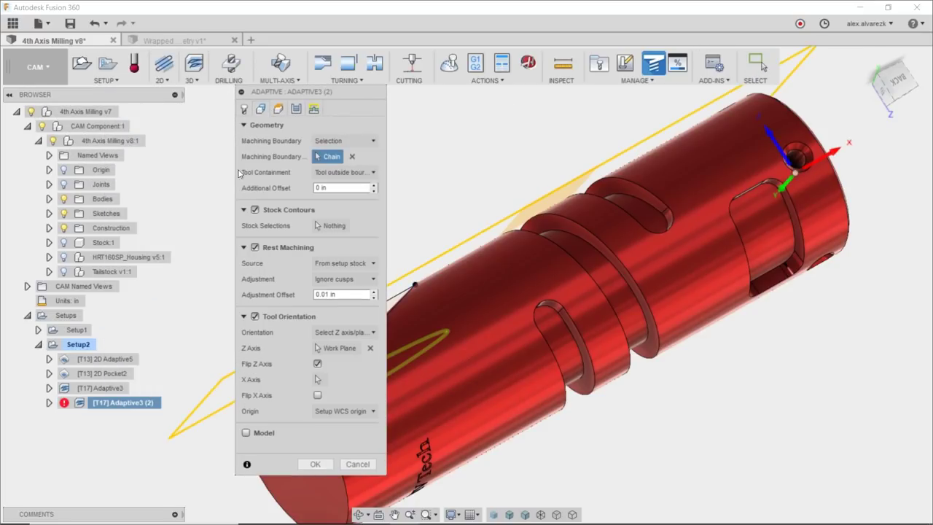
pyautogui.click(371, 352)
pyautogui.scroll(-3, 550, 366)
pyautogui.keyDown('shift'); pyautogui.moveTo(550, 367); pyautogui.dragTo(718, 372, button='middle'); pyautogui.keyUp('shift')
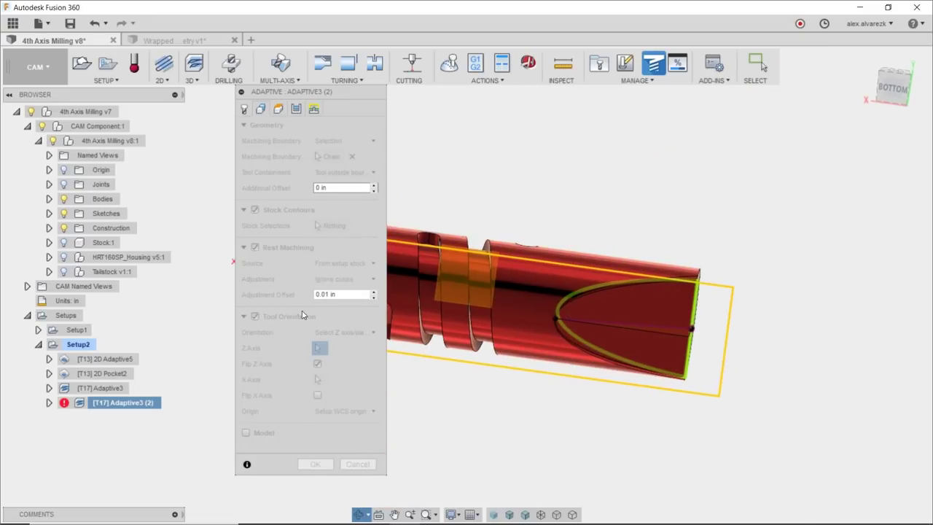
pyautogui.click(49, 228)
pyautogui.click(75, 302)
pyautogui.click(75, 305)
# Replace the machining boundary with the flat's lower edge loop, review the tool, and confirm.
pyautogui.keyDown('shift'); pyautogui.moveTo(550, 241); pyautogui.dragTo(674, 355, button='middle'); pyautogui.keyUp('shift')
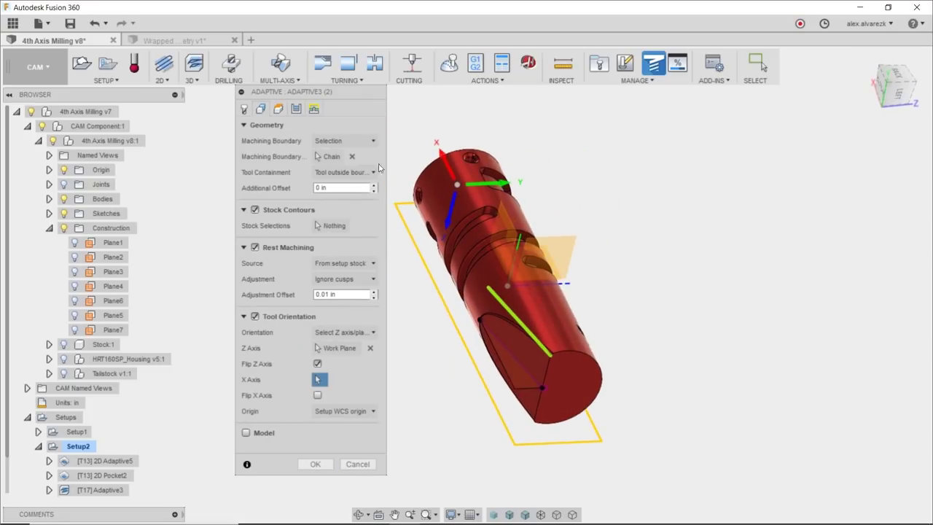
pyautogui.click(351, 156)
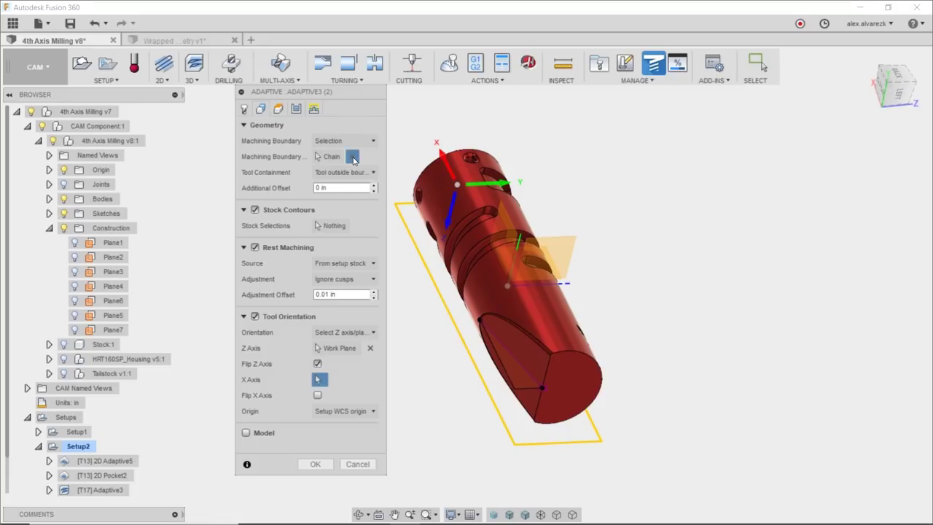
pyautogui.click(519, 387)
pyautogui.keyDown('shift'); pyautogui.moveTo(483, 431); pyautogui.dragTo(498, 385, button='middle'); pyautogui.keyUp('shift')
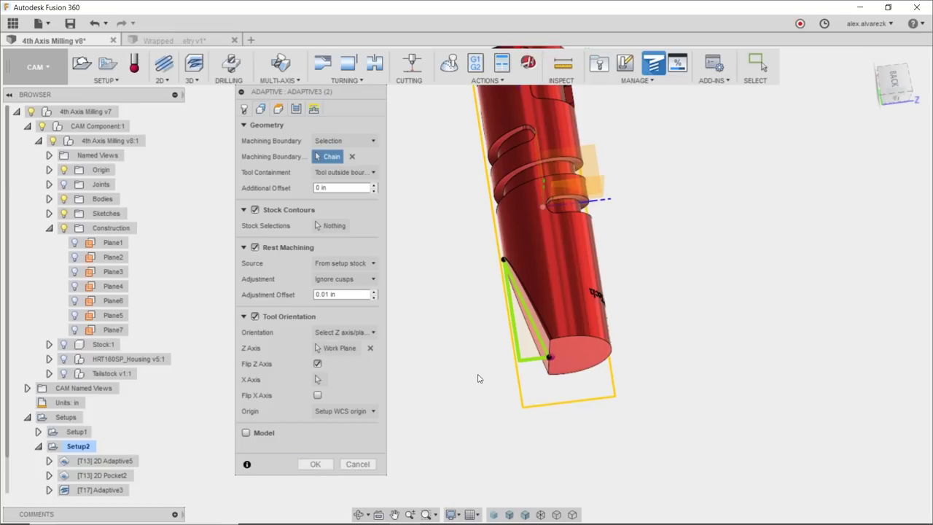
pyautogui.keyDown('shift'); pyautogui.moveTo(474, 369); pyautogui.dragTo(479, 371, button='middle'); pyautogui.keyUp('shift')
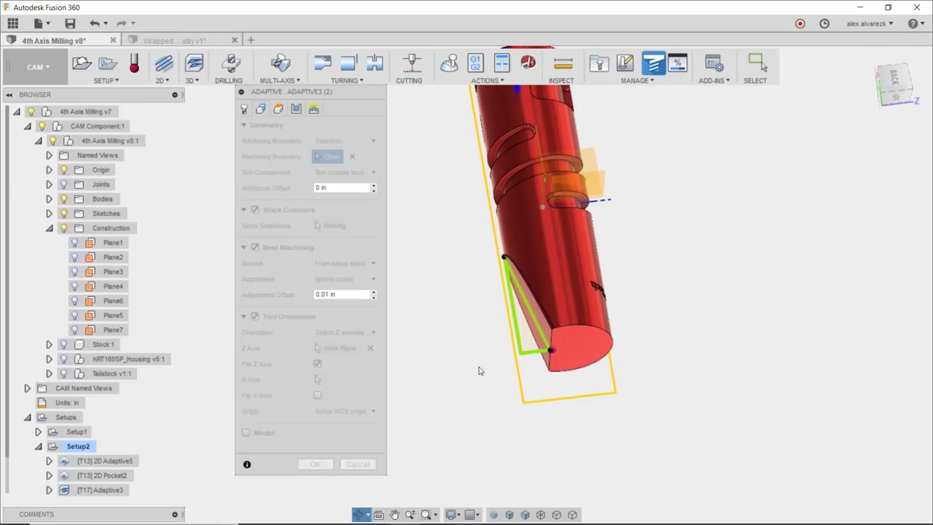
pyautogui.click(245, 109)
pyautogui.moveTo(447, 190); pyautogui.dragTo(495, 265, button='middle')
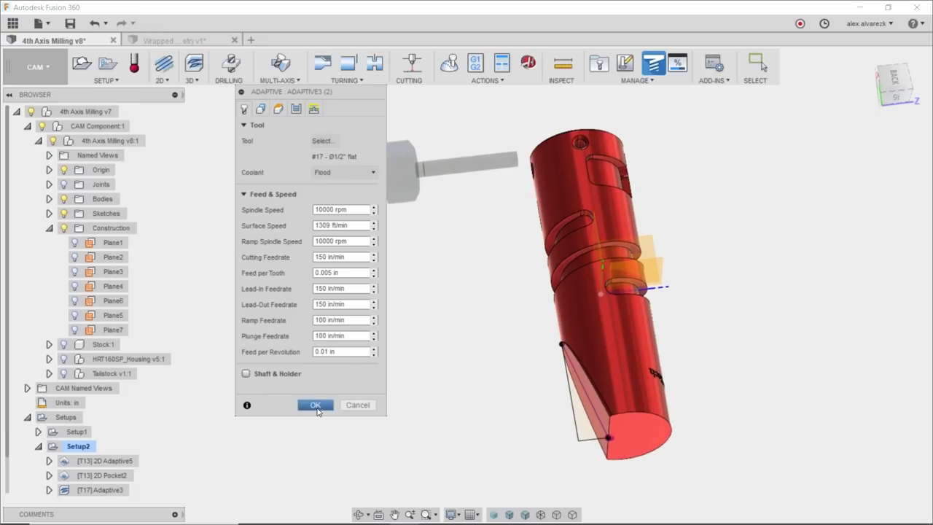
pyautogui.click(315, 405)
pyautogui.keyDown('shift'); pyautogui.moveTo(474, 439); pyautogui.dragTo(495, 394, button='middle'); pyautogui.keyUp('shift')
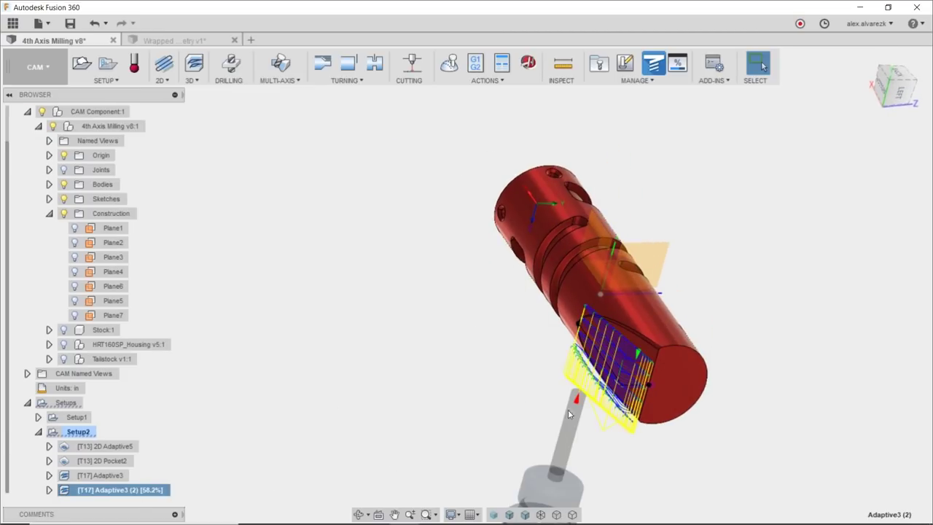
# Inspect the regenerated Adaptive3 (2) toolpath on the angled flat from several sides, then deselect it.
pyautogui.scroll(2, 569, 414)
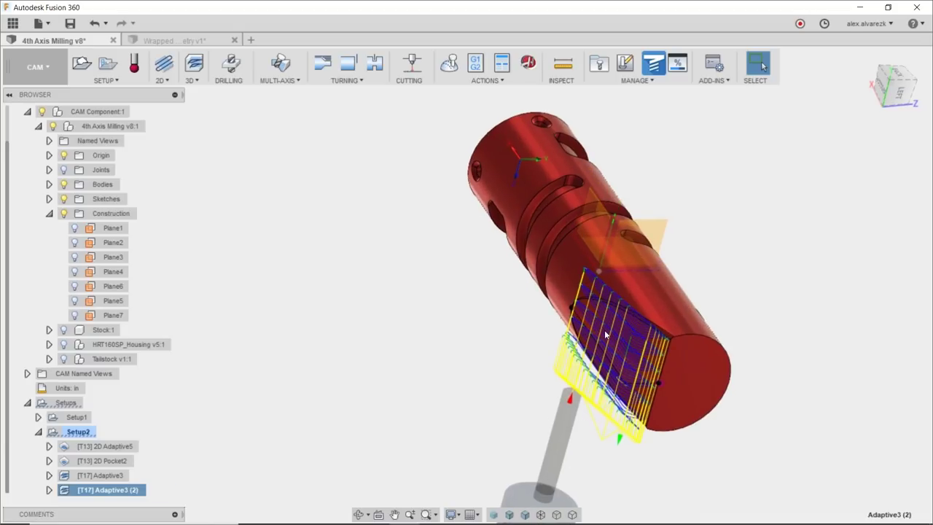
pyautogui.keyDown('shift'); pyautogui.moveTo(652, 317); pyautogui.dragTo(603, 360, button='middle'); pyautogui.keyUp('shift')
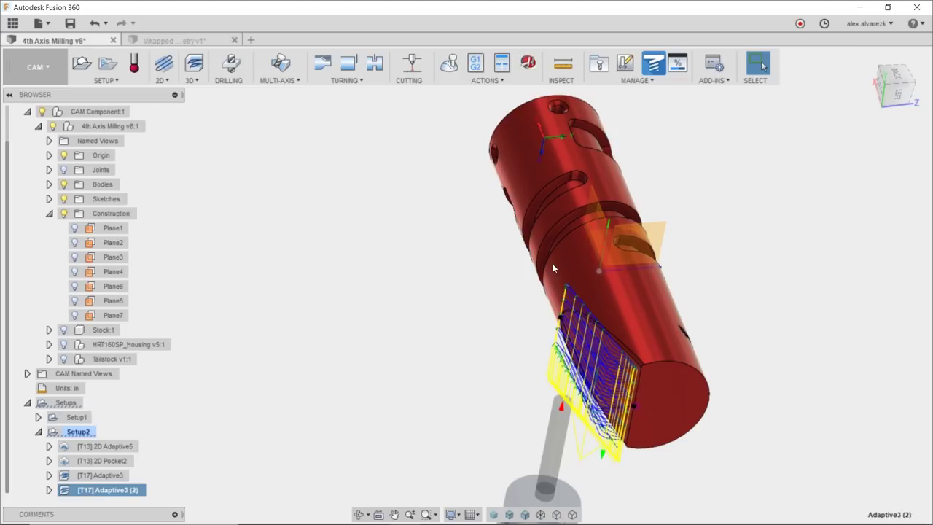
pyautogui.keyDown('shift'); pyautogui.moveTo(579, 388); pyautogui.dragTo(696, 274, button='middle'); pyautogui.keyUp('shift')
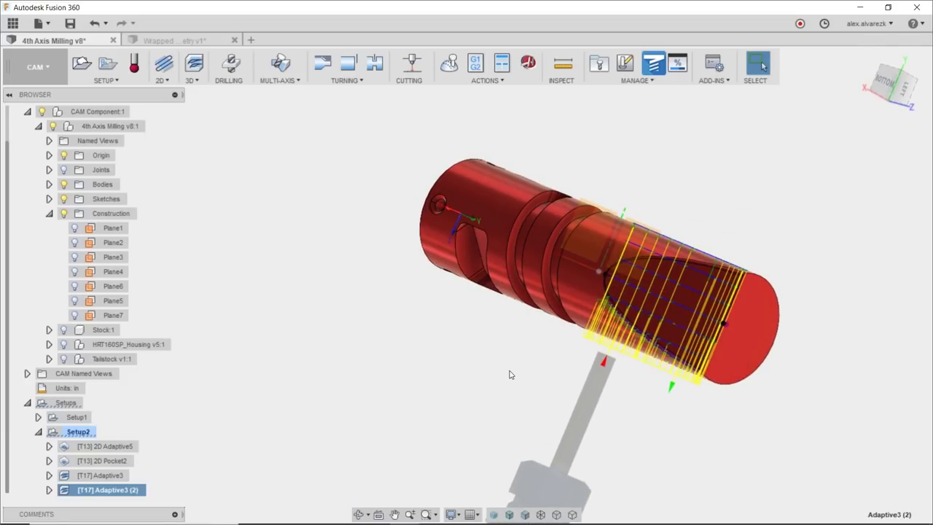
pyautogui.keyDown('shift'); pyautogui.moveTo(572, 357); pyautogui.dragTo(473, 234, button='middle'); pyautogui.keyUp('shift')
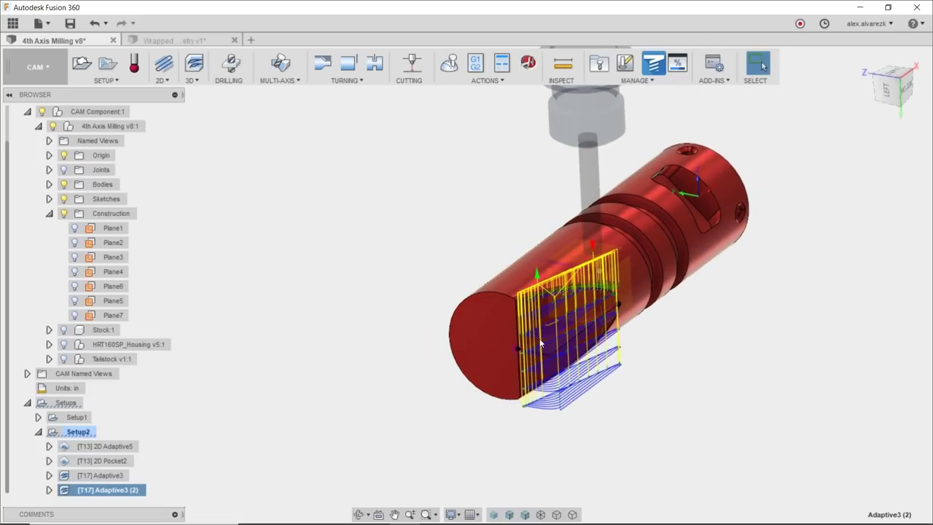
pyautogui.scroll(2, 452, 292)
pyautogui.moveTo(559, 446); pyautogui.dragTo(438, 348, button='middle')
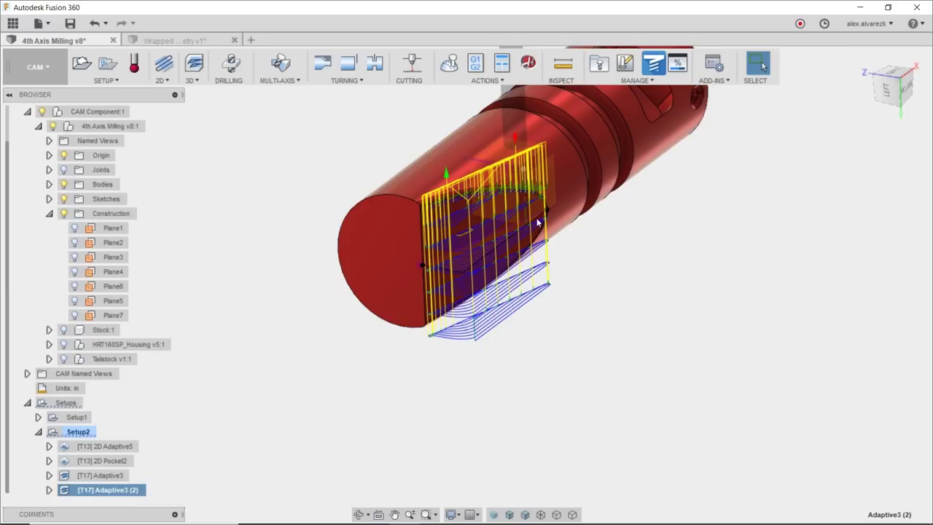
pyautogui.click(207, 469)
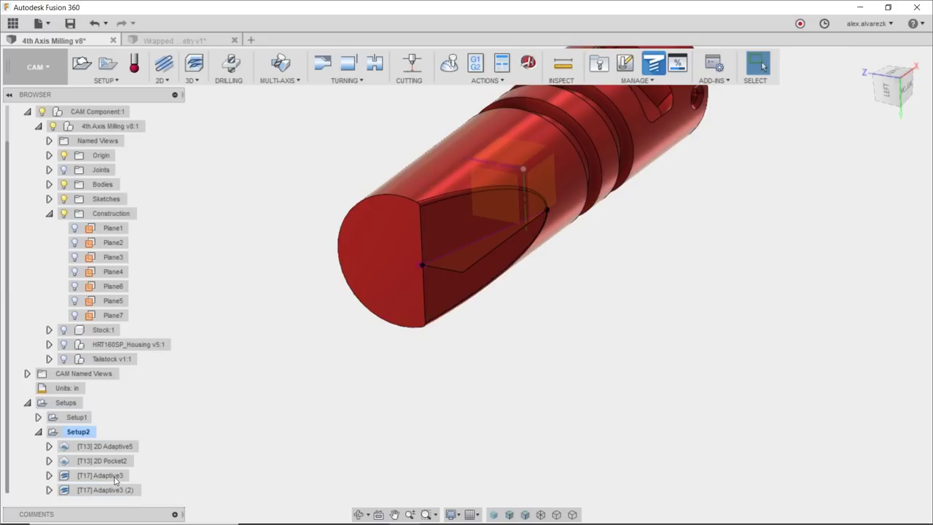
# Start a 2D Contour and chain the flat's diagonal edge as its contour.
pyautogui.click(161, 80)
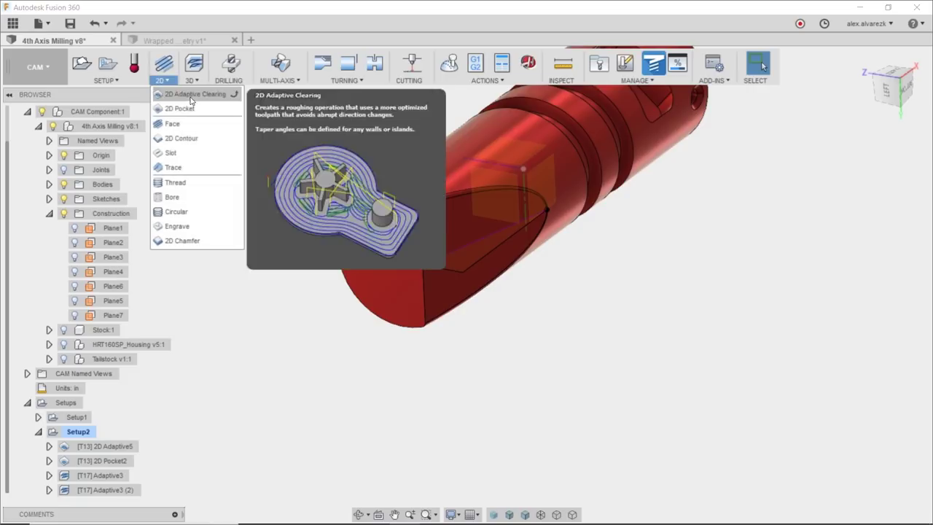
pyautogui.click(193, 138)
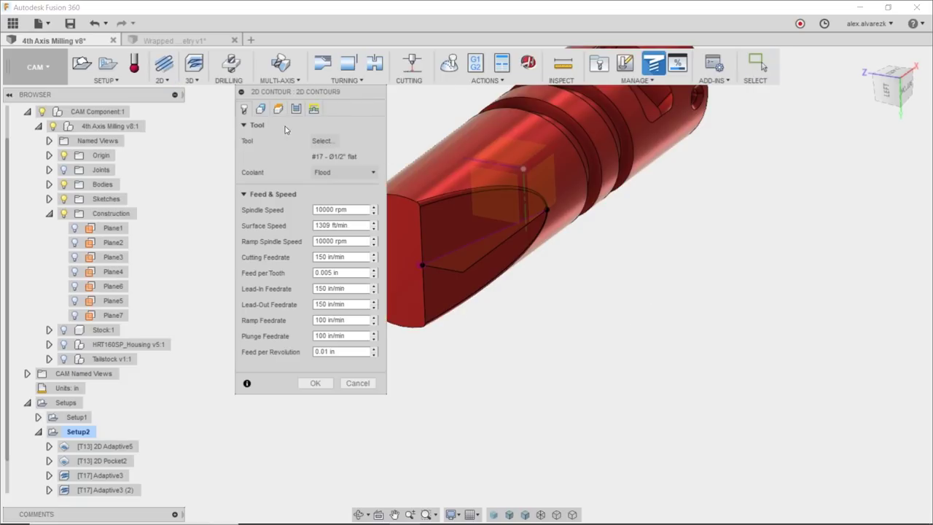
pyautogui.click(260, 110)
pyautogui.keyDown('shift'); pyautogui.moveTo(572, 348); pyautogui.dragTo(504, 304, button='middle'); pyautogui.keyUp('shift')
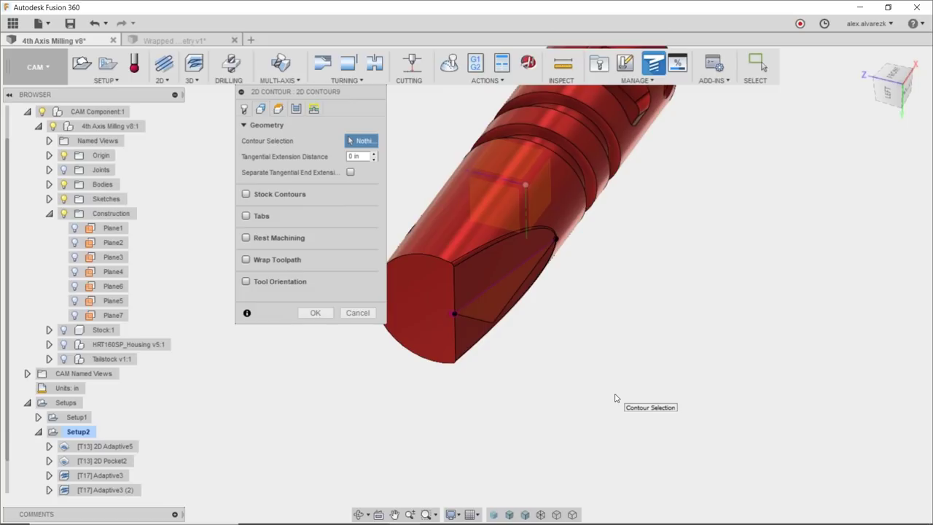
pyautogui.click(491, 292)
# Enable custom tool orientation with the Z axis from the work plane, and confirm.
pyautogui.keyDown('shift'); pyautogui.moveTo(690, 346); pyautogui.dragTo(706, 371, button='middle'); pyautogui.keyUp('shift')
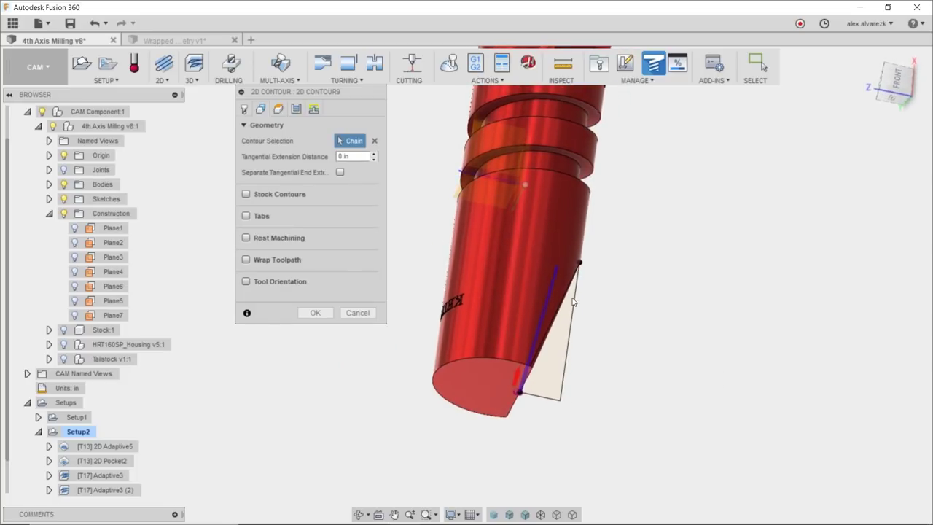
pyautogui.keyDown('shift'); pyautogui.moveTo(602, 281); pyautogui.dragTo(533, 210, button='middle'); pyautogui.keyUp('shift')
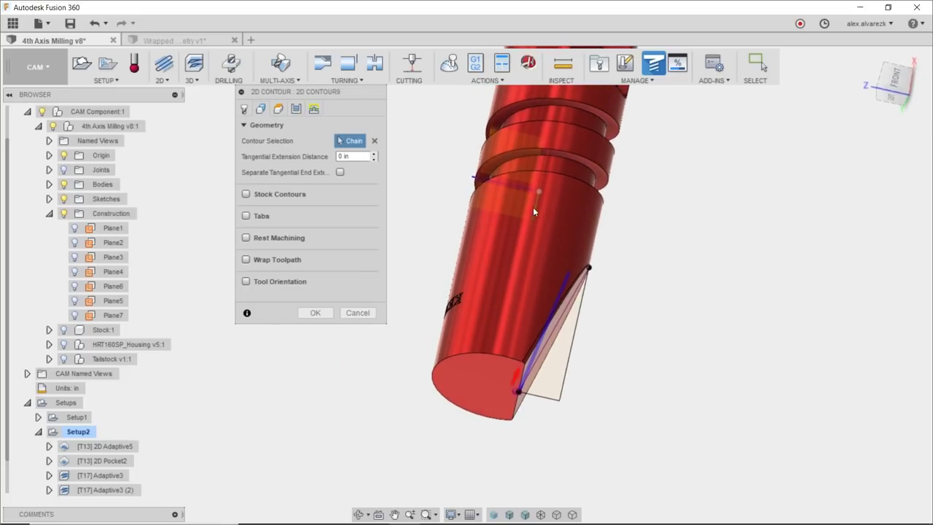
pyautogui.click(246, 281)
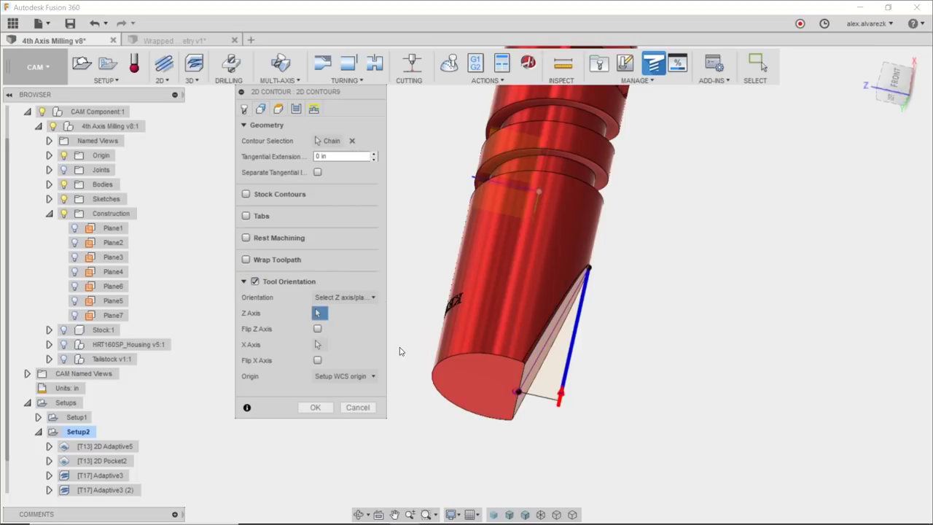
pyautogui.keyDown('shift'); pyautogui.moveTo(627, 190); pyautogui.dragTo(677, 227, button='middle'); pyautogui.keyUp('shift')
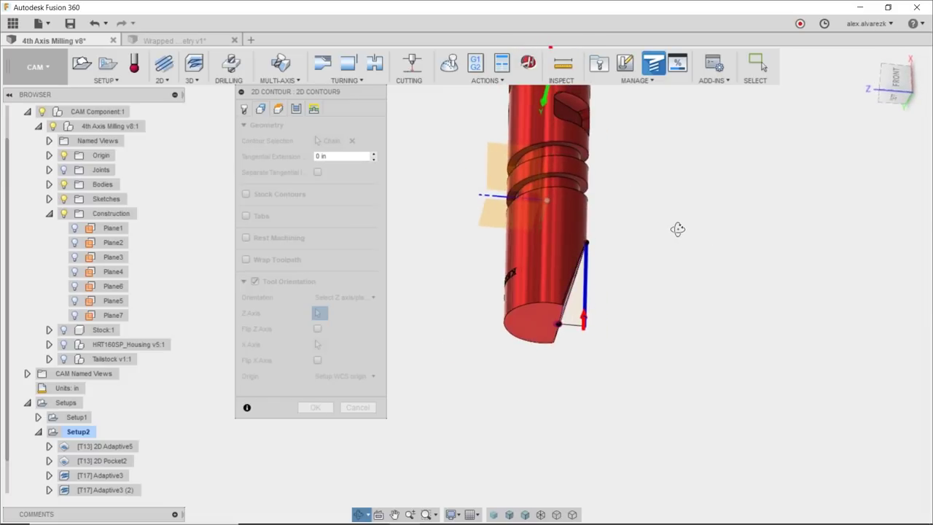
pyautogui.click(495, 166)
pyautogui.keyDown('shift'); pyautogui.moveTo(723, 328); pyautogui.dragTo(556, 341, button='middle'); pyautogui.keyUp('shift')
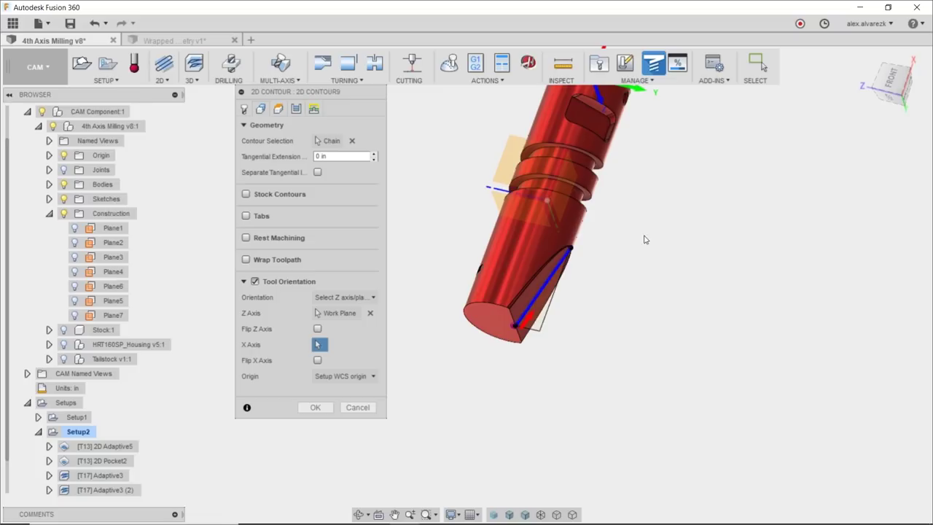
pyautogui.scroll(3, 590, 333)
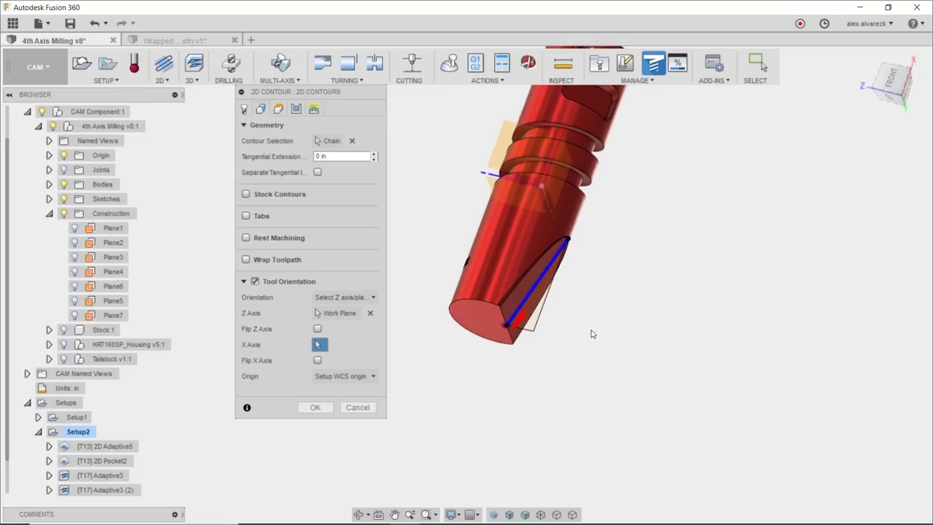
pyautogui.scroll(3, 583, 340)
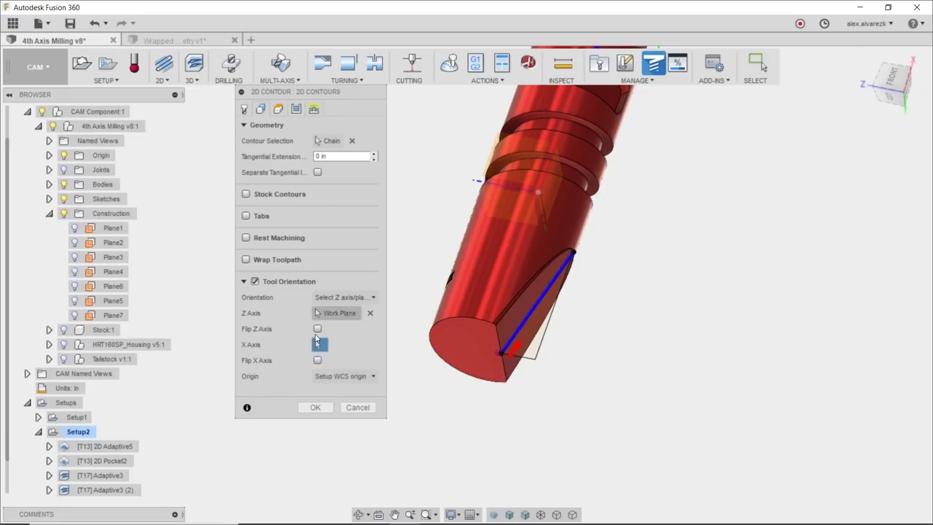
pyautogui.click(321, 410)
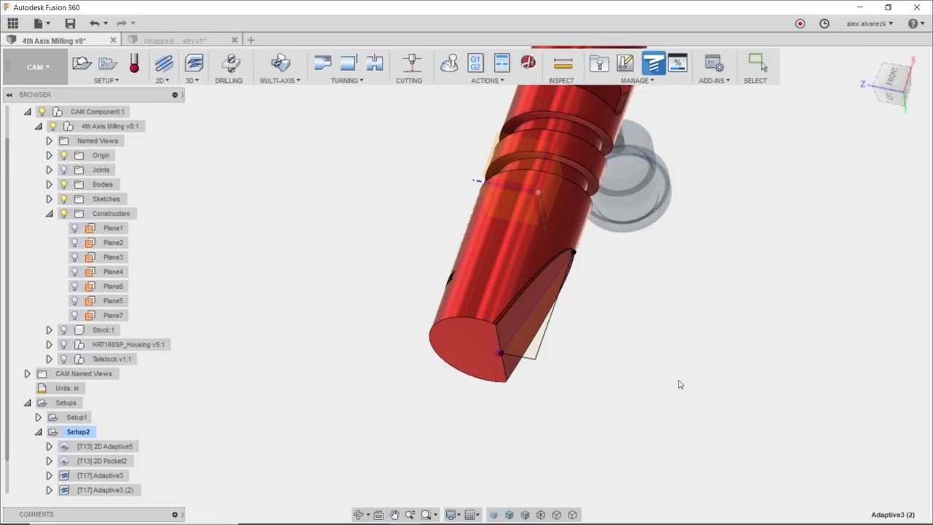
# Re-edit 2D Contour9 and confirm its geometry settings to regenerate the toolpath.
pyautogui.keyDown('shift'); pyautogui.moveTo(656, 381); pyautogui.dragTo(620, 361, button='middle'); pyautogui.keyUp('shift')
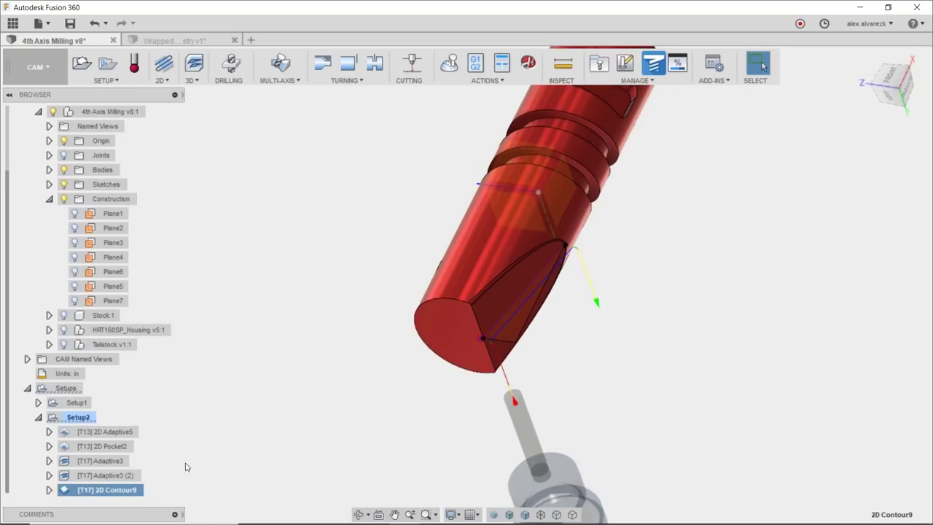
pyautogui.rightClick(116, 491)
pyautogui.click(136, 151)
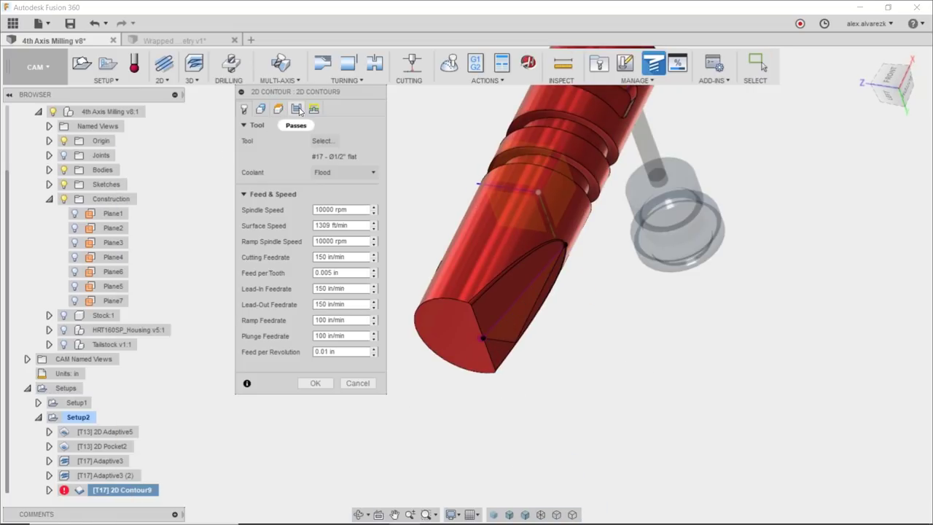
pyautogui.click(261, 110)
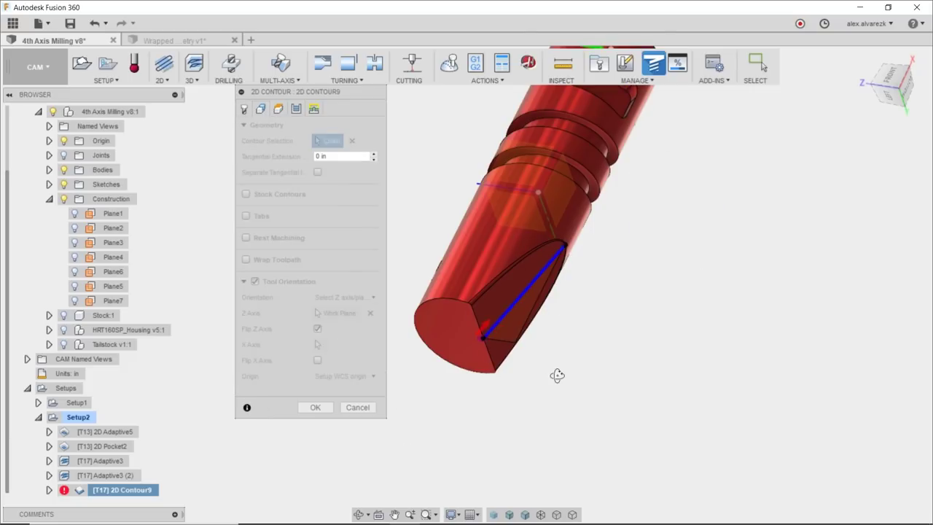
pyautogui.keyDown('shift'); pyautogui.moveTo(556, 374); pyautogui.dragTo(500, 345, button='middle'); pyautogui.keyUp('shift')
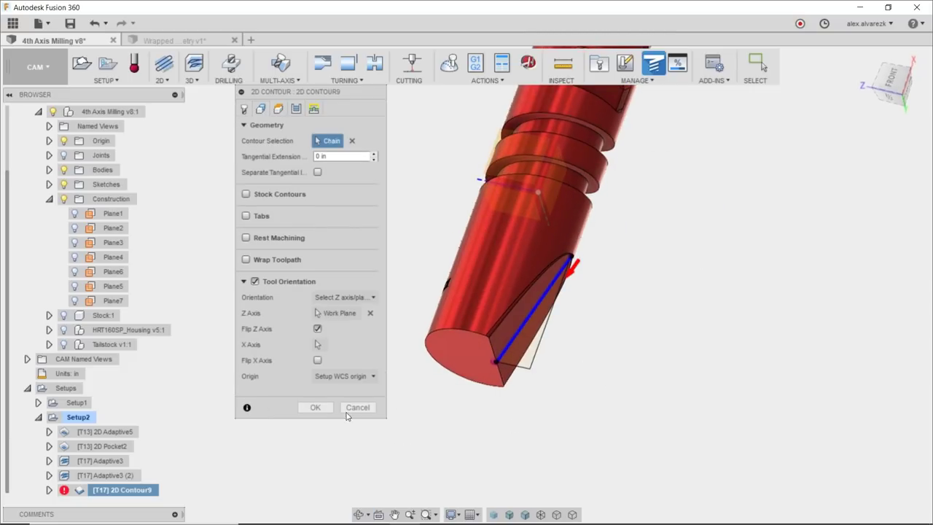
pyautogui.click(317, 407)
# Duplicate the 2D Contour9 operation with Ctrl+V.
pyautogui.keyDown('shift'); pyautogui.moveTo(602, 392); pyautogui.dragTo(596, 339, button='middle'); pyautogui.keyUp('shift')
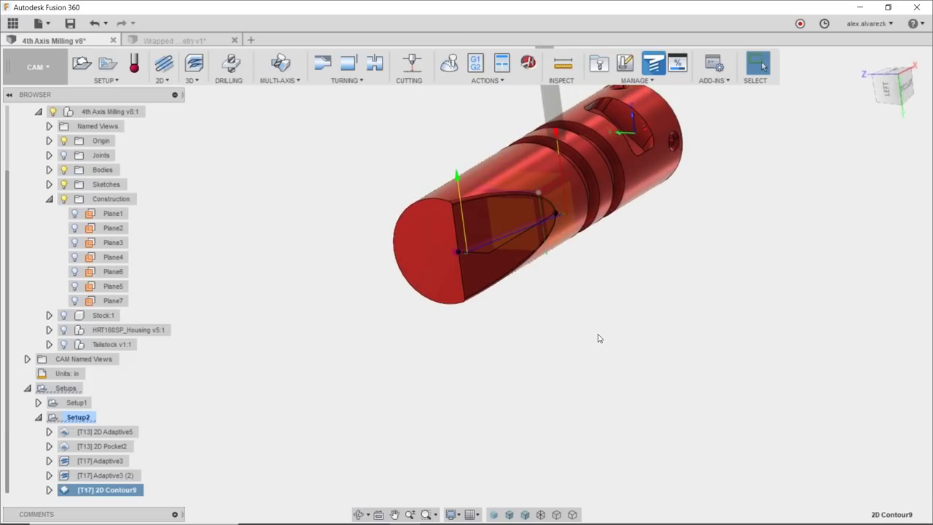
pyautogui.keyDown('shift'); pyautogui.moveTo(668, 316); pyautogui.dragTo(801, 157, button='middle'); pyautogui.keyUp('shift')
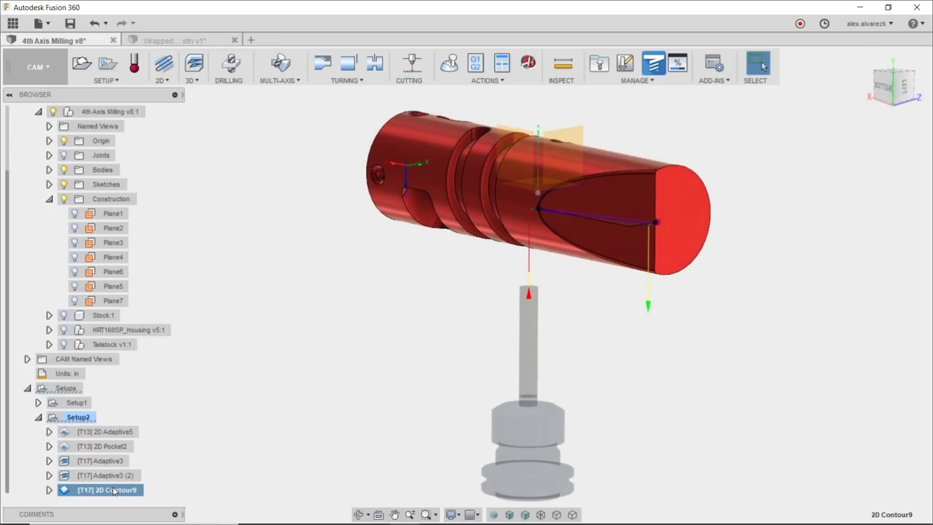
pyautogui.hotkey('ctrl', 'v')
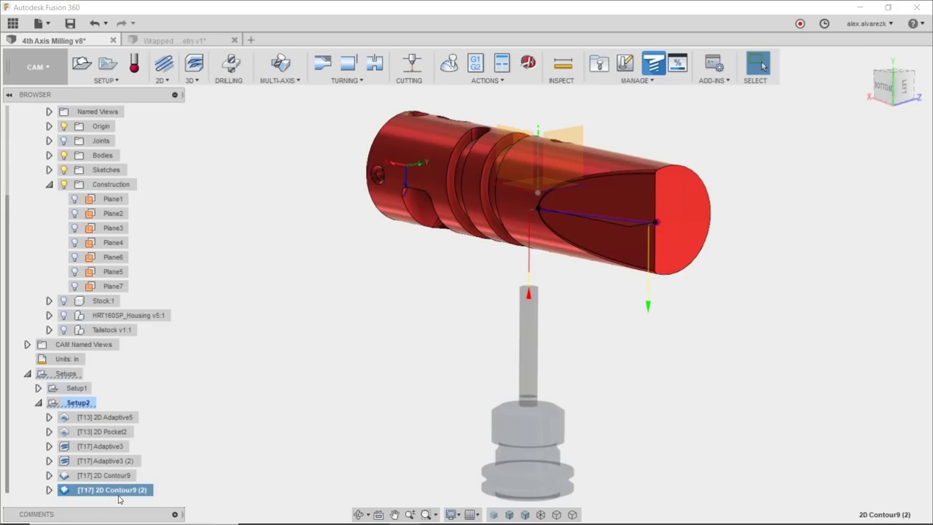
# Edit 2D Contour9 (2): turn off Flip Z Axis and set Bottom Height Offset to -.1.
pyautogui.rightClick(115, 495)
pyautogui.click(131, 152)
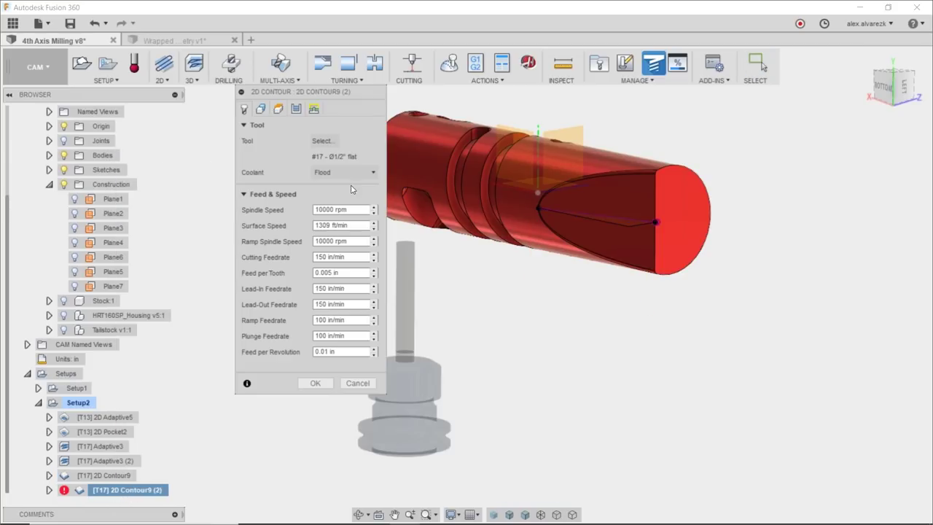
pyautogui.click(260, 108)
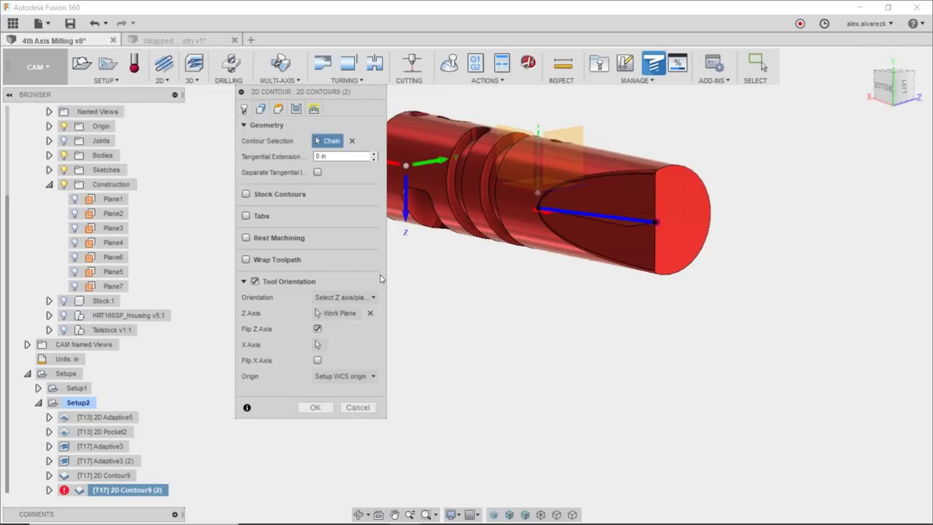
pyautogui.click(317, 329)
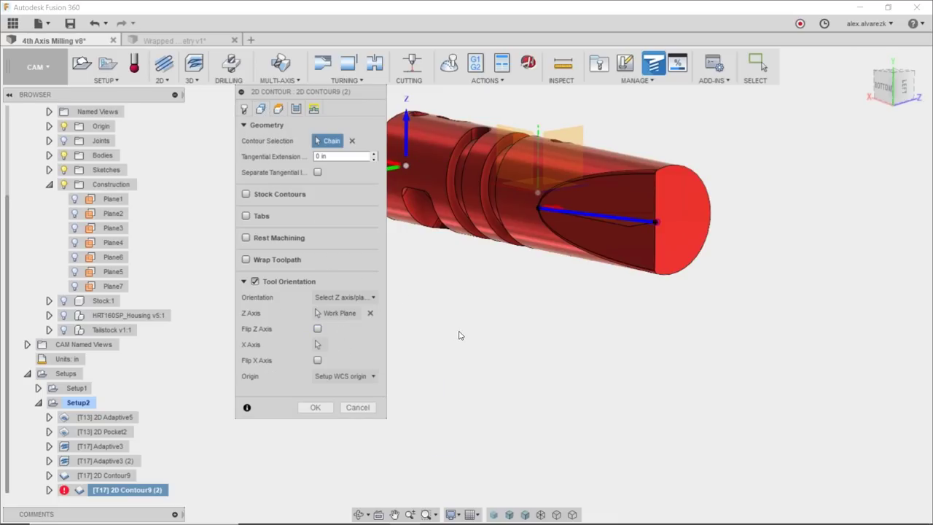
pyautogui.click(278, 108)
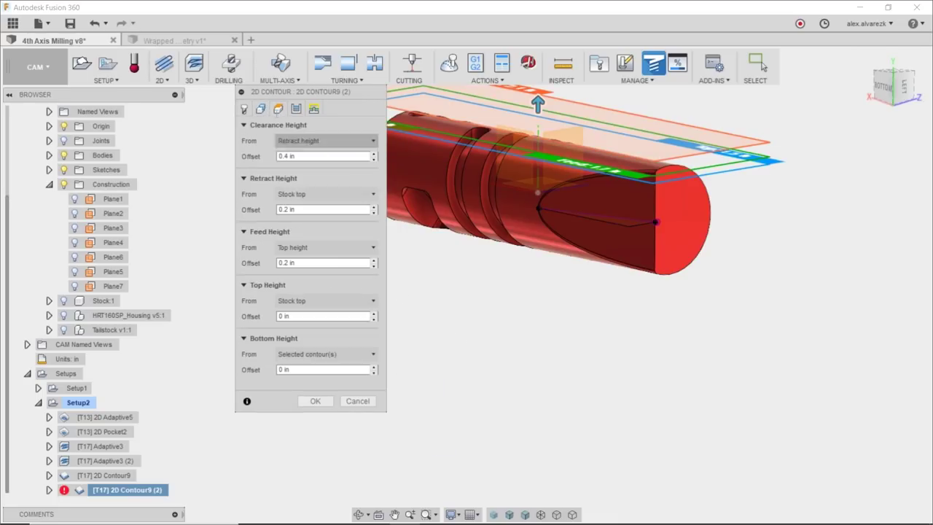
pyautogui.click(314, 368)
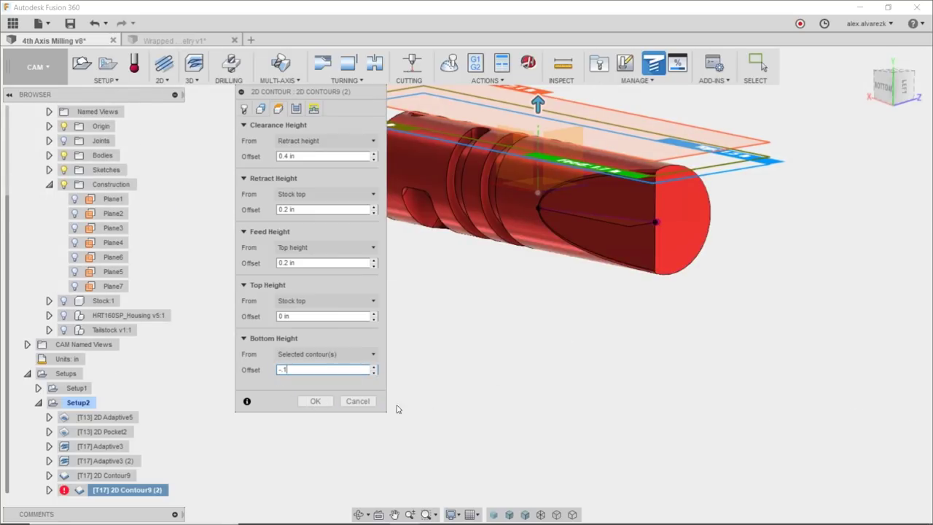
pyautogui.click(315, 400)
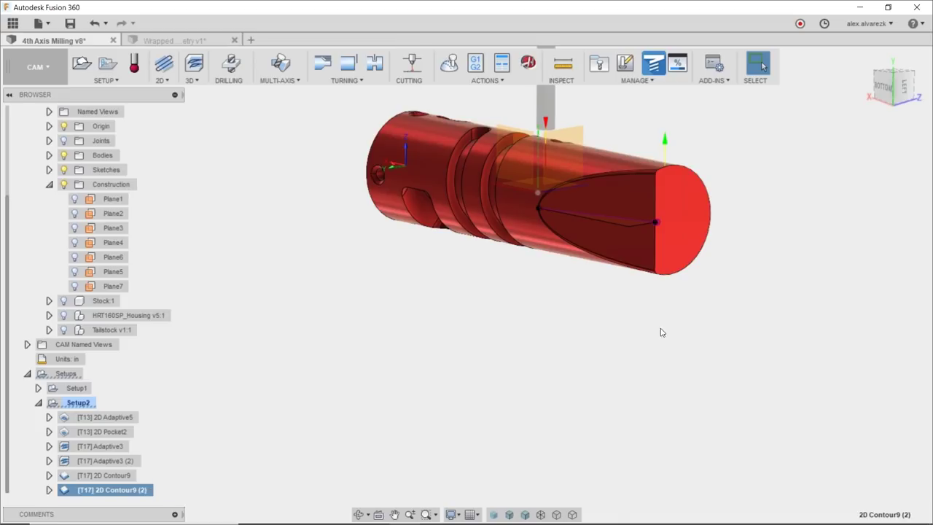
pyautogui.keyDown('shift'); pyautogui.moveTo(653, 330); pyautogui.dragTo(570, 240, button='middle'); pyautogui.keyUp('shift')
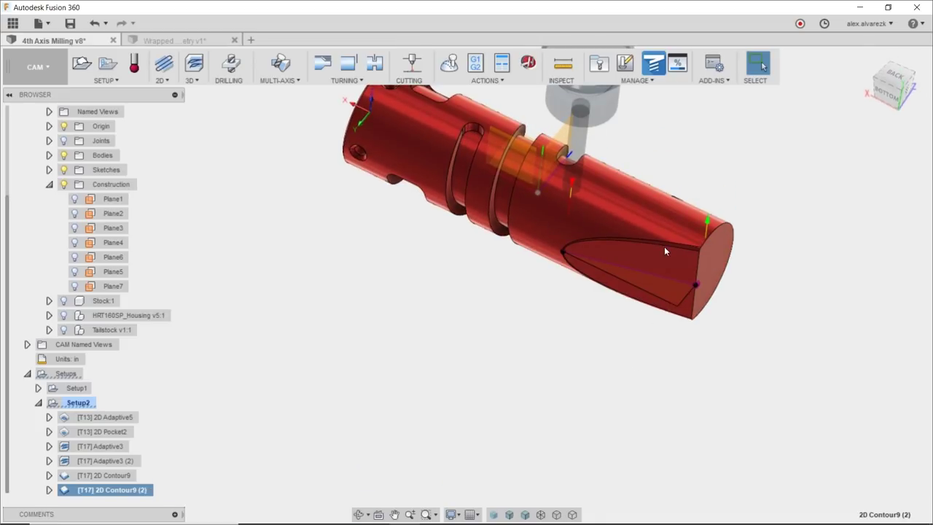
# Re-open 2D Contour9 (2), review its contour and tool orientation, and regenerate it.
pyautogui.rightClick(147, 496)
pyautogui.click(171, 152)
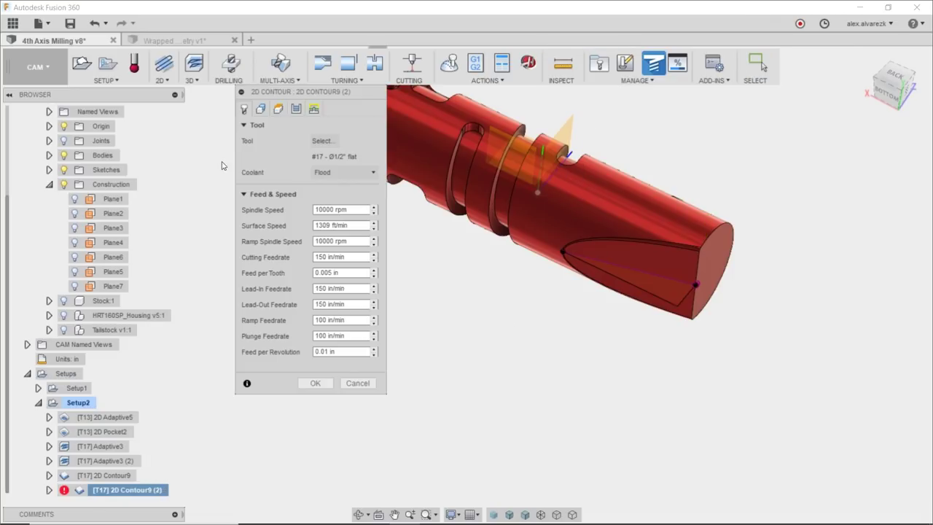
pyautogui.click(260, 109)
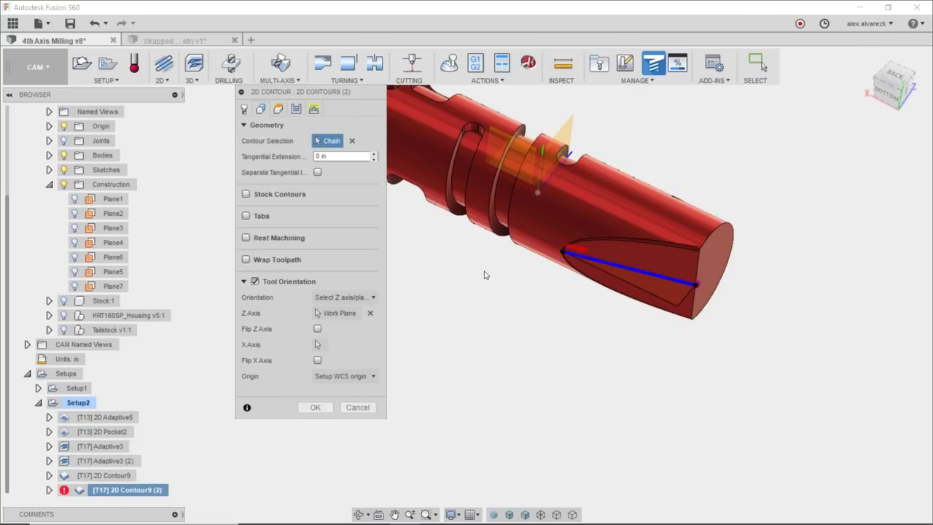
pyautogui.keyDown('shift'); pyautogui.moveTo(653, 333); pyautogui.dragTo(764, 296, button='middle'); pyautogui.keyUp('shift')
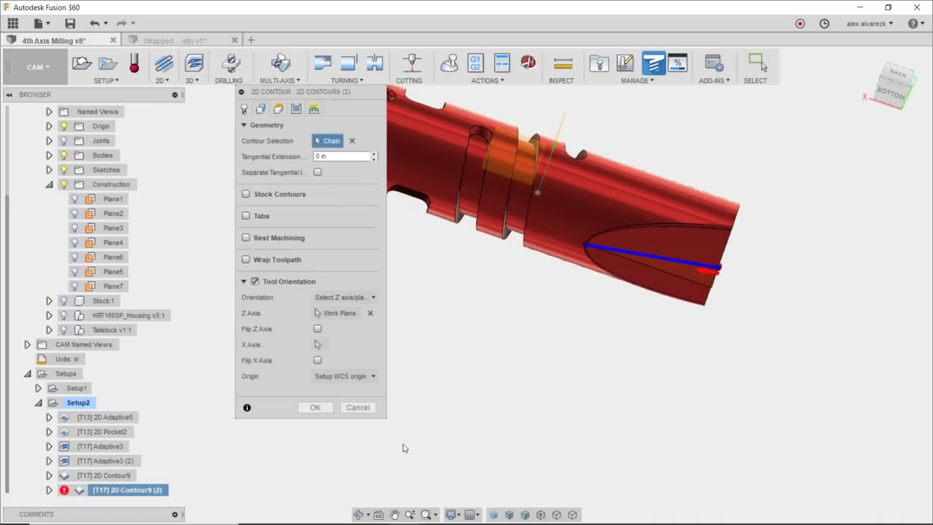
pyautogui.click(315, 408)
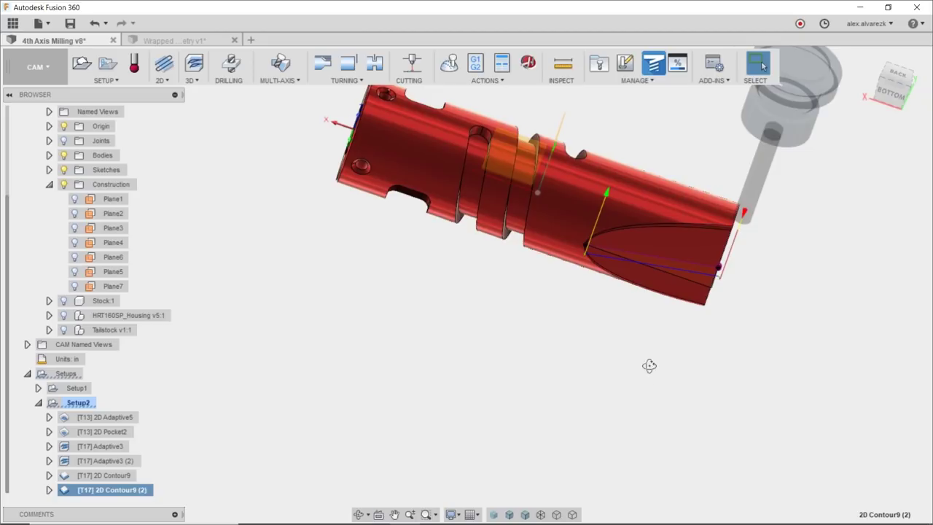
# View the part from the BOTTOM and select 2D Contour9 to compare tool directions.
pyautogui.keyDown('shift'); pyautogui.moveTo(649, 365); pyautogui.dragTo(644, 325, button='middle'); pyautogui.keyUp('shift')
pyautogui.click(896, 91)
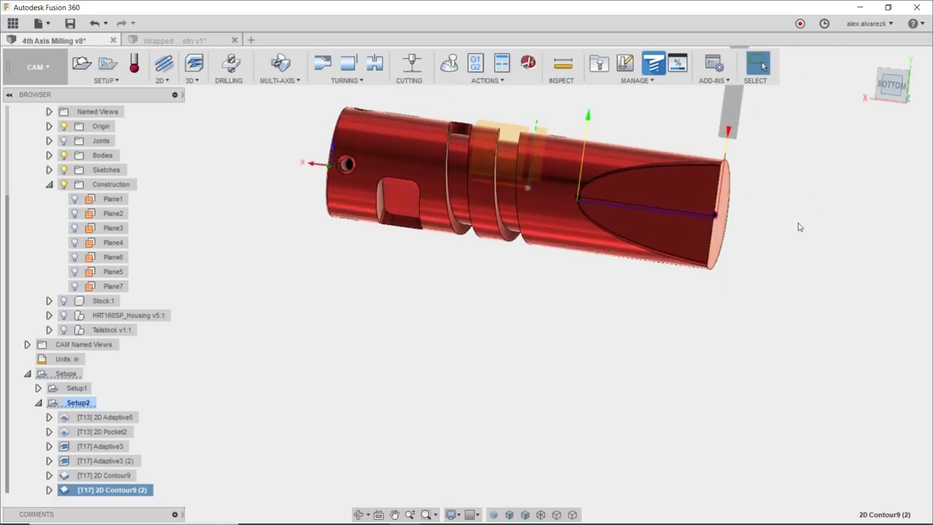
pyautogui.scroll(5, 699, 182)
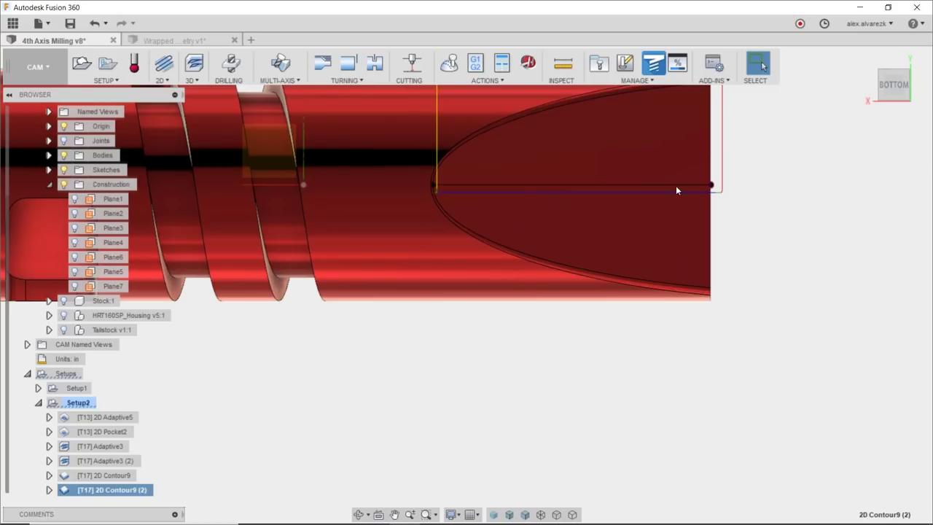
pyautogui.scroll(-4, 765, 329)
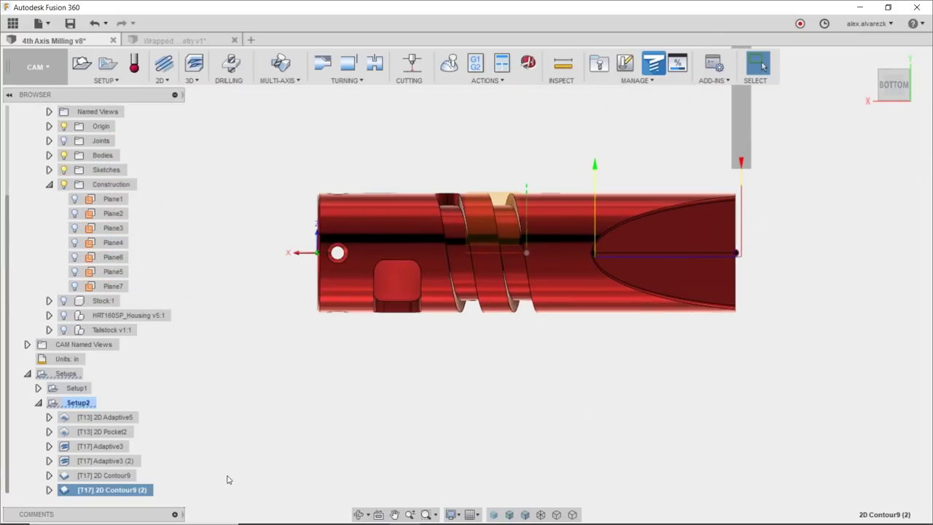
pyautogui.scroll(-1, 269, 424)
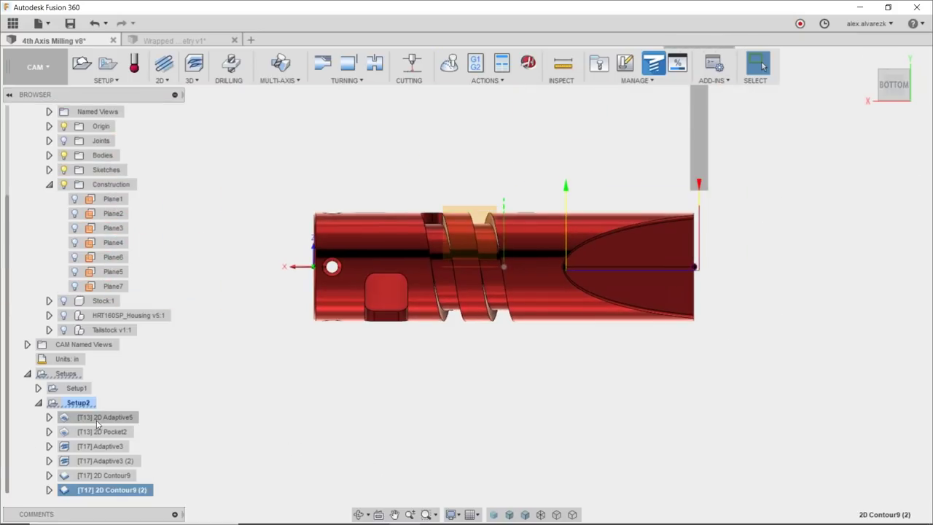
pyautogui.click(119, 477)
# Suppress the Adaptive3 operation under Setup2, then select Setup2.
pyautogui.keyDown('shift'); pyautogui.moveTo(514, 412); pyautogui.dragTo(510, 390, button='middle'); pyautogui.keyUp('shift')
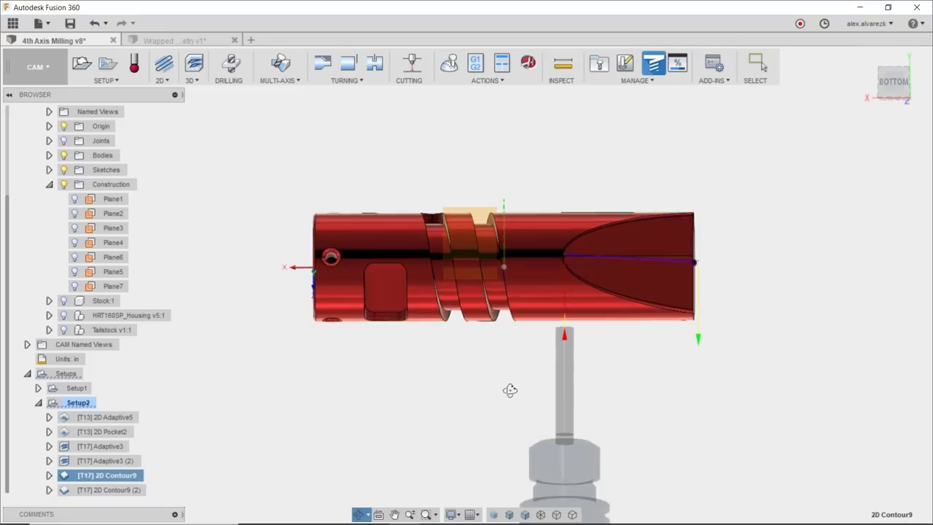
pyautogui.click(115, 462)
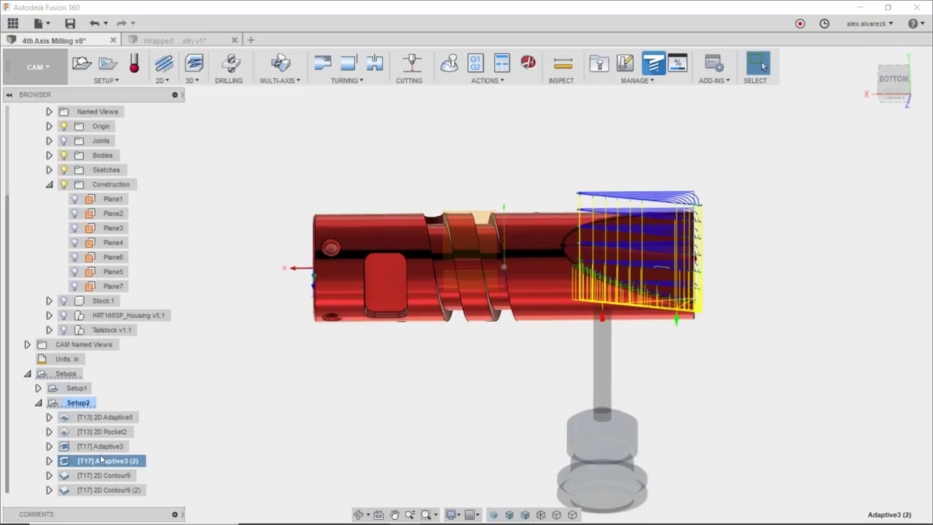
pyautogui.click(102, 447)
pyautogui.rightClick(102, 451)
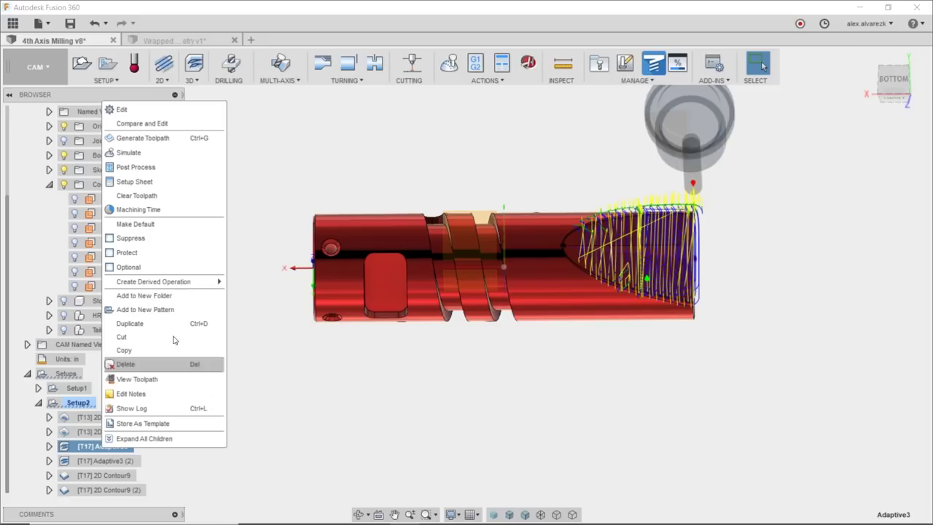
pyautogui.click(122, 239)
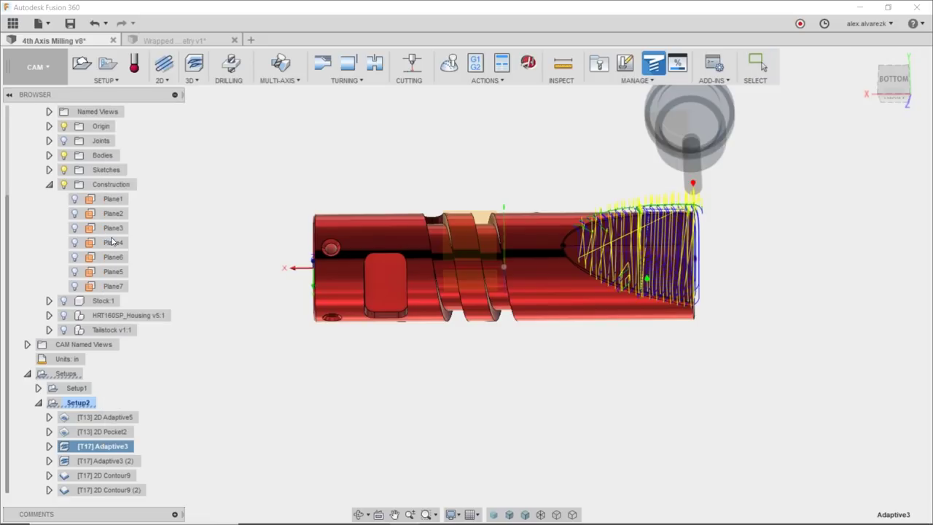
pyautogui.click(532, 324)
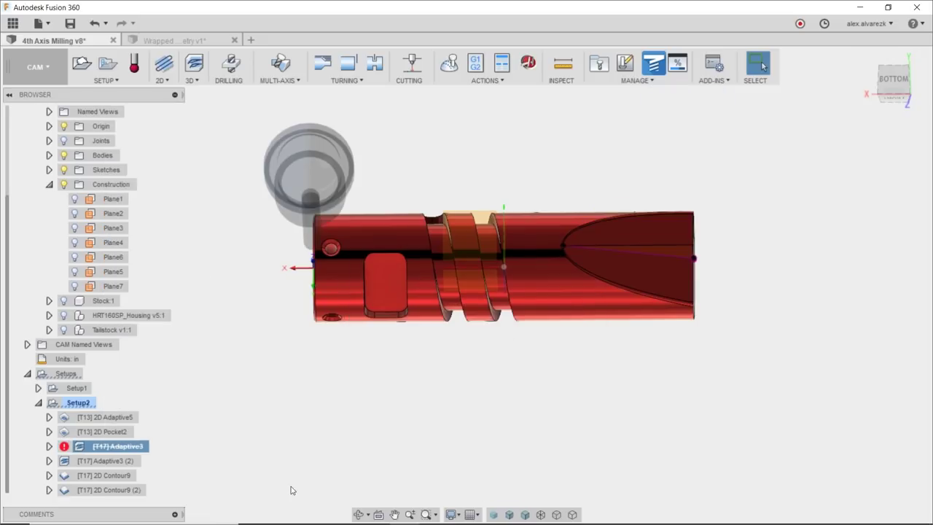
pyautogui.click(95, 407)
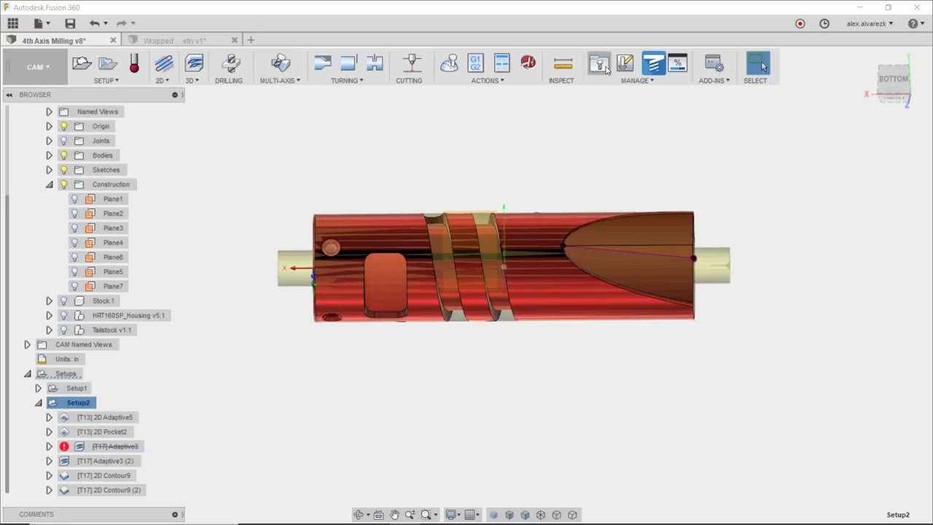
# Simulate Setup2 with Stock shown and Tail toolpath mode, and start playback.
pyautogui.click(449, 64)
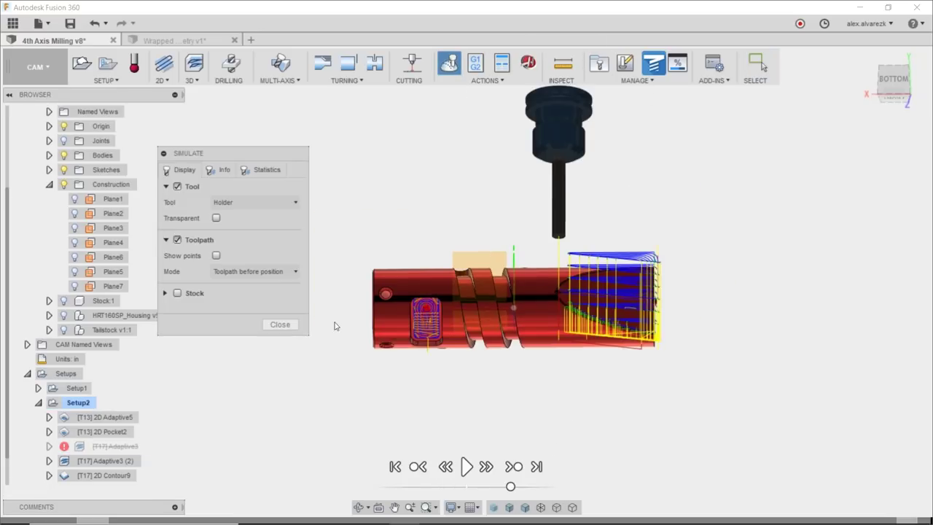
pyautogui.click(177, 293)
pyautogui.click(255, 271)
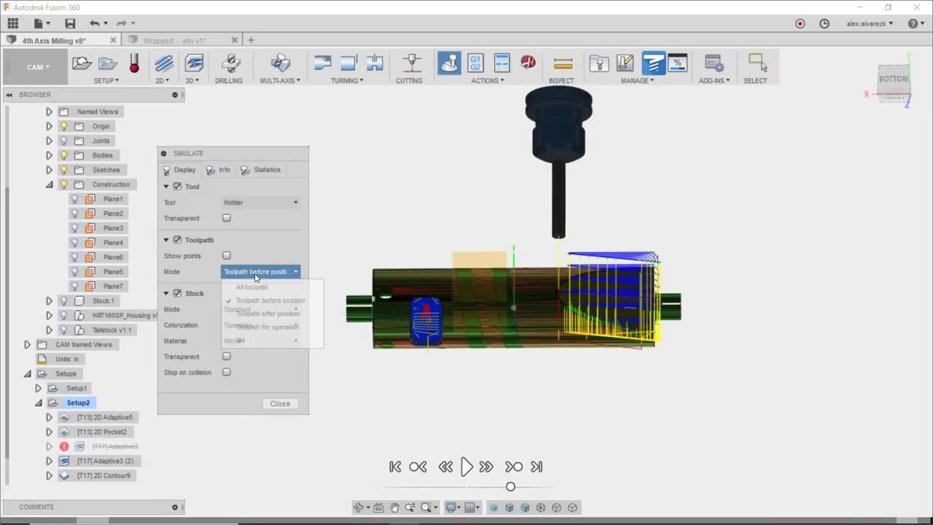
pyautogui.click(255, 329)
pyautogui.keyDown('shift'); pyautogui.moveTo(713, 426); pyautogui.dragTo(712, 367, button='middle'); pyautogui.keyUp('shift')
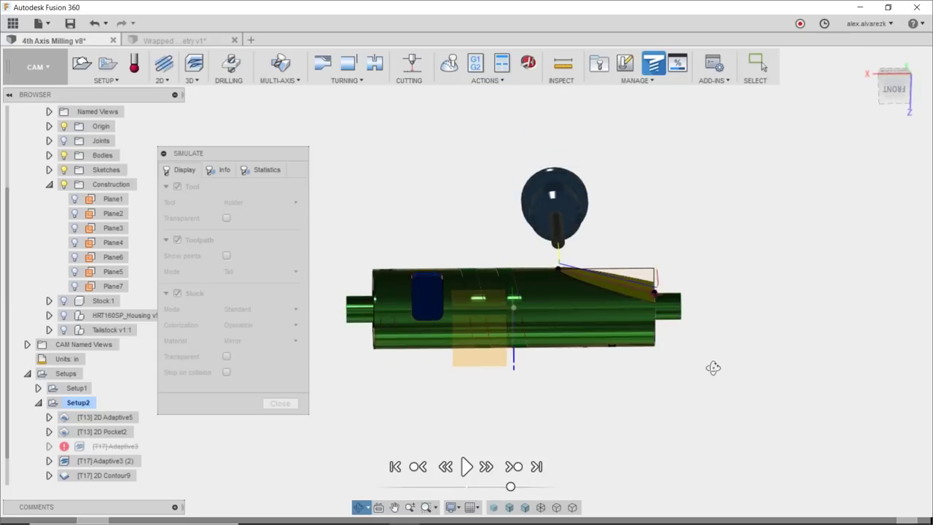
pyautogui.click(467, 466)
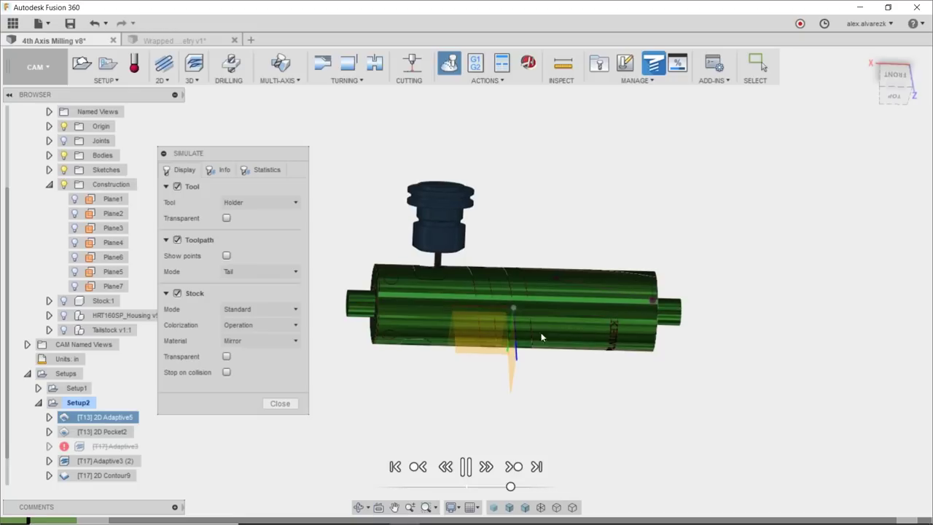
# Adjust playback speed and advance the simulation to 2D Contour9 (2), then exit.
pyautogui.click(50, 185)
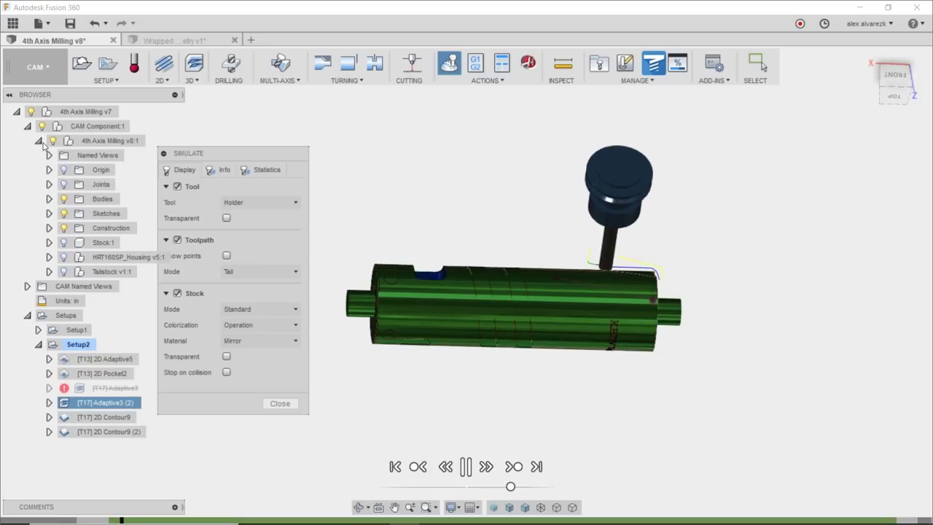
pyautogui.click(38, 140)
pyautogui.keyDown('shift'); pyautogui.moveTo(783, 350); pyautogui.dragTo(663, 335, button='middle'); pyautogui.keyUp('shift')
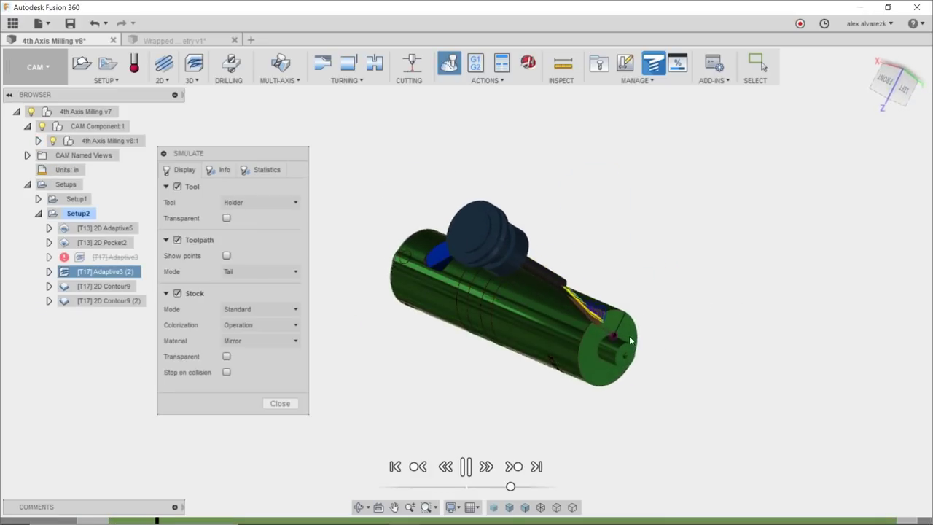
pyautogui.scroll(2, 605, 321)
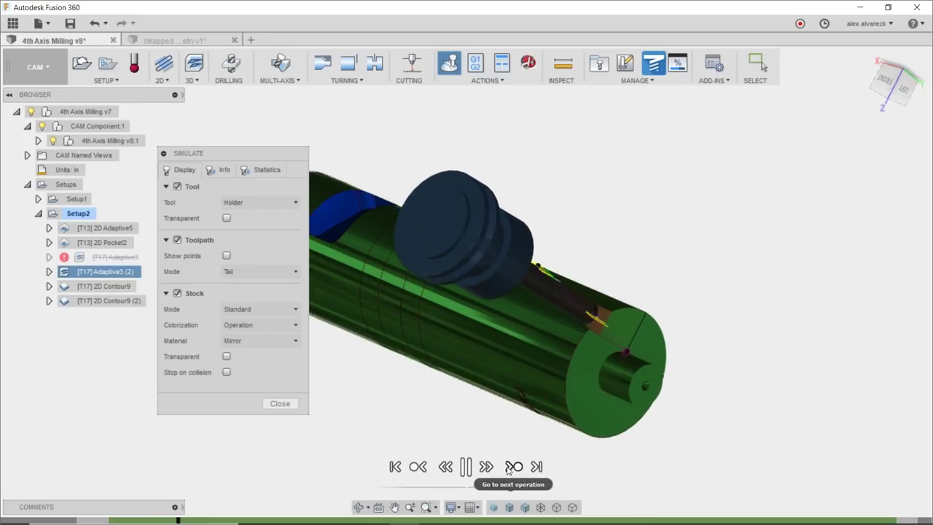
pyautogui.moveTo(510, 485); pyautogui.dragTo(539, 487)
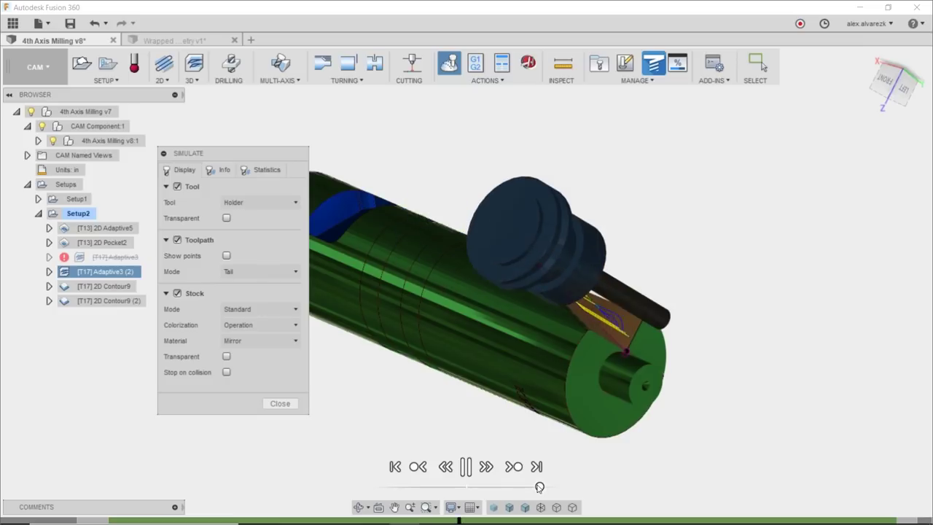
pyautogui.moveTo(540, 486); pyautogui.dragTo(533, 486)
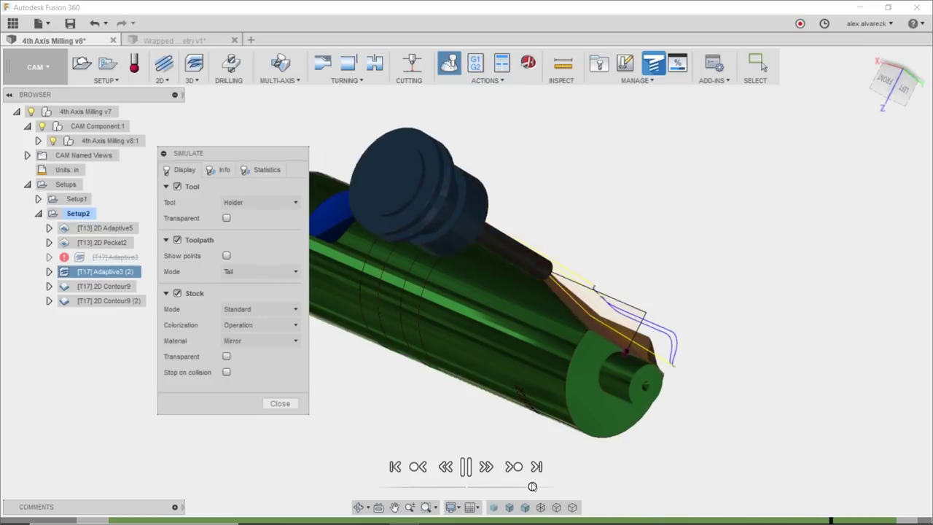
pyautogui.moveTo(532, 486); pyautogui.dragTo(524, 485)
pyautogui.keyDown('shift'); pyautogui.moveTo(563, 378); pyautogui.dragTo(419, 323, button='middle'); pyautogui.keyUp('shift')
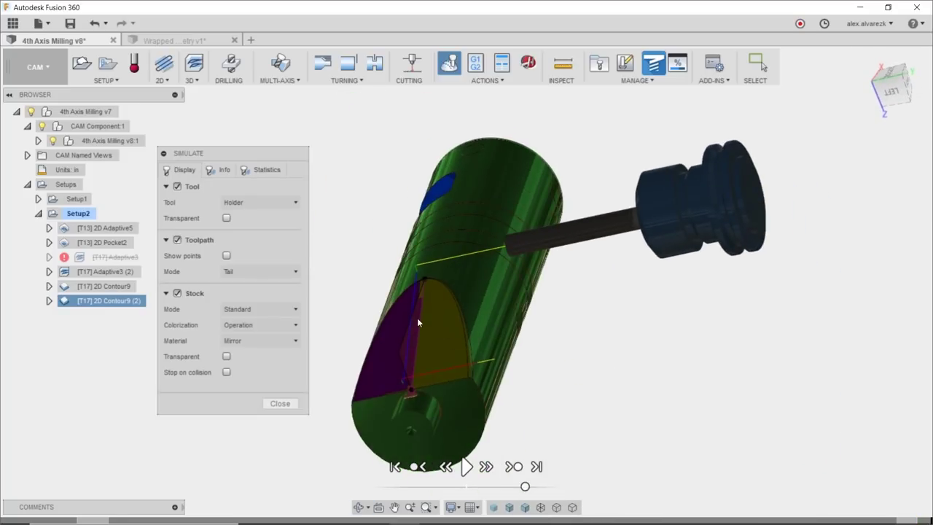
pyautogui.scroll(2, 416, 318)
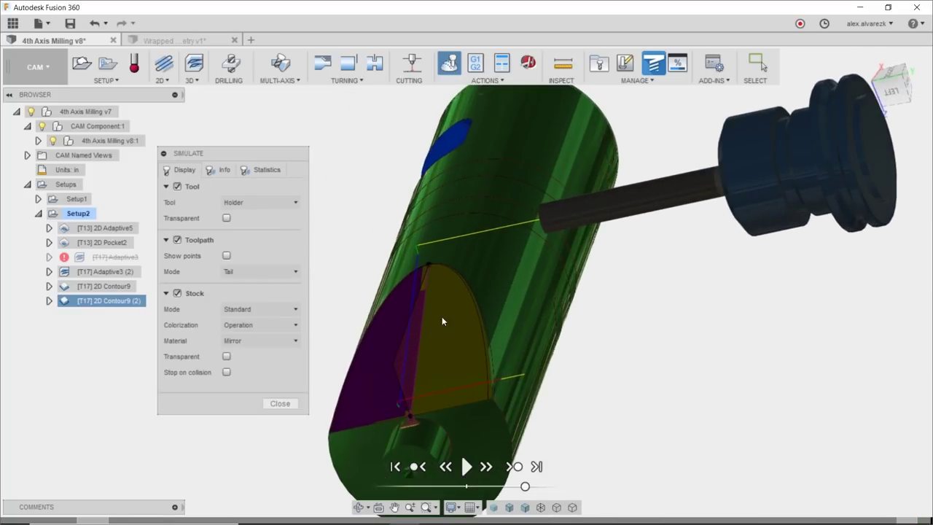
pyautogui.press('Escape')
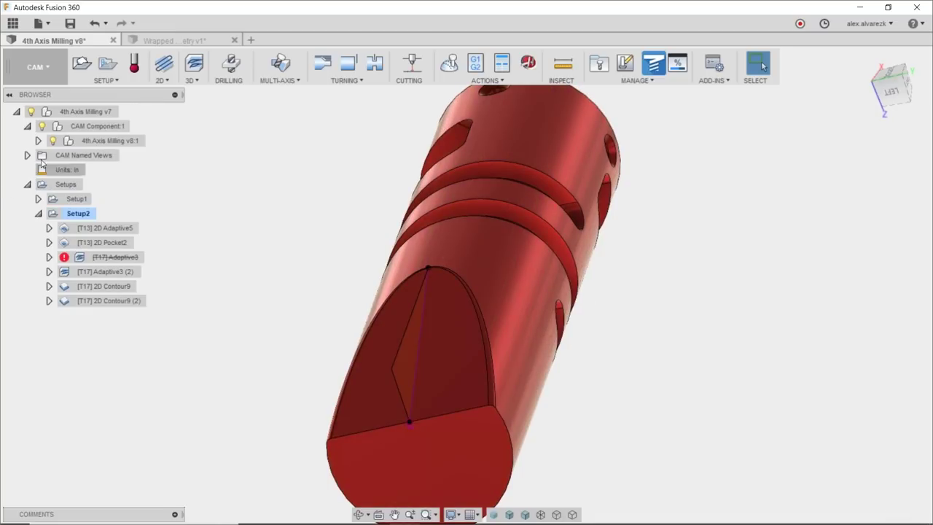
pyautogui.keyDown('shift'); pyautogui.moveTo(440, 274); pyautogui.dragTo(634, 365, button='middle'); pyautogui.keyUp('shift')
pyautogui.scroll(3, 585, 308)
pyautogui.scroll(-1, 578, 296)
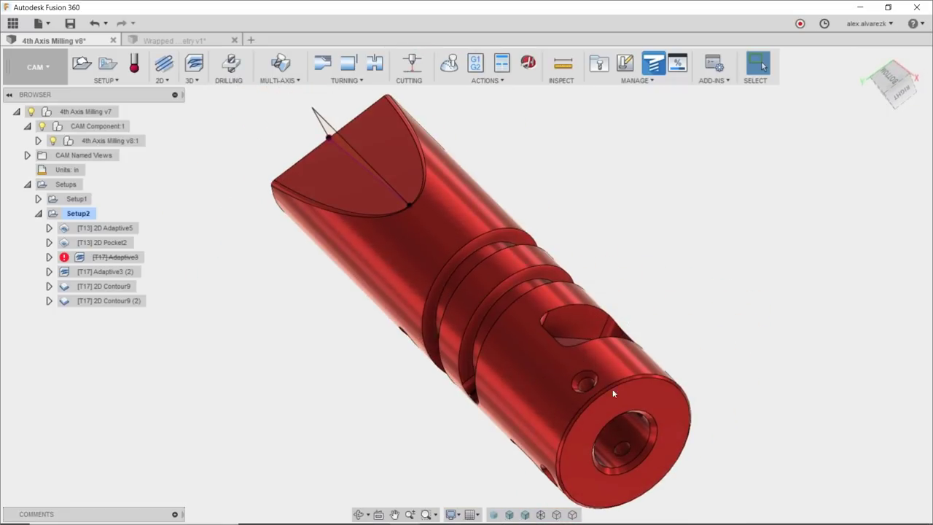
pyautogui.scroll(-2, 340, 389)
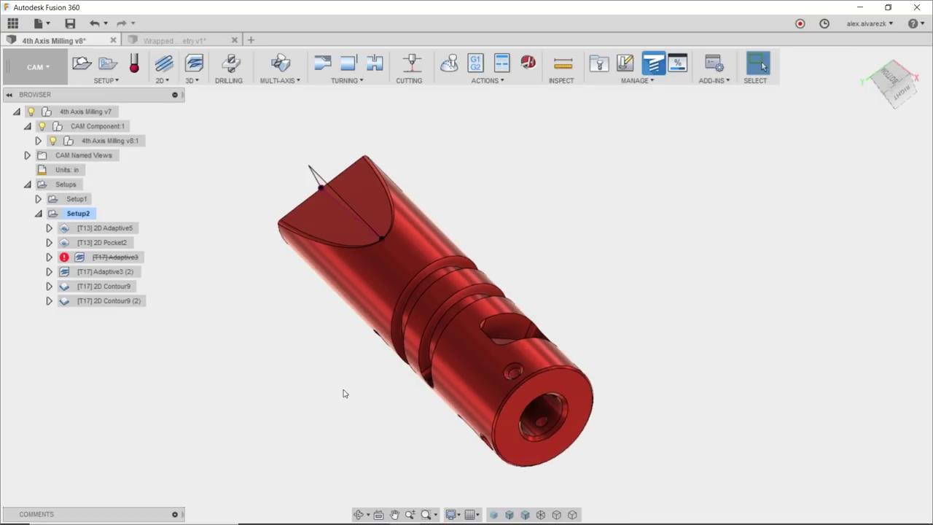
pyautogui.moveTo(339, 389); pyautogui.dragTo(332, 297, button='middle')
pyautogui.click(38, 140)
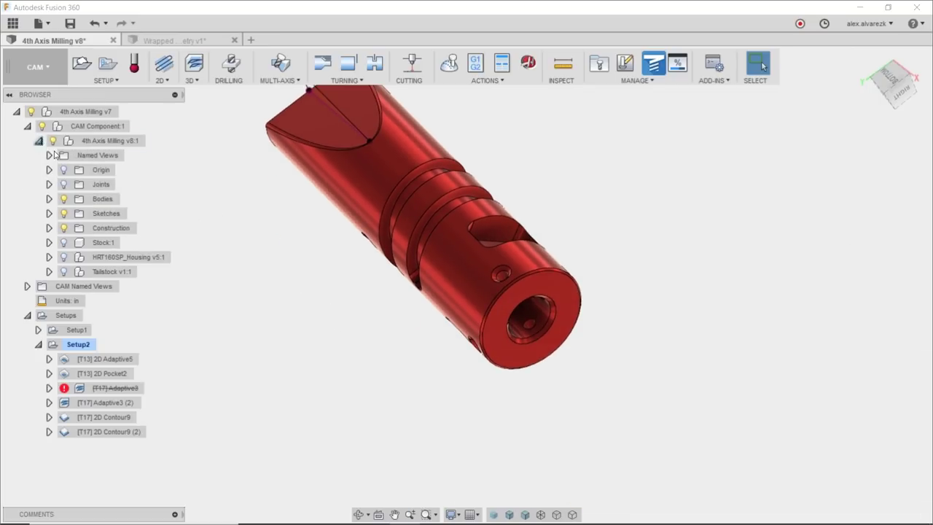
pyautogui.click(48, 213)
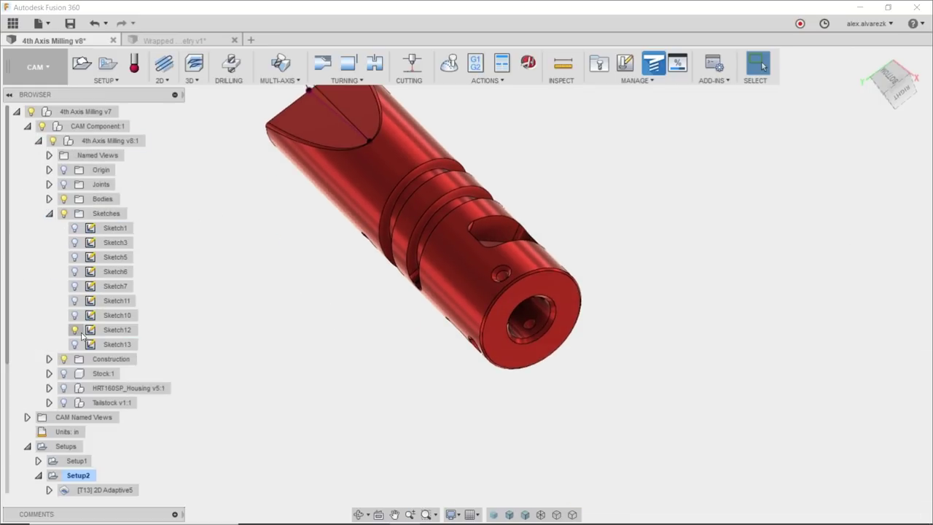
pyautogui.click(49, 213)
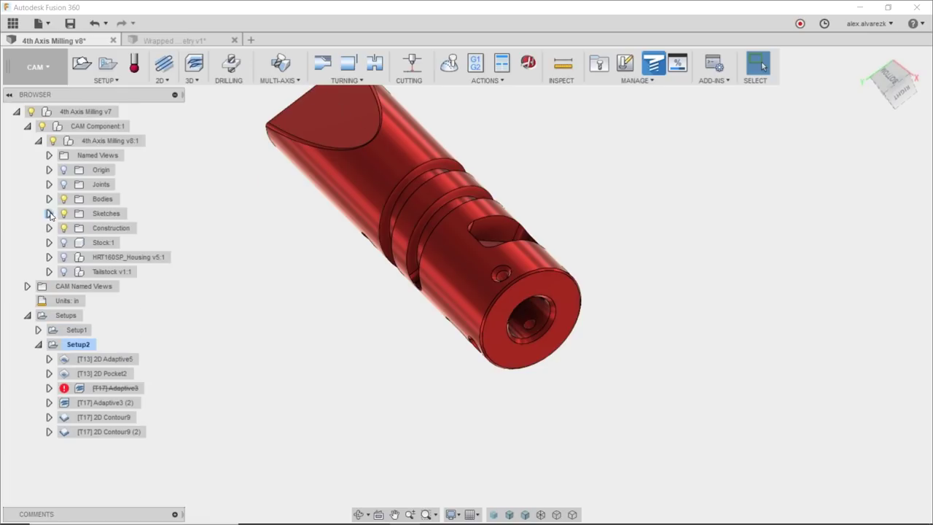
pyautogui.click(38, 140)
pyautogui.keyDown('shift'); pyautogui.moveTo(277, 281); pyautogui.dragTo(558, 355, button='middle'); pyautogui.keyUp('shift')
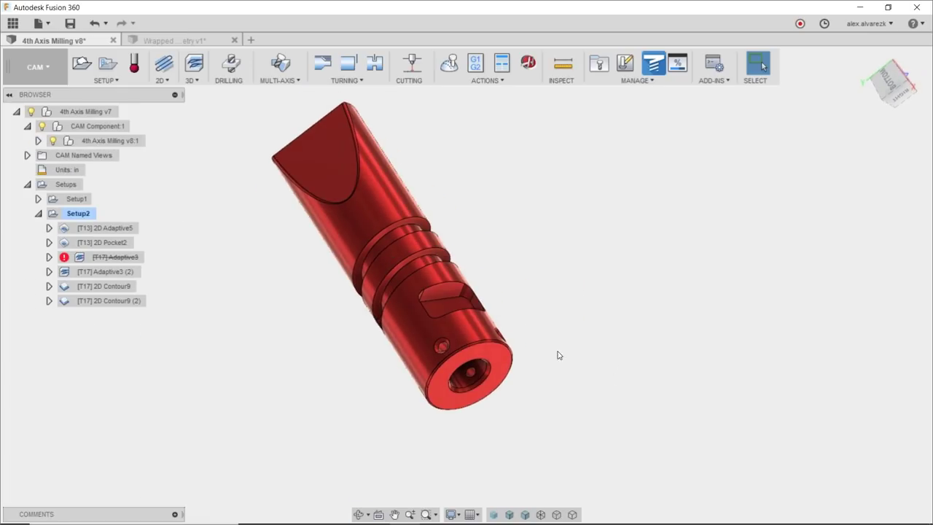
pyautogui.click(78, 215)
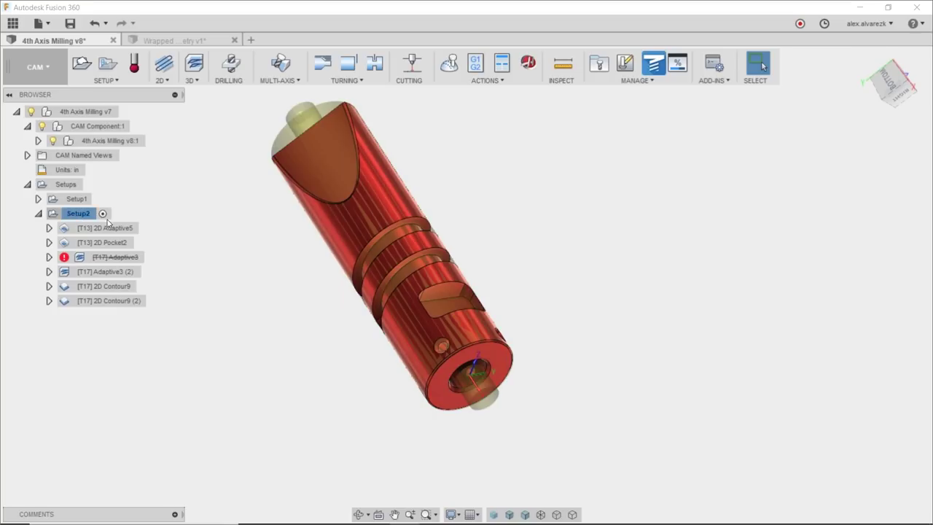
pyautogui.moveTo(589, 328)
pyautogui.keyDown('shift'); pyautogui.mouseDown(button='middle')
pyautogui.moveTo(619, 267)
pyautogui.moveTo(619, 308)
pyautogui.moveTo(601, 329)
pyautogui.mouseUp(button='middle'); pyautogui.keyUp('shift')
pyautogui.scroll(5, 500, 318)
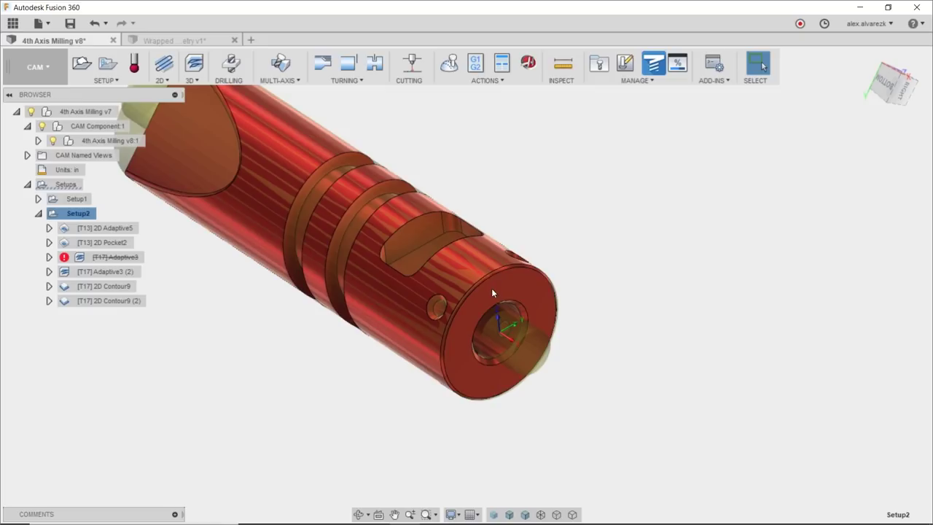
pyautogui.keyDown('shift'); pyautogui.moveTo(570, 245); pyautogui.dragTo(571, 279, button='middle'); pyautogui.keyUp('shift')
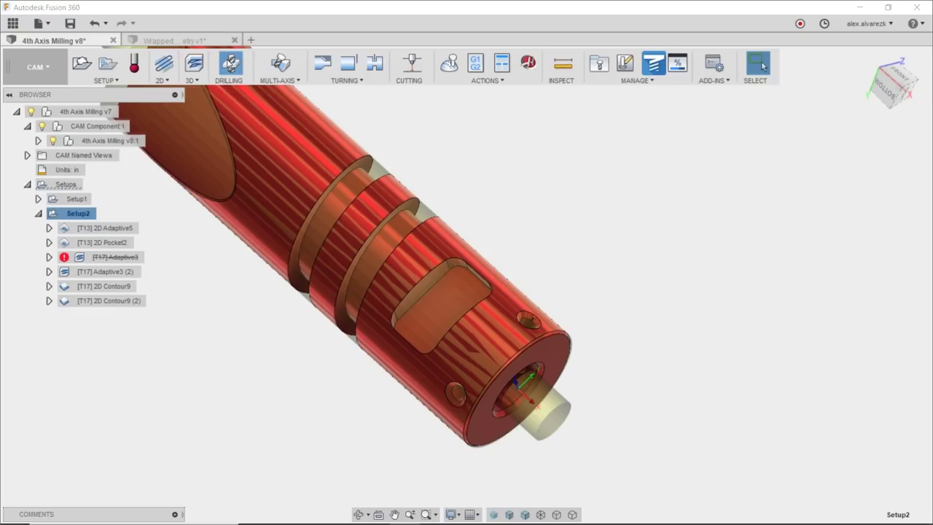
# Start a drilling operation using the #2 Ø0.332" drill.
pyautogui.click(230, 64)
pyautogui.keyDown('shift'); pyautogui.moveTo(640, 272); pyautogui.dragTo(637, 309, button='middle'); pyautogui.keyUp('shift')
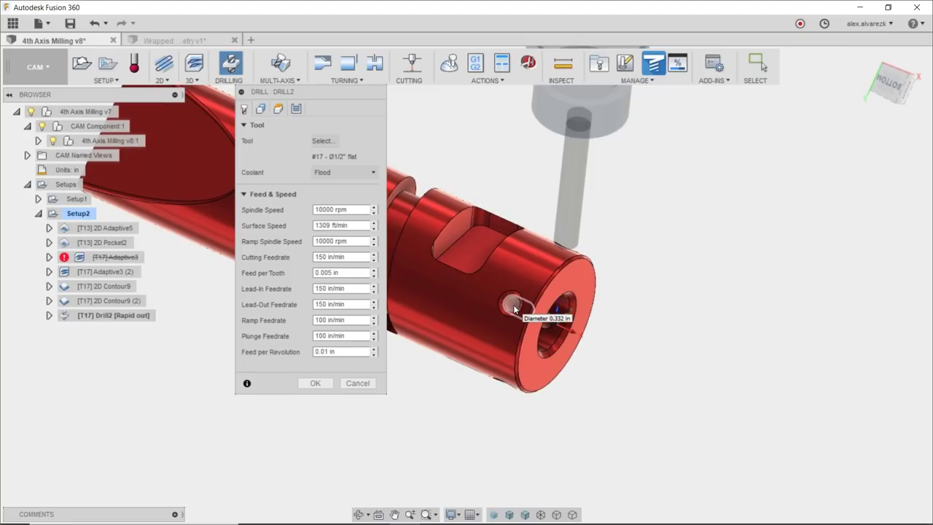
pyautogui.click(324, 141)
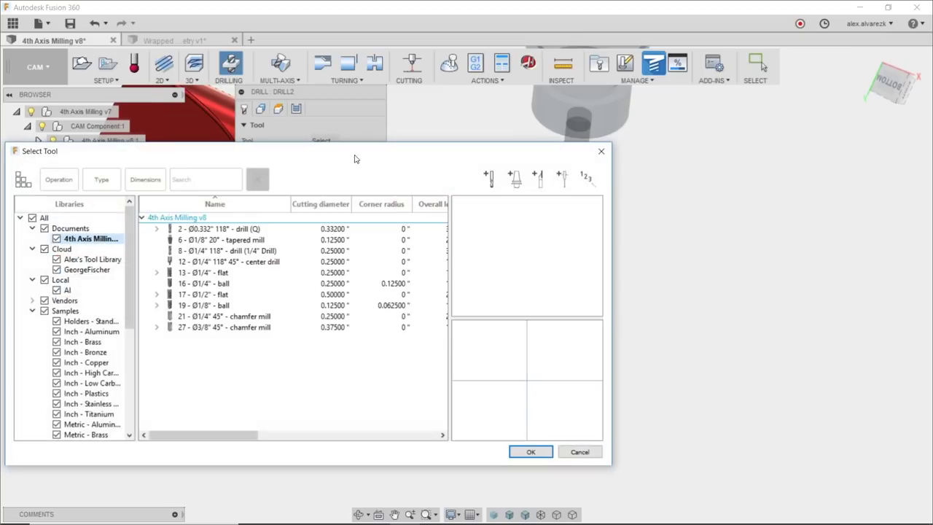
pyautogui.click(252, 230)
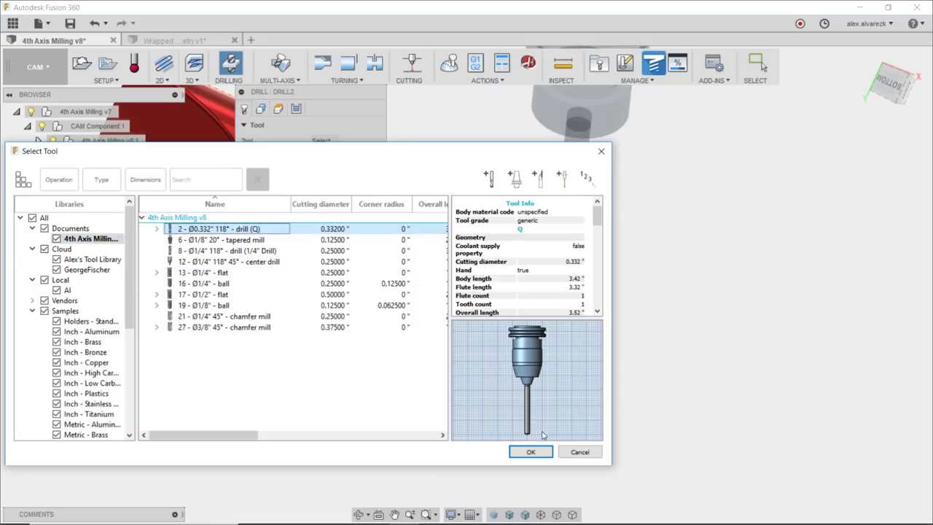
pyautogui.click(530, 452)
# Pick the small side hole as drill geometry, accept, and dismiss the toolpath failure.
pyautogui.keyDown('shift'); pyautogui.moveTo(643, 323); pyautogui.dragTo(561, 263, button='middle'); pyautogui.keyUp('shift')
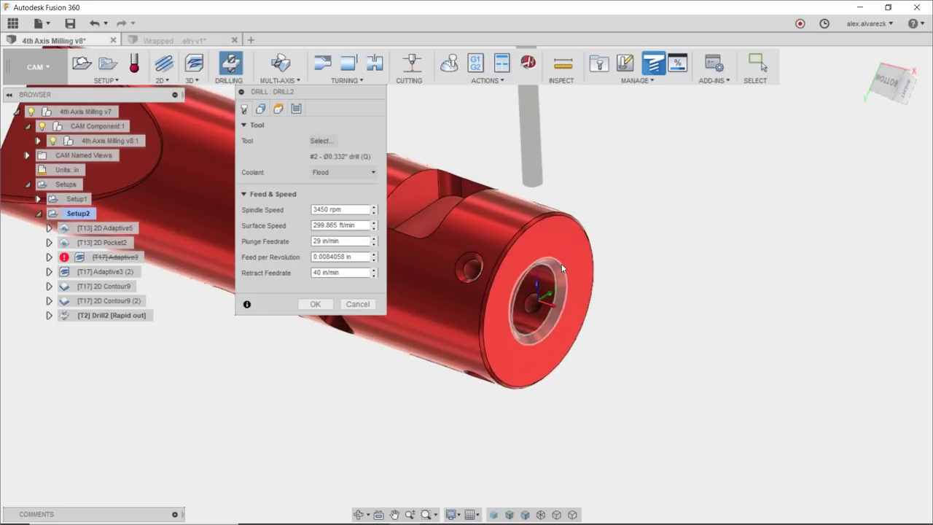
pyautogui.click(471, 270)
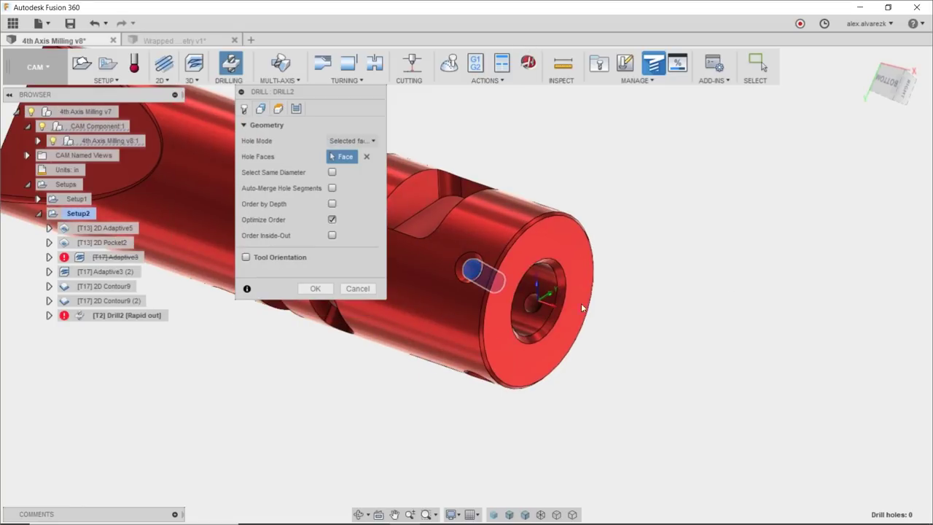
pyautogui.click(315, 288)
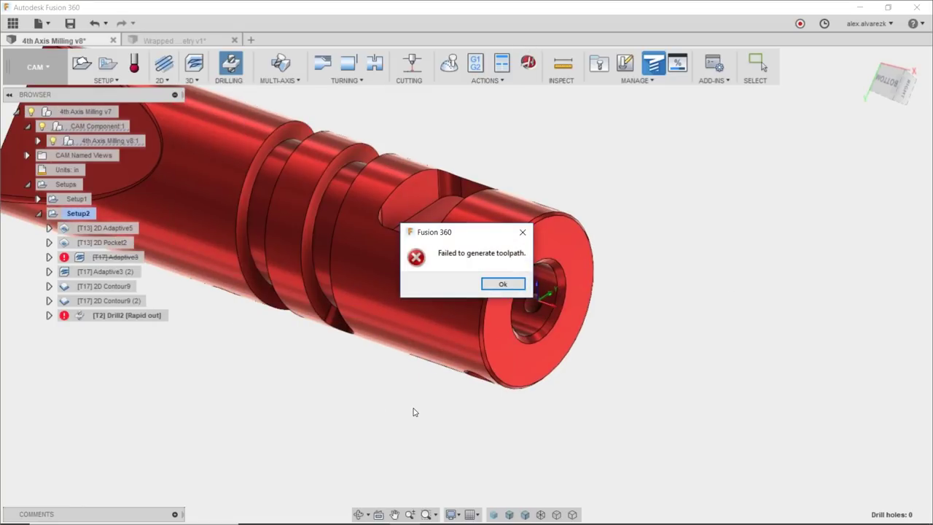
pyautogui.click(500, 285)
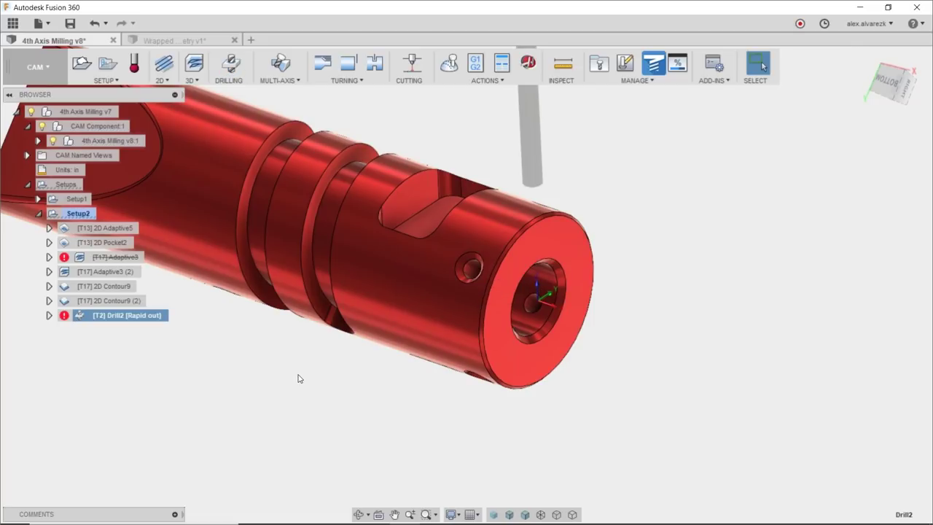
# Edit Drill2 to take its tool Z axis from the side hole face, with Flip Z Axis on.
pyautogui.rightClick(118, 319)
pyautogui.click(142, 10)
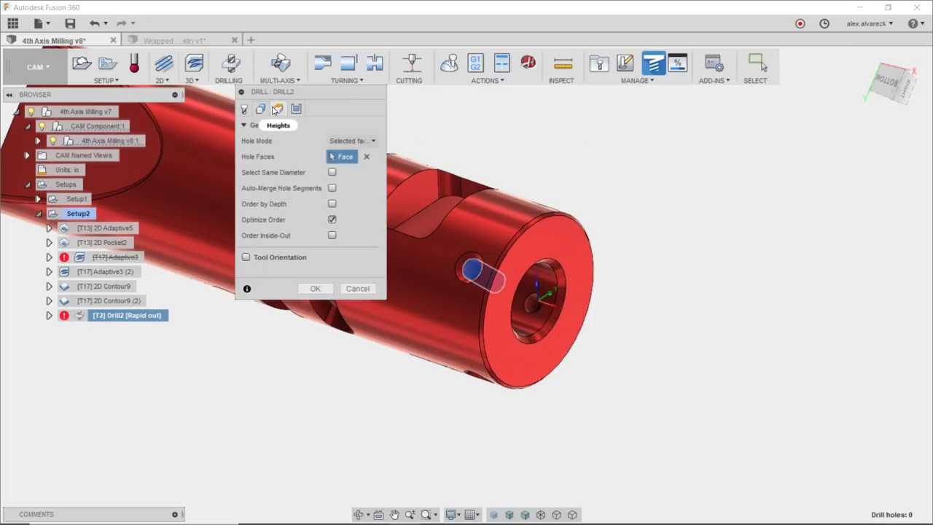
pyautogui.moveTo(298, 95); pyautogui.dragTo(794, 136)
pyautogui.click(740, 291)
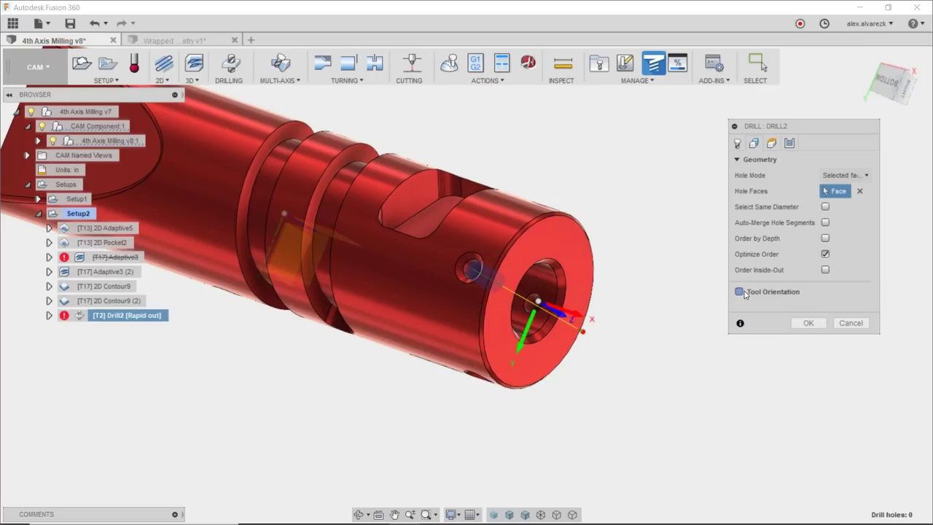
pyautogui.click(470, 274)
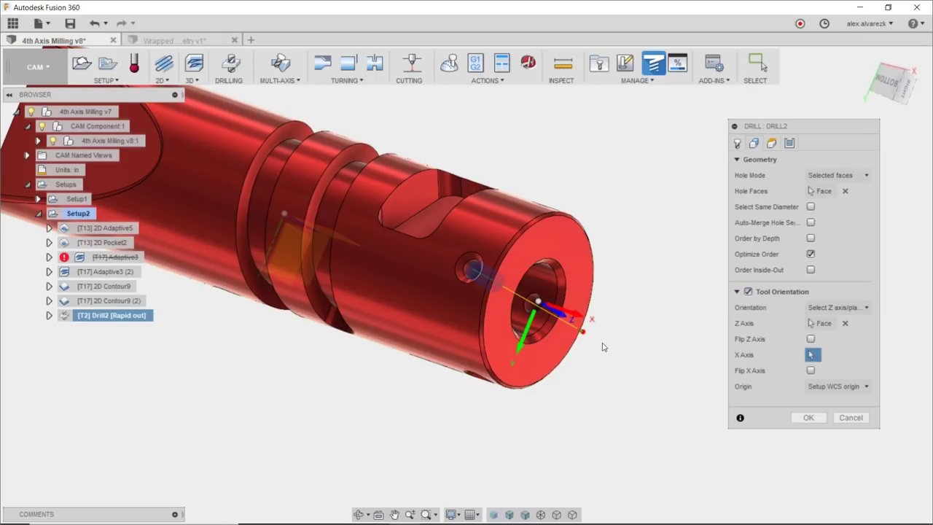
pyautogui.click(558, 314)
pyautogui.keyDown('shift'); pyautogui.moveTo(555, 446); pyautogui.dragTo(613, 378, button='middle'); pyautogui.keyUp('shift')
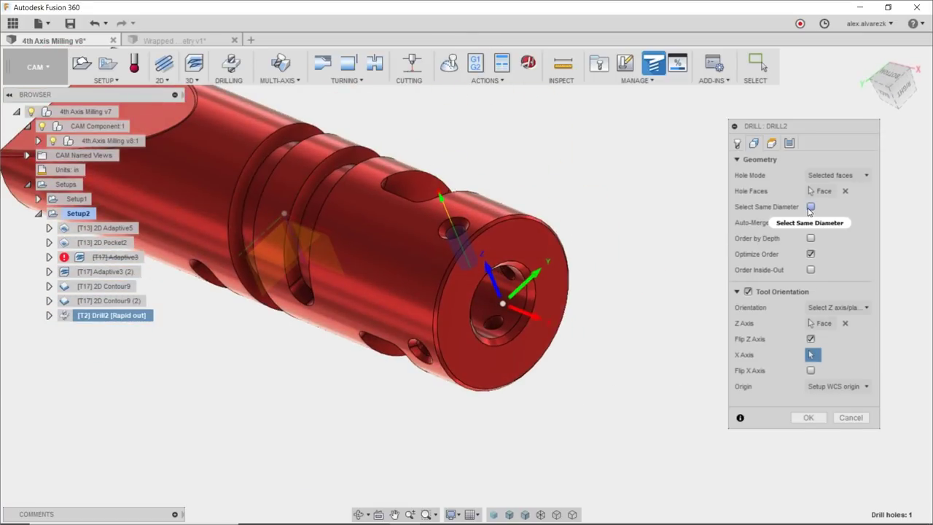
pyautogui.moveTo(811, 213)
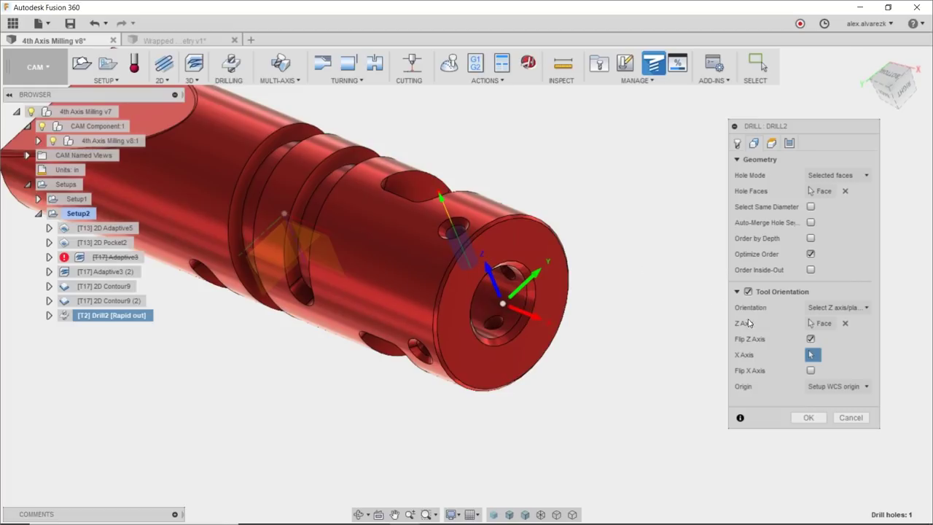
pyautogui.click(808, 416)
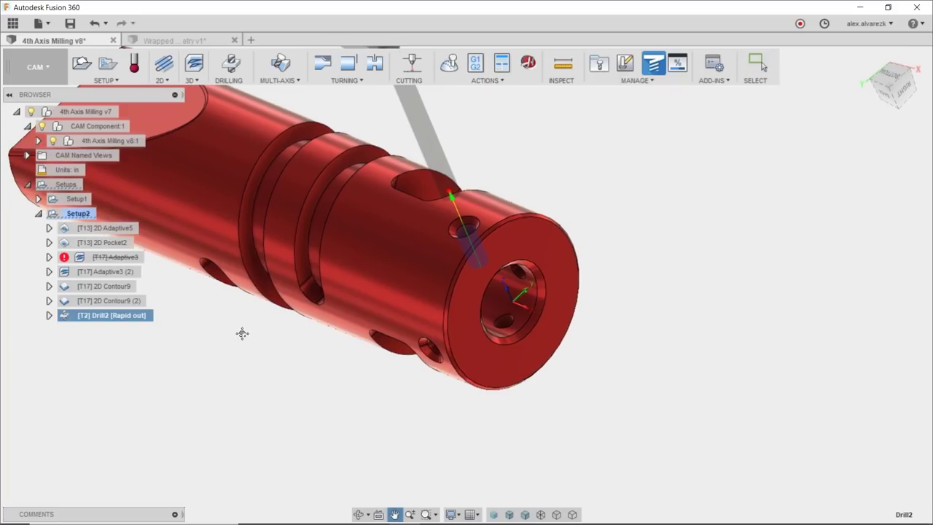
# Create a circular pattern of 4 instances around the inner bore axis.
pyautogui.click(101, 82)
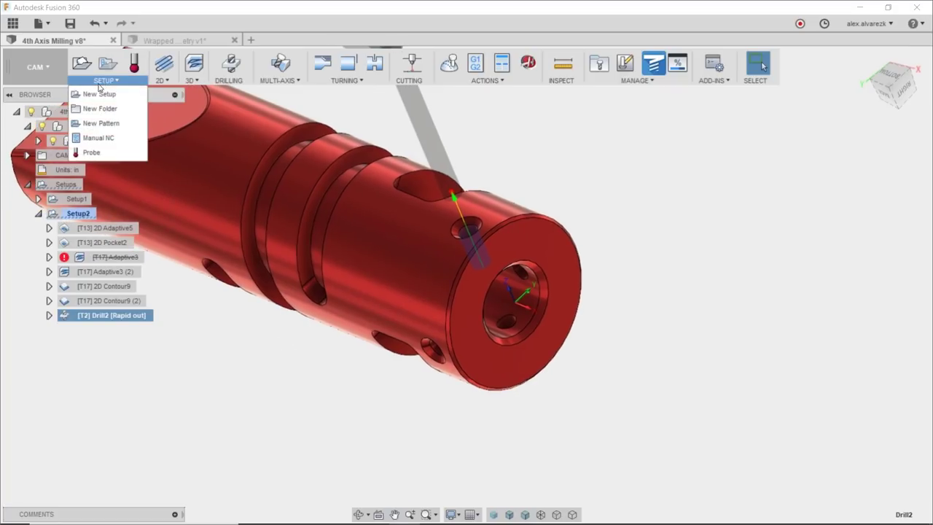
pyautogui.click(100, 123)
pyautogui.click(837, 175)
pyautogui.click(820, 202)
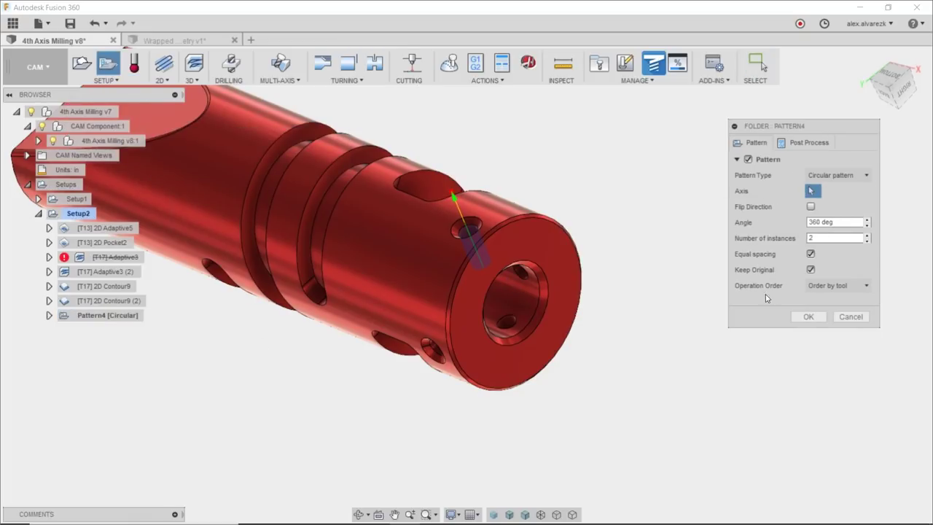
pyautogui.click(516, 297)
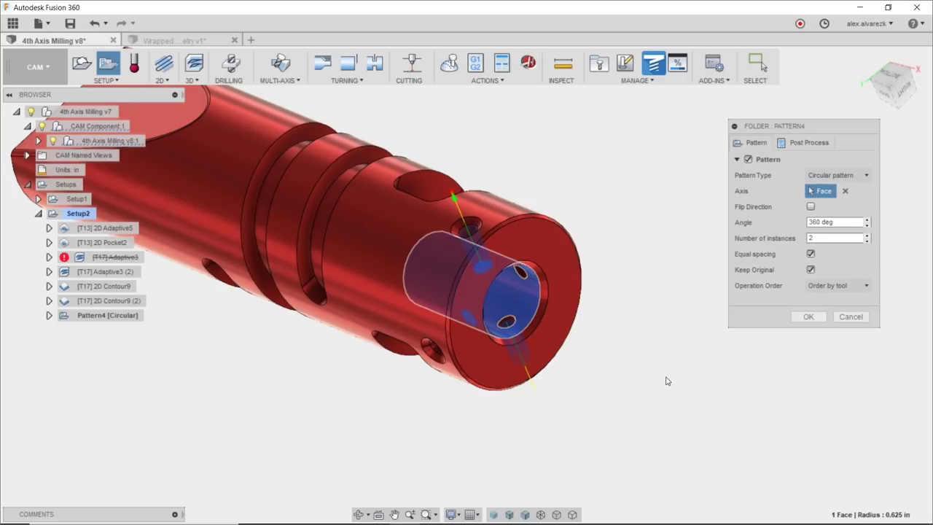
pyautogui.click(783, 241)
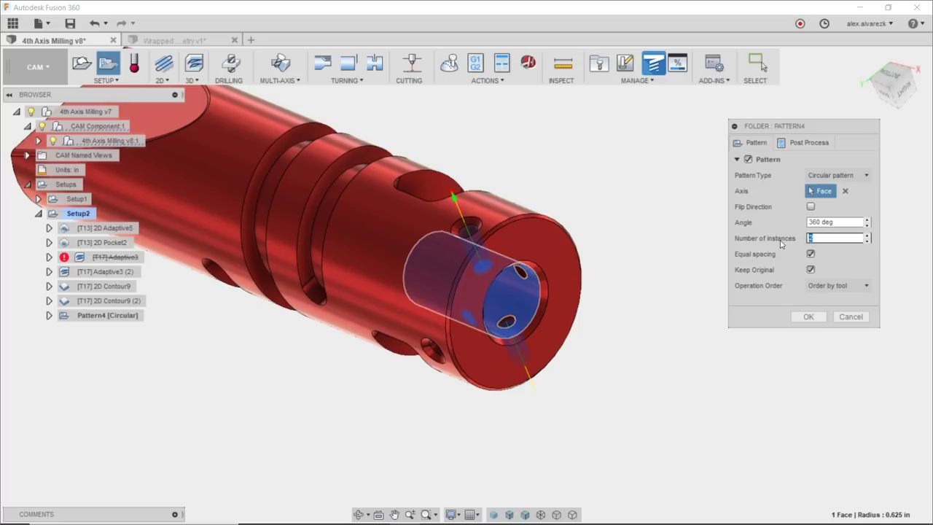
pyautogui.click(808, 316)
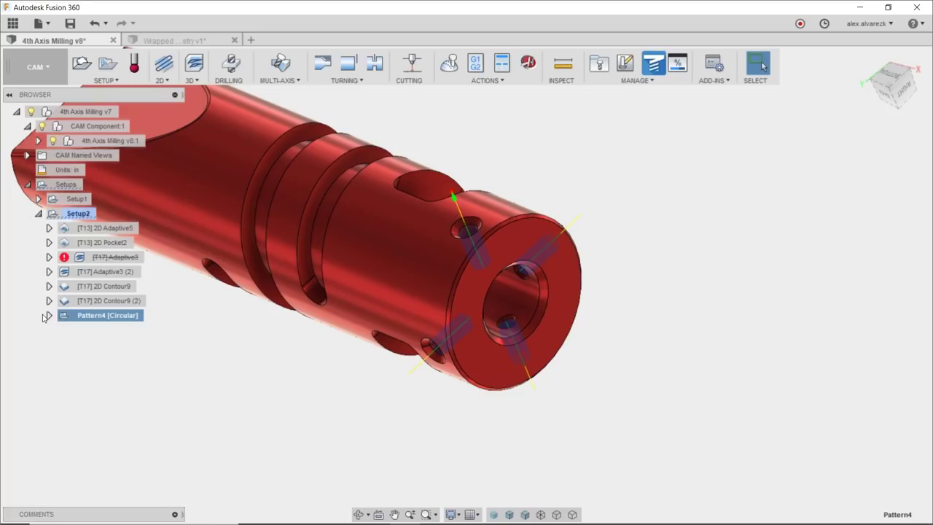
# Expand Pattern4 and bring up the options for its Drill2 operation.
pyautogui.keyDown('shift'); pyautogui.moveTo(765, 182); pyautogui.dragTo(587, 250, button='middle'); pyautogui.keyUp('shift')
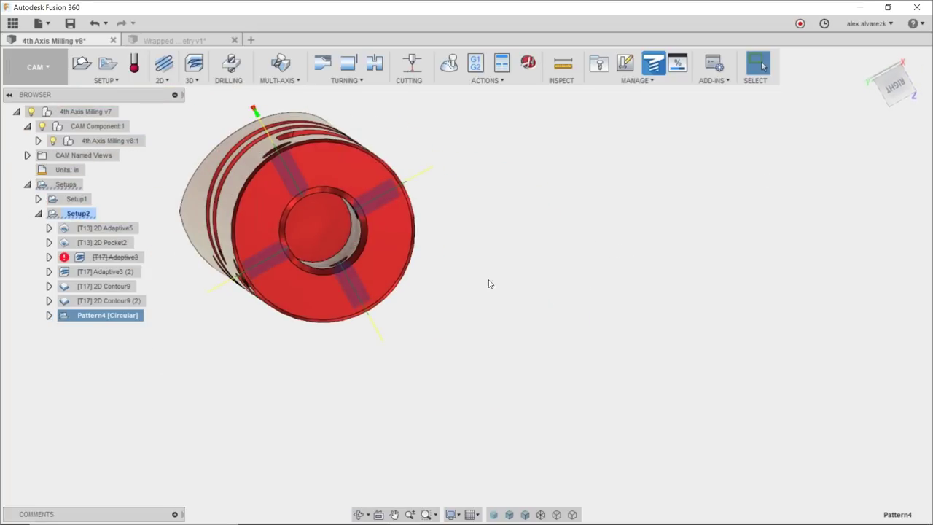
pyautogui.click(49, 315)
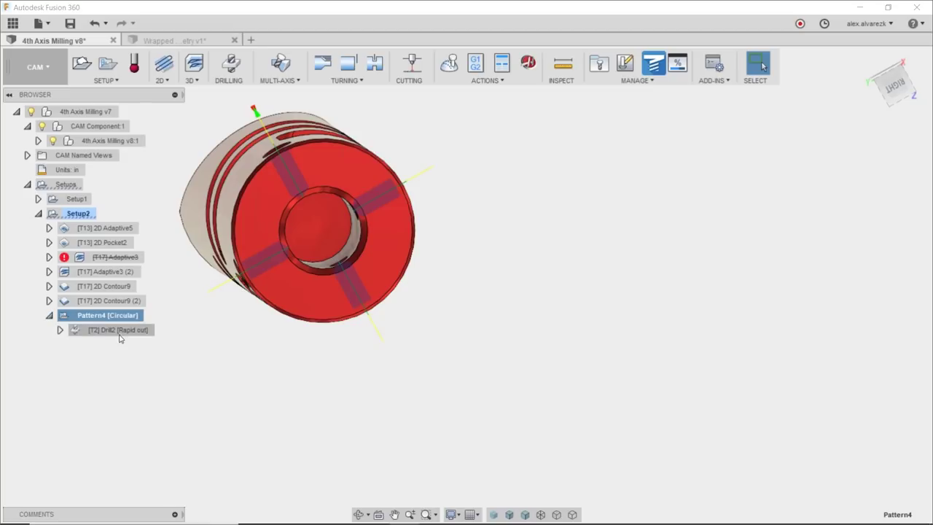
pyautogui.click(121, 331)
pyautogui.rightClick(120, 332)
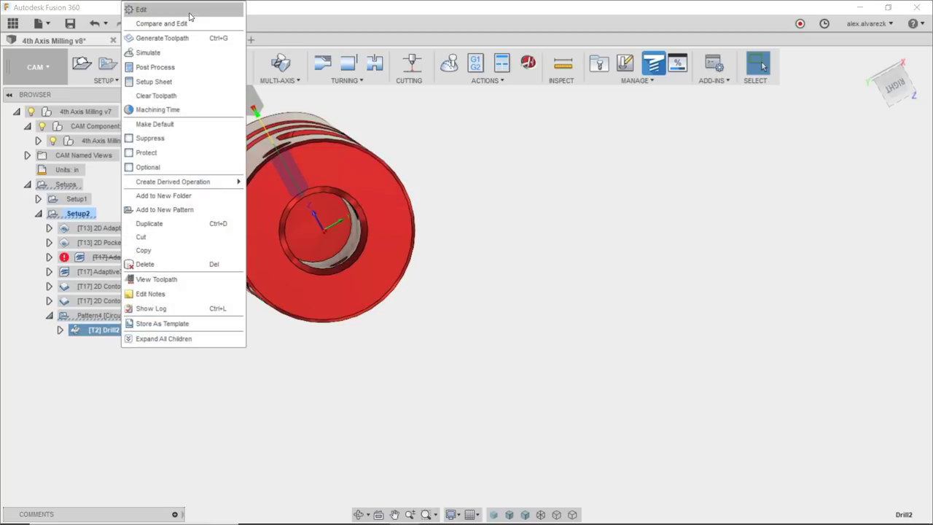
# Edit Drill2's heights to enable Drill Tip Through Bottom with a break-through depth.
pyautogui.click(146, 8)
pyautogui.click(771, 142)
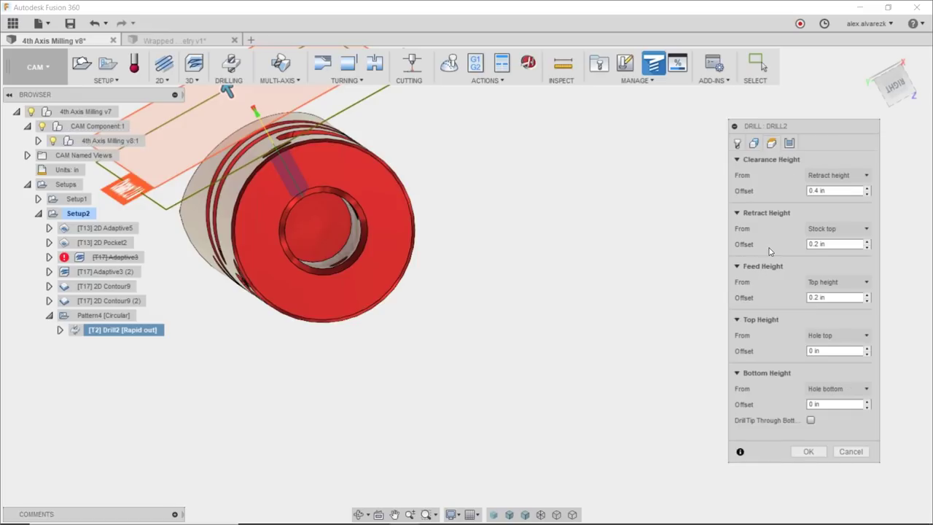
pyautogui.click(810, 419)
pyautogui.moveTo(853, 435); pyautogui.dragTo(758, 437)
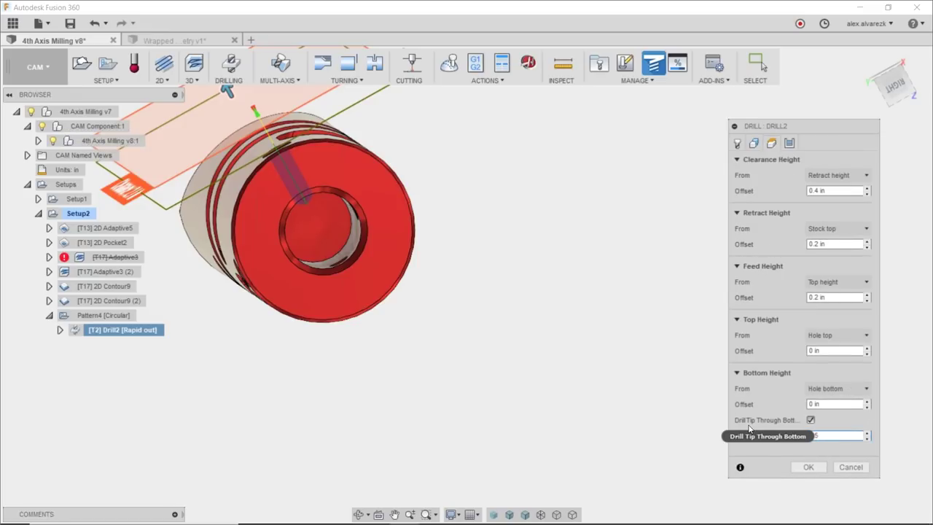
pyautogui.click(804, 466)
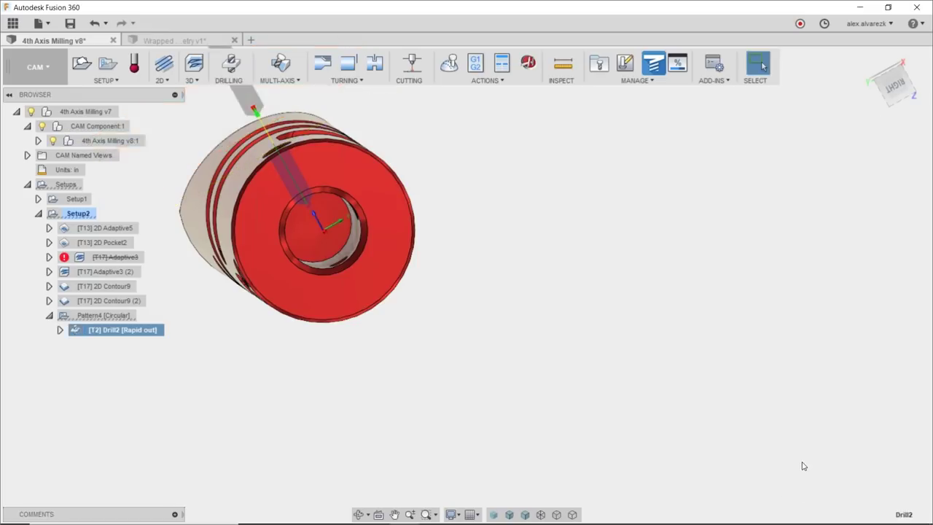
pyautogui.click(102, 315)
pyautogui.scroll(3, 347, 222)
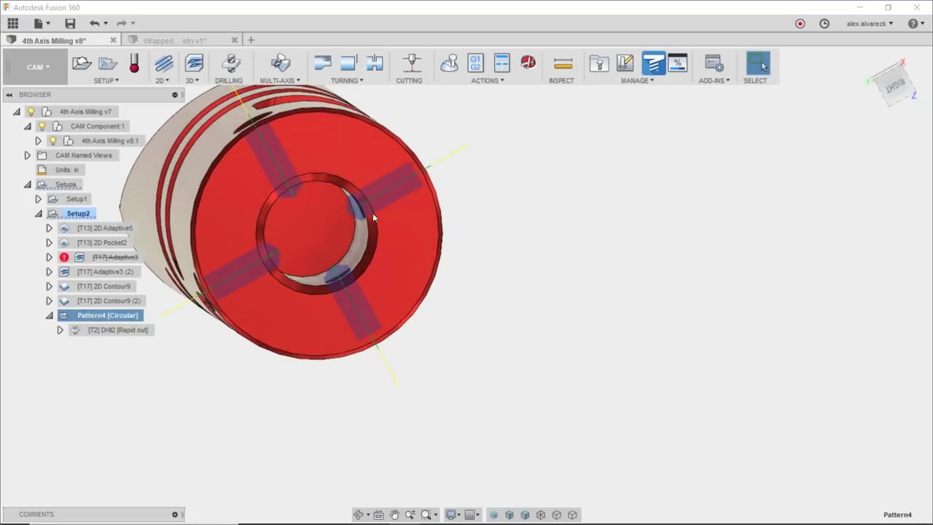
pyautogui.scroll(-1, 446, 290)
pyautogui.keyDown('shift'); pyautogui.moveTo(449, 310); pyautogui.dragTo(646, 277, button='middle'); pyautogui.keyUp('shift')
pyautogui.scroll(-2, 553, 262)
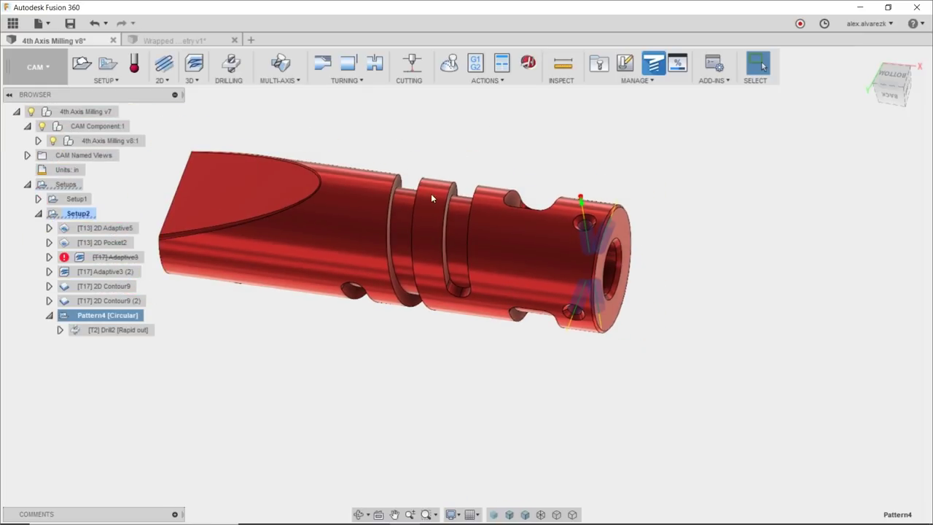
pyautogui.keyDown('shift'); pyautogui.moveTo(431, 197); pyautogui.dragTo(442, 140, button='middle'); pyautogui.keyUp('shift')
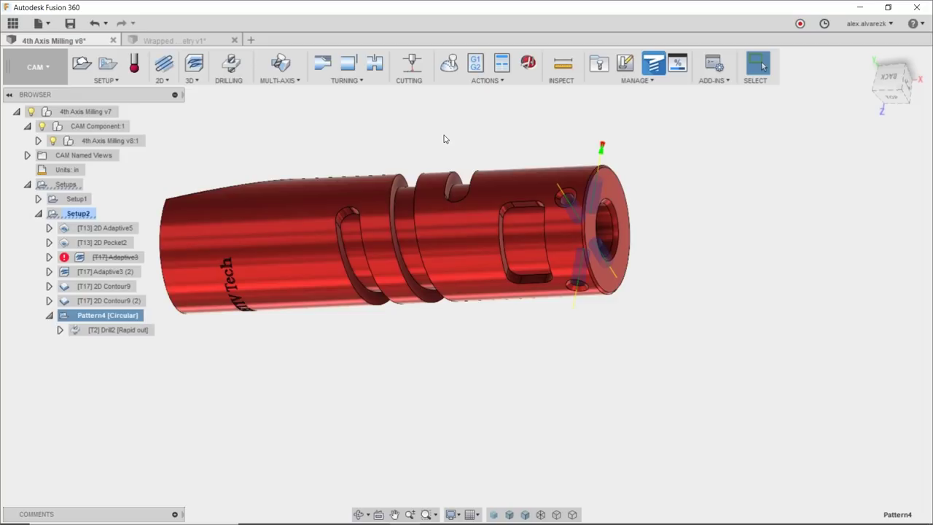
pyautogui.keyDown('shift'); pyautogui.moveTo(401, 250); pyautogui.dragTo(486, 221, button='middle'); pyautogui.keyUp('shift')
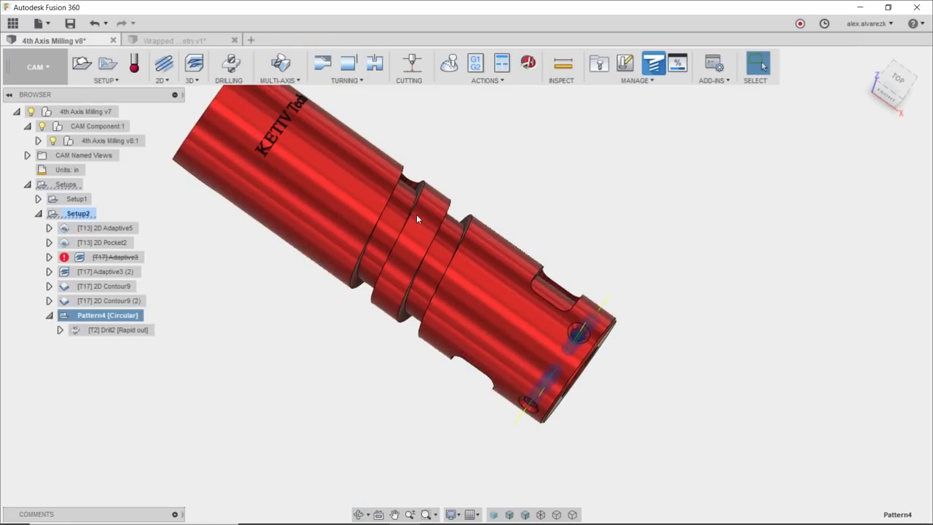
pyautogui.click(162, 78)
# Start a 2D Adaptive Clearing using the #13 Ø1/4" flat end mill.
pyautogui.click(175, 94)
pyautogui.click(815, 175)
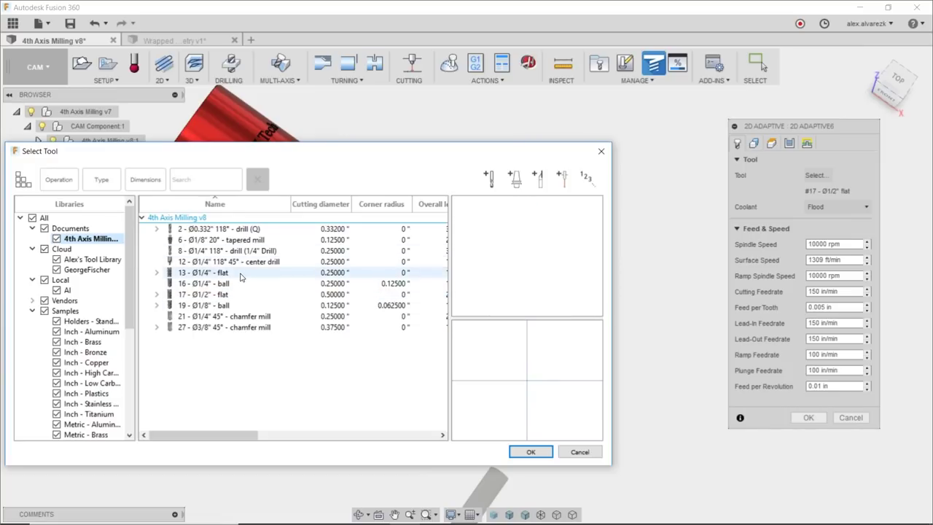
pyautogui.click(241, 272)
pyautogui.click(531, 452)
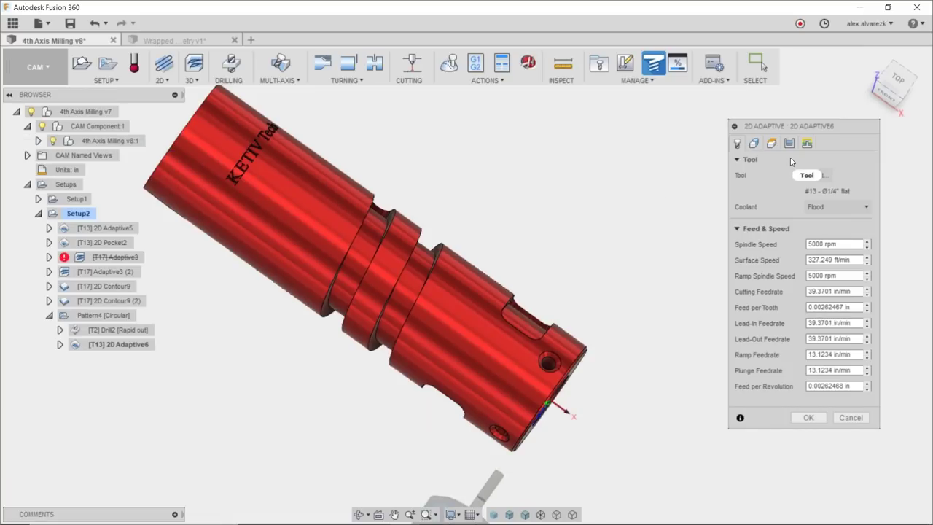
# Turn on Wrap Toolpath and wrap onto the shaft's 1.5 in radius cylindrical face.
pyautogui.click(754, 146)
pyautogui.keyDown('shift'); pyautogui.moveTo(598, 193); pyautogui.dragTo(550, 207, button='middle'); pyautogui.keyUp('shift')
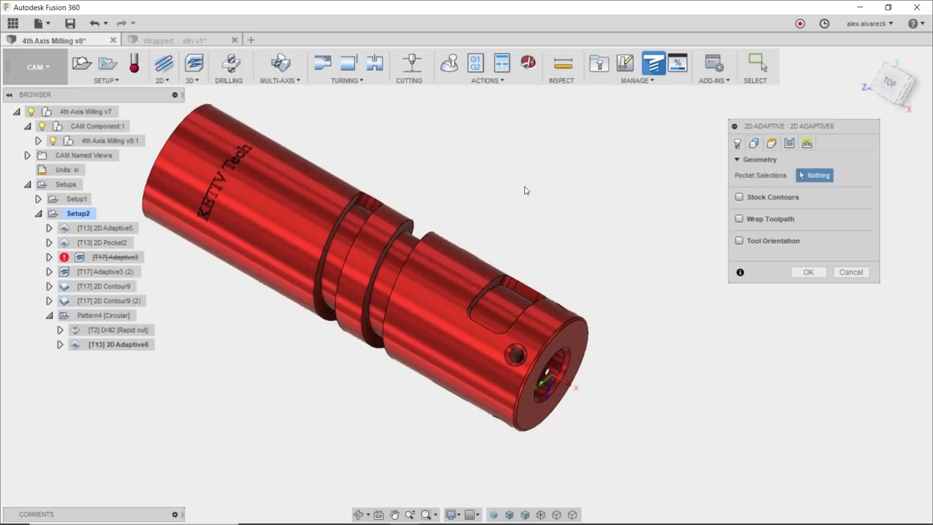
pyautogui.click(741, 220)
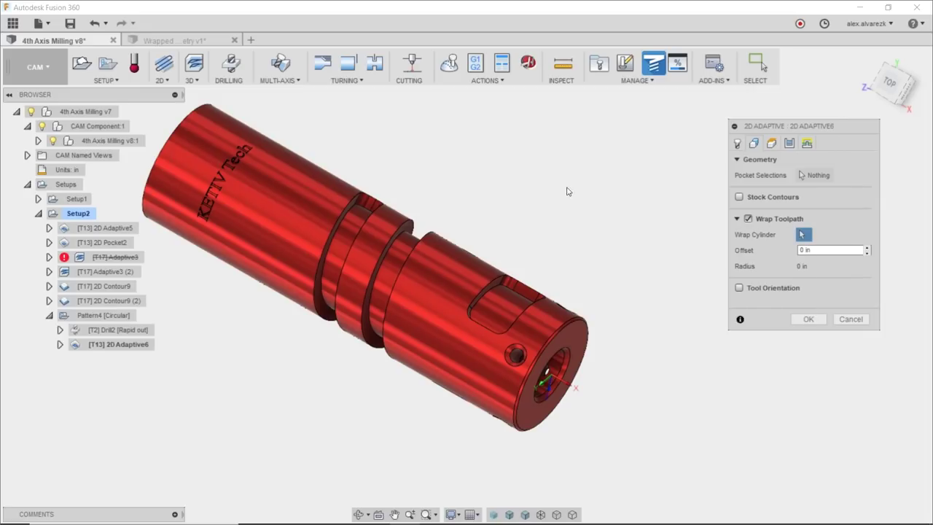
pyautogui.click(293, 215)
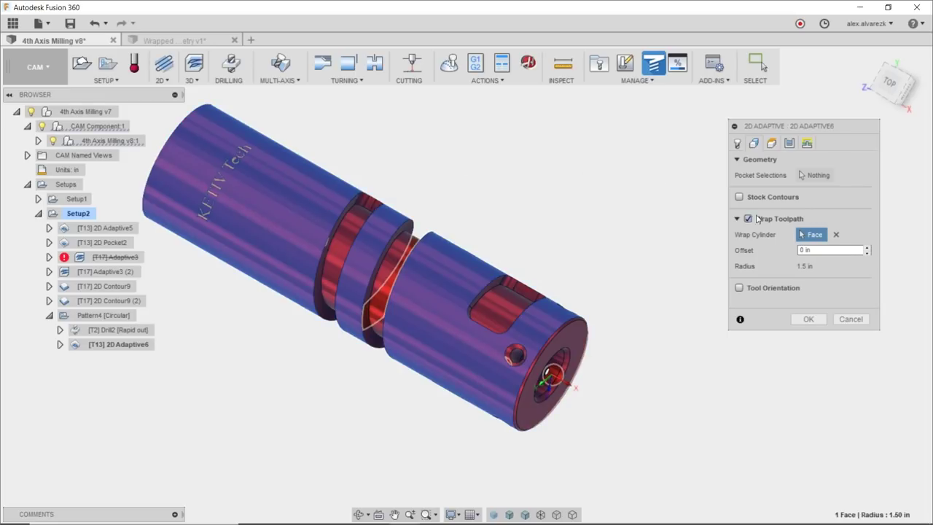
# Pick the spiral groove outline as the Pocket Selections chain.
pyautogui.click(816, 176)
pyautogui.scroll(5, 361, 211)
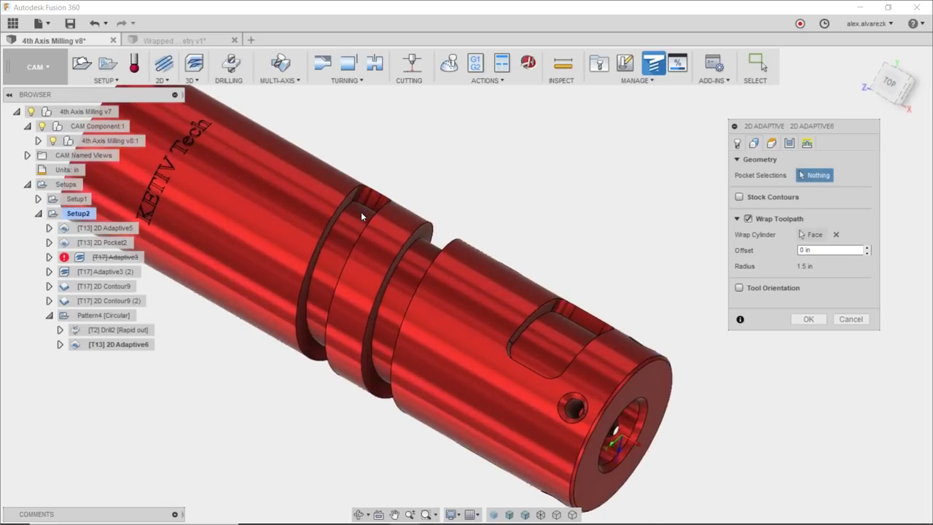
pyautogui.click(366, 204)
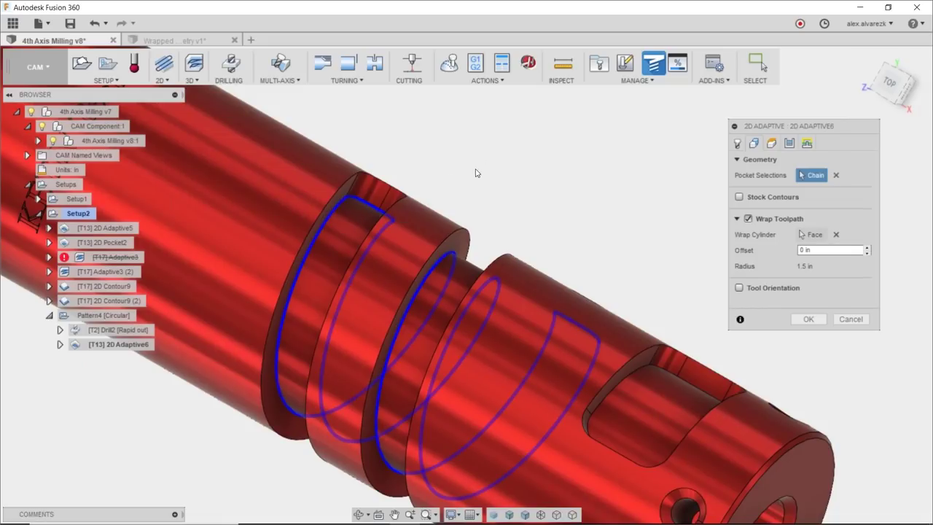
# Orbit around the shaft to verify the wrapped chain, then confirm 2D Adaptive6.
pyautogui.keyDown('shift'); pyautogui.moveTo(483, 159); pyautogui.dragTo(479, 215, button='middle'); pyautogui.keyUp('shift')
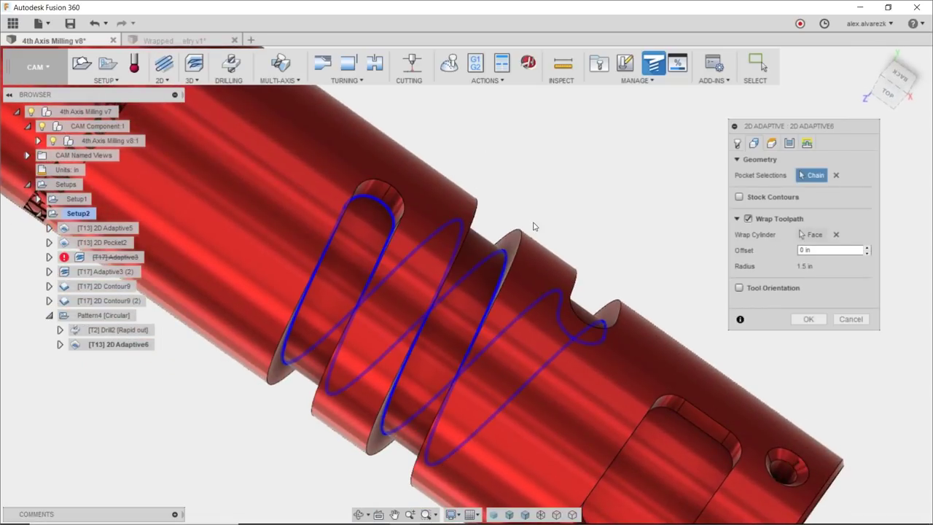
pyautogui.scroll(-5, 561, 205)
pyautogui.keyDown('shift'); pyautogui.moveTo(616, 206); pyautogui.dragTo(630, 233, button='middle'); pyautogui.keyUp('shift')
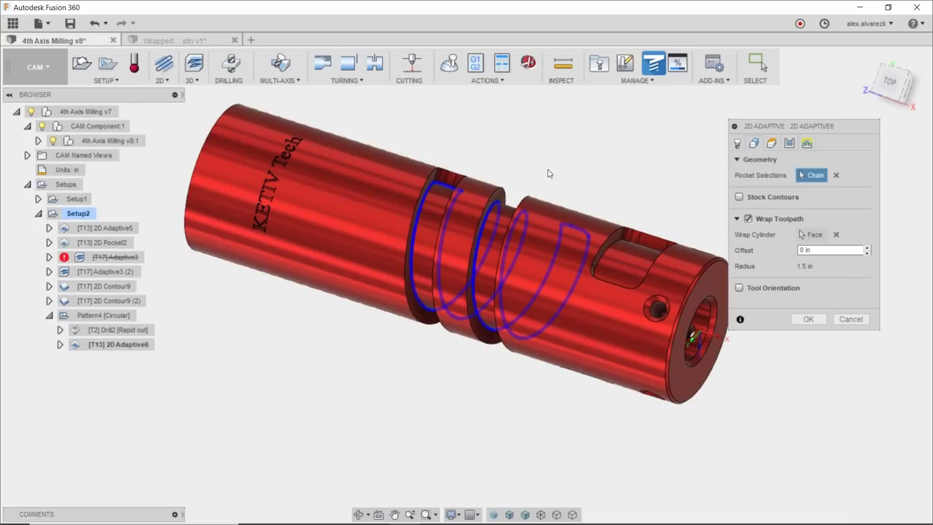
pyautogui.keyDown('shift'); pyautogui.moveTo(525, 154); pyautogui.dragTo(543, 133, button='middle'); pyautogui.keyUp('shift')
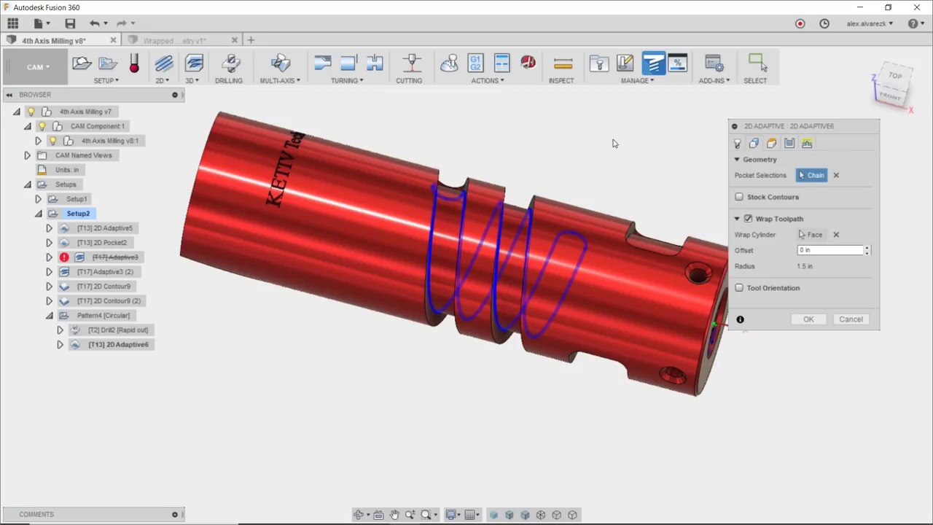
pyautogui.click(805, 328)
pyautogui.click(822, 321)
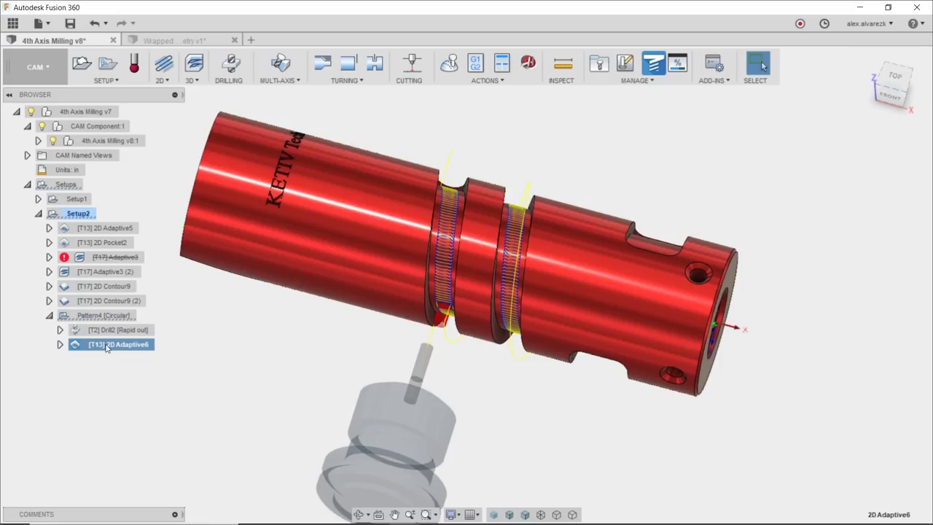
# Drag 2D Adaptive6 above Pattern4 and inspect its wrapped groove toolpath.
pyautogui.moveTo(107, 346); pyautogui.dragTo(136, 315)
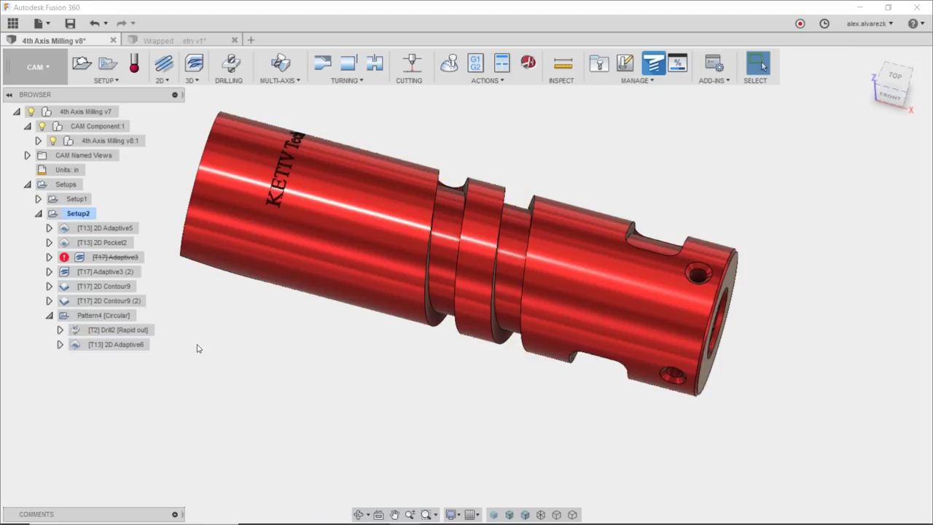
pyautogui.click(104, 317)
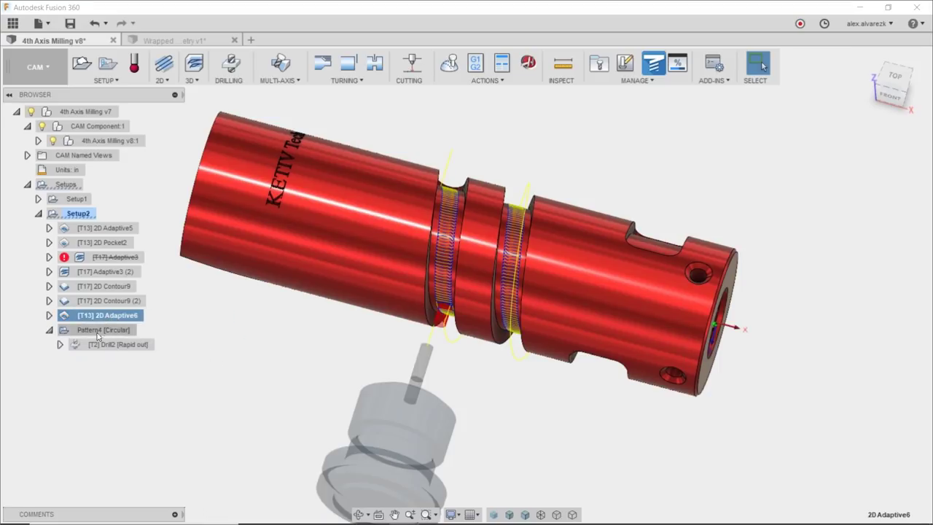
pyautogui.keyDown('shift'); pyautogui.moveTo(428, 373); pyautogui.dragTo(394, 246, button='middle'); pyautogui.keyUp('shift')
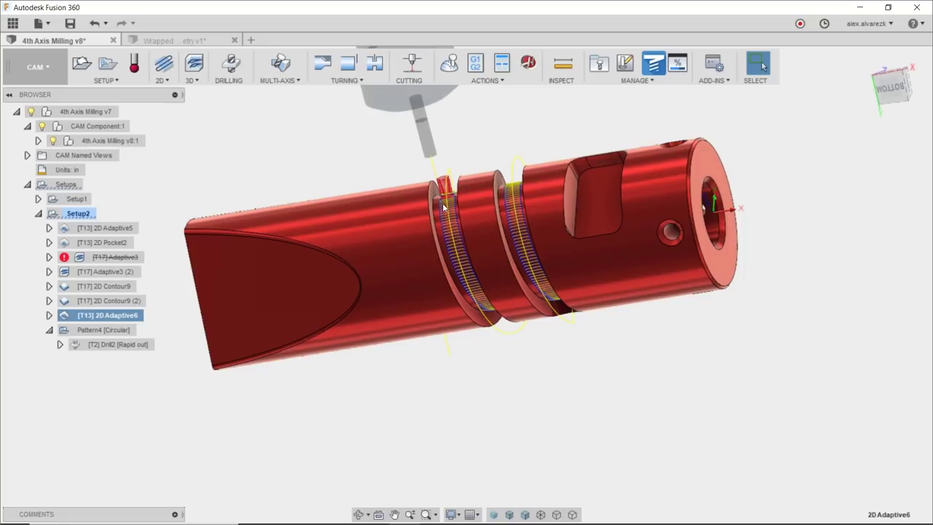
pyautogui.keyDown('shift'); pyautogui.moveTo(498, 193); pyautogui.dragTo(466, 193, button='middle'); pyautogui.keyUp('shift')
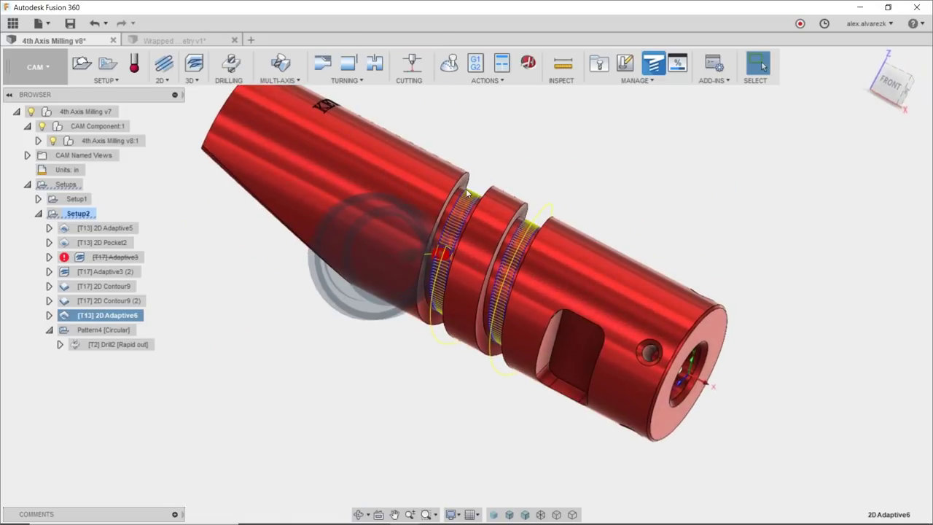
# Create a derived 2D Contour operation from 2D Adaptive6.
pyautogui.rightClick(123, 319)
pyautogui.moveTo(212, 183)
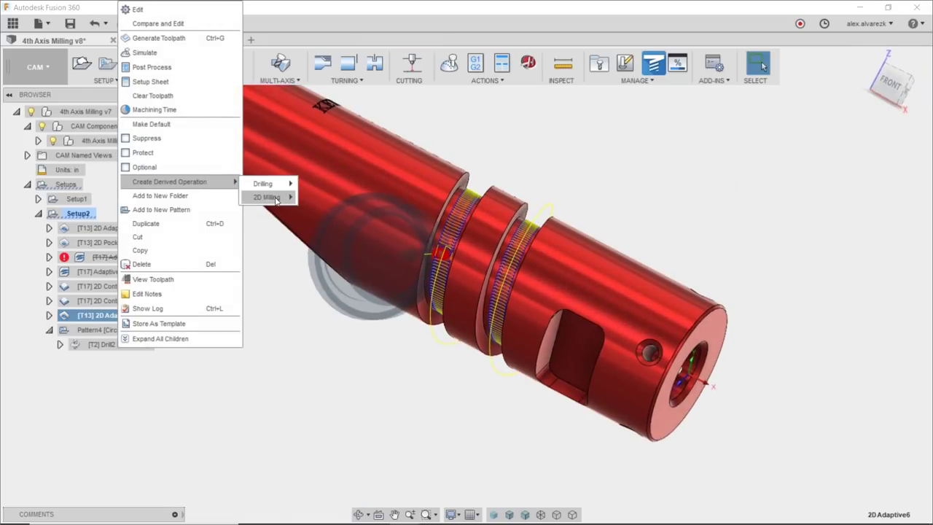
pyautogui.moveTo(275, 198)
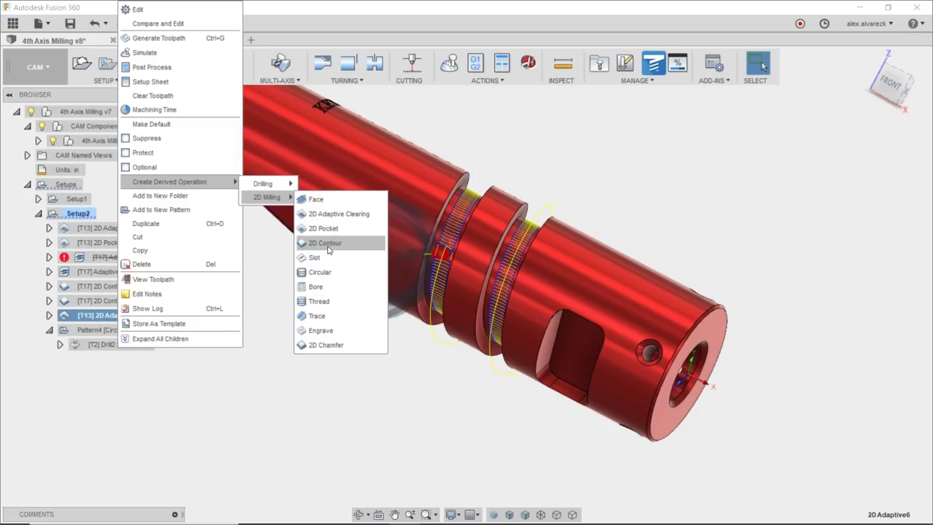
pyautogui.click(328, 245)
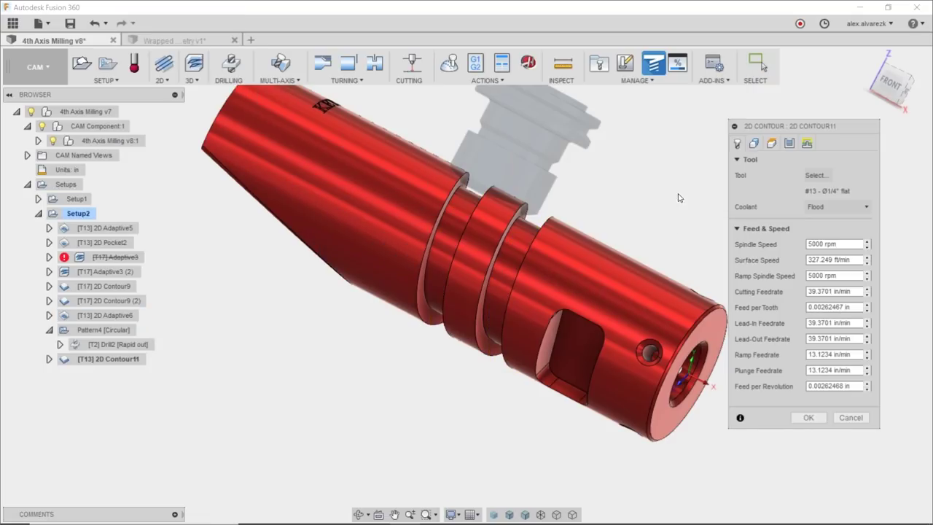
pyautogui.keyDown('shift'); pyautogui.moveTo(621, 179); pyautogui.dragTo(671, 182, button='middle'); pyautogui.keyUp('shift')
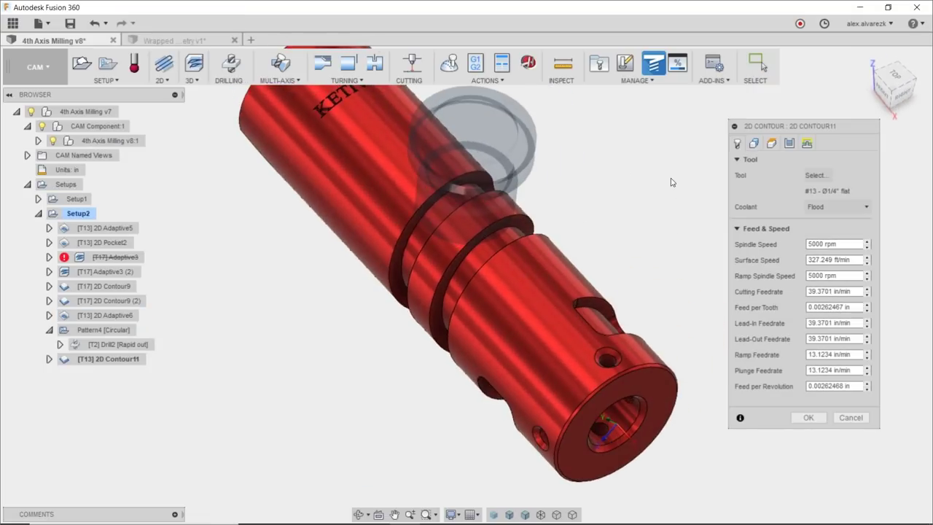
# Set the contour's Bottom Offset to .005 and compute 2D Contour11.
pyautogui.click(771, 143)
pyautogui.click(803, 403)
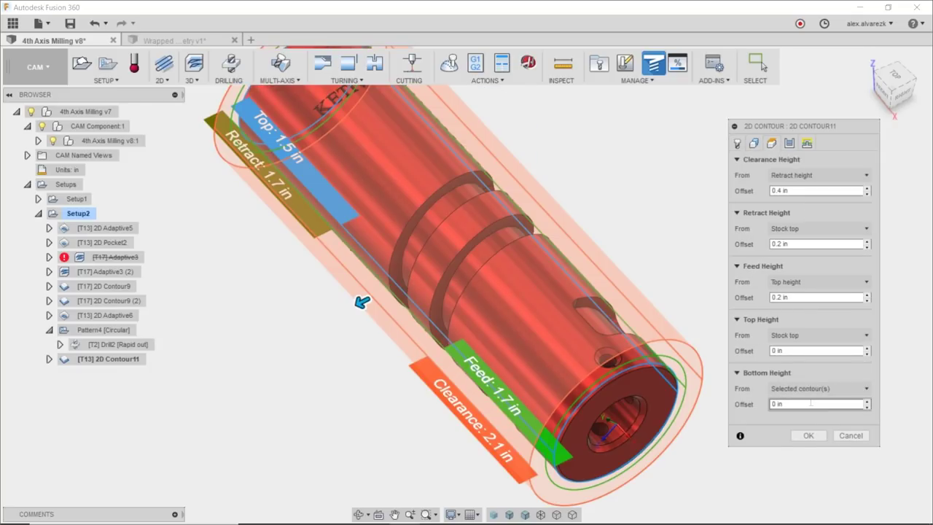
pyautogui.press('BackSpace')
pyautogui.write('.005')
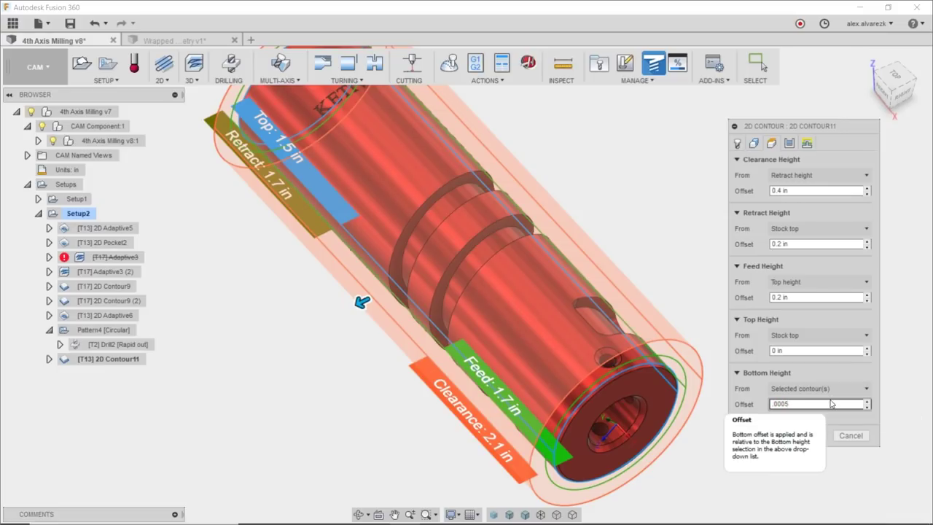
pyautogui.click(815, 435)
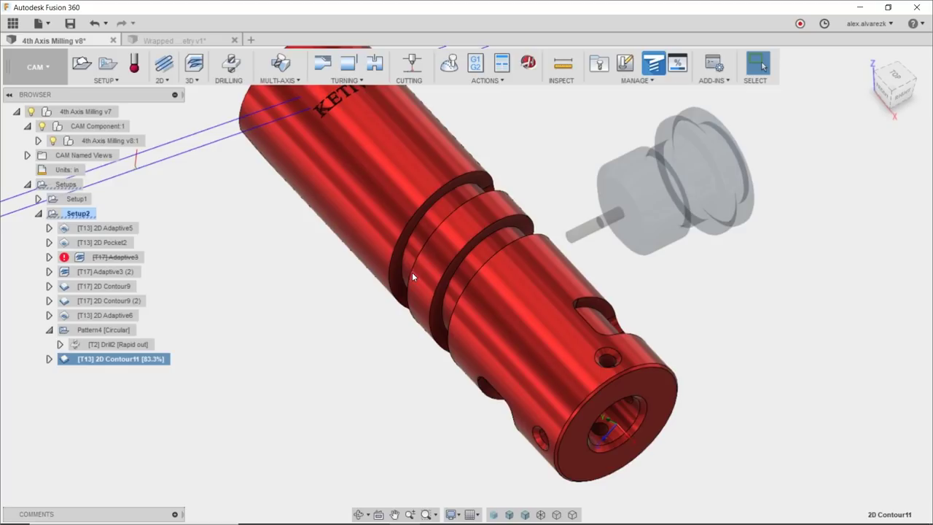
# Move 2D Contour11 above Pattern4 and collapse Pattern4 [Circular].
pyautogui.keyDown('shift'); pyautogui.moveTo(484, 298); pyautogui.dragTo(440, 194, button='middle'); pyautogui.keyUp('shift')
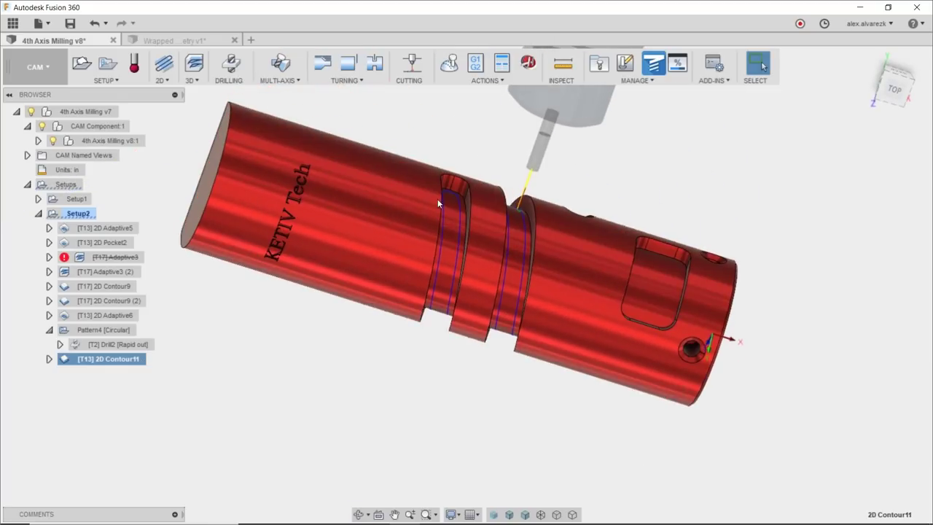
pyautogui.moveTo(106, 362); pyautogui.dragTo(138, 330)
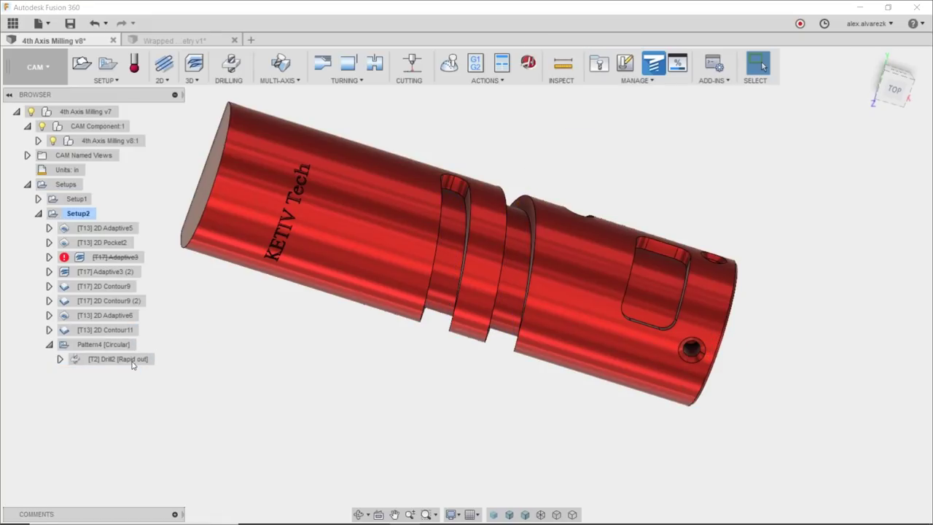
pyautogui.click(48, 344)
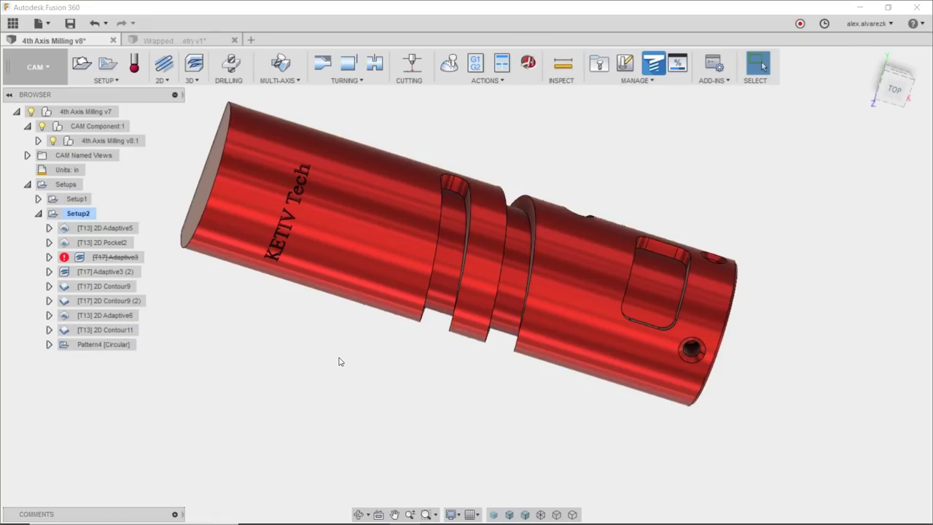
pyautogui.keyDown('shift'); pyautogui.moveTo(572, 336); pyautogui.dragTo(510, 315, button='middle'); pyautogui.keyUp('shift')
# Select 2D Adaptive6 together with 2D Contour11.
pyautogui.click(100, 316)
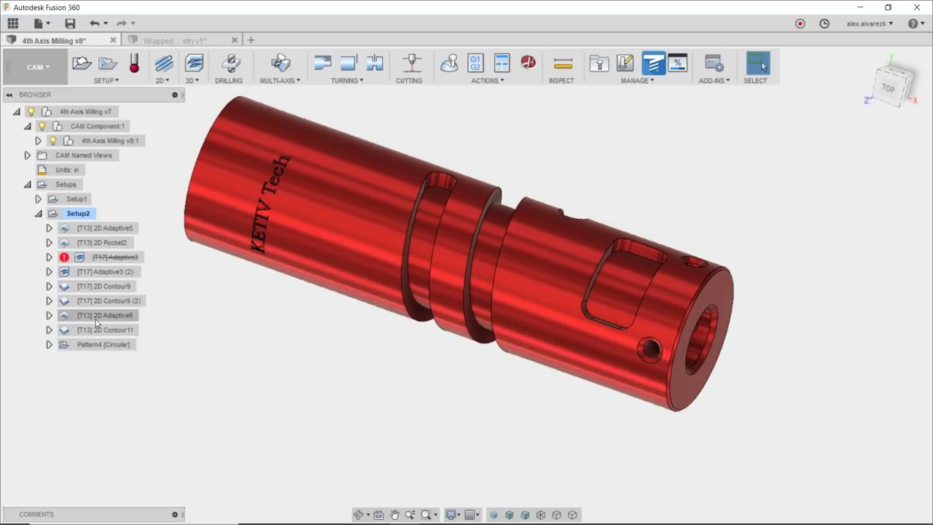
pyautogui.keyDown('ctrl'); pyautogui.click(102, 334); pyautogui.keyUp('ctrl')
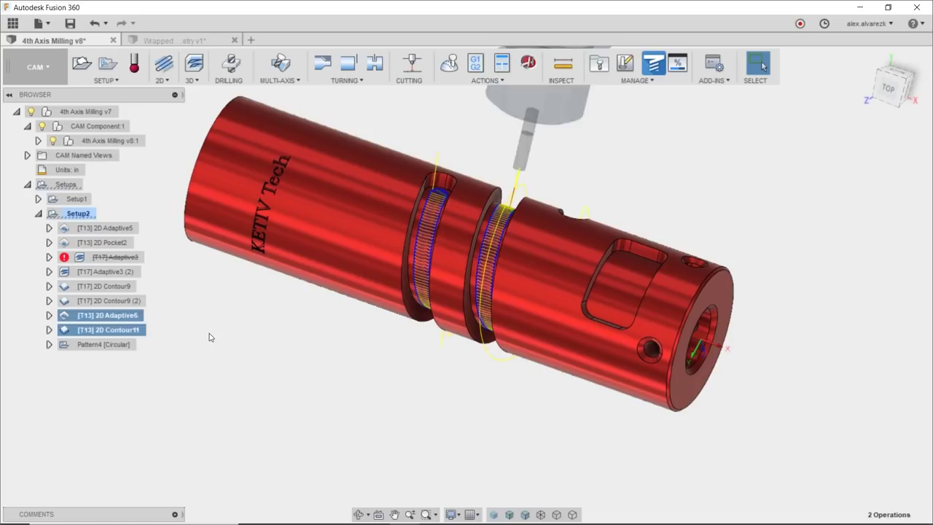
pyautogui.keyDown('ctrl'); pyautogui.click(121, 332); pyautogui.keyUp('ctrl')
pyautogui.keyDown('ctrl'); pyautogui.click(121, 334); pyautogui.keyUp('ctrl')
# Simulate both groove operations and adjust the playback speed.
pyautogui.click(449, 63)
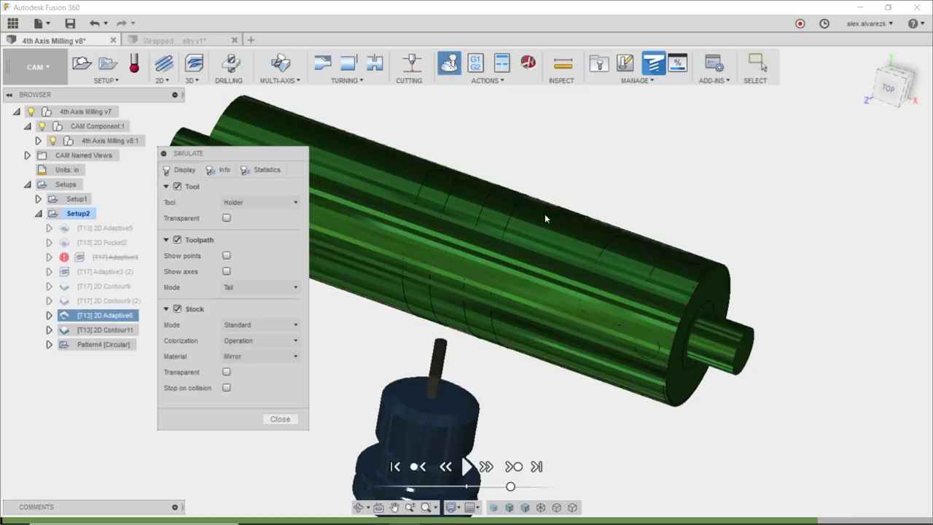
pyautogui.click(465, 466)
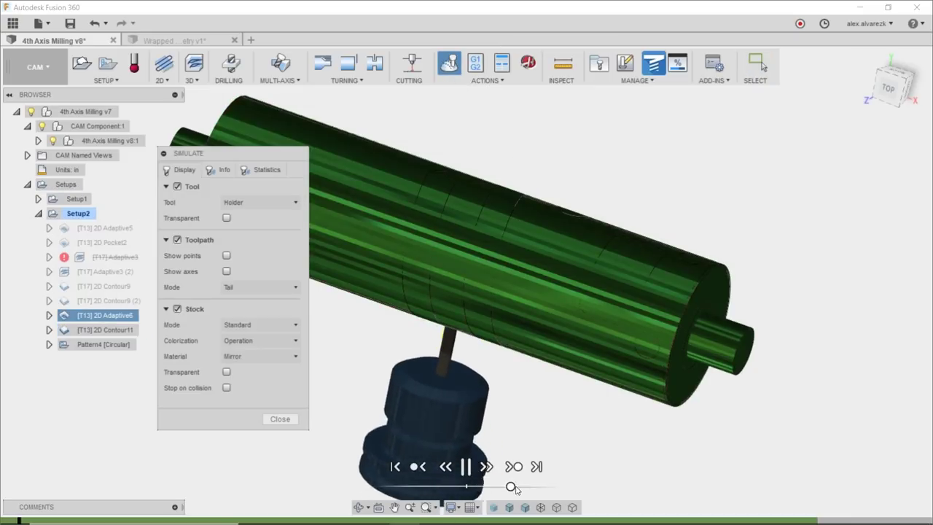
pyautogui.moveTo(522, 492); pyautogui.dragTo(554, 489)
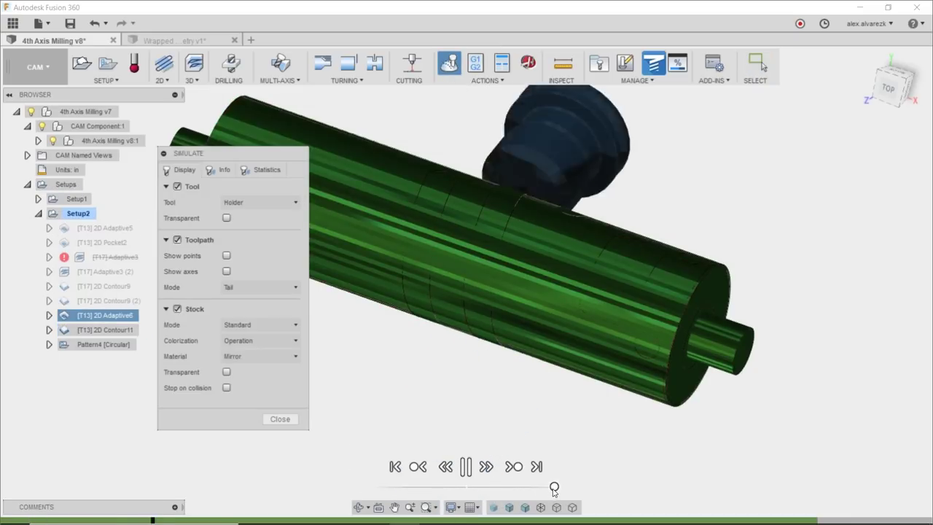
pyautogui.moveTo(554, 489); pyautogui.dragTo(533, 488)
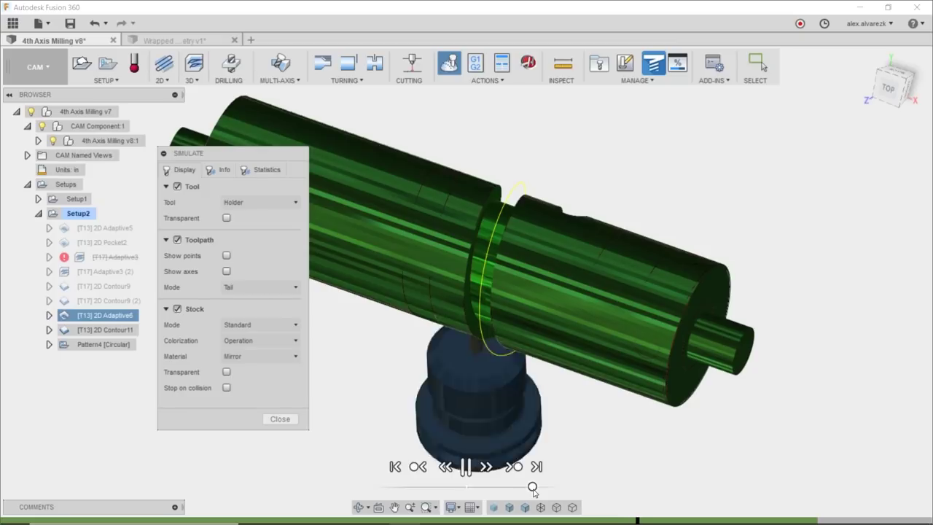
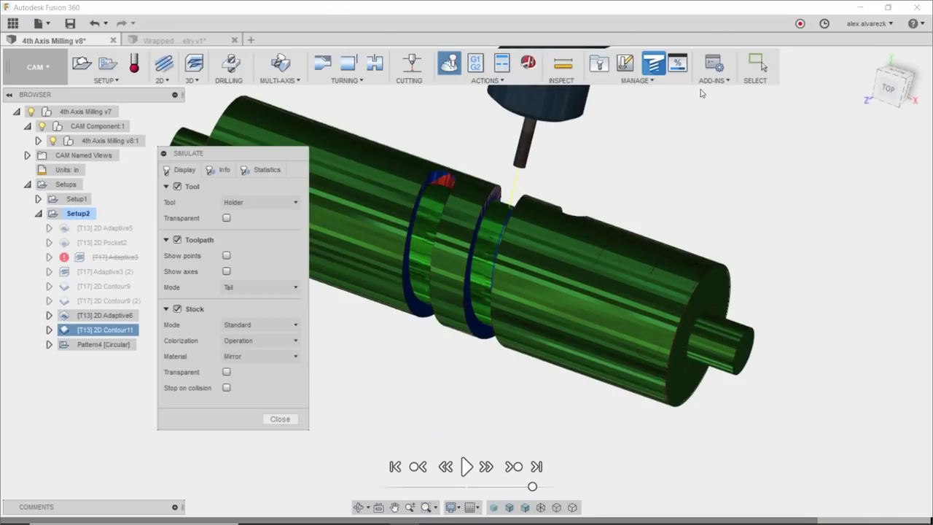
# Watch the 2D Adaptive6 and 2D Contour11 groove simulation from another angle, then close it.
pyautogui.keyDown('shift'); pyautogui.moveTo(654, 148); pyautogui.dragTo(580, 228, button='middle'); pyautogui.keyUp('shift')
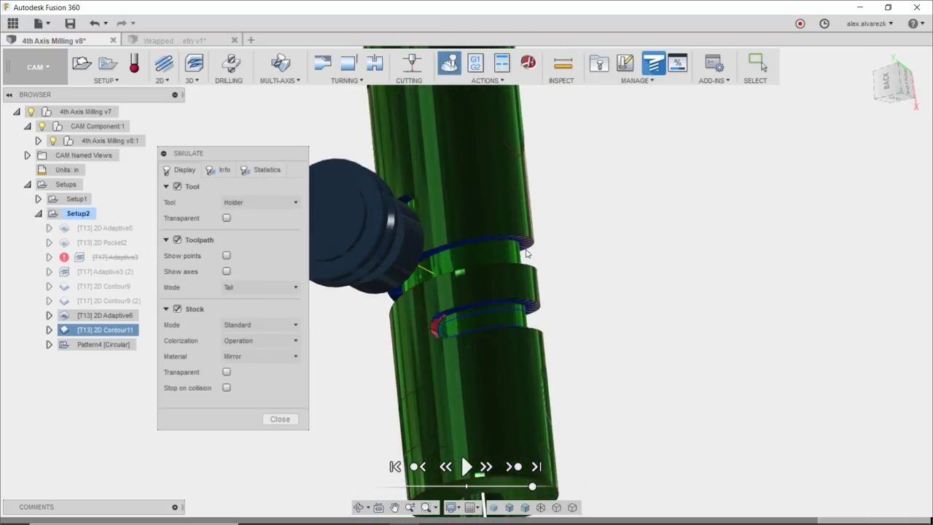
pyautogui.scroll(5, 580, 227)
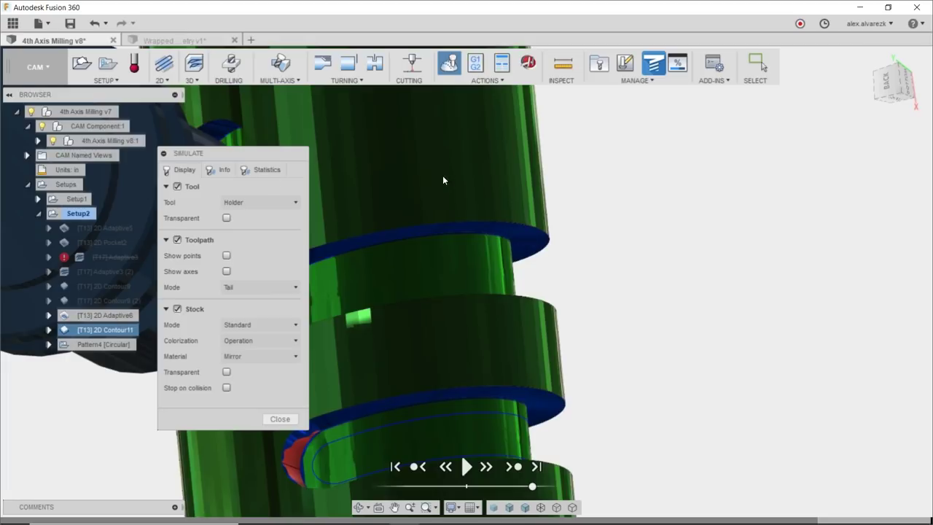
pyautogui.scroll(-3, 430, 218)
pyautogui.click(280, 418)
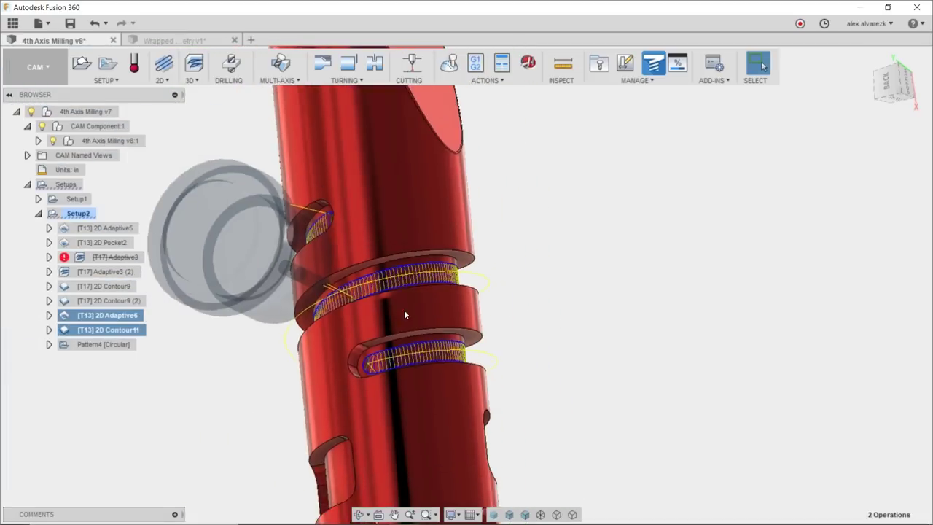
# Copy and paste 2D Adaptive6, moving the 2D Adaptive6 (2) copy below 2D Contour11.
pyautogui.click(552, 316)
pyautogui.scroll(-3, 552, 316)
pyautogui.keyDown('shift'); pyautogui.moveTo(539, 471); pyautogui.dragTo(564, 247, button='middle'); pyautogui.keyUp('shift')
pyautogui.scroll(5, 513, 222)
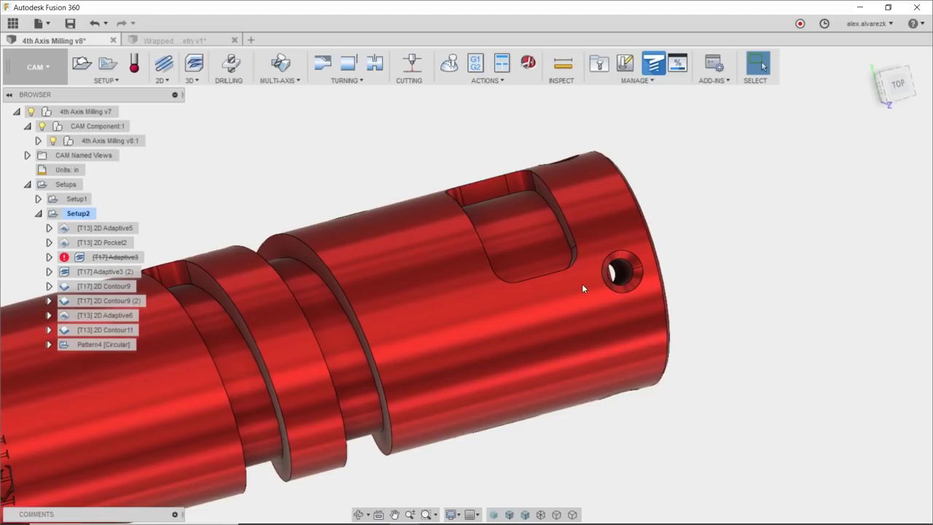
pyautogui.scroll(-2, 579, 286)
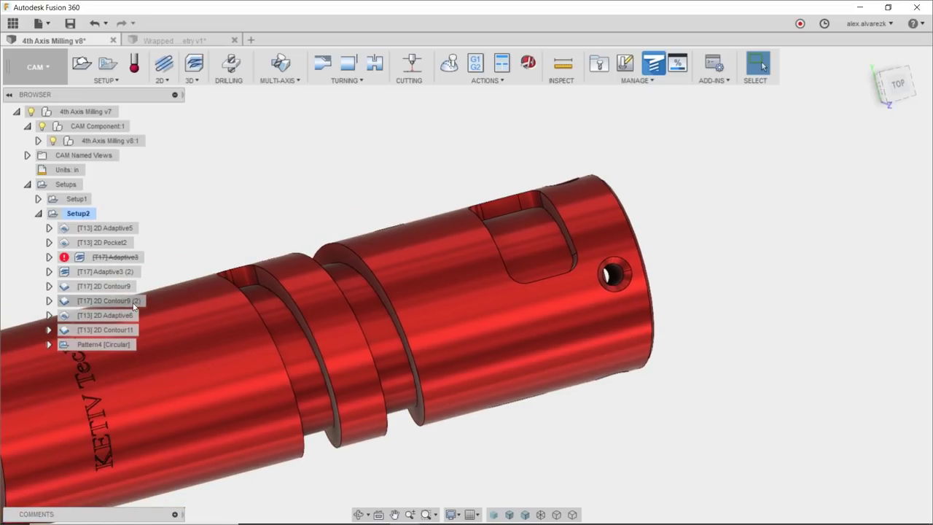
pyautogui.click(106, 315)
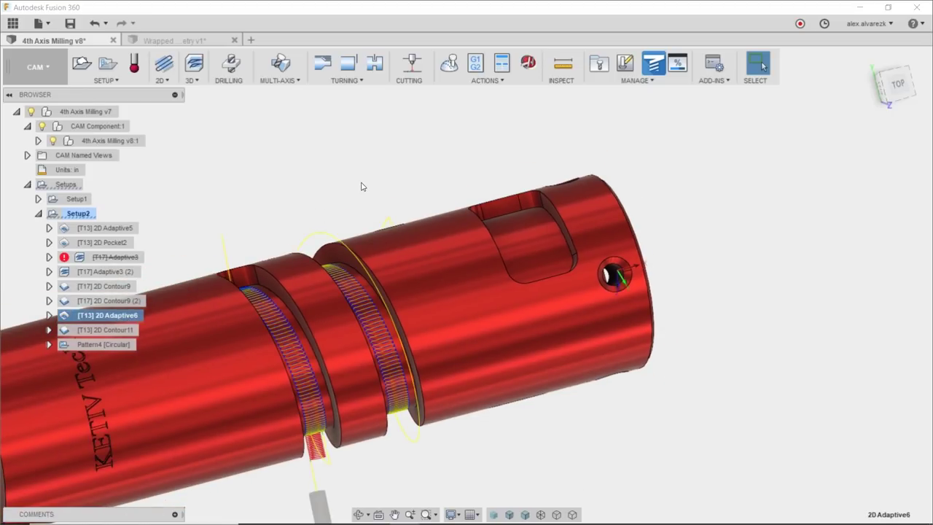
pyautogui.hotkey('ctrl', 'c')
pyautogui.hotkey('ctrl', 'v')
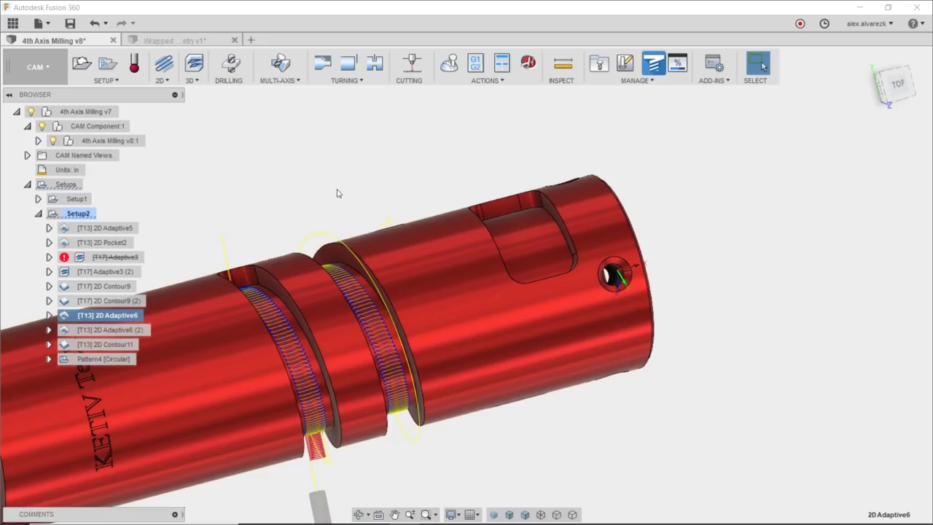
pyautogui.click(114, 332)
pyautogui.moveTo(114, 335); pyautogui.dragTo(152, 365)
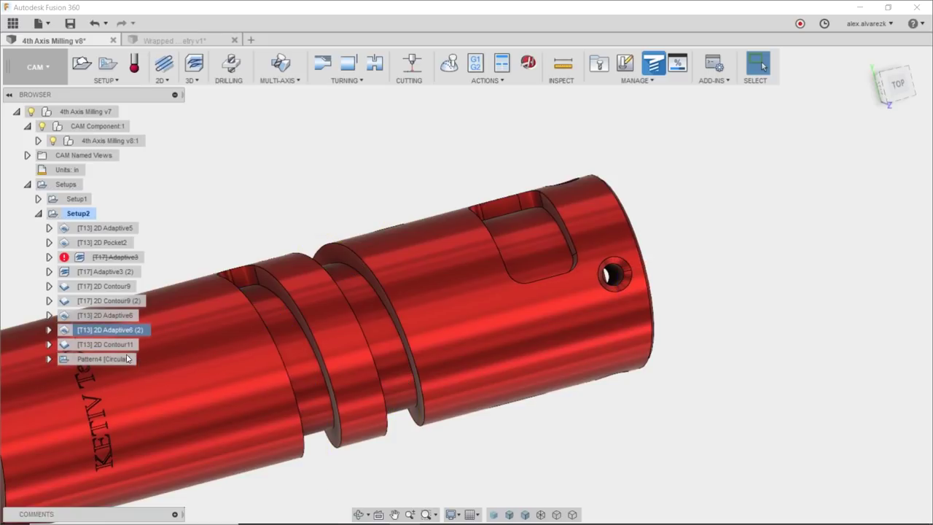
pyautogui.click(124, 348)
pyautogui.rightClick(124, 348)
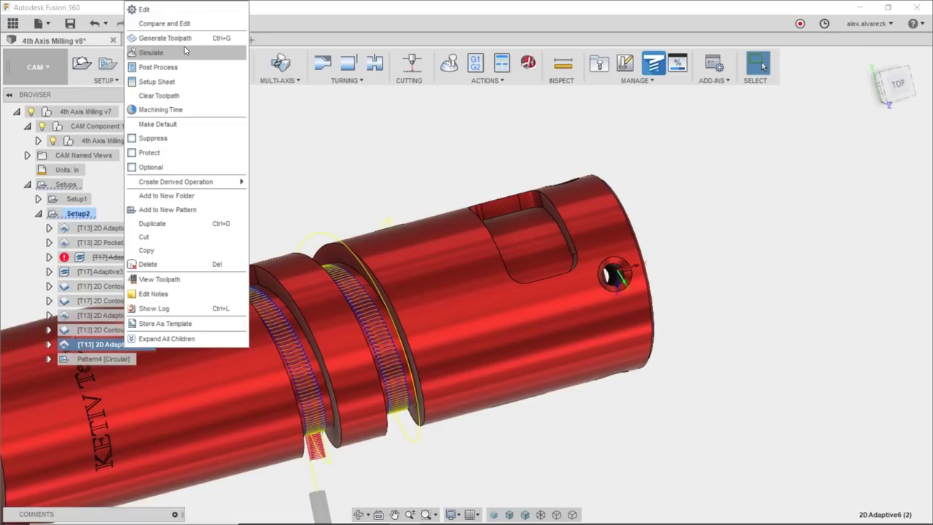
# Edit 2D Adaptive6 (2) to use the rectangular pocket's edge loop as its pocket selection.
pyautogui.click(190, 22)
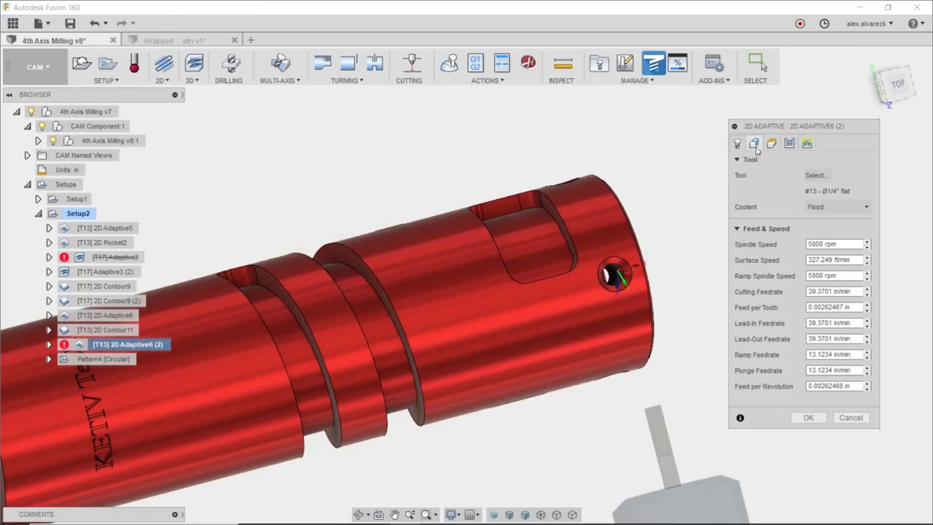
pyautogui.click(754, 143)
pyautogui.click(838, 175)
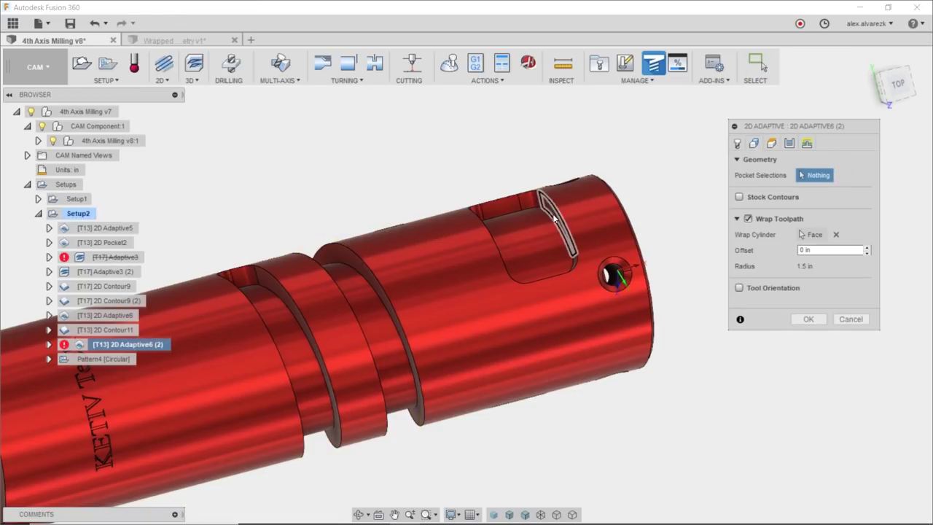
pyautogui.keyDown('shift'); pyautogui.moveTo(518, 224); pyautogui.dragTo(505, 201, button='middle'); pyautogui.keyUp('shift')
pyautogui.click(505, 201)
pyautogui.keyDown('shift'); pyautogui.moveTo(651, 364); pyautogui.dragTo(641, 355, button='middle'); pyautogui.keyUp('shift')
pyautogui.click(790, 143)
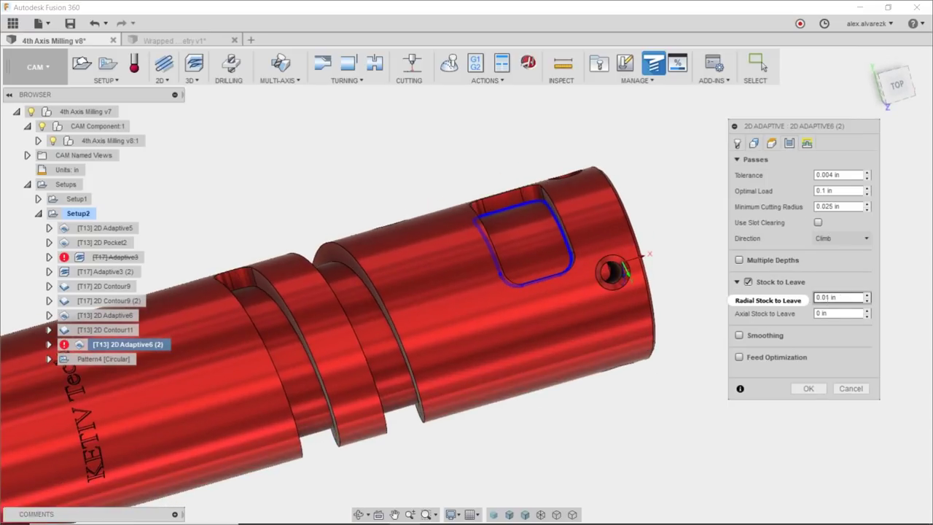
pyautogui.click(809, 388)
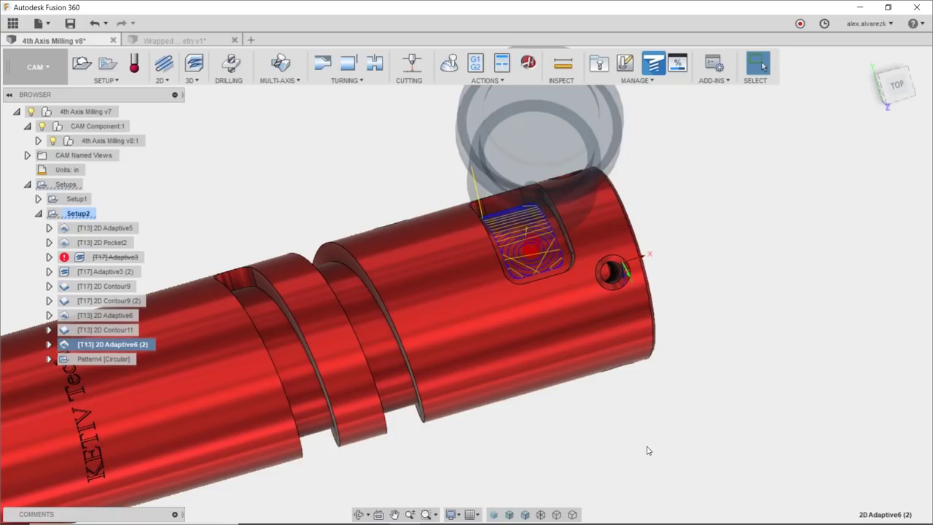
# Inspect the new pocket toolpath from the part's end and select 2D Contour11.
pyautogui.keyDown('shift'); pyautogui.moveTo(642, 431); pyautogui.dragTo(395, 309, button='middle'); pyautogui.keyUp('shift')
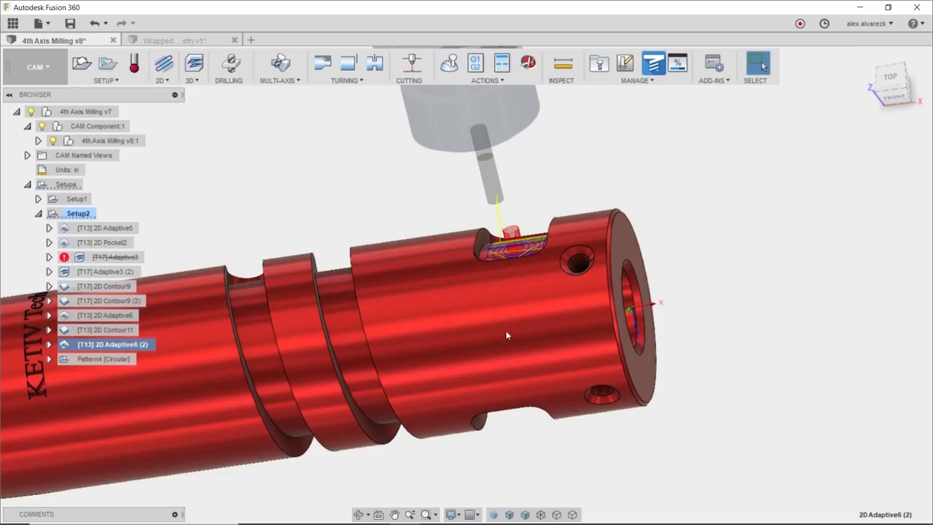
pyautogui.scroll(5, 515, 266)
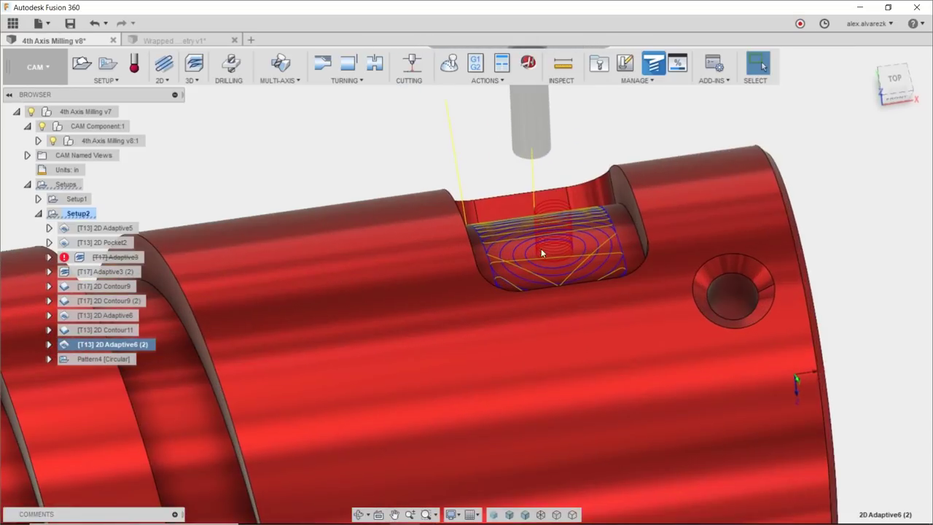
pyautogui.scroll(-4, 583, 297)
pyautogui.keyDown('shift'); pyautogui.moveTo(582, 299); pyautogui.dragTo(408, 219, button='middle'); pyautogui.keyUp('shift')
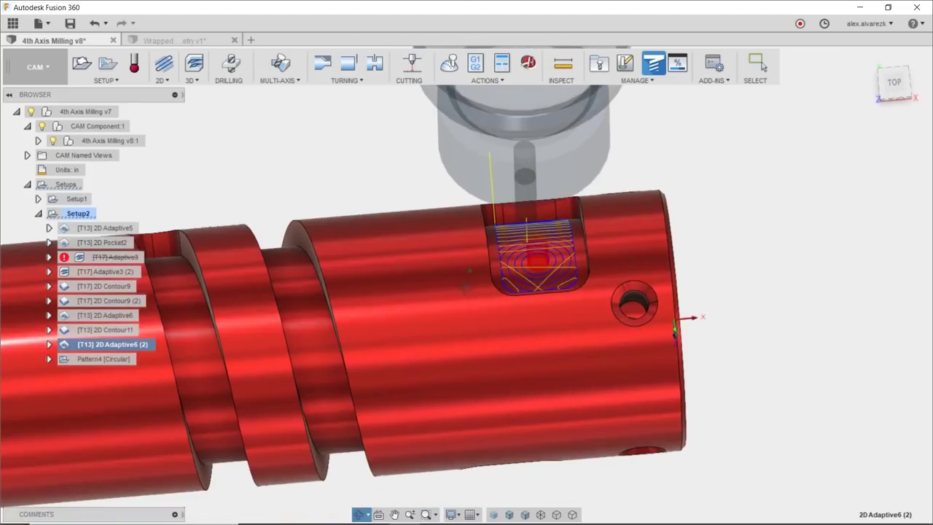
pyautogui.click(108, 330)
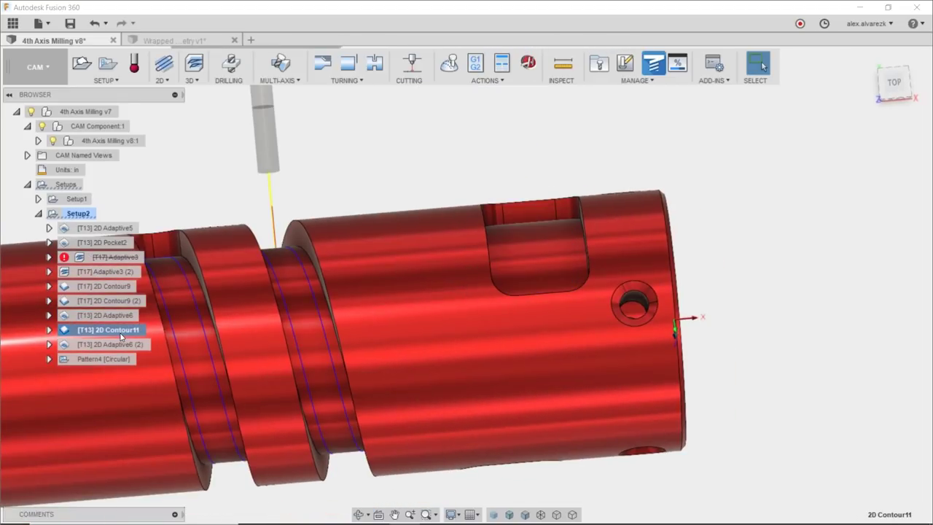
# Paste a 2D Contour11 copy below 2D Adaptive6 (2) and set its contour to the square pocket outline.
pyautogui.hotkey('ctrl', 'v')
pyautogui.moveTo(121, 334); pyautogui.dragTo(133, 366)
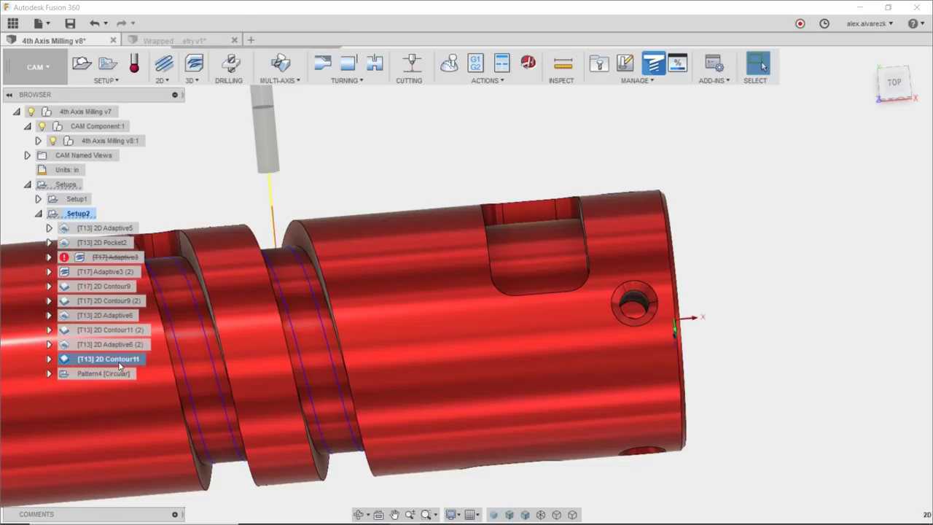
pyautogui.rightClick(120, 365)
pyautogui.click(146, 23)
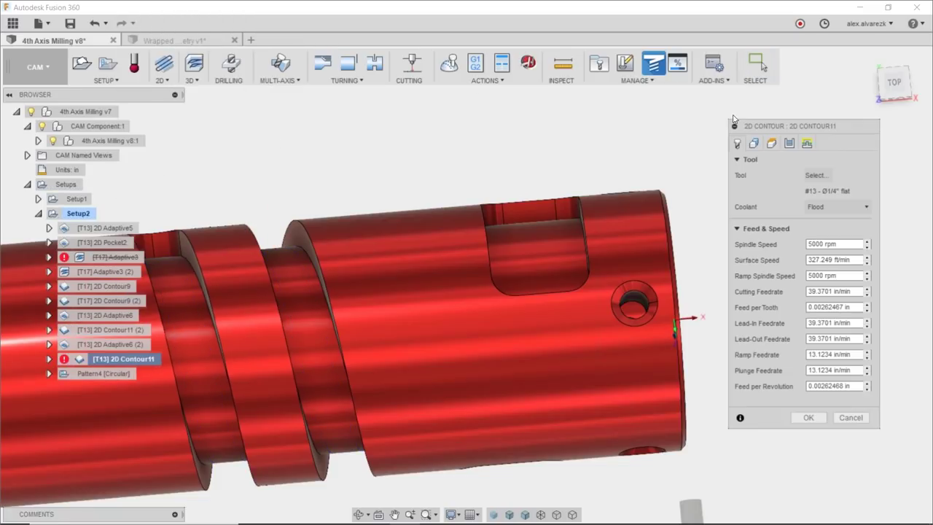
pyautogui.click(754, 143)
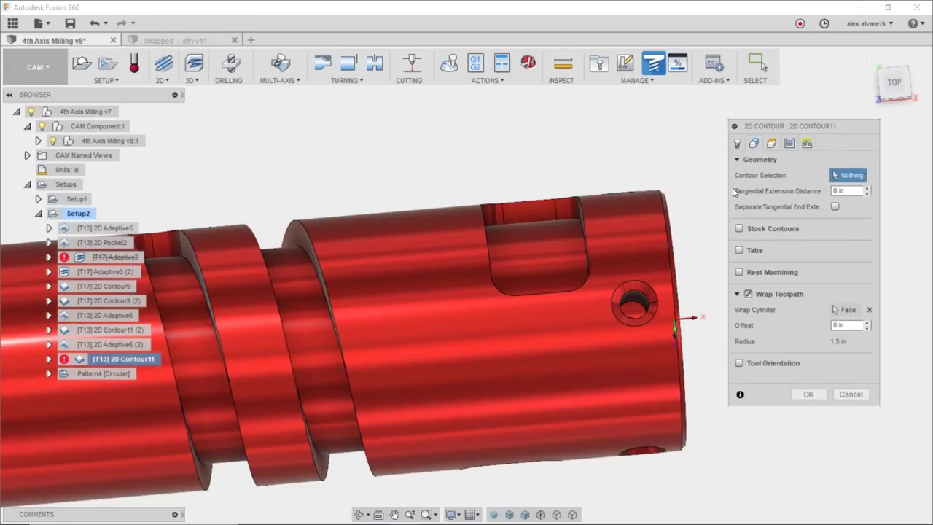
pyautogui.click(543, 219)
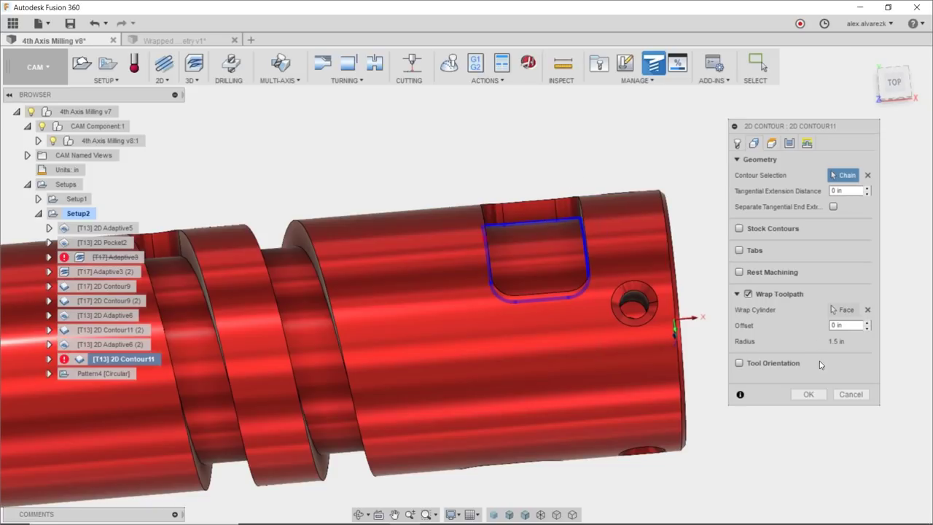
pyautogui.click(789, 143)
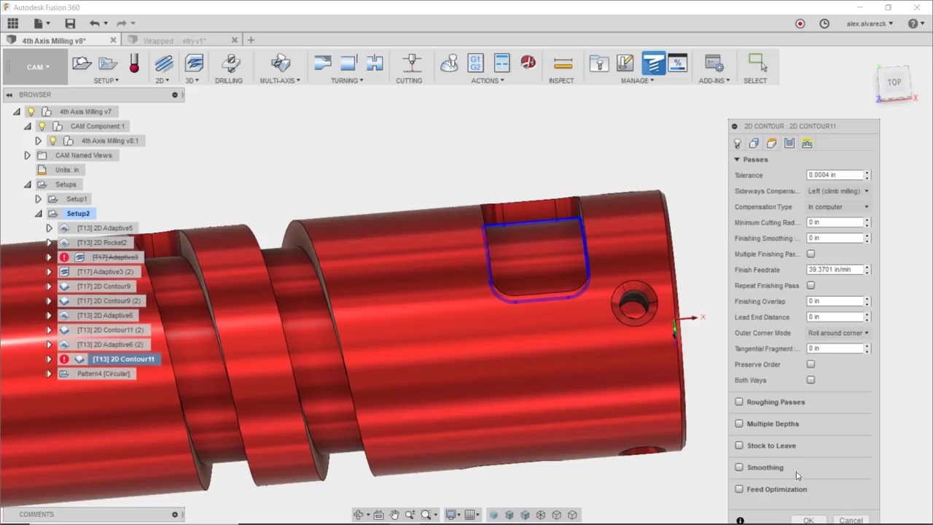
pyautogui.moveTo(794, 127); pyautogui.dragTo(776, 68)
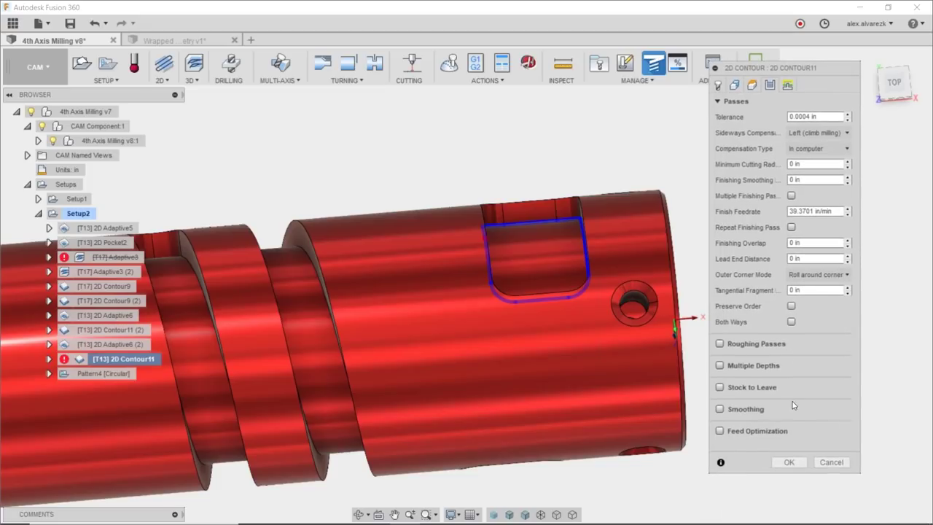
pyautogui.click(798, 466)
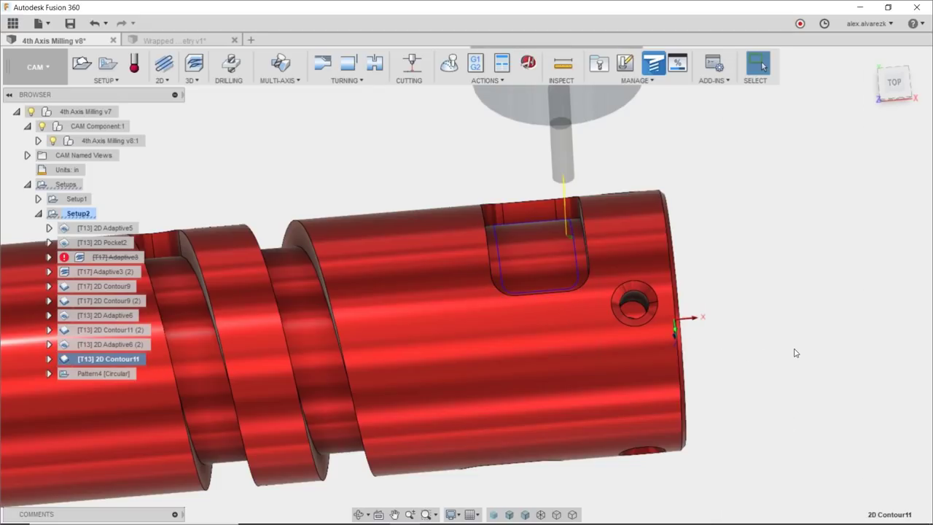
pyautogui.keyDown('shift'); pyautogui.moveTo(795, 348); pyautogui.dragTo(722, 350, button='middle'); pyautogui.keyUp('shift')
pyautogui.scroll(-3, 675, 363)
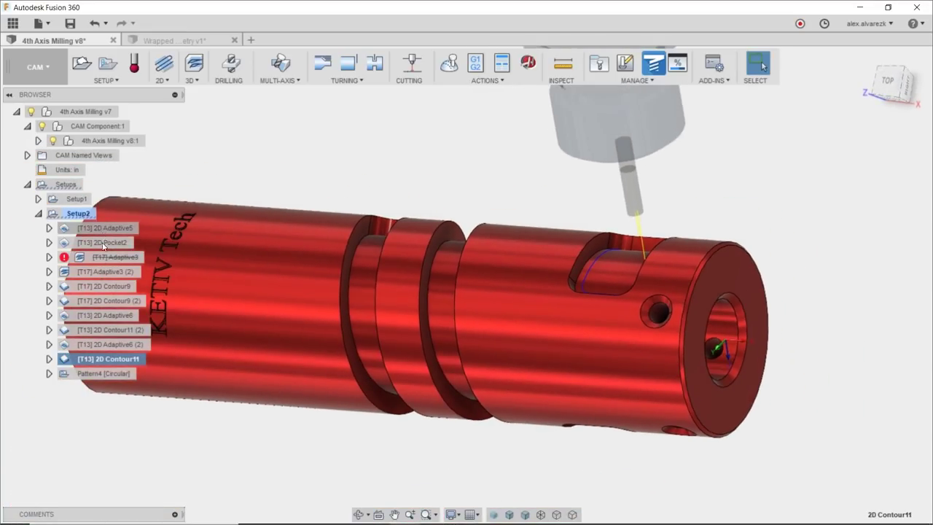
pyautogui.moveTo(214, 434); pyautogui.dragTo(268, 390, button='middle')
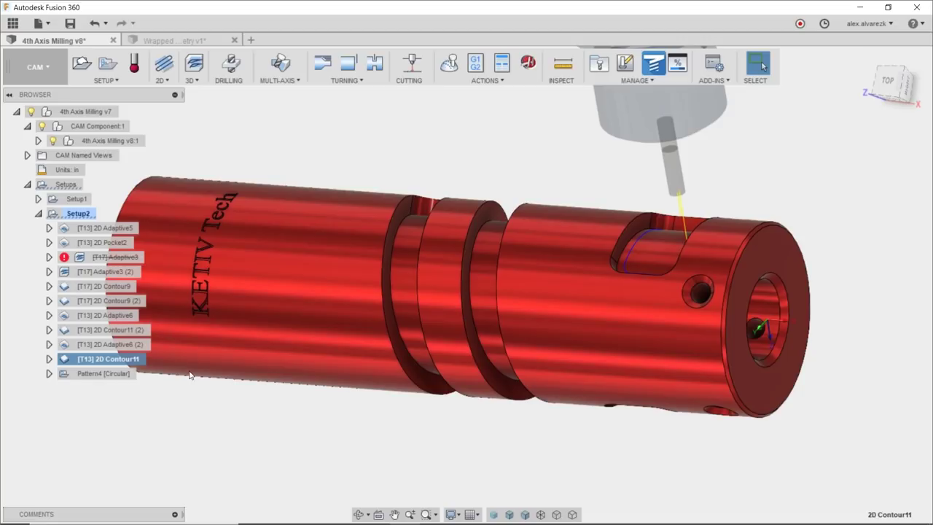
pyautogui.click(128, 228)
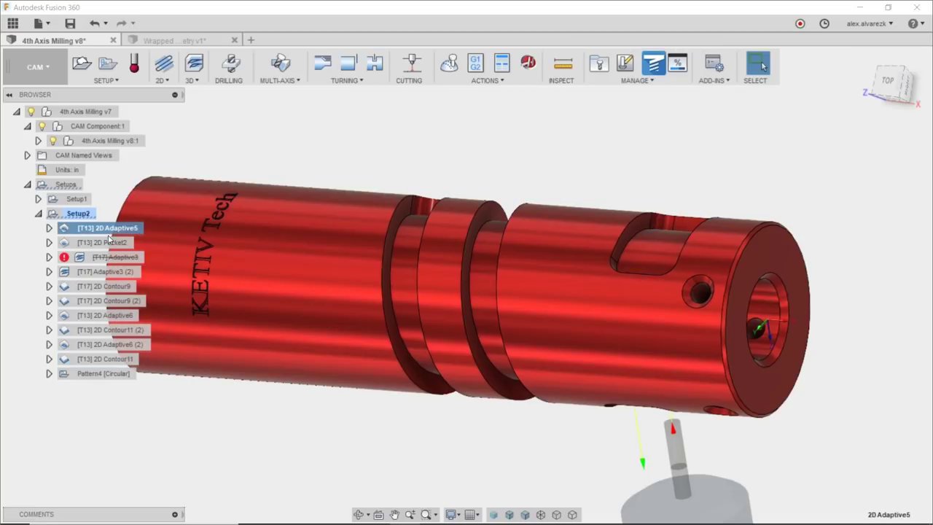
pyautogui.keyDown('shift'); pyautogui.click(104, 360); pyautogui.keyUp('shift')
pyautogui.rightClick(103, 361)
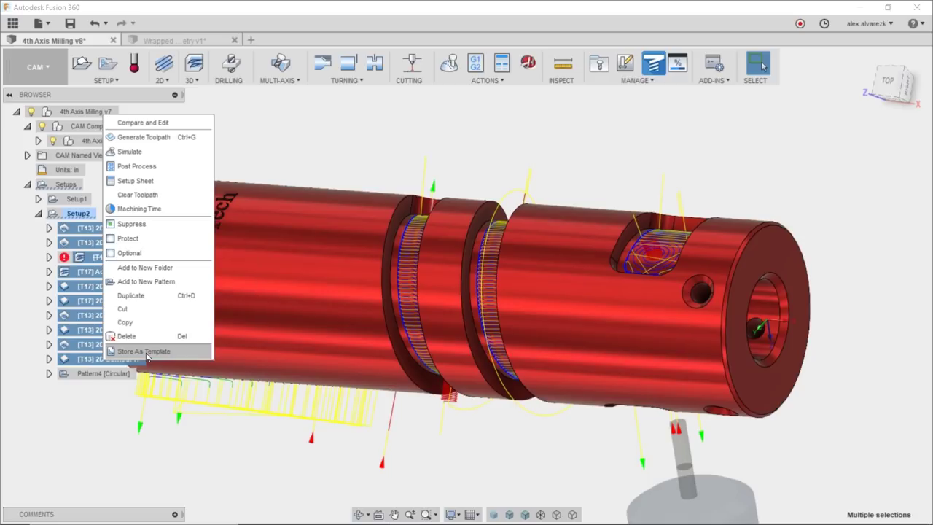
pyautogui.click(403, 135)
pyautogui.click(413, 129)
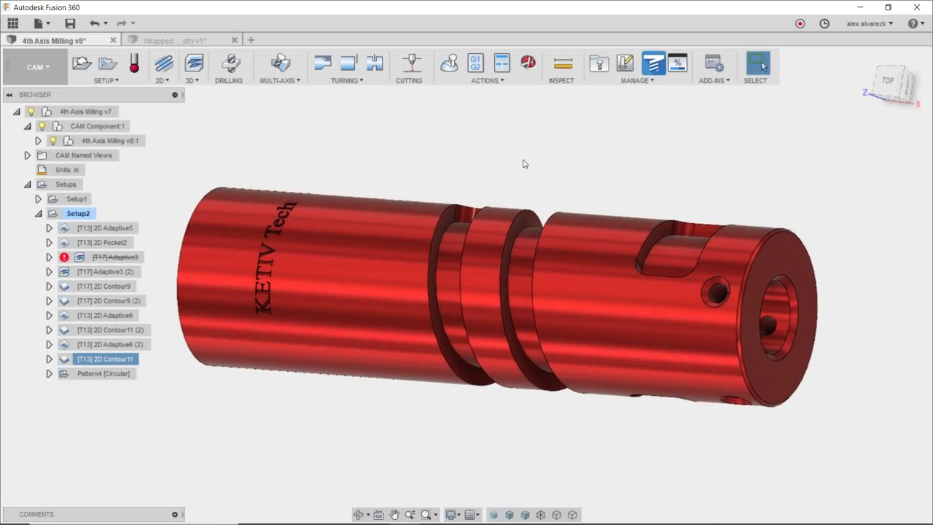
# Deselect the 2D Adaptive6 (2) and 2D Contour11 operations and zoom onto the KETIV Tech engraving.
pyautogui.keyDown('shift'); pyautogui.moveTo(534, 165); pyautogui.dragTo(542, 183, button='middle'); pyautogui.keyUp('shift')
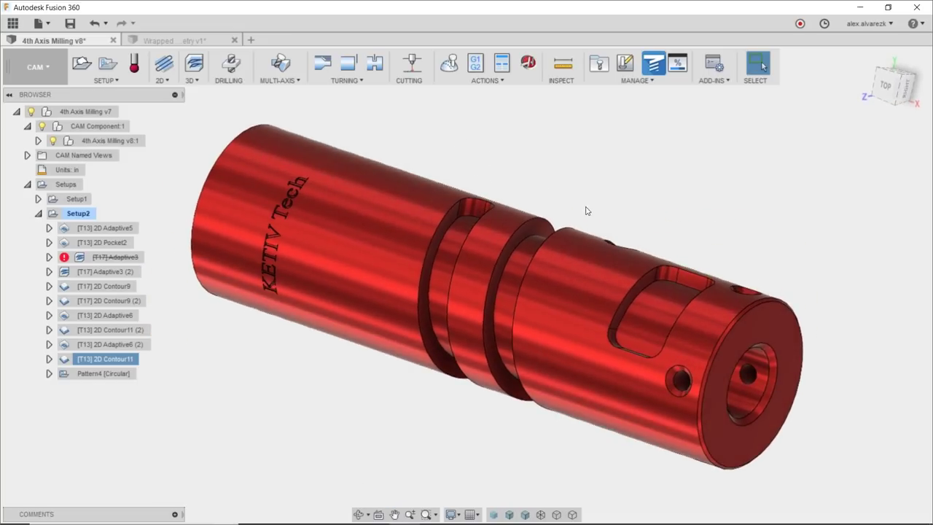
pyautogui.keyDown('shift'); pyautogui.moveTo(590, 204); pyautogui.dragTo(592, 221, button='middle'); pyautogui.keyUp('shift')
pyautogui.keyDown('ctrl'); pyautogui.click(116, 345); pyautogui.keyUp('ctrl')
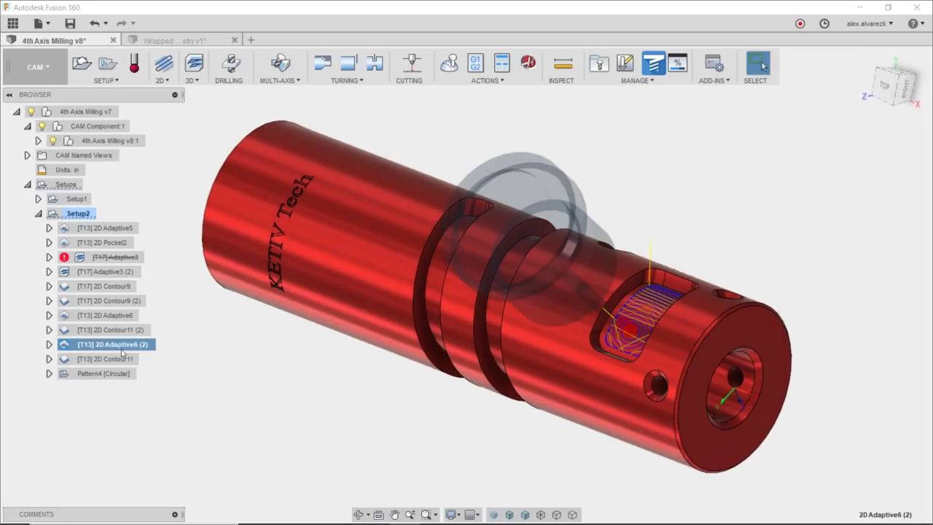
pyautogui.keyDown('ctrl'); pyautogui.click(119, 364); pyautogui.keyUp('ctrl')
pyautogui.keyDown('shift'); pyautogui.moveTo(374, 391); pyautogui.dragTo(423, 382, button='middle'); pyautogui.keyUp('shift')
pyautogui.press('Escape')
pyautogui.click(430, 387)
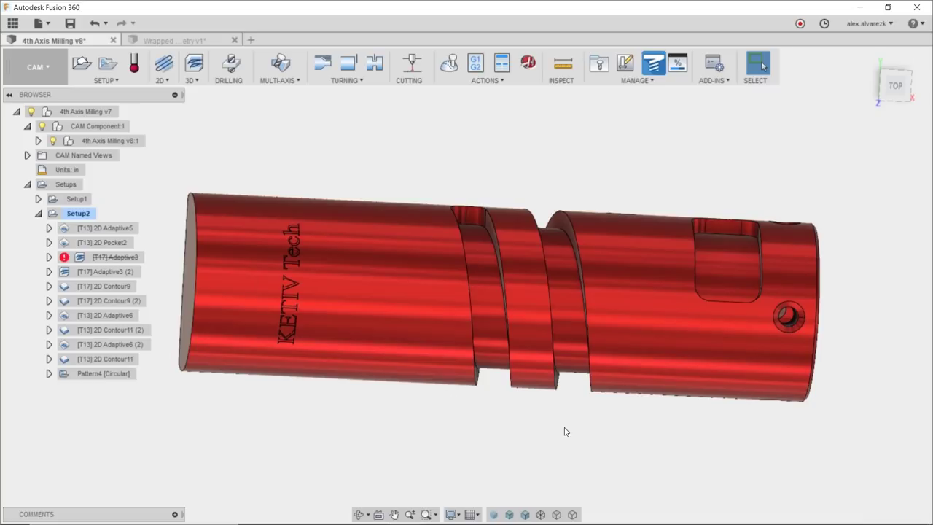
pyautogui.keyDown('shift'); pyautogui.moveTo(555, 431); pyautogui.dragTo(360, 200, button='middle'); pyautogui.keyUp('shift')
pyautogui.moveTo(338, 155); pyautogui.dragTo(379, 275, button='middle')
pyautogui.scroll(5, 370, 267)
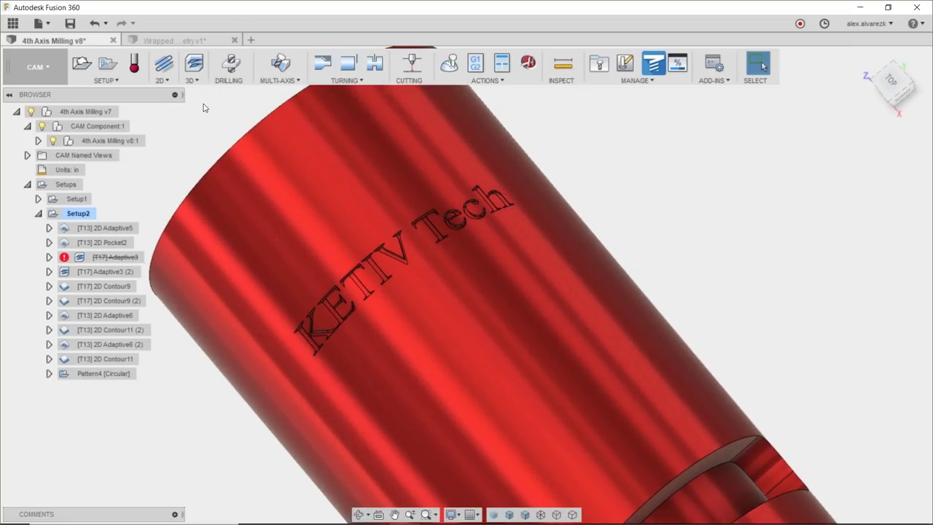
pyautogui.click(162, 79)
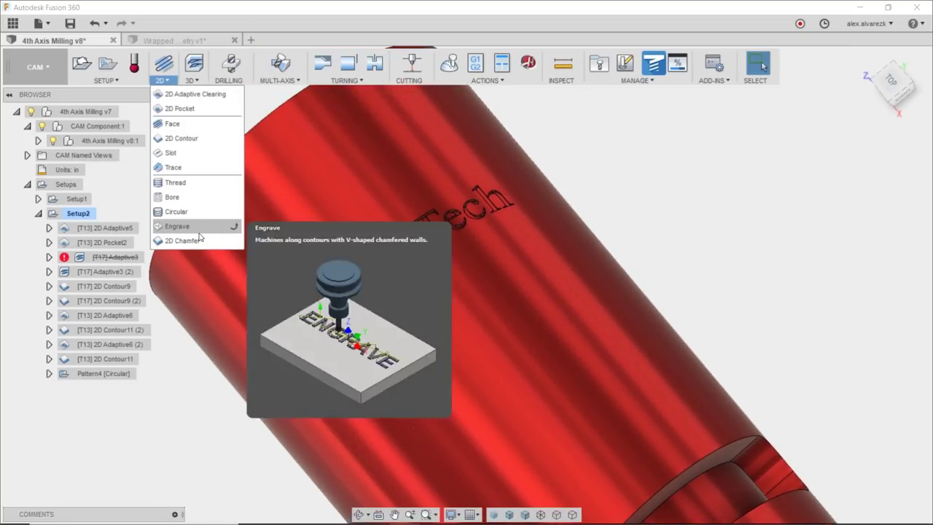
# Try a 2D Engrave operation on the lettering, cancel it, and start a 2D Contour instead.
pyautogui.click(211, 234)
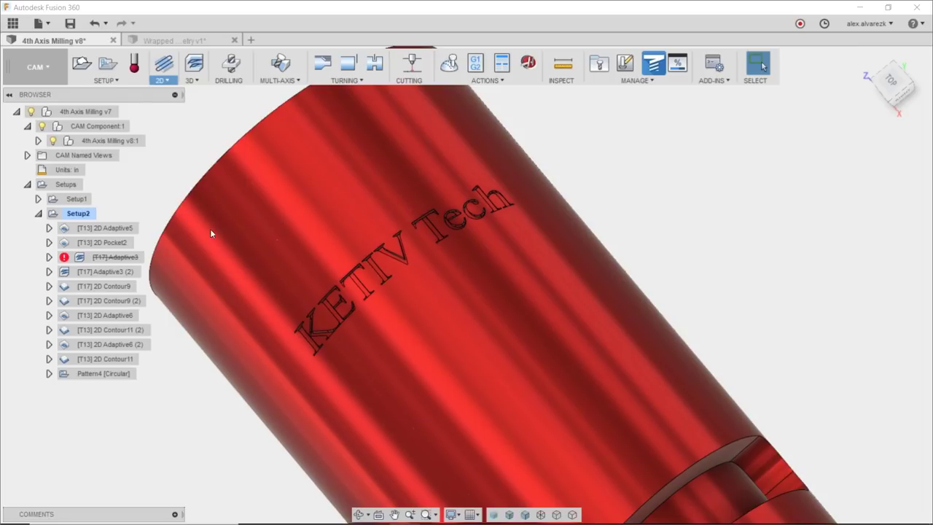
pyautogui.click(734, 84)
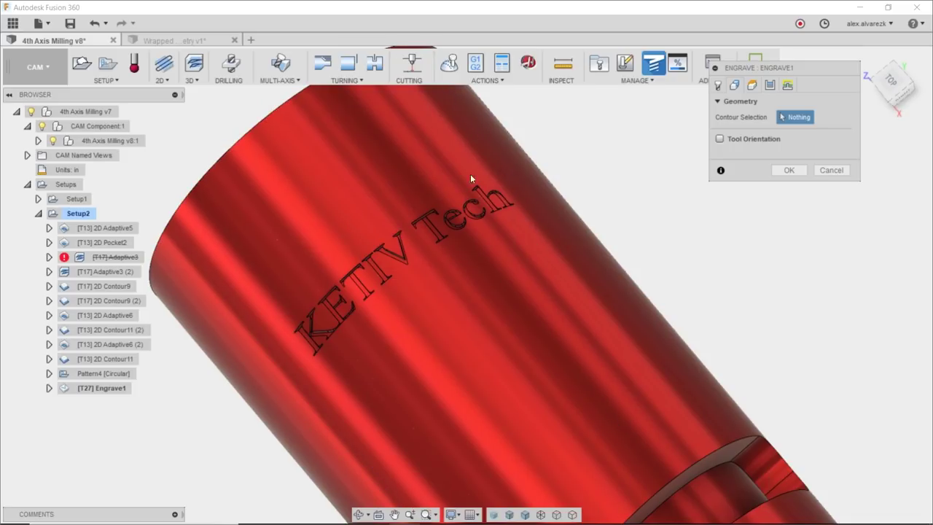
pyautogui.keyDown('shift'); pyautogui.moveTo(641, 218); pyautogui.dragTo(613, 343, button='middle'); pyautogui.keyUp('shift')
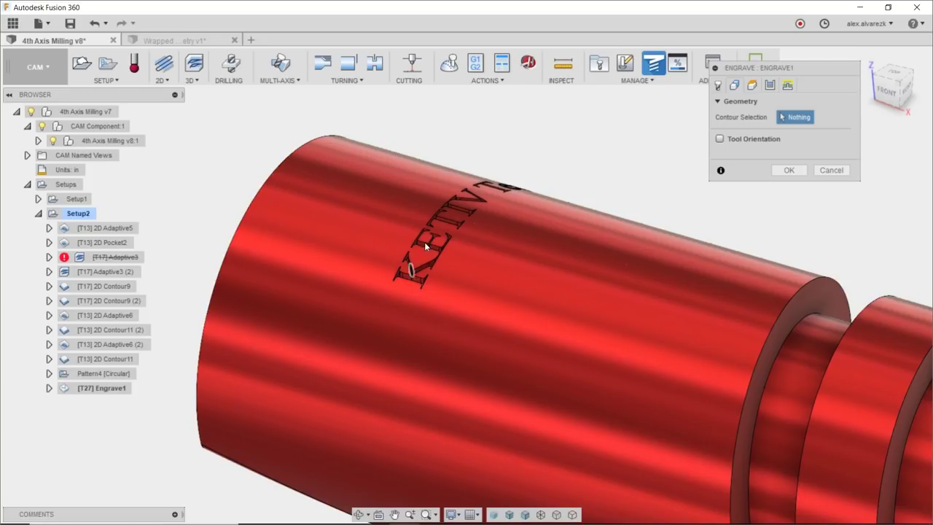
pyautogui.keyDown('shift'); pyautogui.moveTo(624, 162); pyautogui.dragTo(621, 156, button='middle'); pyautogui.keyUp('shift')
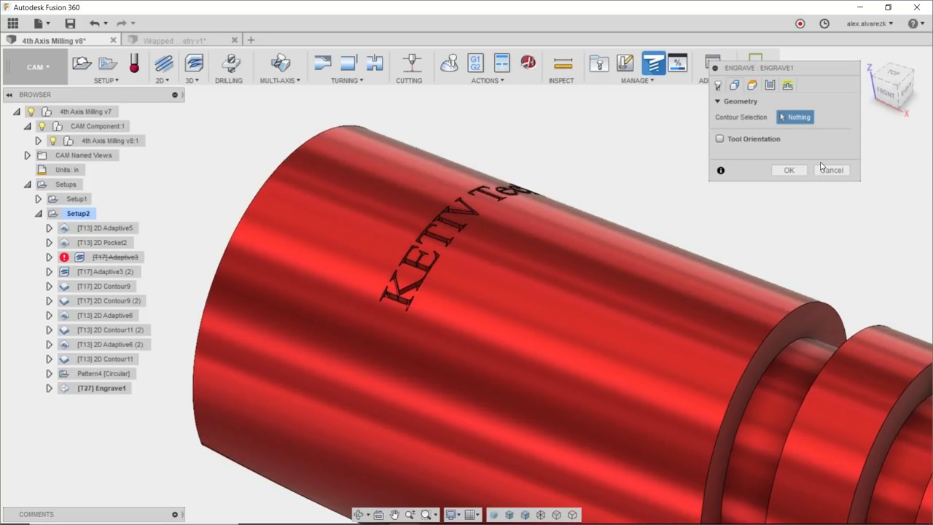
pyautogui.click(831, 169)
pyautogui.click(162, 80)
pyautogui.click(180, 139)
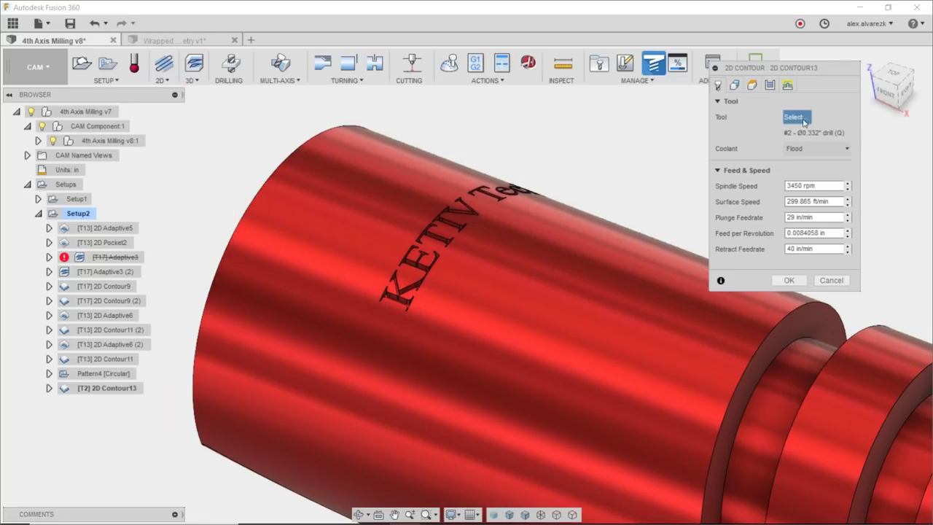
# Choose the Ø3/8" 45° chamfer mill as the contour's tool.
pyautogui.click(795, 117)
pyautogui.click(240, 261)
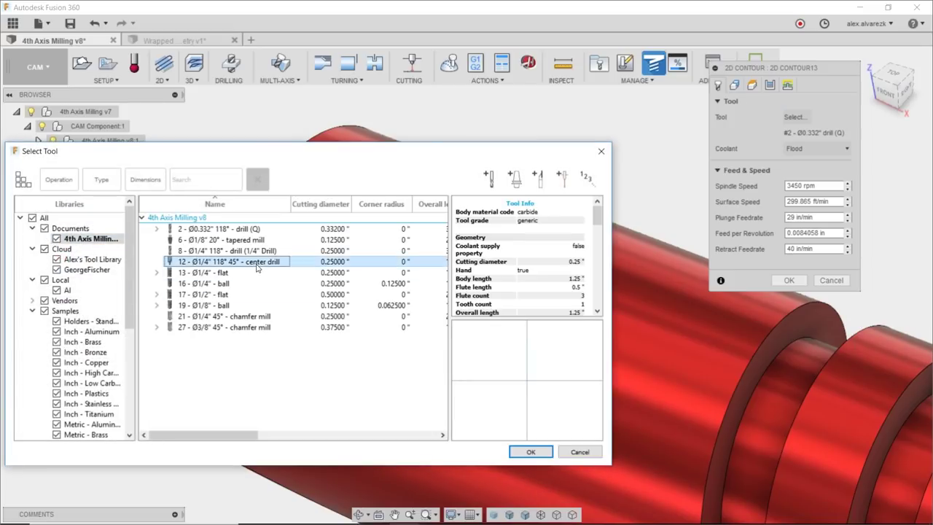
pyautogui.click(271, 316)
pyautogui.click(229, 327)
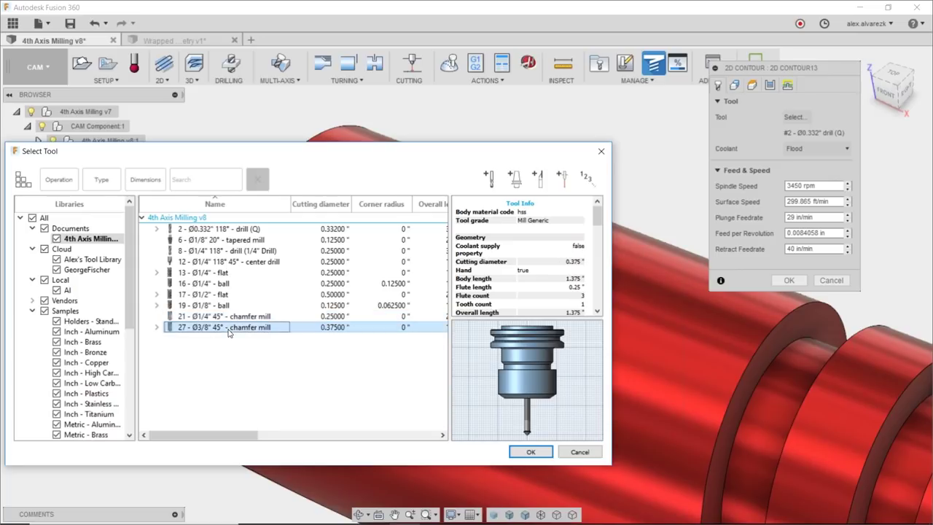
pyautogui.click(526, 453)
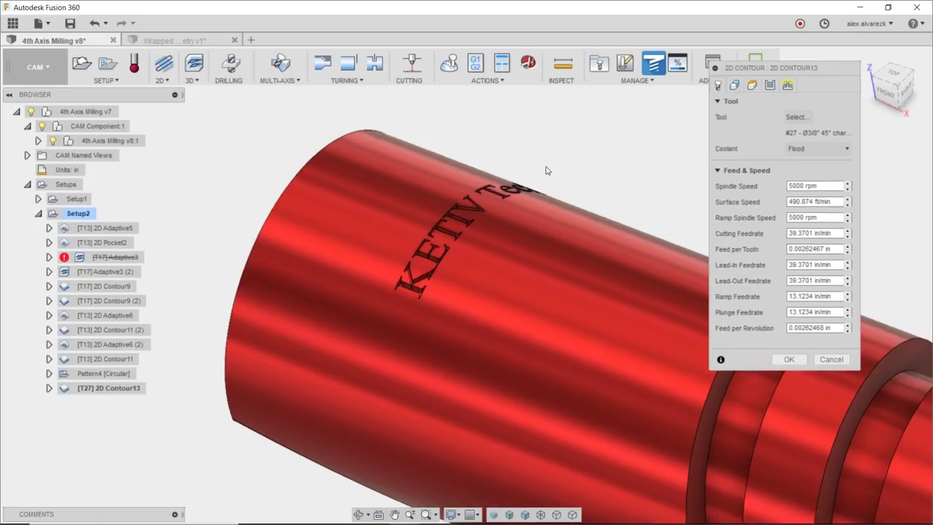
# Enable Wrap Toolpath and pick the 1.5 in radius cylinder face to wrap onto.
pyautogui.click(734, 84)
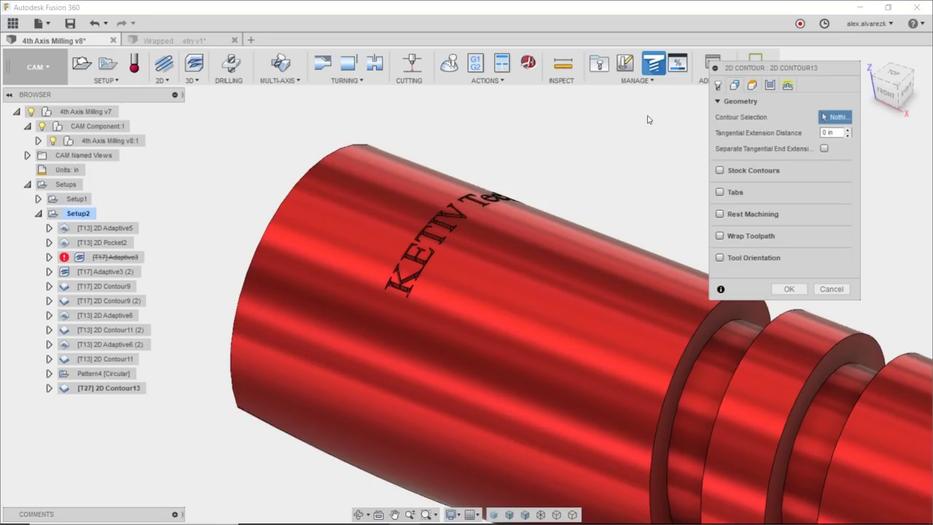
pyautogui.scroll(2, 387, 306)
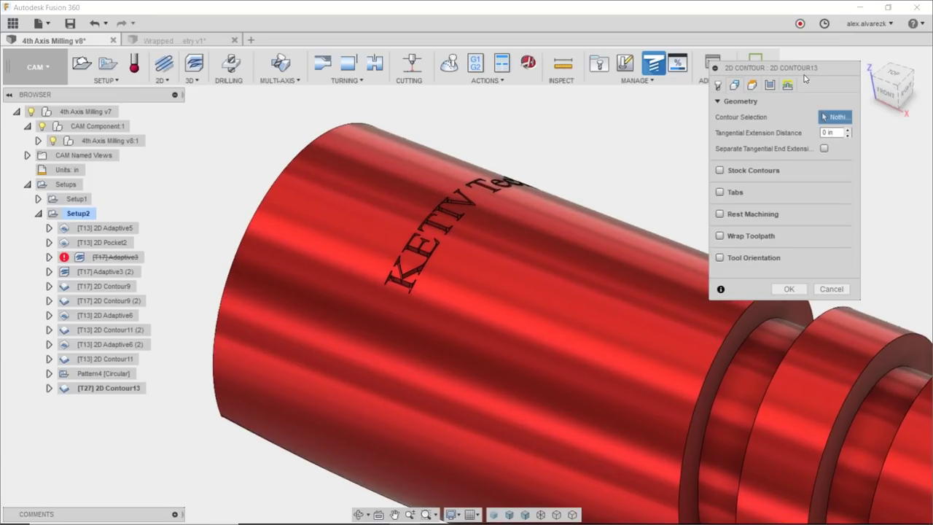
pyautogui.click(891, 74)
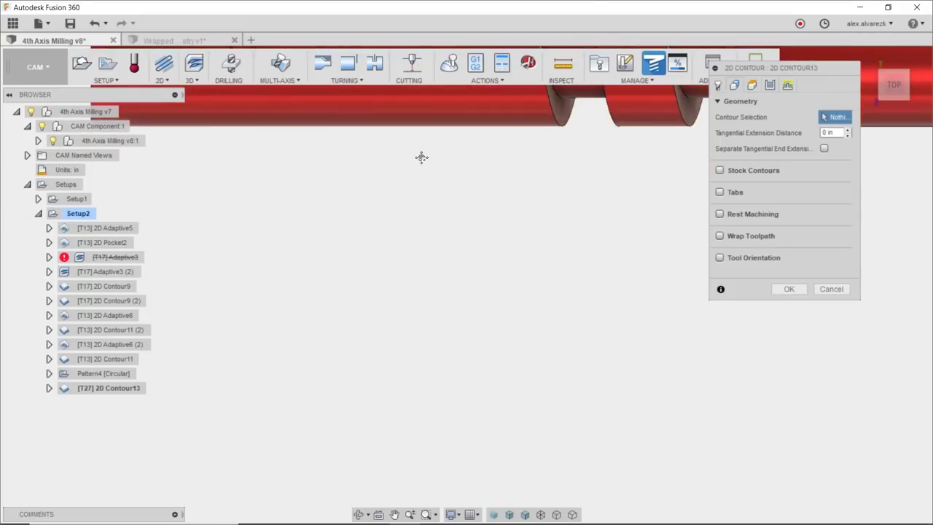
pyautogui.moveTo(421, 158); pyautogui.dragTo(441, 298, button='middle')
pyautogui.scroll(5, 386, 343)
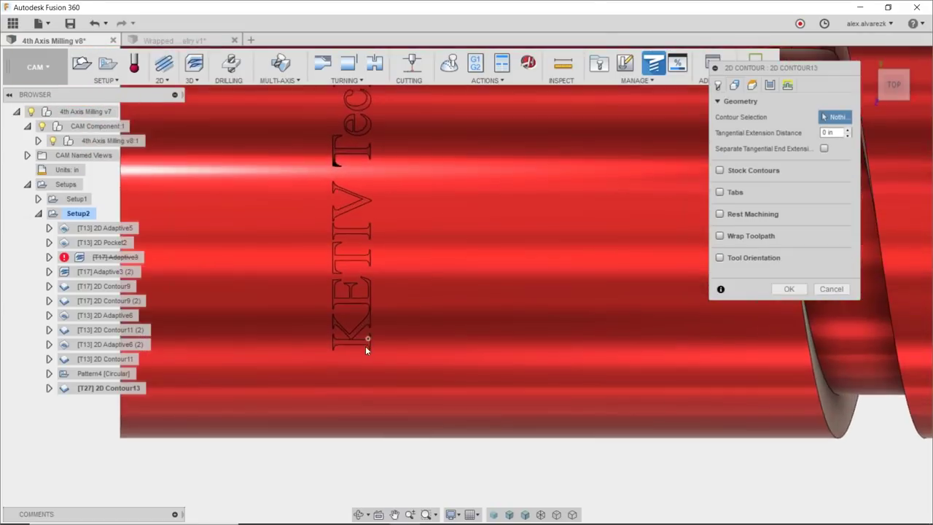
pyautogui.scroll(5, 353, 349)
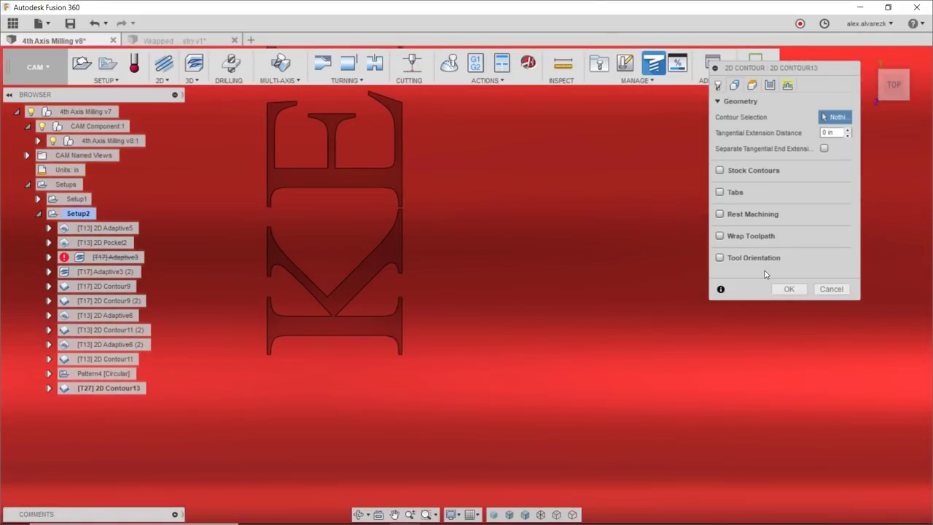
pyautogui.click(719, 235)
pyautogui.scroll(-6, 553, 328)
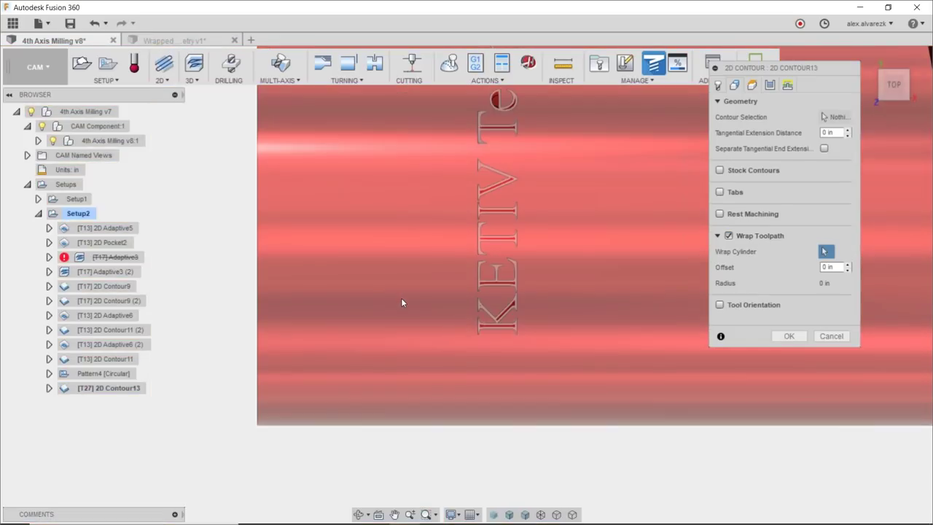
pyautogui.click(387, 360)
pyautogui.moveTo(387, 360); pyautogui.dragTo(353, 362, button='middle')
pyautogui.click(815, 118)
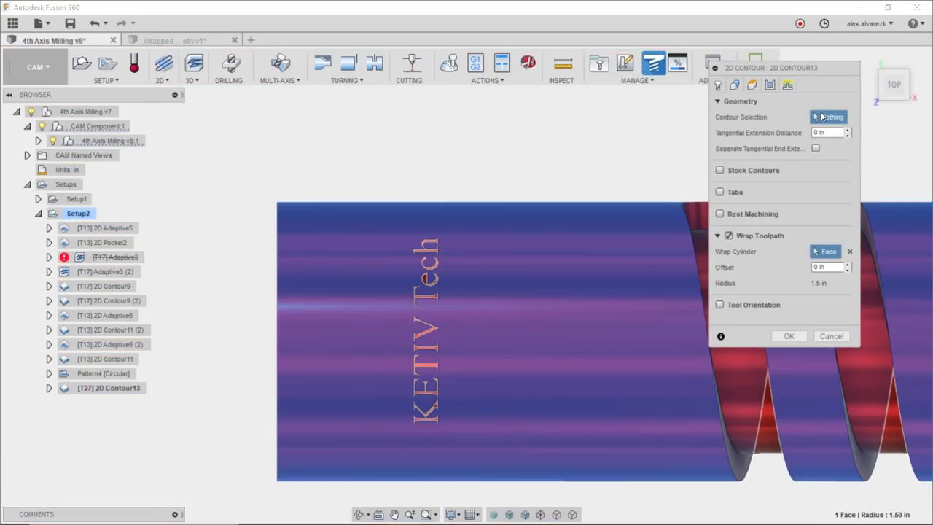
pyautogui.scroll(5, 428, 464)
# Chain the outlines of the letters K and E as closed contours.
pyautogui.scroll(1, 427, 375)
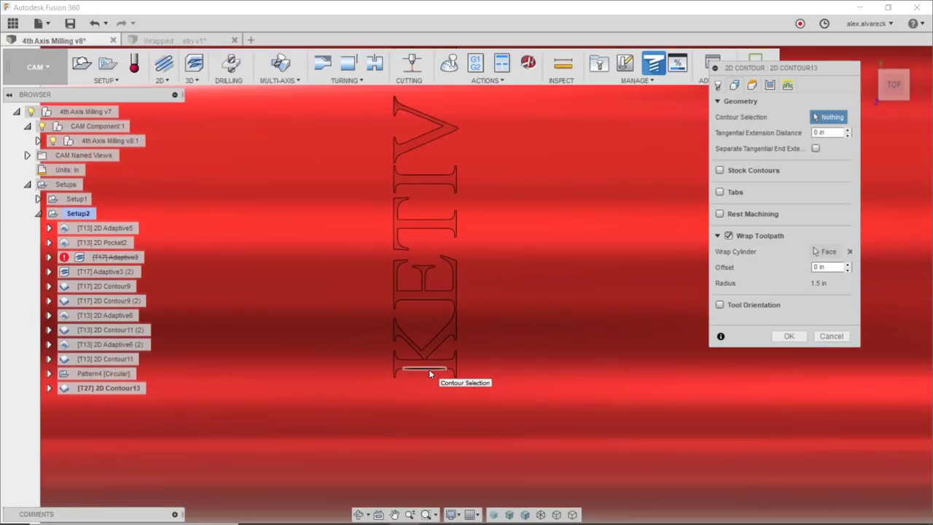
pyautogui.scroll(2, 442, 357)
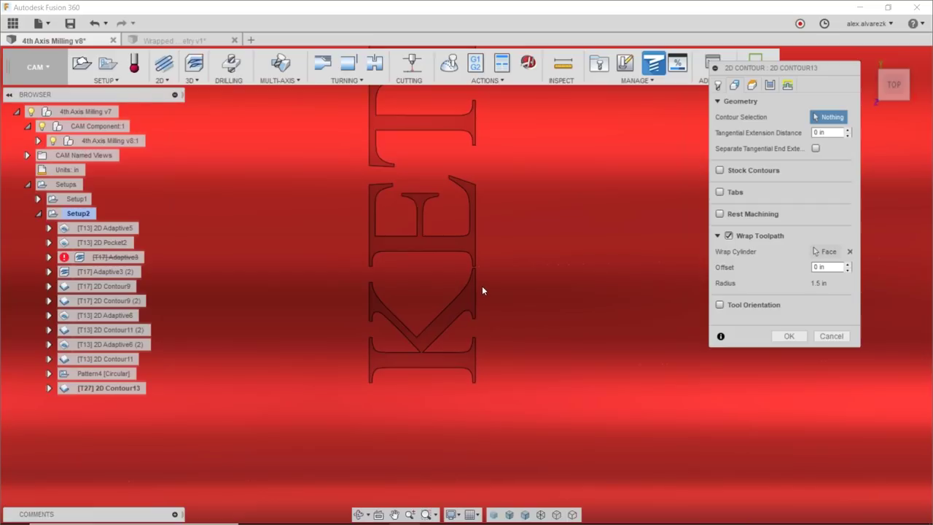
pyautogui.click(397, 368)
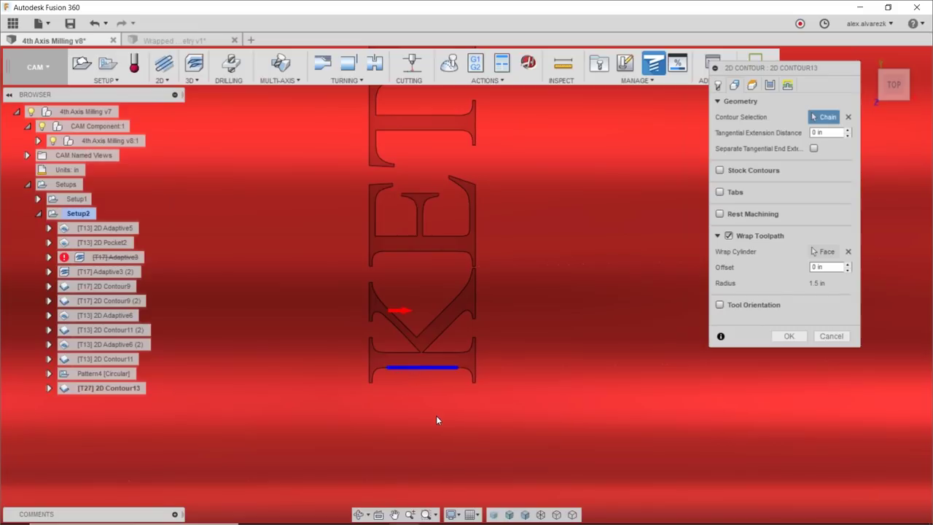
pyautogui.click(433, 368)
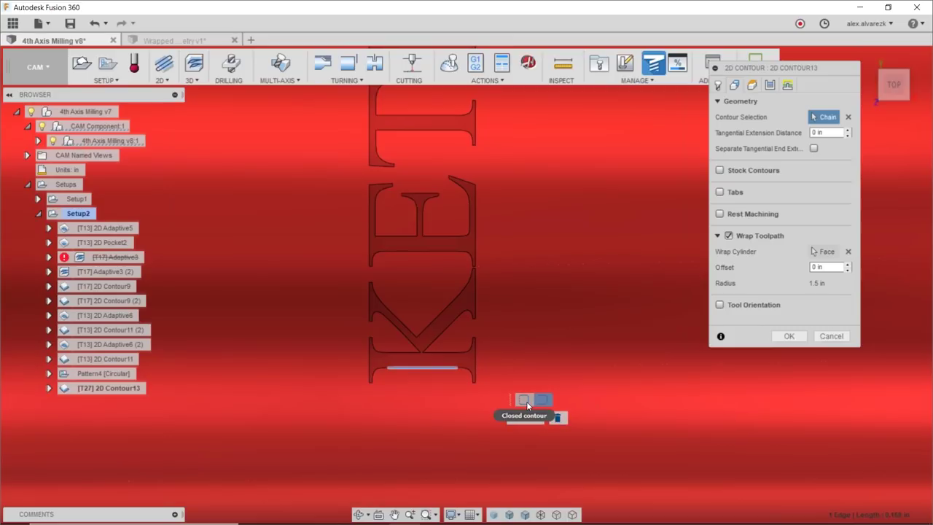
pyautogui.click(524, 400)
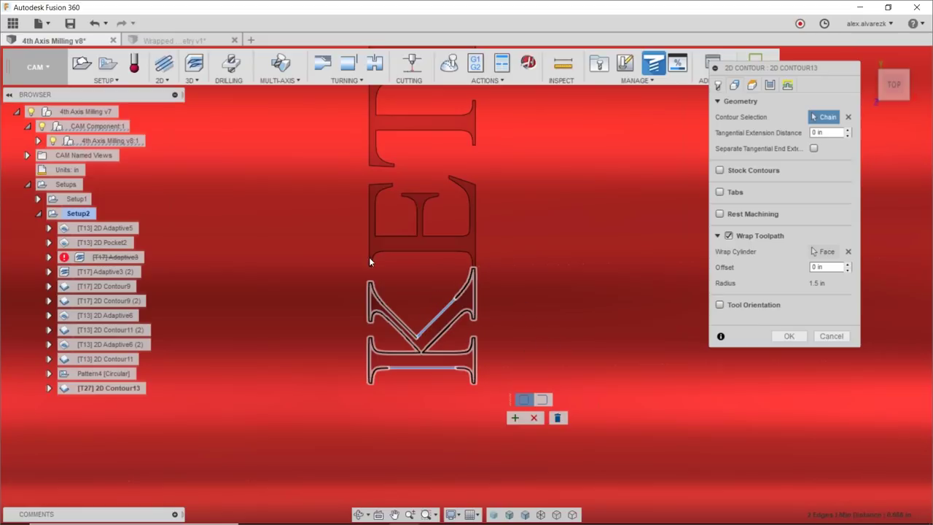
pyautogui.click(514, 419)
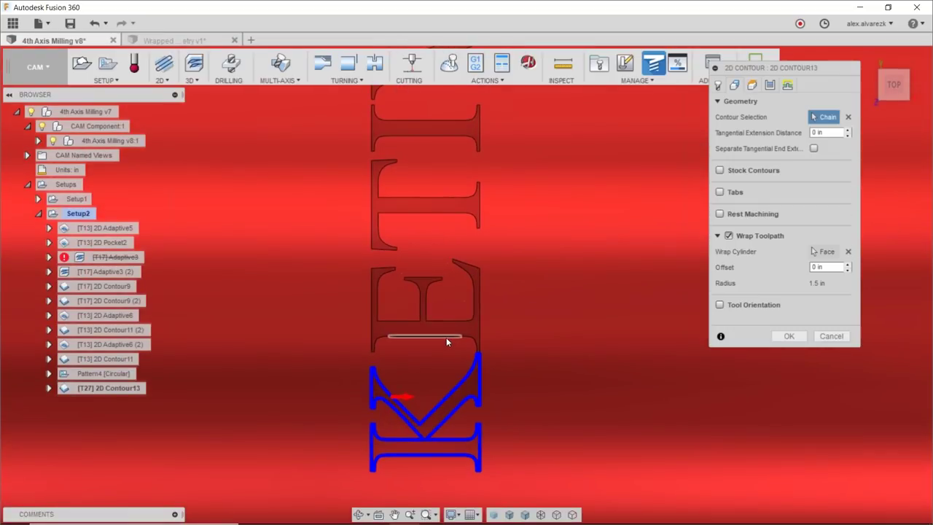
pyautogui.click(446, 337)
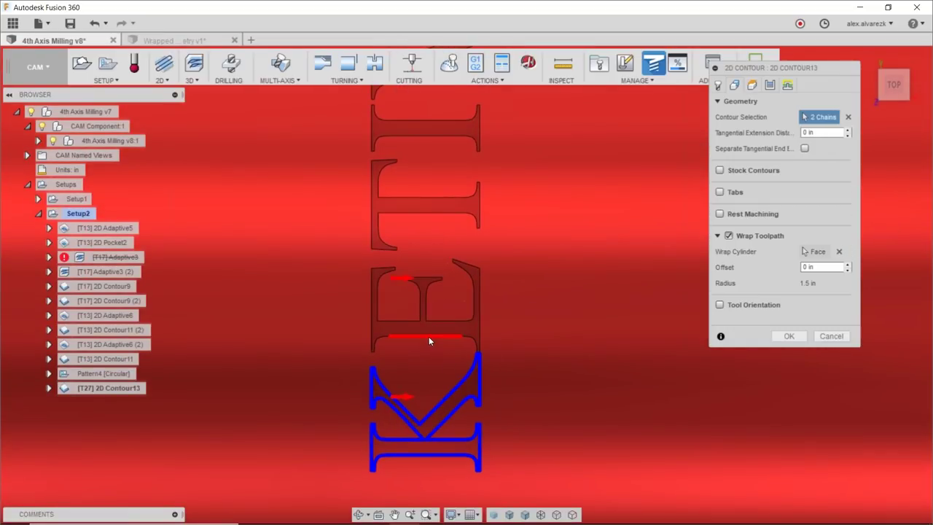
pyautogui.click(429, 336)
pyautogui.click(516, 368)
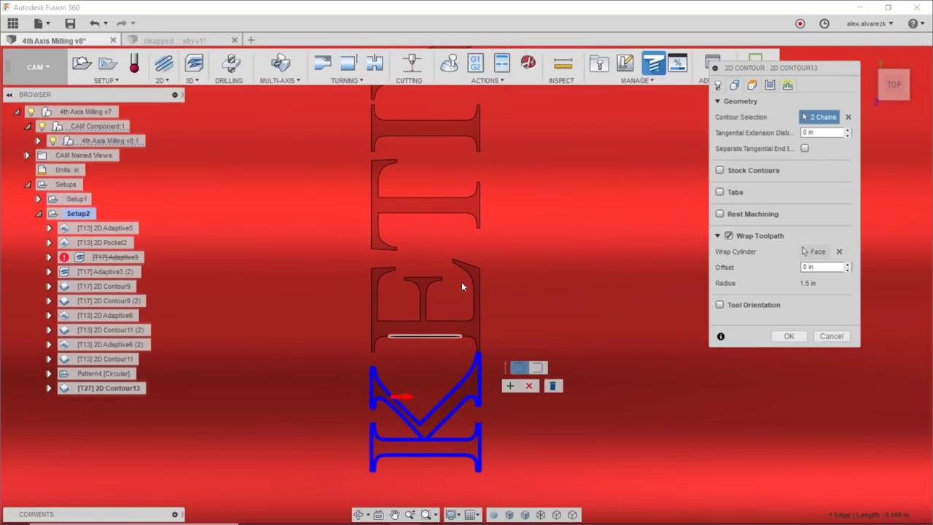
pyautogui.click(510, 386)
# Add closed contour chains for the letters T, I and V.
pyautogui.keyDown('shift'); pyautogui.moveTo(513, 313); pyautogui.dragTo(424, 365, button='middle'); pyautogui.keyUp('shift')
pyautogui.click(423, 364)
pyautogui.click(416, 364)
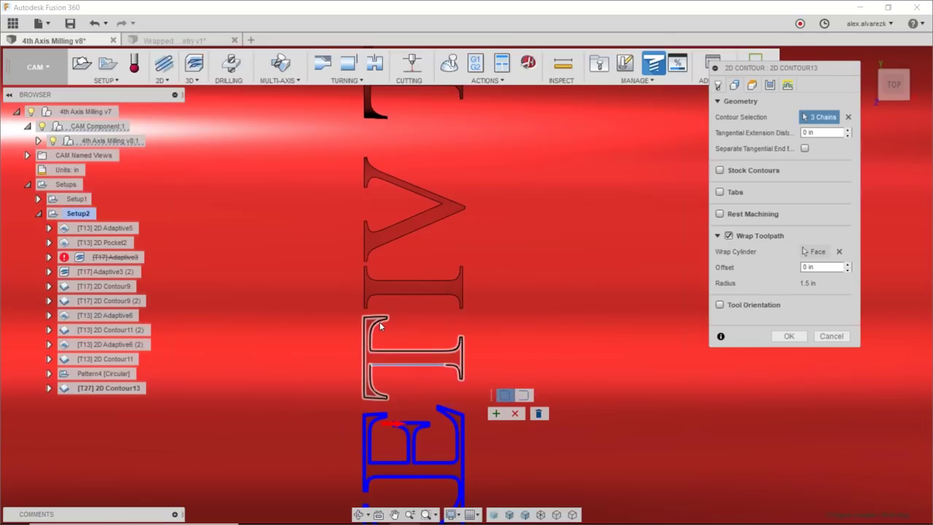
pyautogui.click(494, 414)
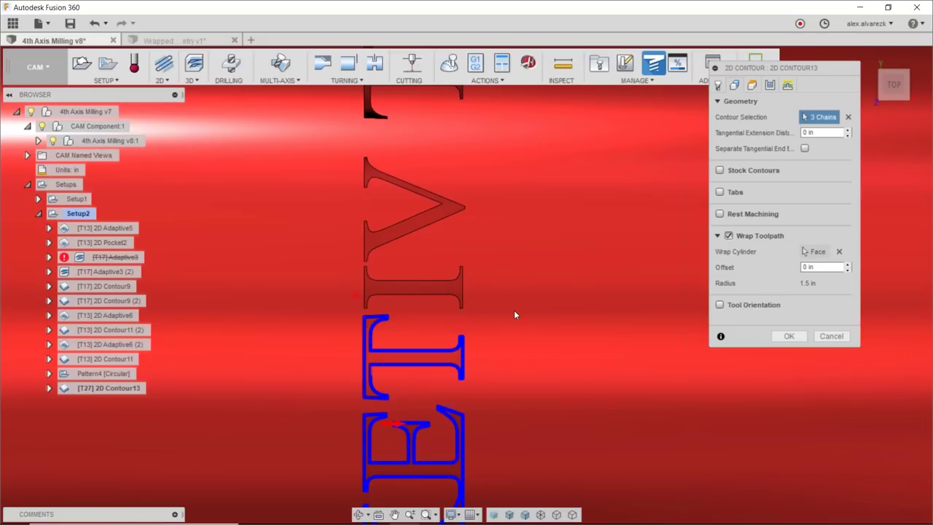
pyautogui.keyDown('shift'); pyautogui.moveTo(514, 313); pyautogui.dragTo(437, 335, button='middle'); pyautogui.keyUp('shift')
pyautogui.click(429, 337)
pyautogui.click(429, 337)
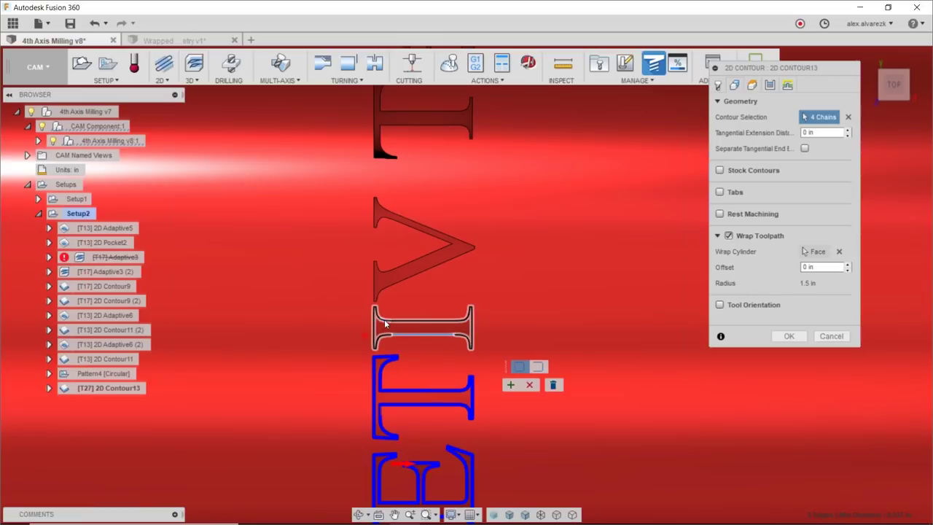
pyautogui.click(512, 384)
pyautogui.keyDown('shift'); pyautogui.moveTo(518, 367); pyautogui.dragTo(445, 328, button='middle'); pyautogui.keyUp('shift')
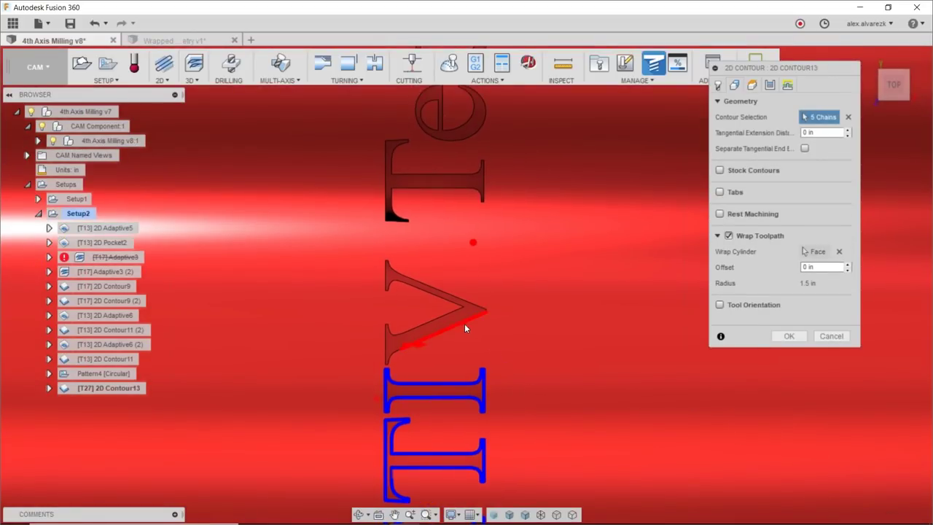
pyautogui.click(462, 323)
pyautogui.click(554, 355)
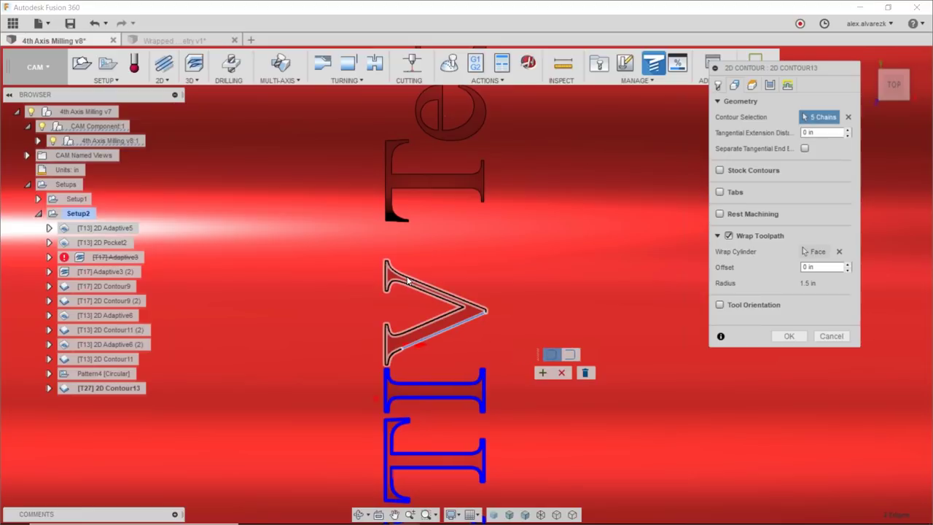
pyautogui.click(542, 372)
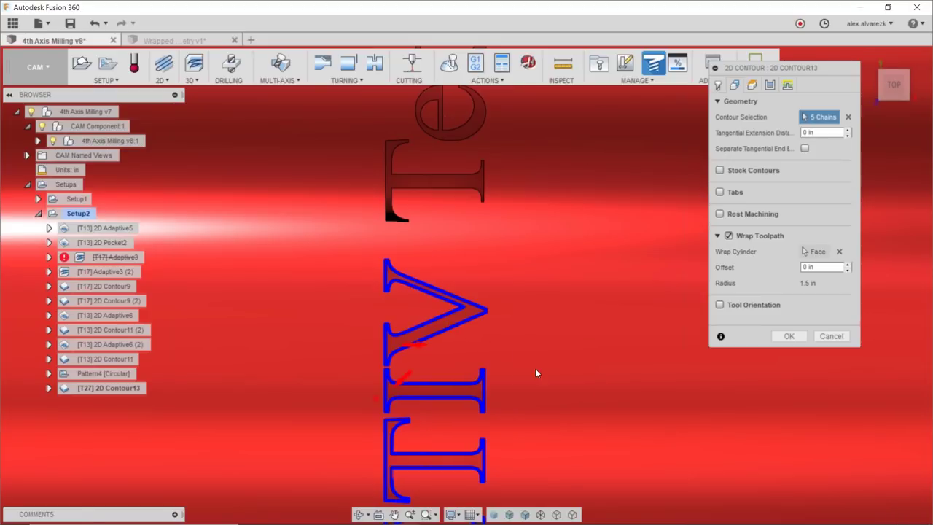
pyautogui.scroll(-5, 535, 369)
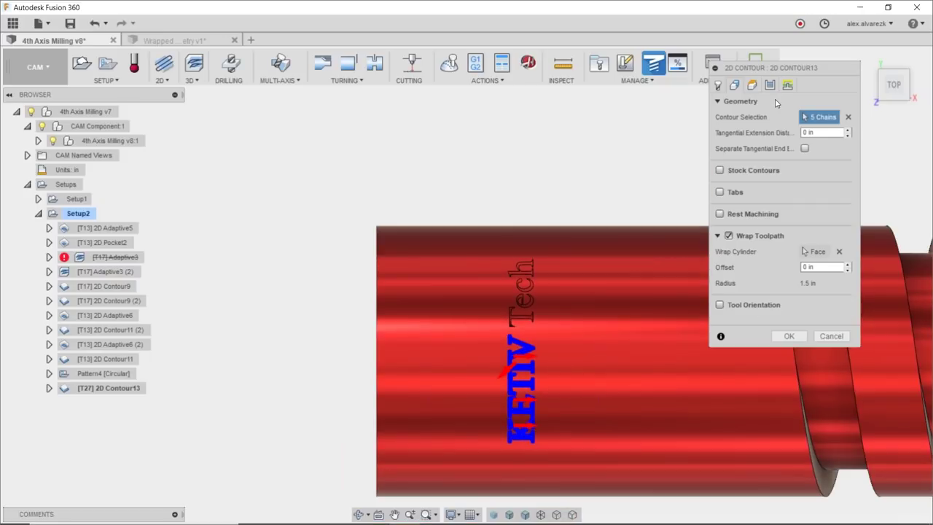
pyautogui.click(755, 86)
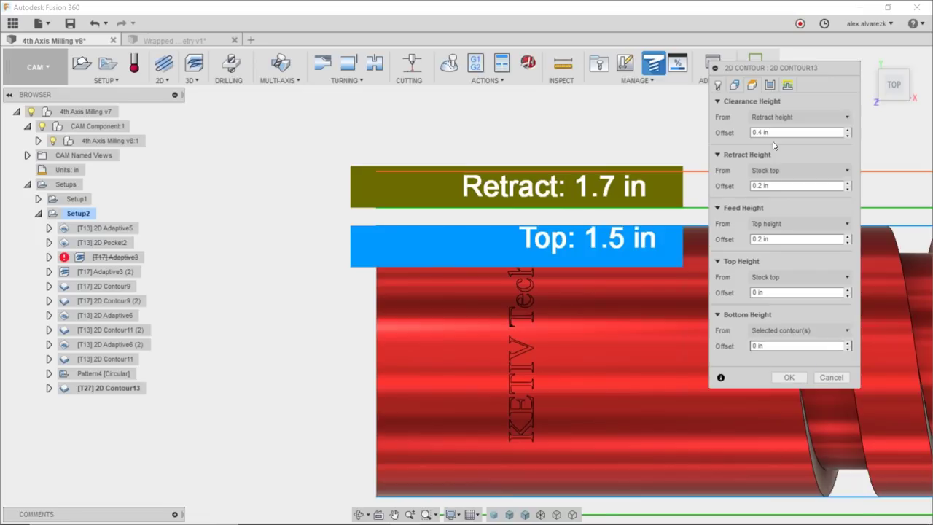
# Uncheck Chamfer and set stock to leave to radial 0 and axial -0.005 in.
pyautogui.click(769, 86)
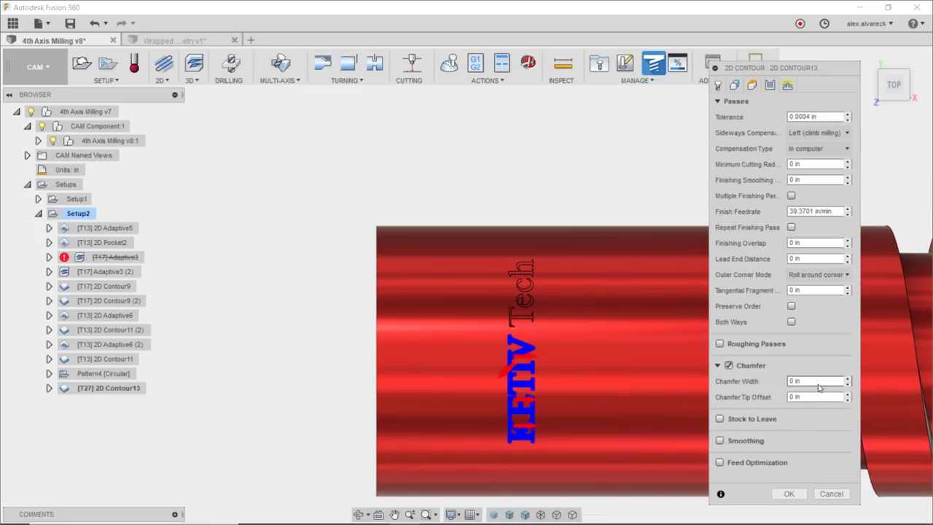
pyautogui.click(729, 365)
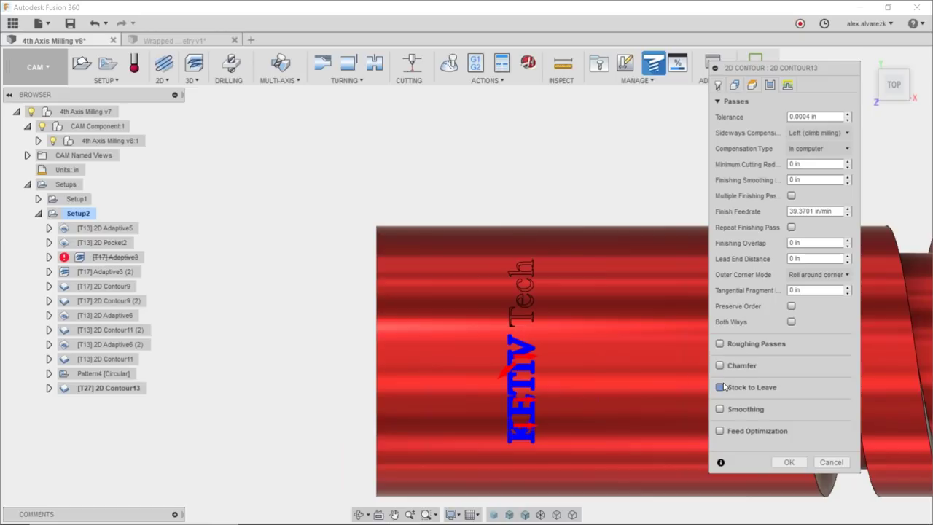
pyautogui.click(720, 387)
pyautogui.write('0')
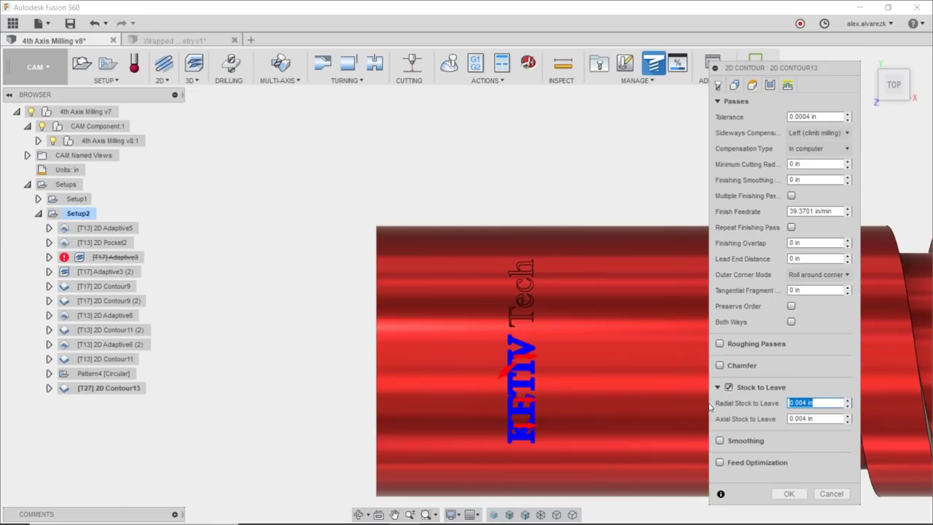
pyautogui.click(817, 419)
pyautogui.doubleClick(817, 419)
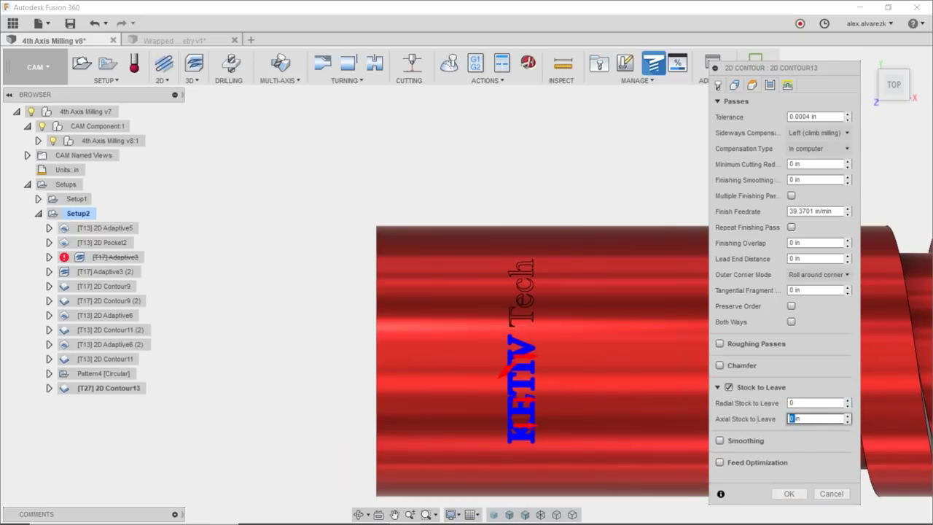
pyautogui.write('-.00')
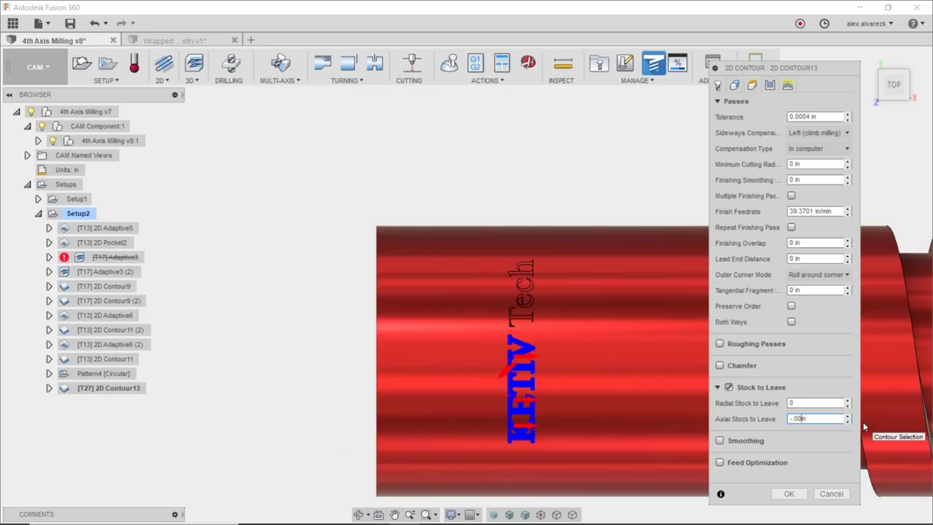
pyautogui.write('5')
pyautogui.click(786, 498)
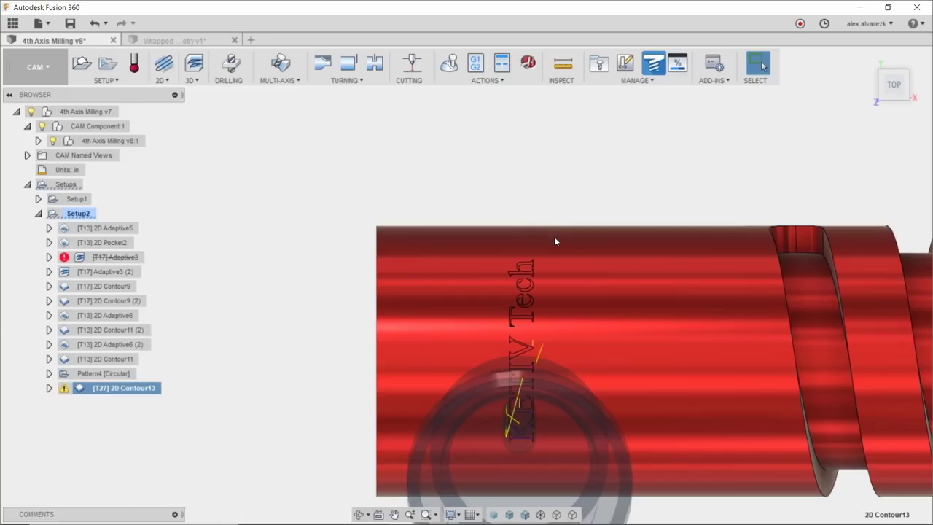
# Edit 2D Contour13 to uncheck Lead-In and Lead-Out on the Linking tab.
pyautogui.keyDown('shift'); pyautogui.moveTo(591, 280); pyautogui.dragTo(502, 349, button='middle'); pyautogui.keyUp('shift')
pyautogui.scroll(5, 522, 353)
pyautogui.scroll(8, 498, 331)
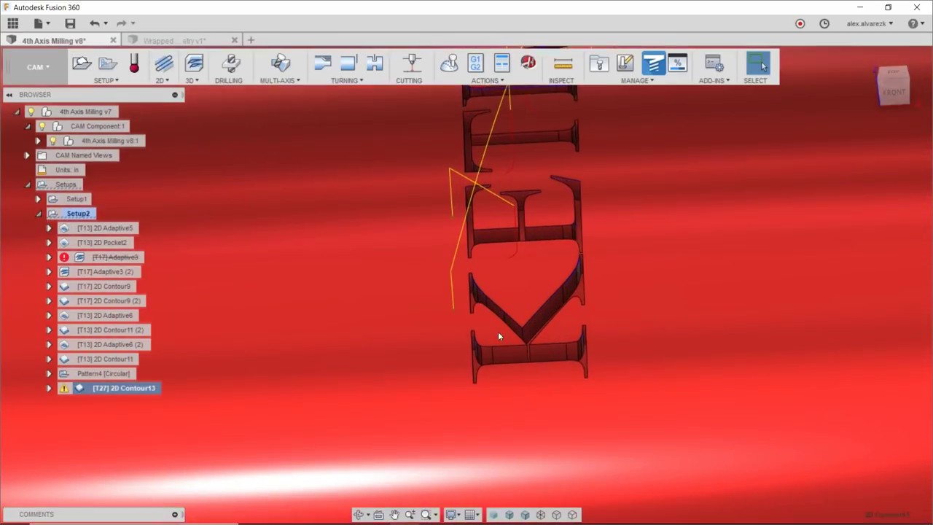
pyautogui.scroll(2, 467, 306)
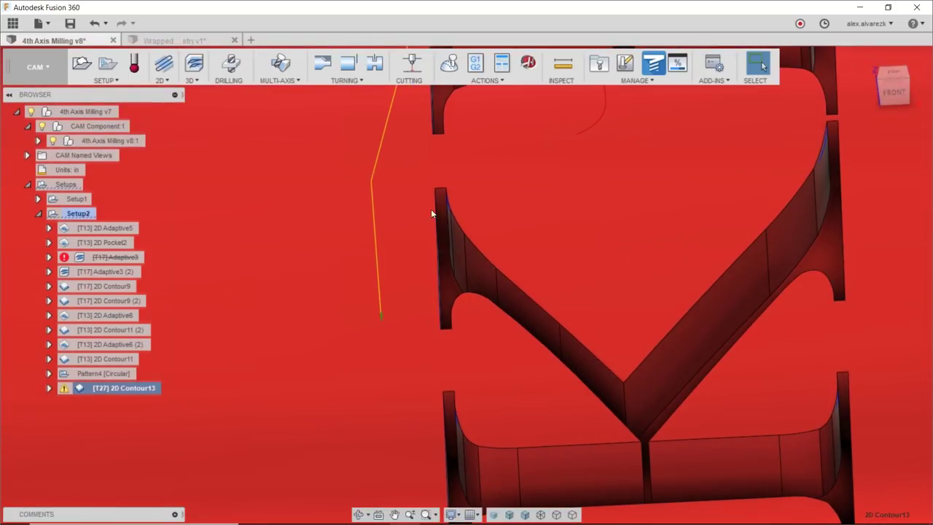
pyautogui.scroll(-3, 423, 283)
pyautogui.rightClick(145, 387)
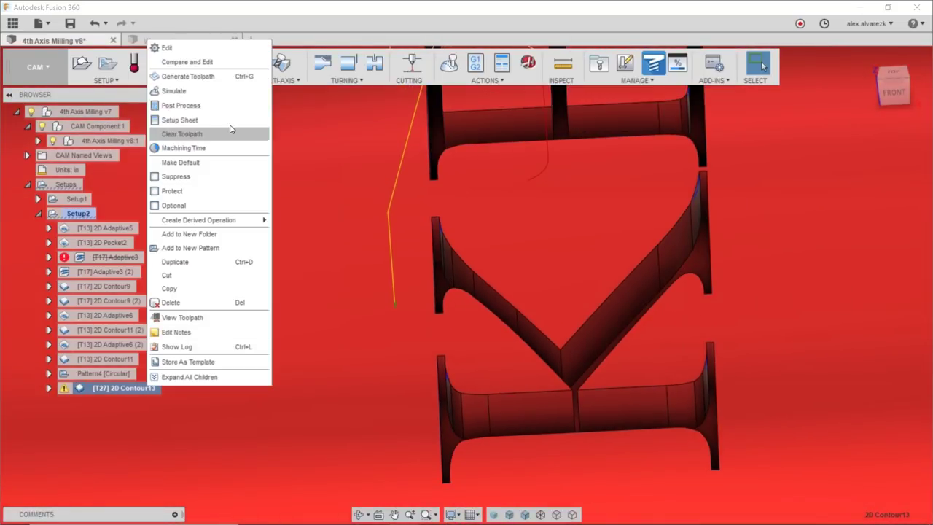
pyautogui.click(225, 61)
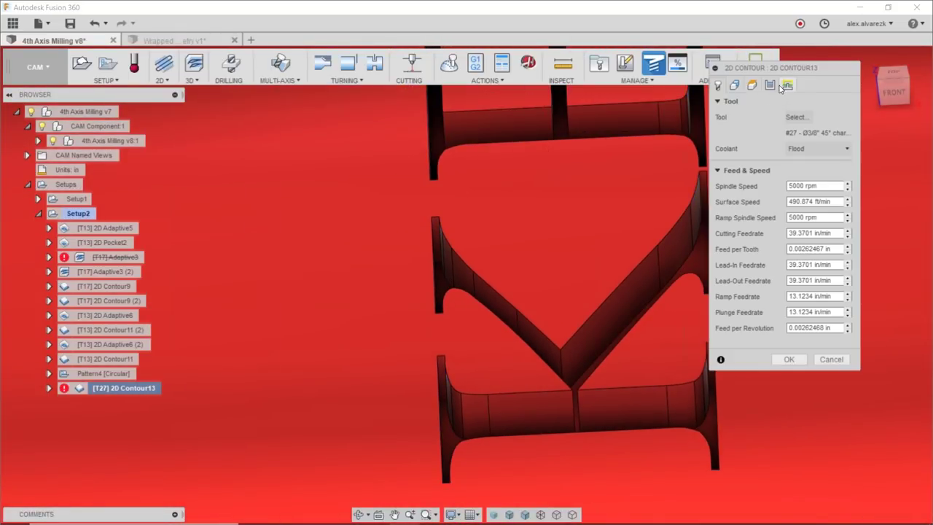
pyautogui.click(783, 86)
pyautogui.click(791, 217)
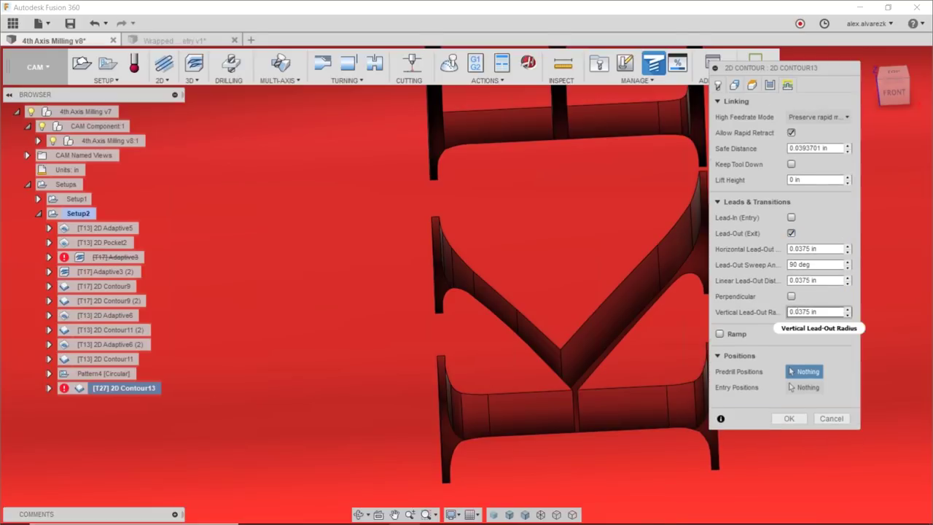
pyautogui.click(791, 232)
pyautogui.click(790, 341)
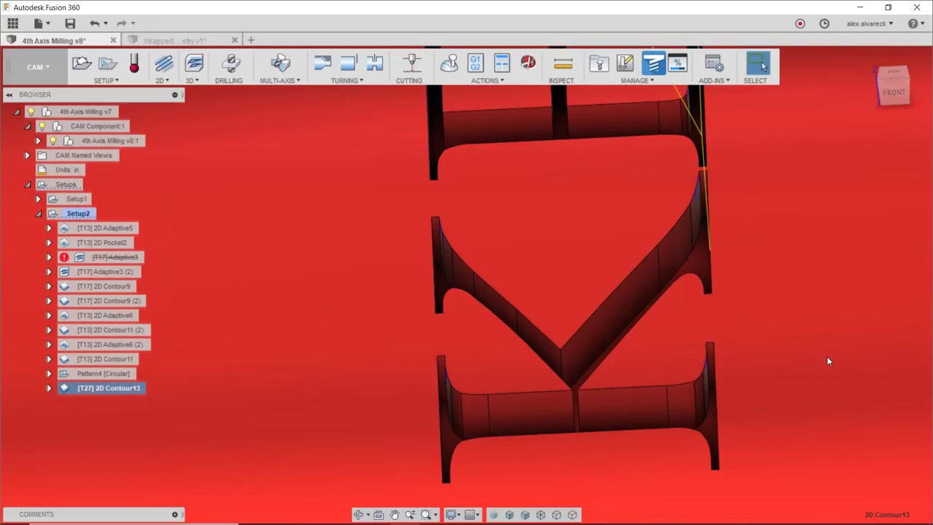
# Orbit and zoom to view the tool above the cylinder, the lettering and the end face.
pyautogui.scroll(-5, 827, 357)
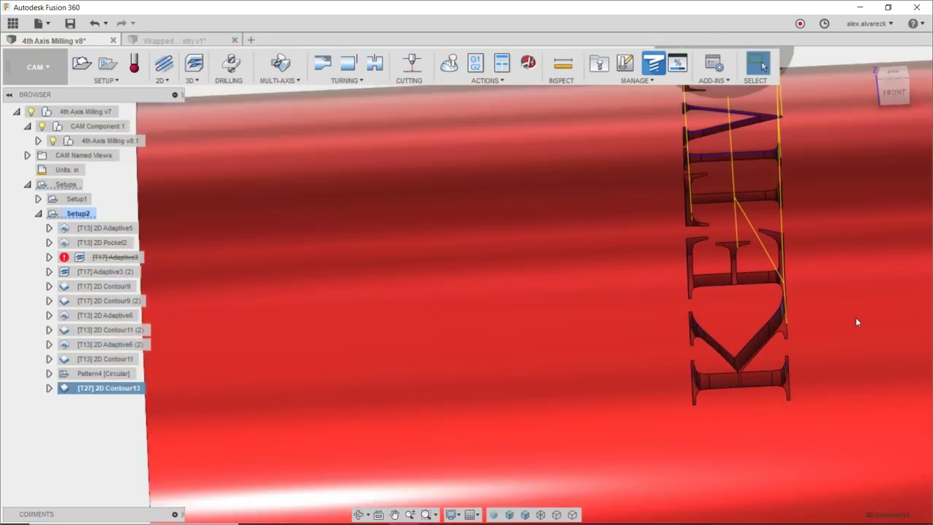
pyautogui.keyDown('shift'); pyautogui.moveTo(856, 320); pyautogui.dragTo(677, 294, button='middle'); pyautogui.keyUp('shift')
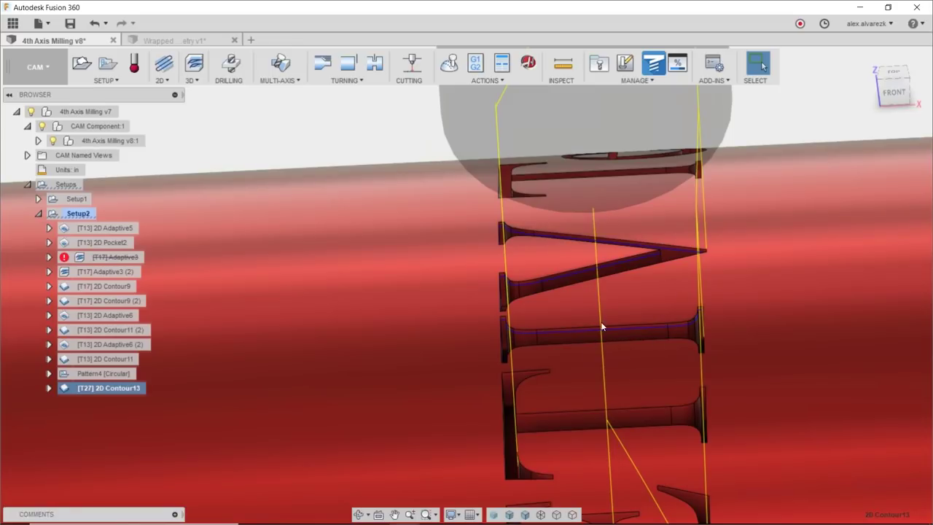
pyautogui.scroll(-5, 632, 360)
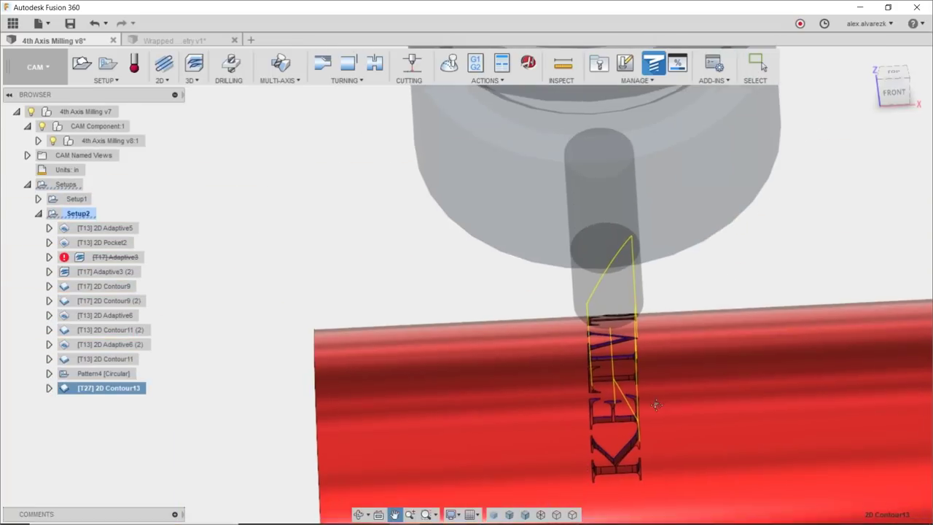
pyautogui.keyDown('shift'); pyautogui.moveTo(608, 349); pyautogui.dragTo(583, 318, button='middle'); pyautogui.keyUp('shift')
pyautogui.scroll(-5, 583, 318)
pyautogui.keyDown('shift'); pyautogui.moveTo(664, 363); pyautogui.dragTo(719, 347, button='middle'); pyautogui.keyUp('shift')
# Zoom out and repeat the 2D Contour command to start 2D Contour14.
pyautogui.scroll(3, 702, 338)
pyautogui.scroll(1, 704, 343)
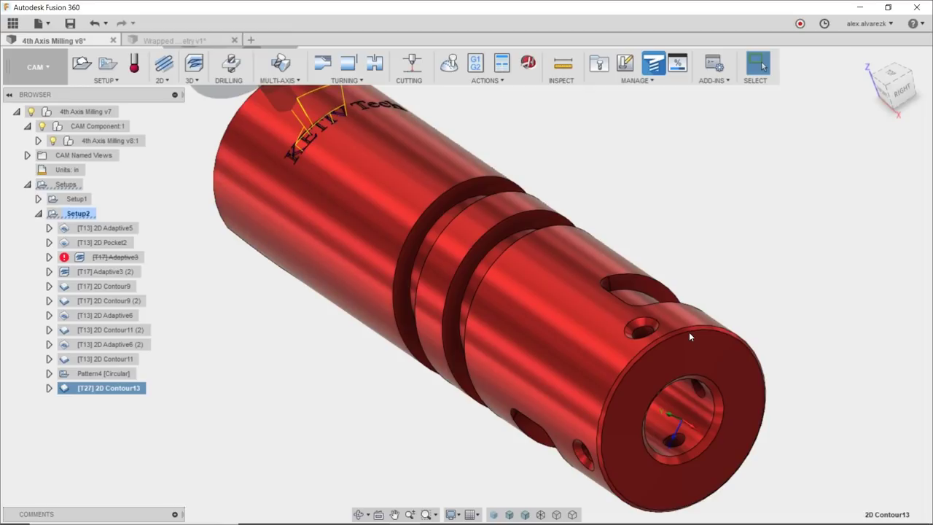
pyautogui.press('Return')
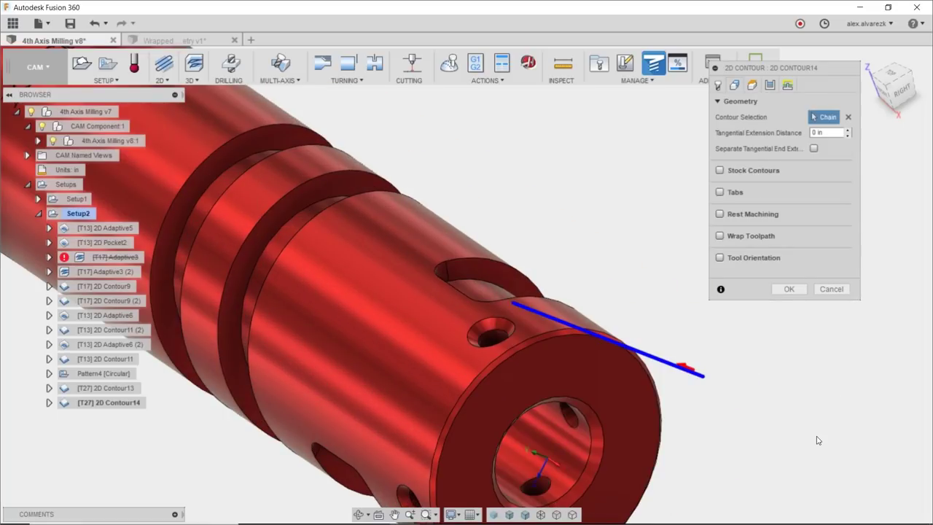
# Turn on Wrap Toolpath onto the cylinder face and try to accept 2D Contour14.
pyautogui.click(720, 236)
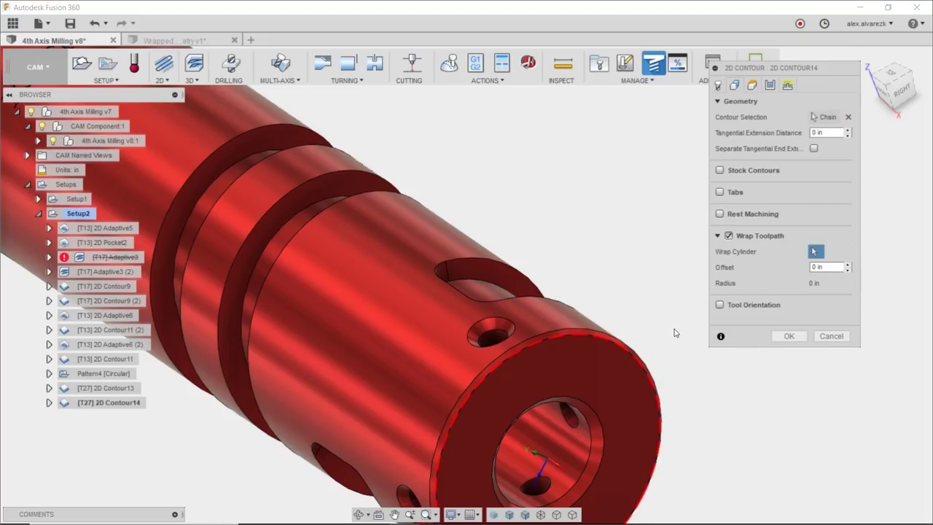
pyautogui.click(409, 365)
pyautogui.click(791, 336)
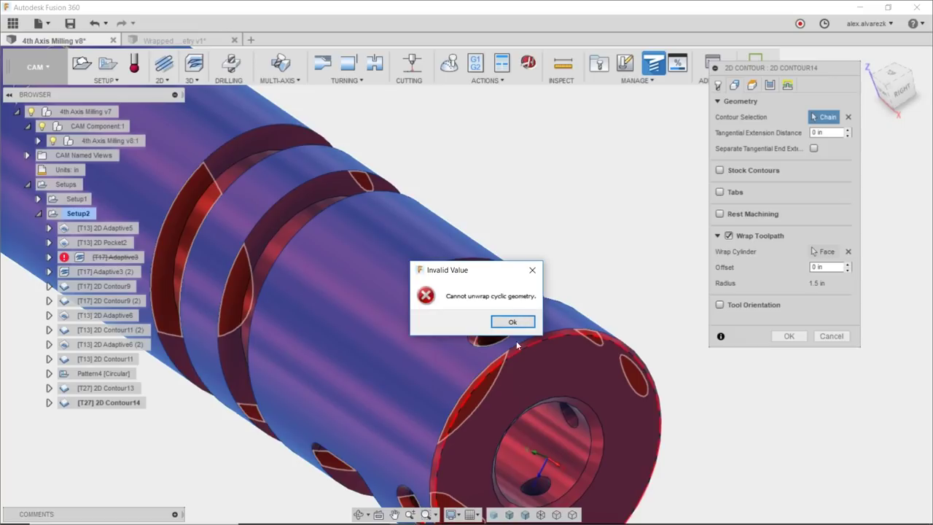
# Dismiss the cyclic-geometry Invalid Value error and cancel 2D Contour14.
pyautogui.moveTo(498, 270); pyautogui.dragTo(548, 187)
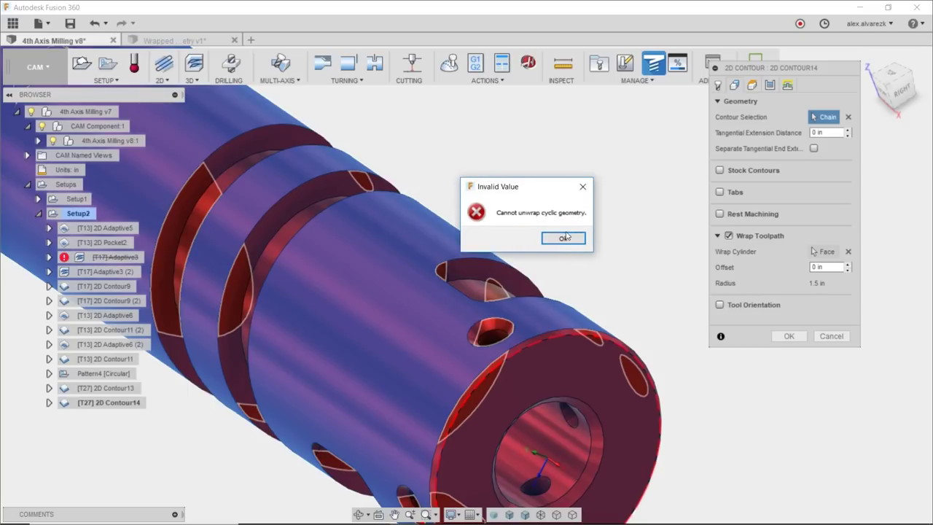
pyautogui.click(583, 188)
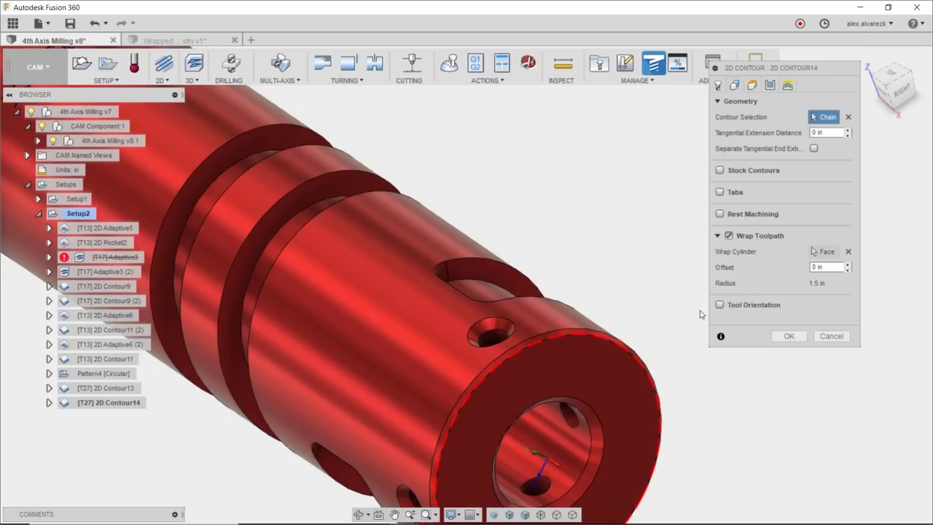
pyautogui.click(832, 337)
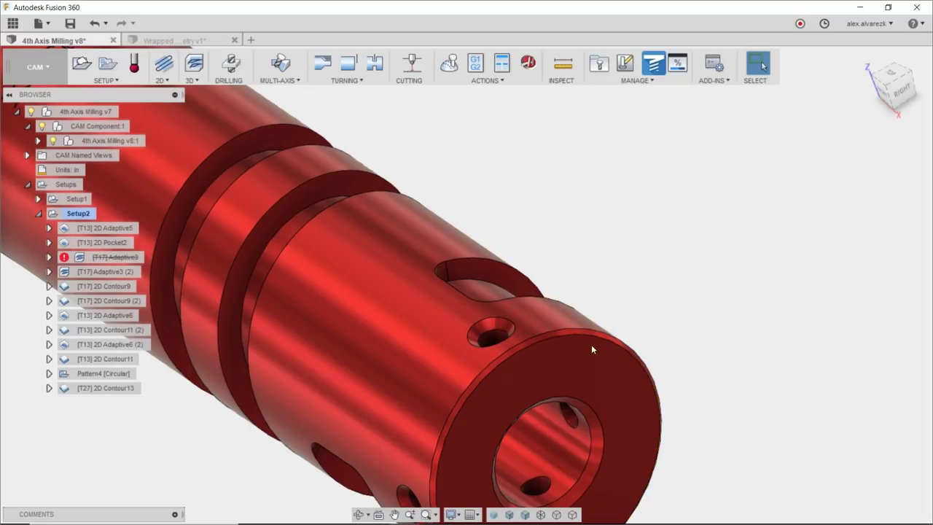
pyautogui.moveTo(532, 394); pyautogui.dragTo(536, 277, button='middle')
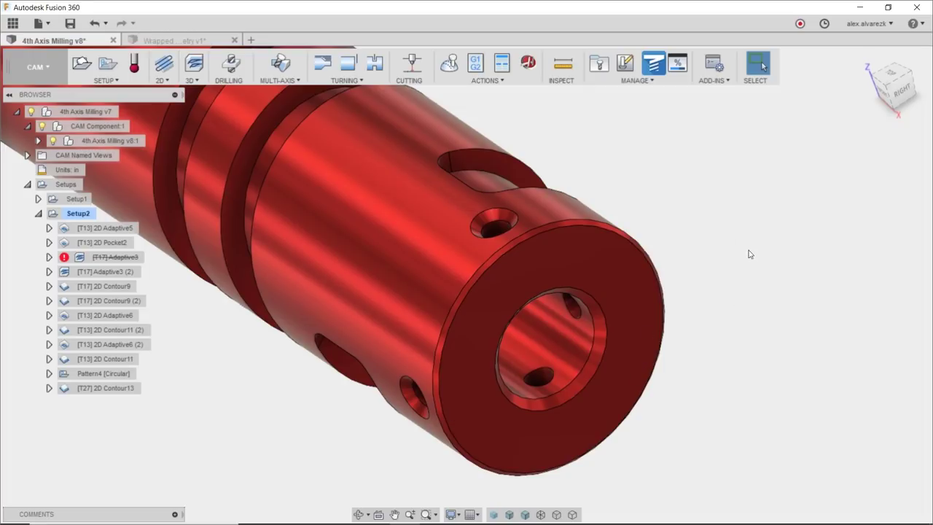
pyautogui.click(167, 81)
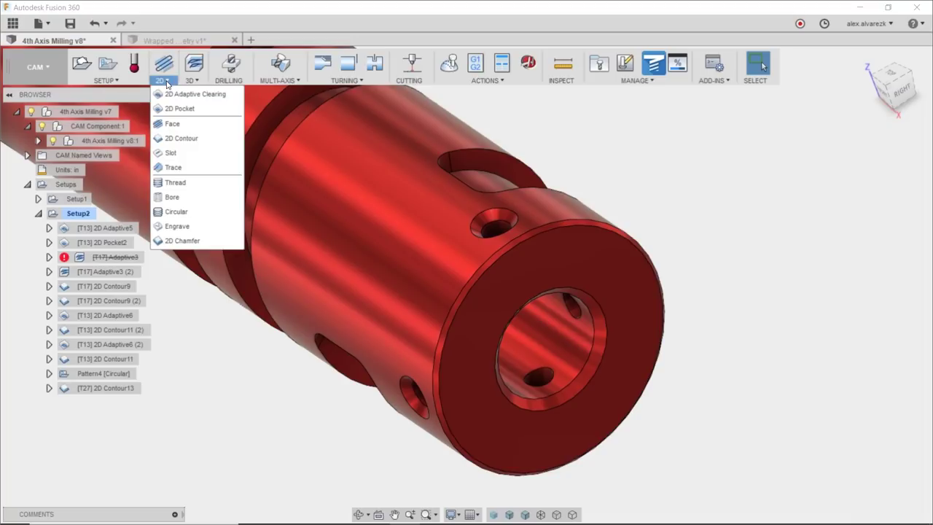
pyautogui.click(182, 139)
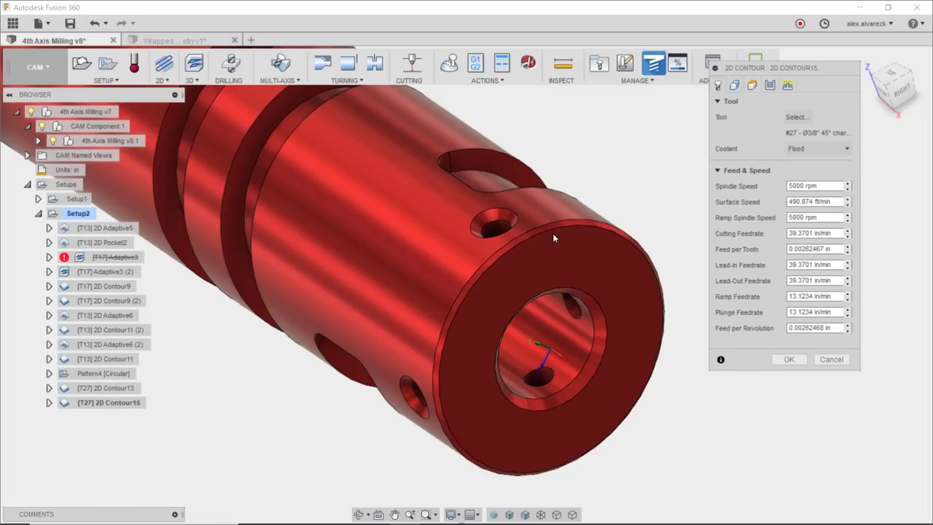
pyautogui.keyDown('shift'); pyautogui.moveTo(599, 445); pyautogui.dragTo(635, 312, button='middle'); pyautogui.keyUp('shift')
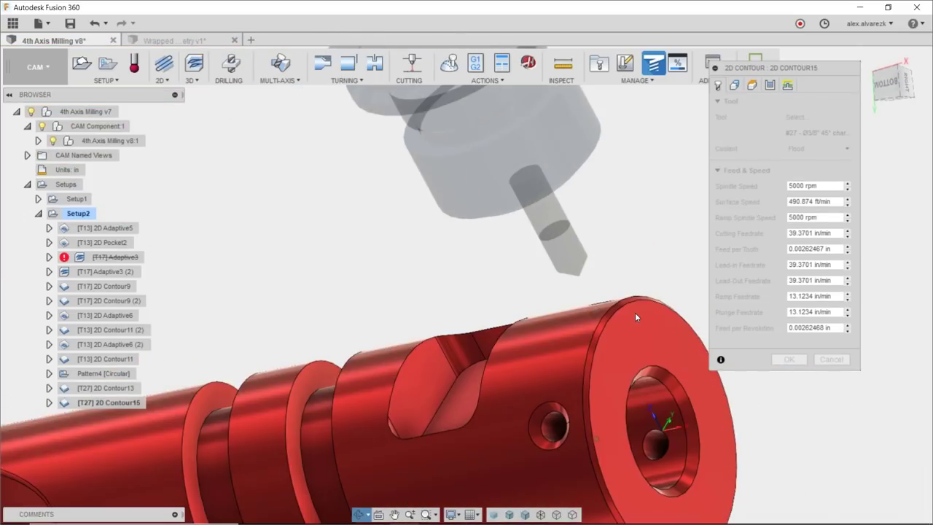
pyautogui.click(733, 86)
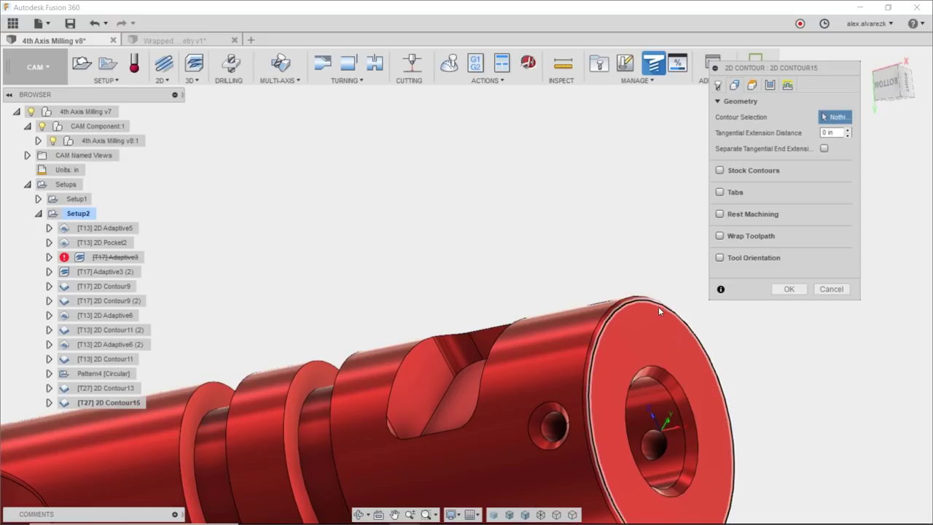
pyautogui.click(835, 289)
pyautogui.keyDown('shift'); pyautogui.moveTo(631, 190); pyautogui.dragTo(564, 136, button='middle'); pyautogui.keyUp('shift')
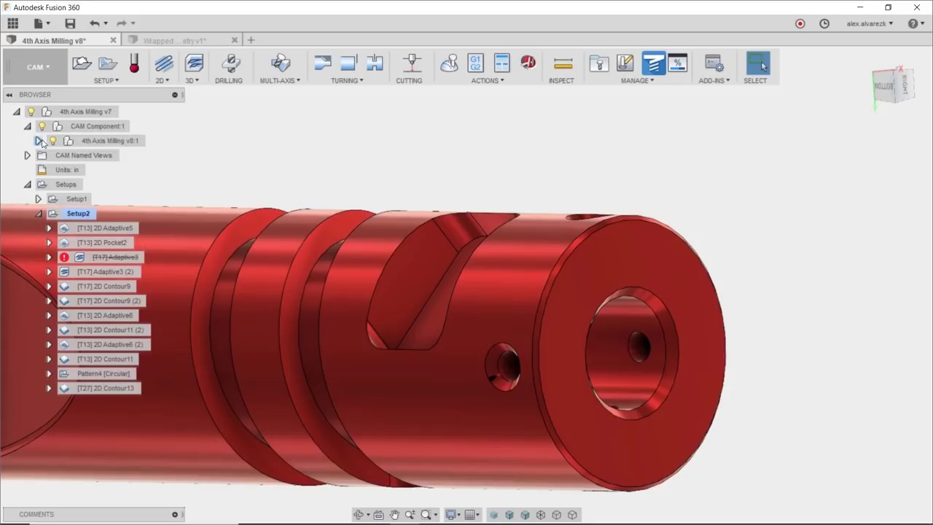
pyautogui.click(38, 141)
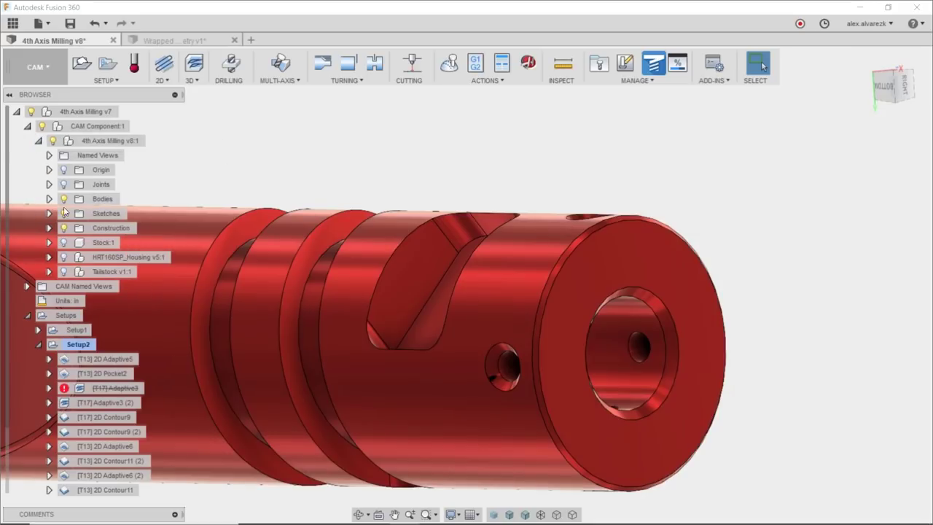
# Expand Sketches and highlight Sketch13, Sketch12 and Sketch10 to locate end-face geometry.
pyautogui.click(48, 214)
pyautogui.click(75, 347)
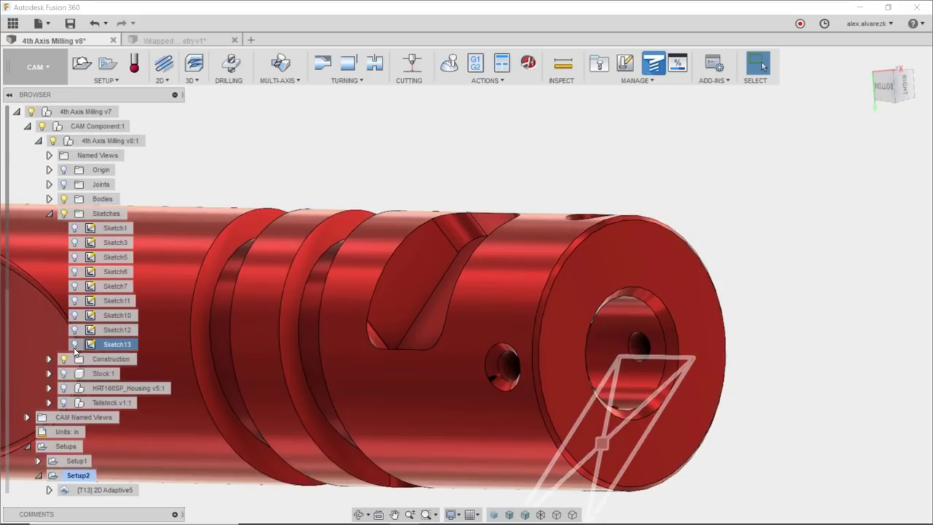
pyautogui.click(78, 334)
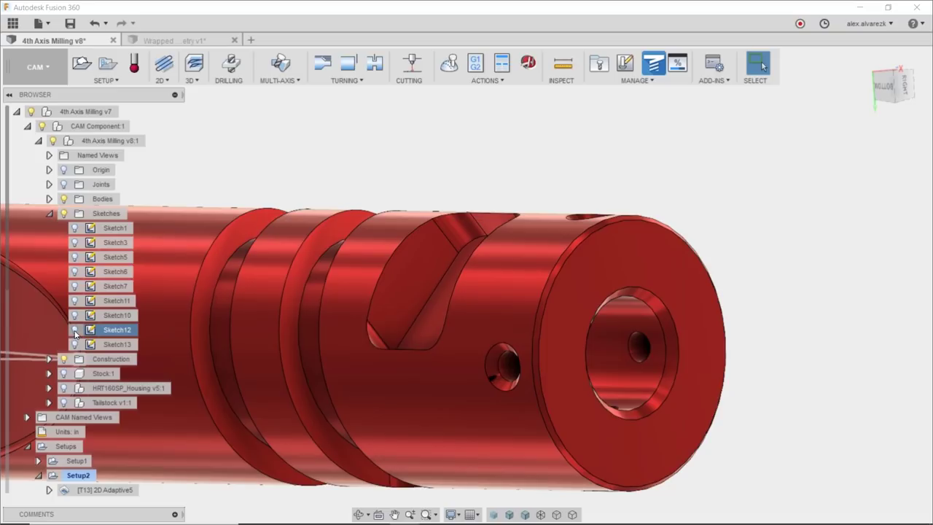
pyautogui.click(74, 317)
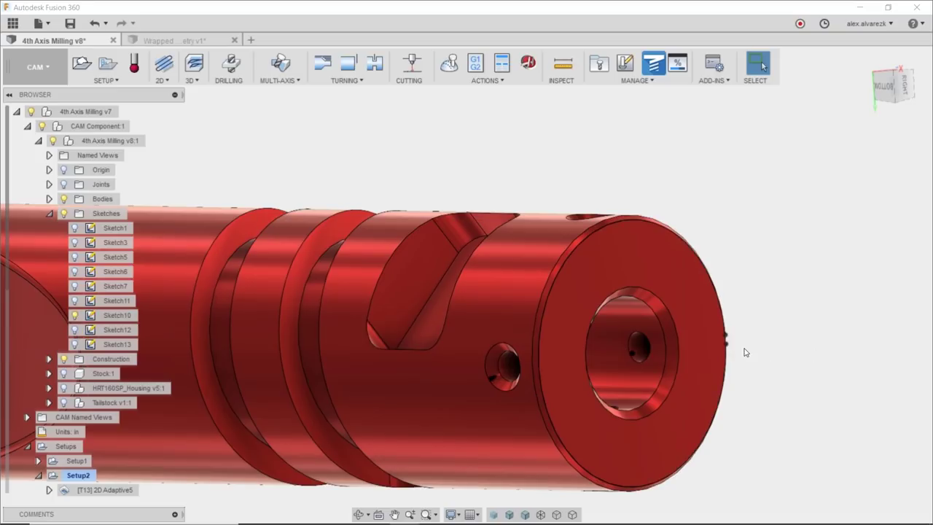
pyautogui.scroll(3, 744, 352)
# Start a new 2D Contour and pick the shaft's end edge chain as its geometry.
pyautogui.click(170, 80)
pyautogui.click(186, 138)
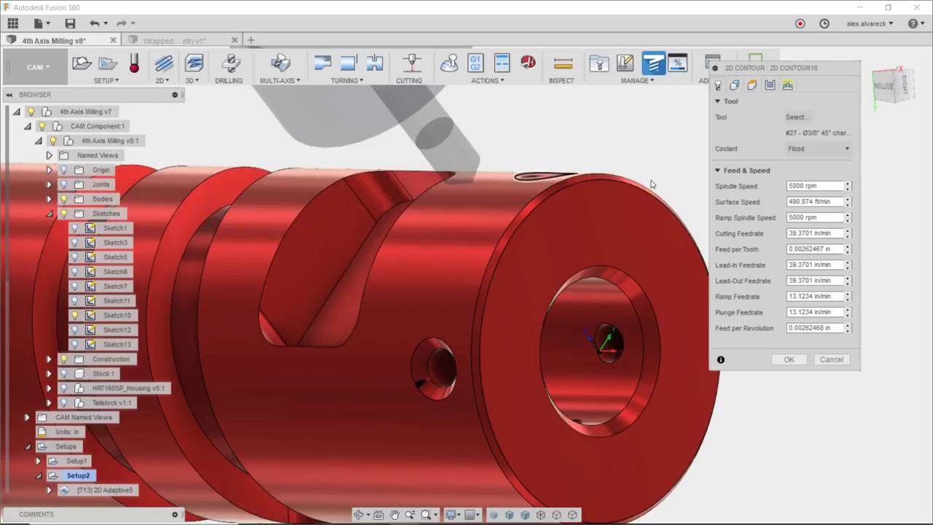
pyautogui.click(735, 86)
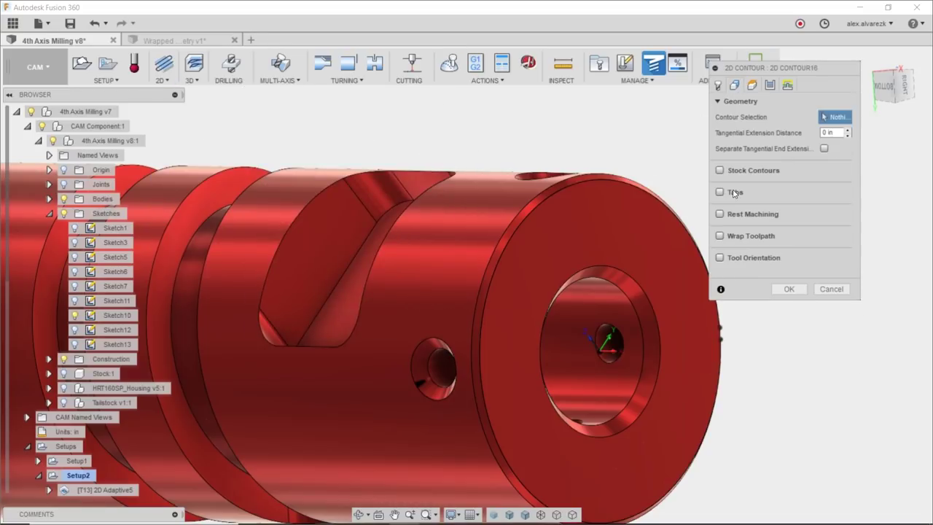
pyautogui.scroll(2, 660, 208)
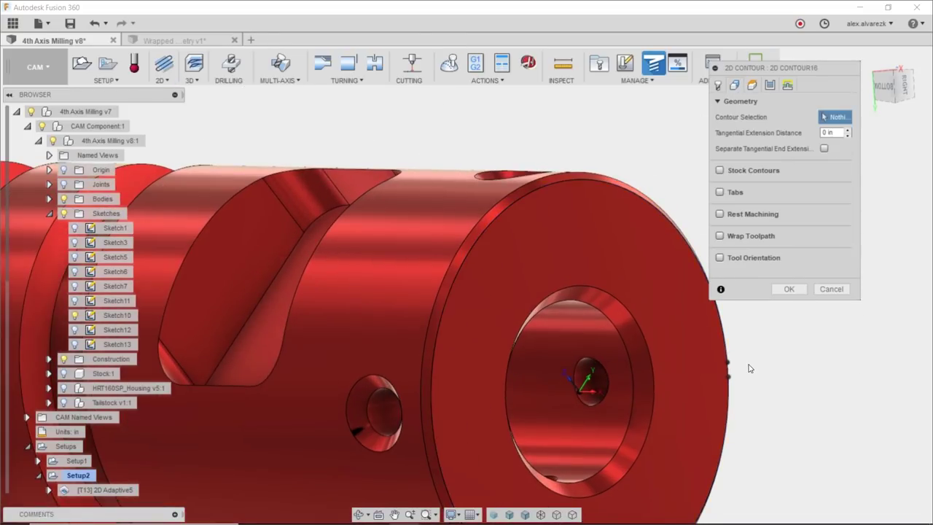
pyautogui.scroll(2, 733, 369)
pyautogui.scroll(3, 734, 370)
pyautogui.click(710, 347)
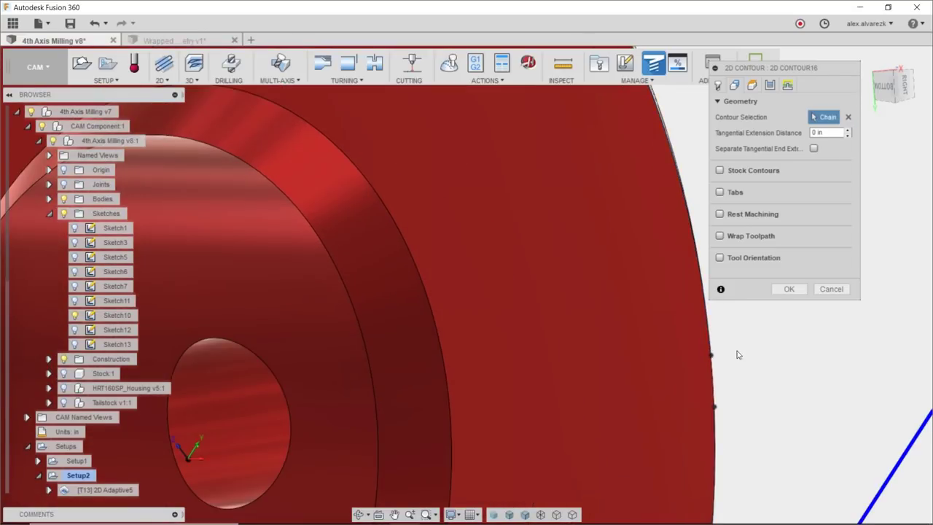
# Wrap the toolpath onto the shaft's 1.5 in radius cylindrical face and create 2D Contour16.
pyautogui.scroll(-5, 755, 369)
pyautogui.click(720, 236)
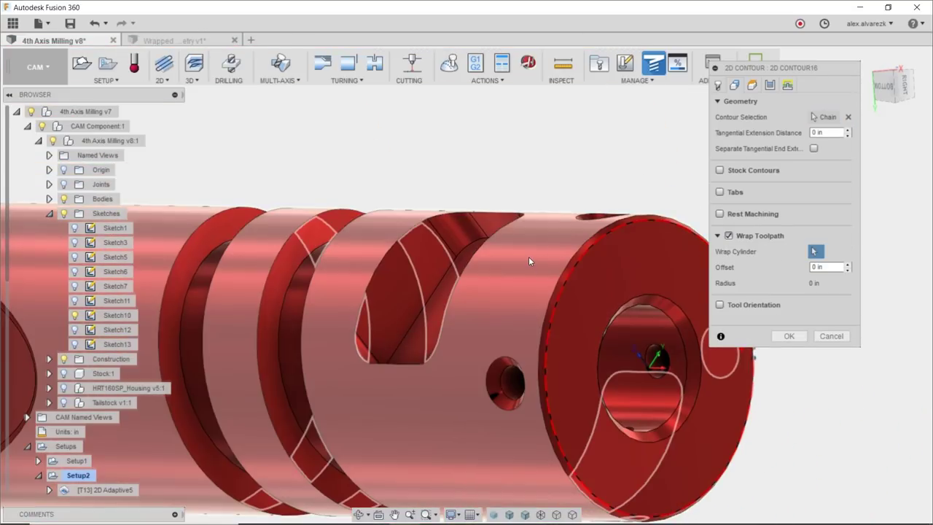
pyautogui.click(528, 257)
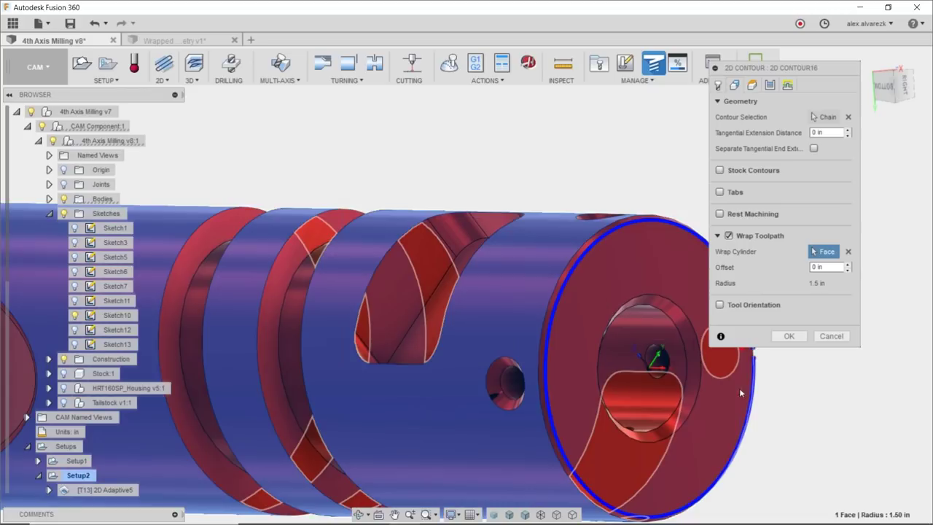
pyautogui.moveTo(808, 408); pyautogui.dragTo(589, 281, button='middle')
pyautogui.keyDown('shift'); pyautogui.moveTo(658, 263); pyautogui.dragTo(554, 277, button='middle'); pyautogui.keyUp('shift')
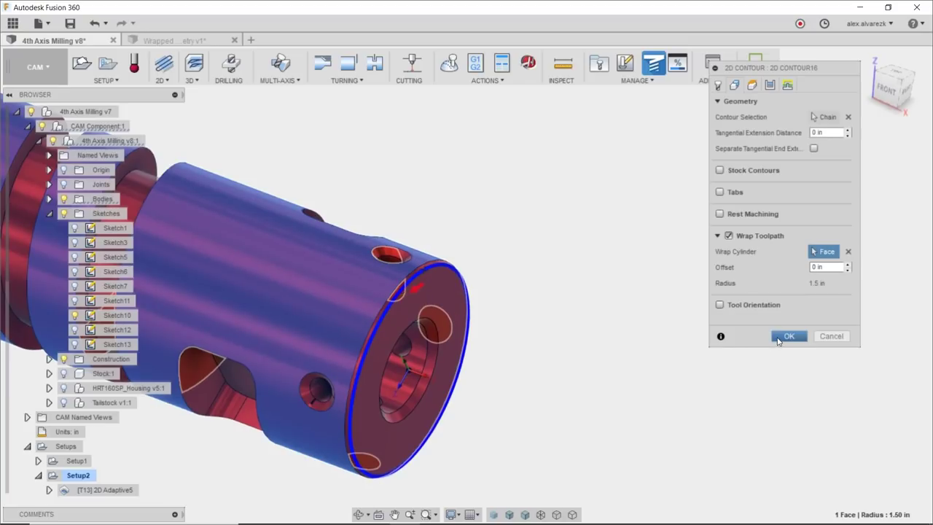
pyautogui.click(788, 336)
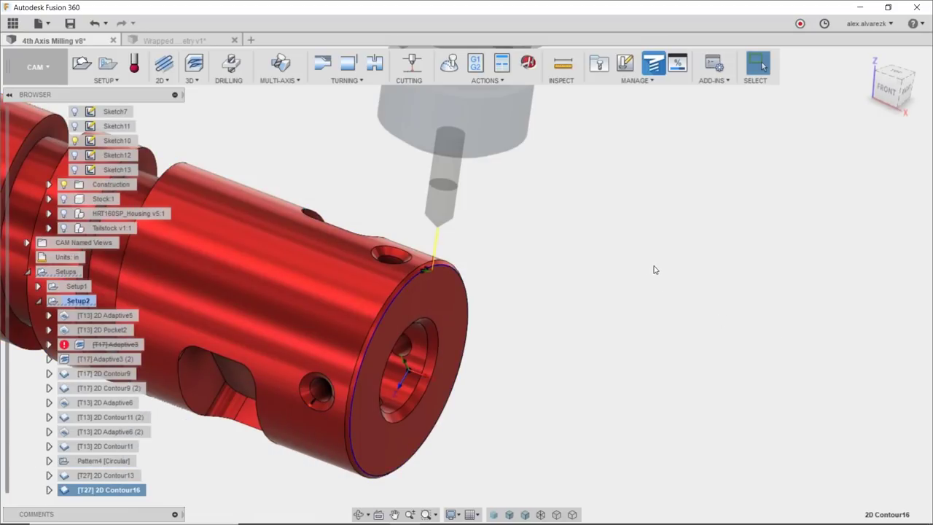
pyautogui.scroll(10, 519, 313)
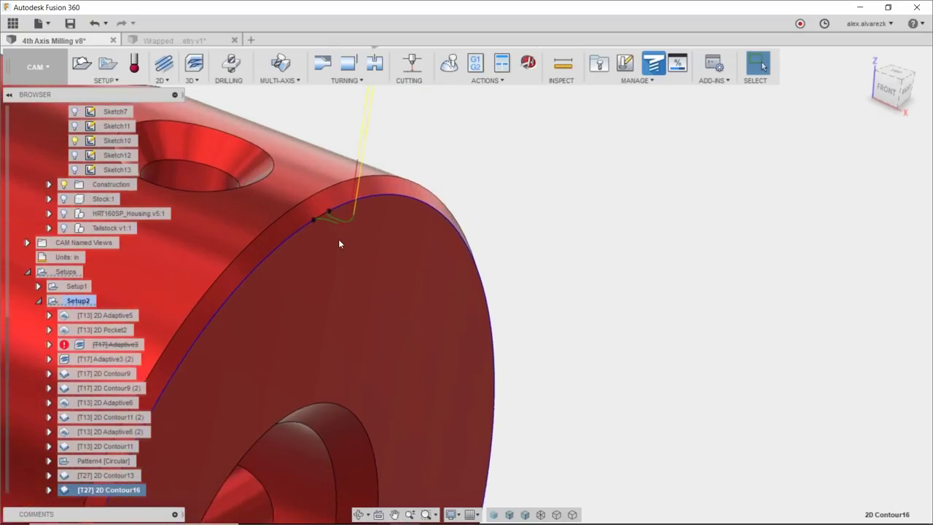
pyautogui.keyDown('shift'); pyautogui.moveTo(339, 239); pyautogui.dragTo(341, 286, button='middle'); pyautogui.keyUp('shift')
pyautogui.scroll(-3, 364, 256)
pyautogui.click(99, 301)
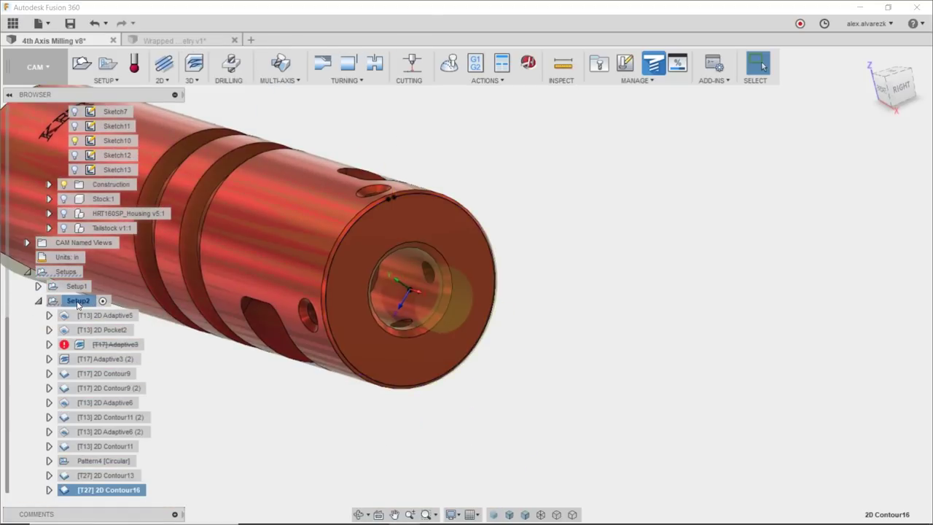
pyautogui.scroll(-3, 395, 288)
pyautogui.keyDown('shift'); pyautogui.moveTo(373, 316); pyautogui.dragTo(435, 167, button='middle'); pyautogui.keyUp('shift')
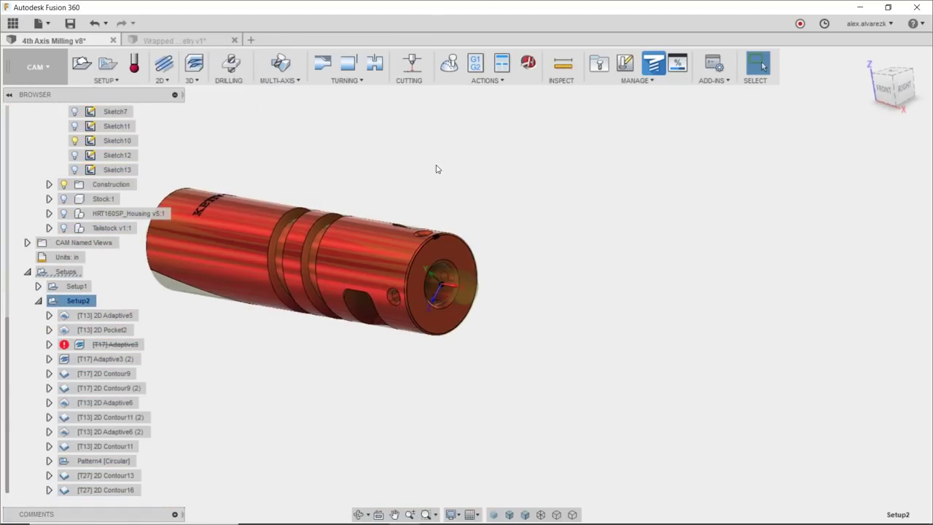
# Simulate Setup2 with the part body hidden and the stock coloured by Ceramic material.
pyautogui.click(449, 64)
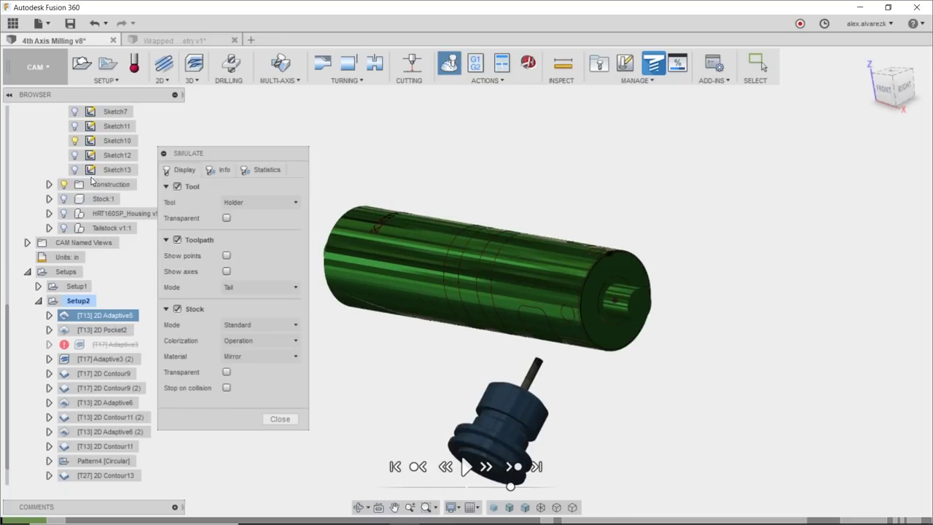
pyautogui.scroll(5, 45, 186)
pyautogui.click(51, 185)
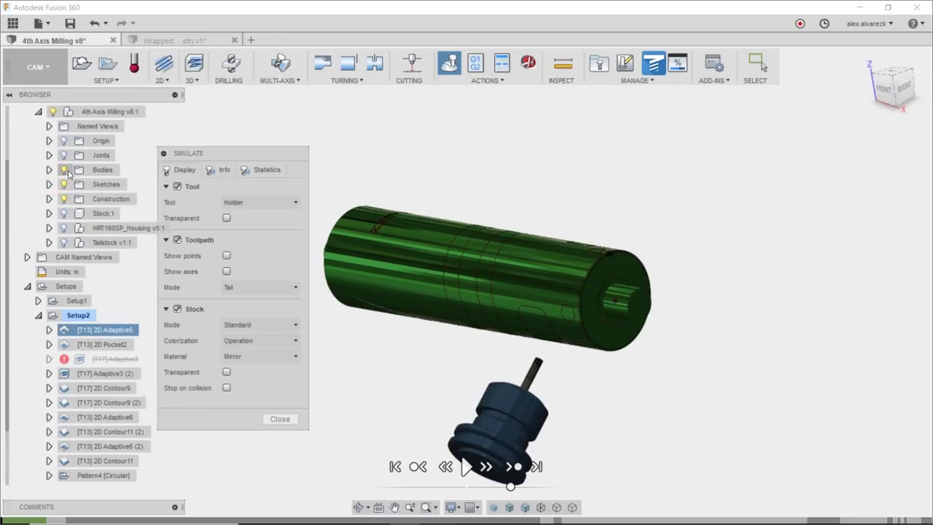
pyautogui.click(64, 170)
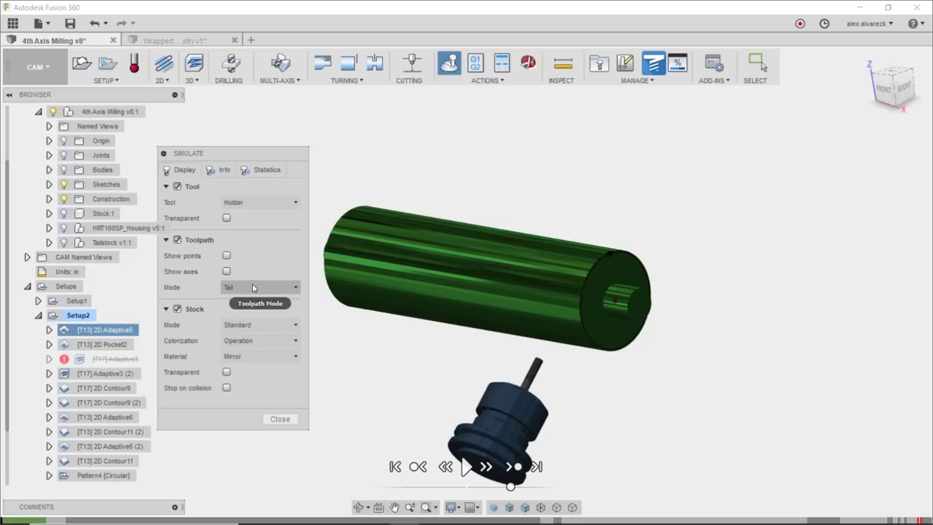
pyautogui.click(261, 341)
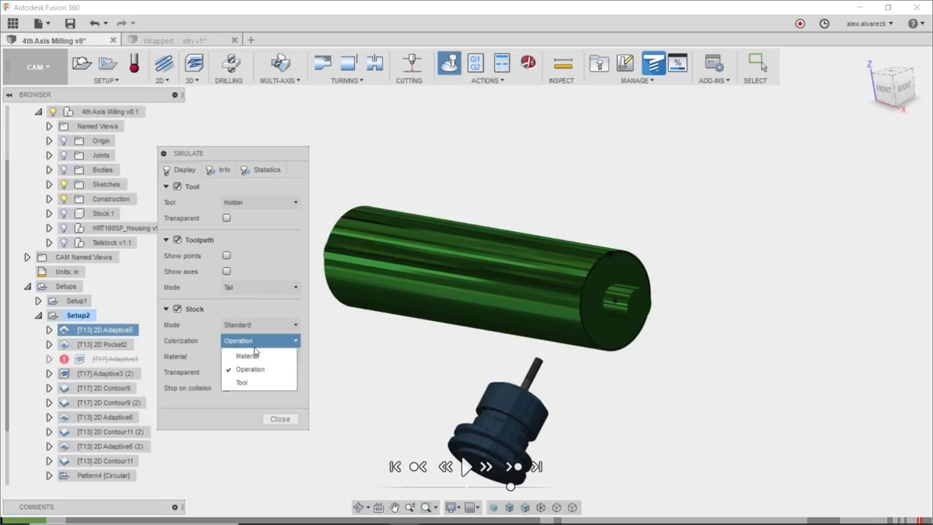
pyautogui.click(252, 356)
pyautogui.click(255, 357)
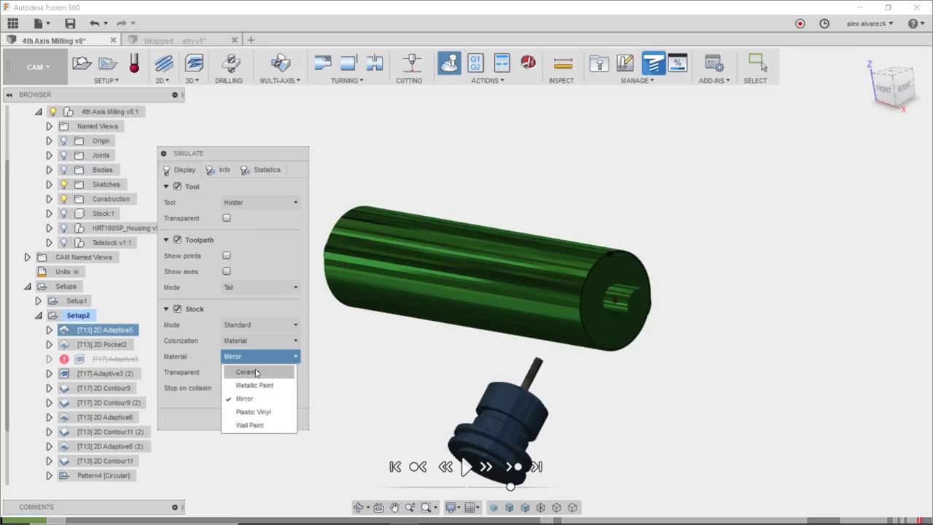
pyautogui.click(247, 370)
# Set the environment to Grey Room, hide the sketches and play the simulation.
pyautogui.click(460, 506)
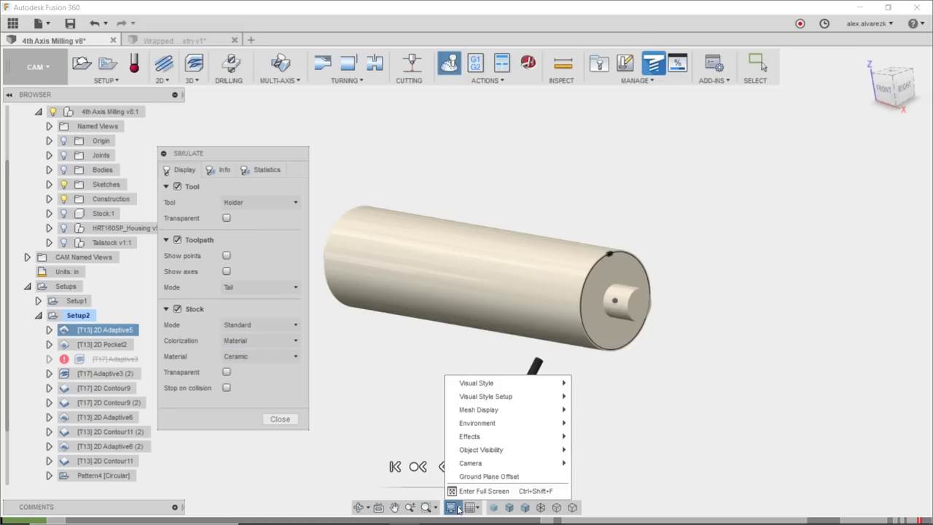
pyautogui.moveTo(552, 426)
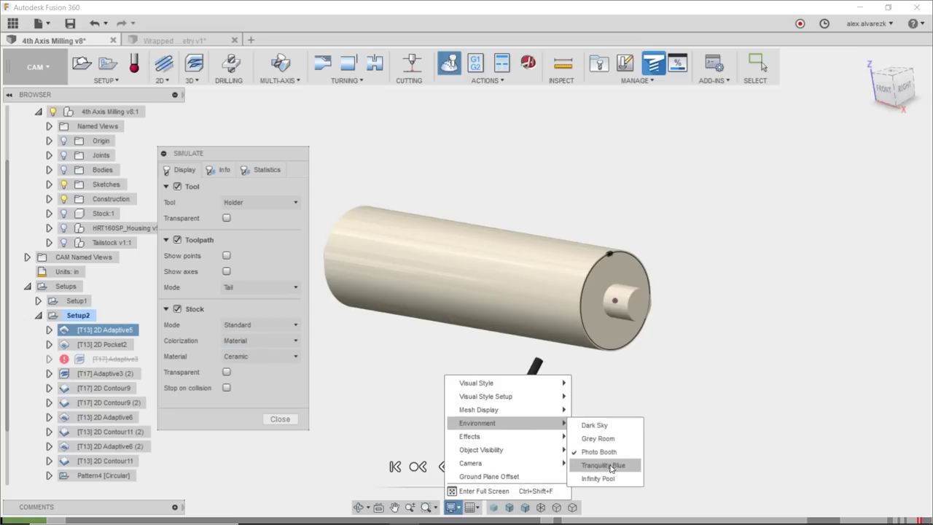
pyautogui.click(605, 439)
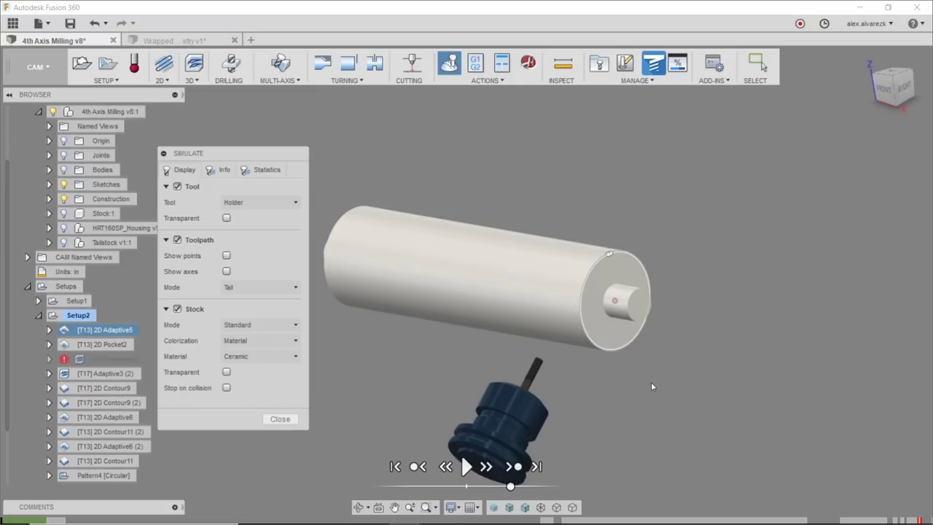
pyautogui.click(65, 185)
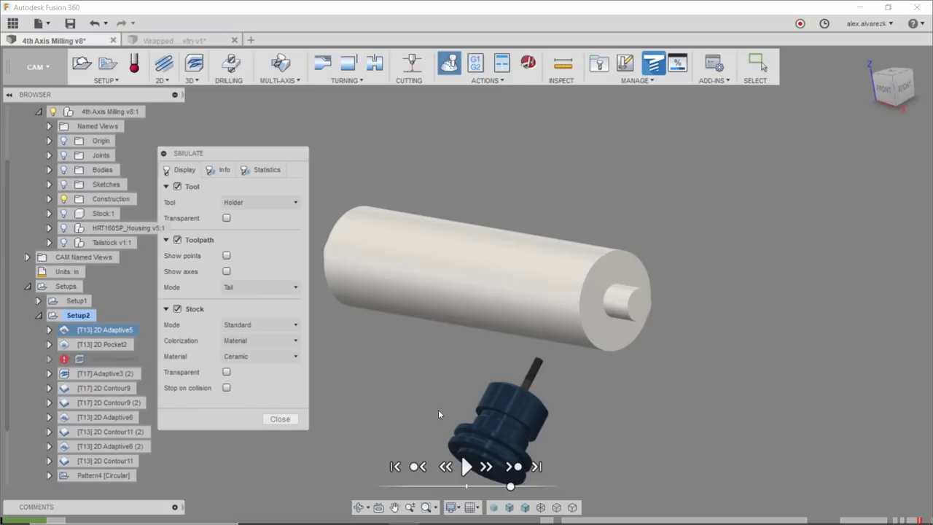
pyautogui.click(465, 464)
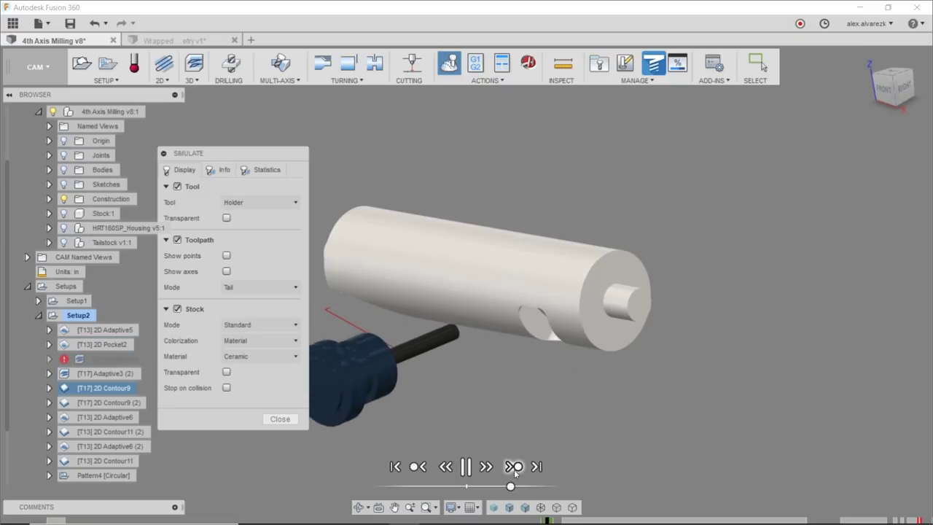
# Follow the cutting from new angles, skipping ahead two operations.
pyautogui.keyDown('shift'); pyautogui.moveTo(470, 379); pyautogui.dragTo(554, 292, button='middle'); pyautogui.keyUp('shift')
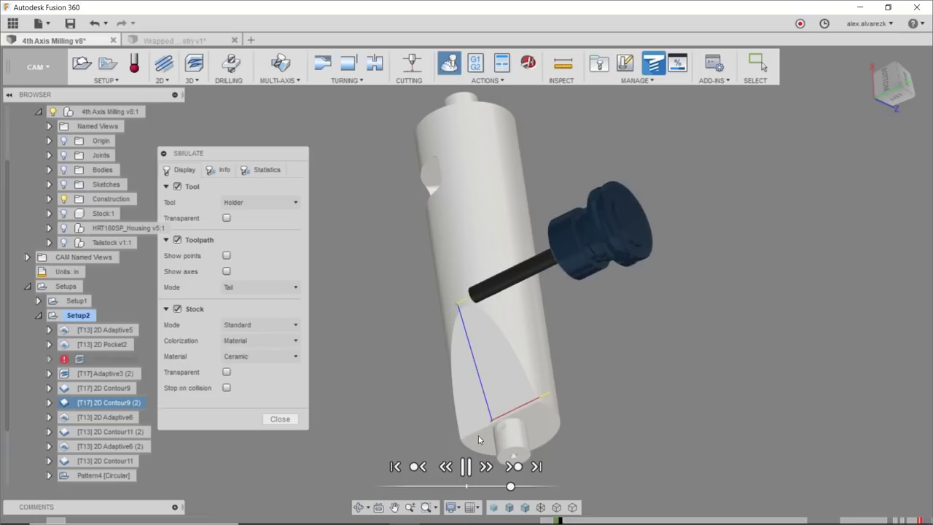
pyautogui.click(515, 467)
pyautogui.click(514, 467)
pyautogui.keyDown('shift'); pyautogui.moveTo(604, 359); pyautogui.dragTo(495, 463, button='middle'); pyautogui.keyUp('shift')
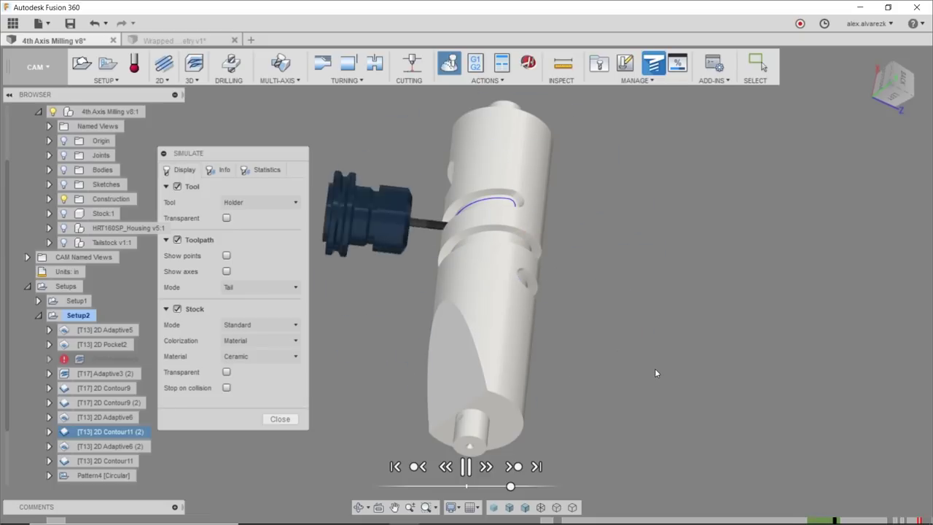
pyautogui.keyDown('shift'); pyautogui.moveTo(582, 267); pyautogui.dragTo(521, 415, button='middle'); pyautogui.keyUp('shift')
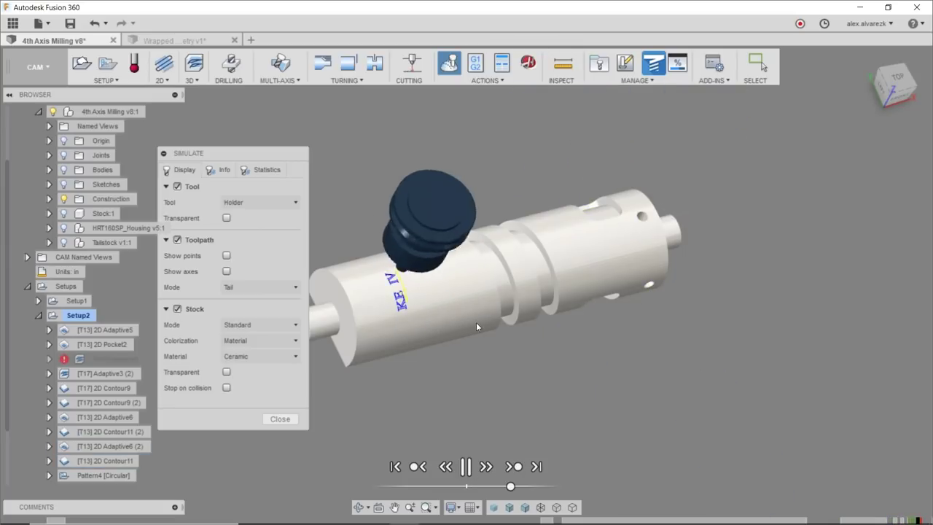
# Pause the simulation and inspect the end face and the cylinder lengthwise with the tool.
pyautogui.press('space')
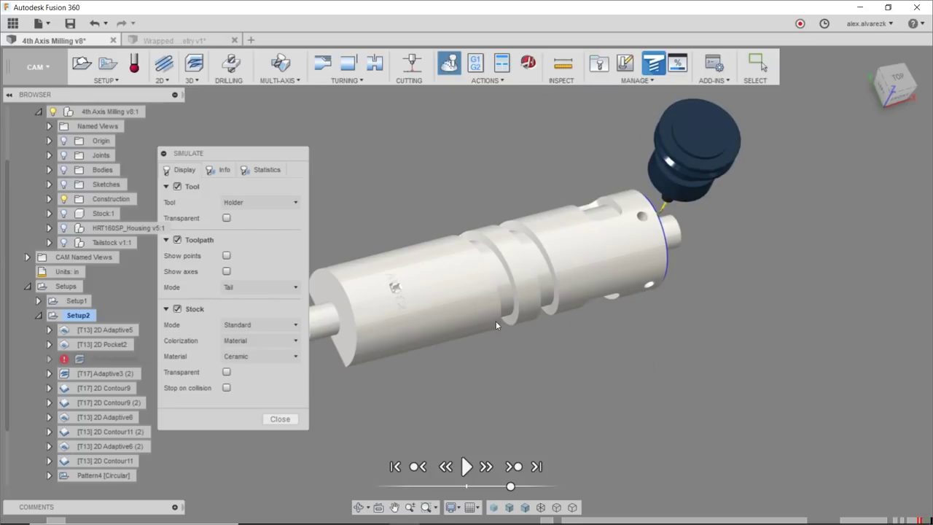
pyautogui.scroll(2, 659, 241)
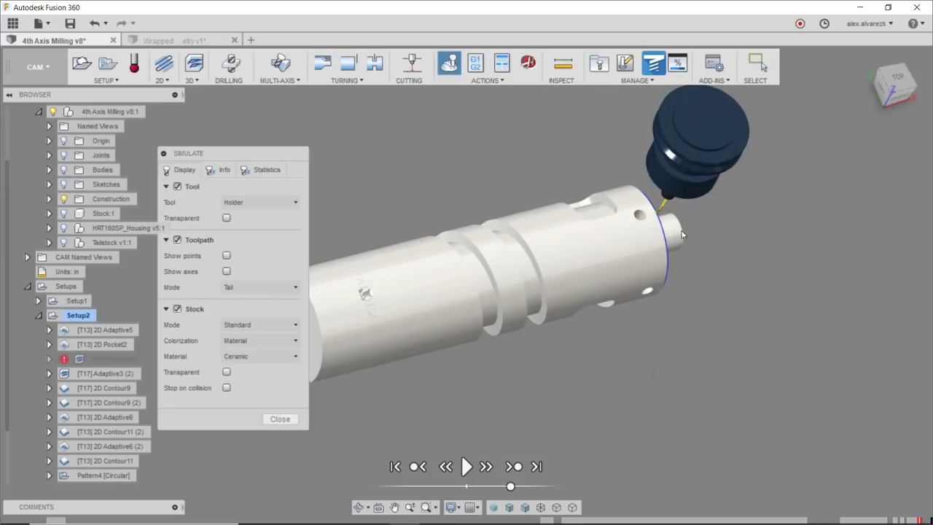
pyautogui.keyDown('shift'); pyautogui.moveTo(676, 215); pyautogui.dragTo(658, 263, button='middle'); pyautogui.keyUp('shift')
pyautogui.scroll(2, 661, 239)
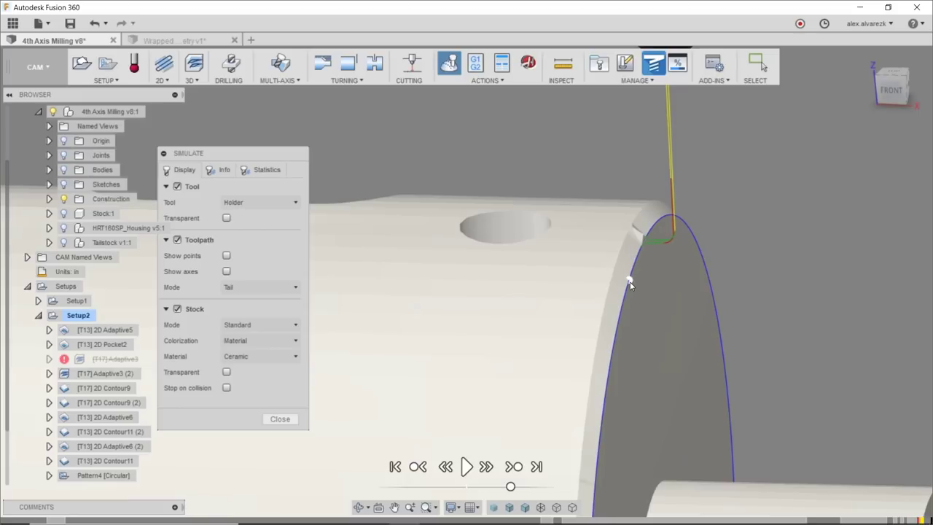
pyautogui.scroll(-3, 628, 285)
pyautogui.keyDown('shift'); pyautogui.moveTo(625, 285); pyautogui.dragTo(539, 281, button='middle'); pyautogui.keyUp('shift')
pyautogui.scroll(6, 458, 352)
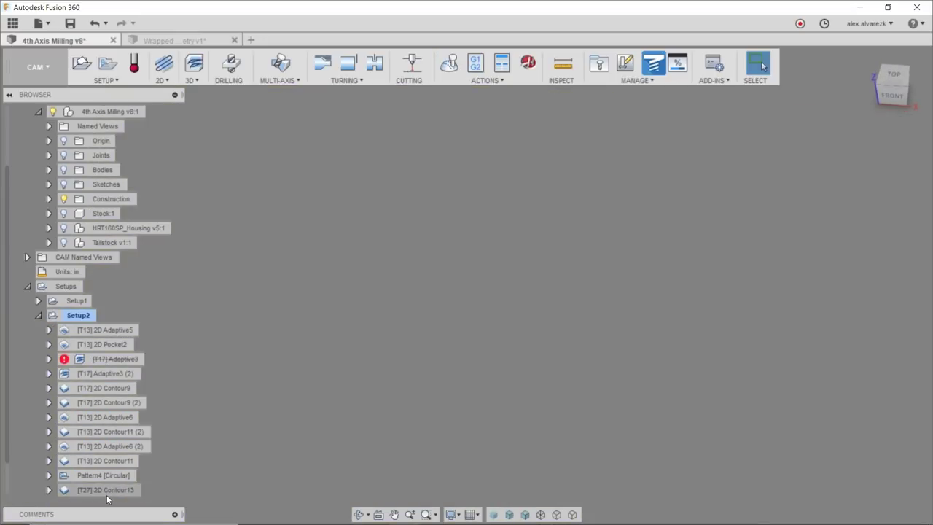
# Select 2D Contour13, straighten the engraved text in view and show the part body again.
pyautogui.click(109, 490)
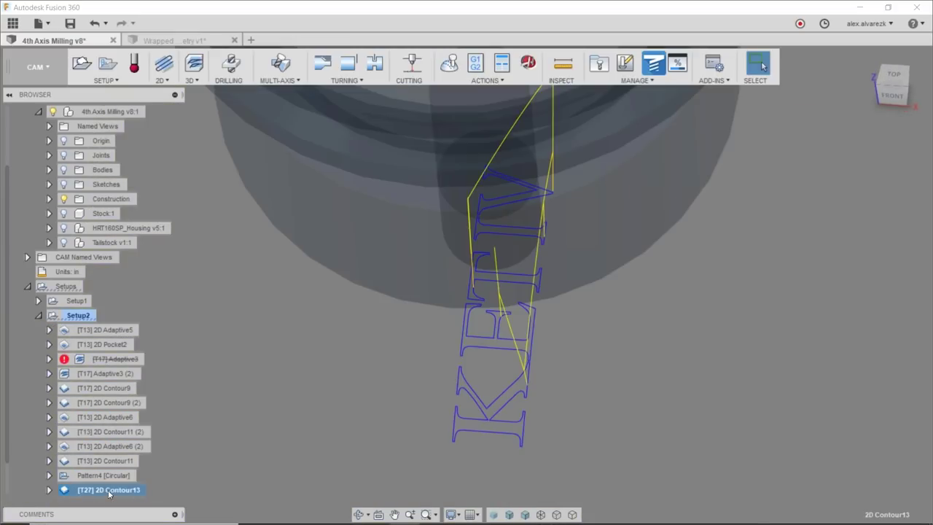
pyautogui.keyDown('shift'); pyautogui.moveTo(578, 294); pyautogui.dragTo(513, 239, button='middle'); pyautogui.keyUp('shift')
pyautogui.scroll(2, 513, 239)
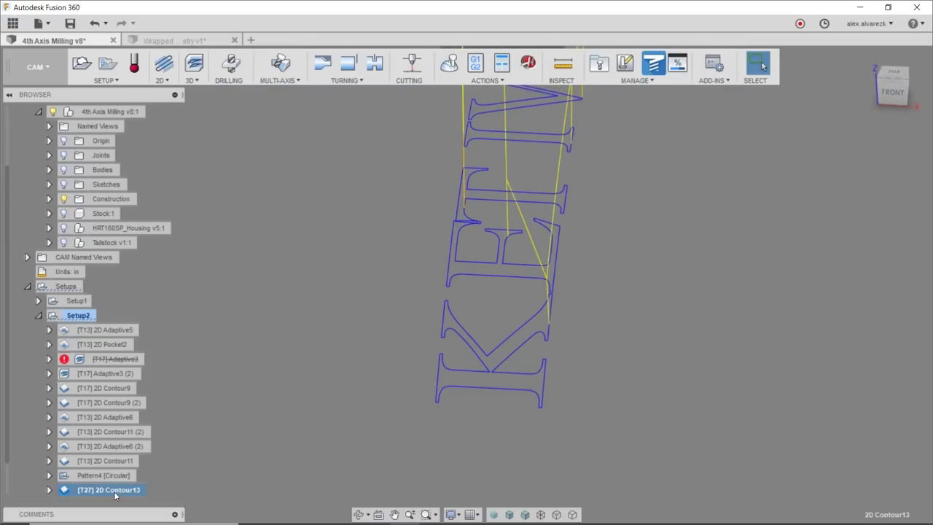
pyautogui.click(63, 169)
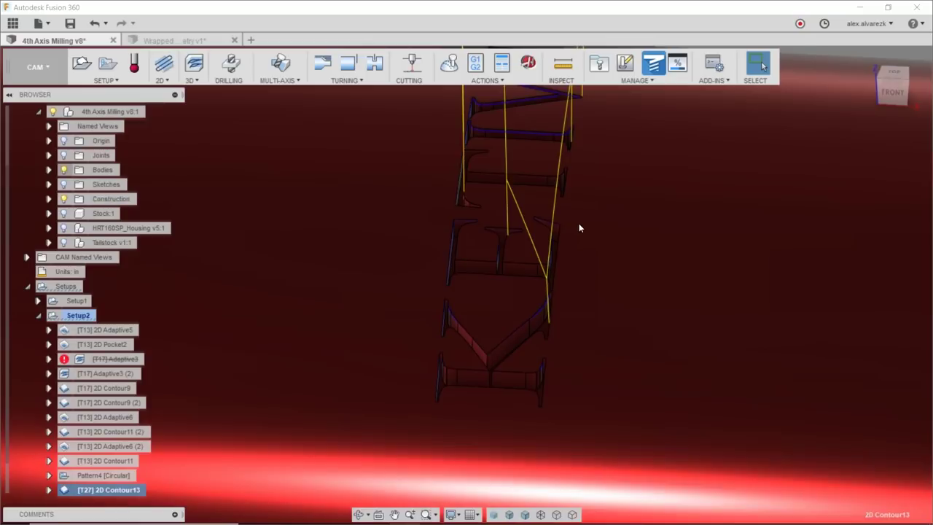
pyautogui.scroll(5, 512, 195)
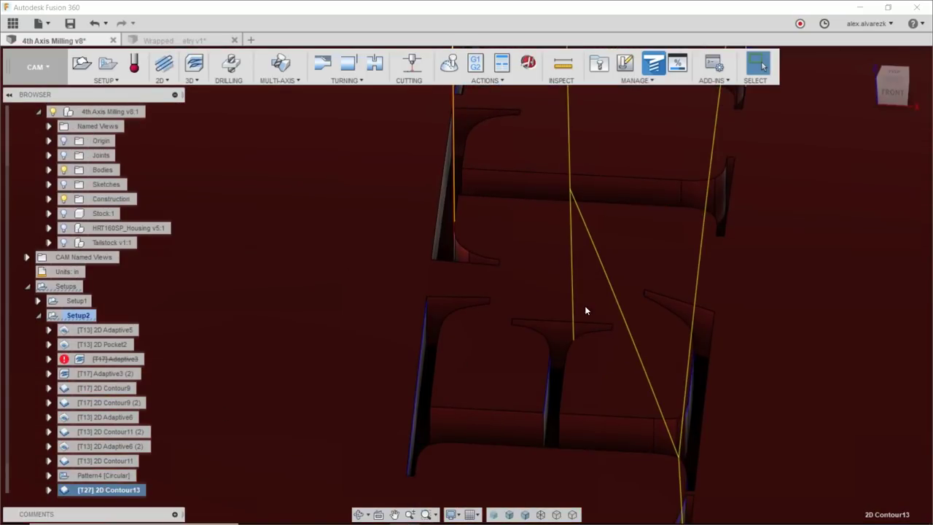
pyautogui.scroll(-6, 586, 310)
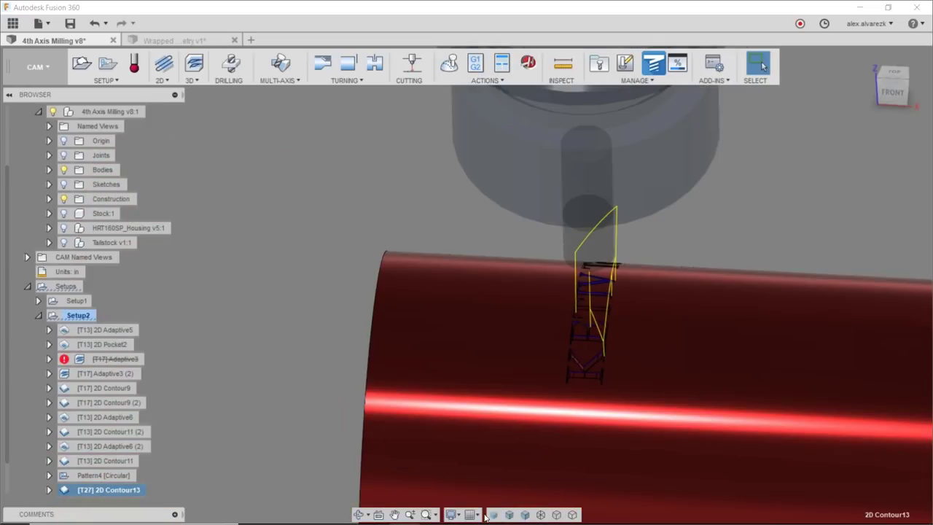
# Switch the environment to Photo Booth and reopen 2D Contour13 for editing.
pyautogui.click(452, 514)
pyautogui.moveTo(528, 436)
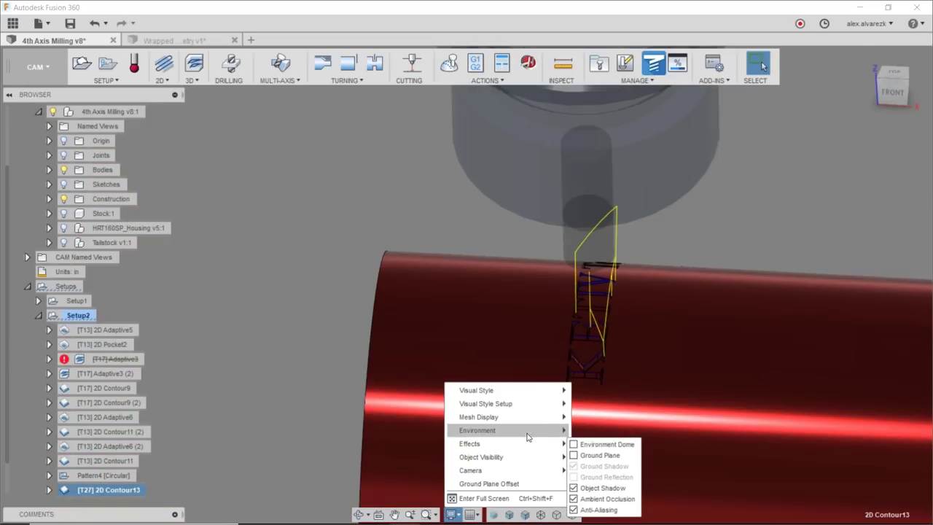
pyautogui.click(596, 460)
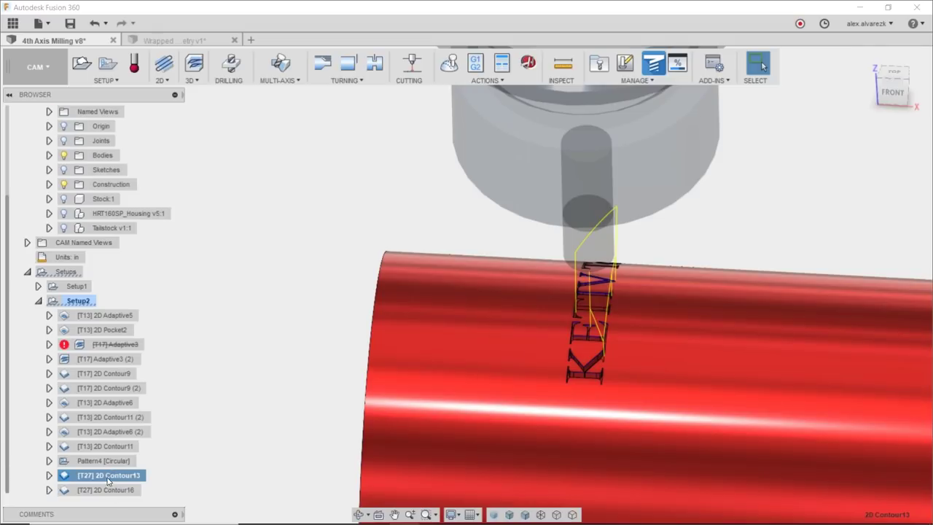
pyautogui.rightClick(112, 480)
pyautogui.click(168, 147)
# Remove the E letter's contour from 2D Contour13's geometry selections.
pyautogui.click(734, 85)
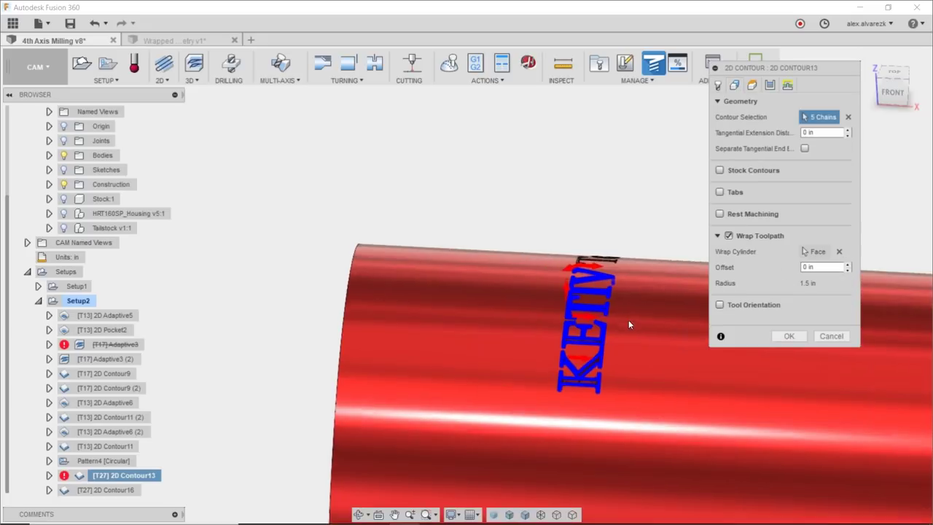
pyautogui.scroll(5, 573, 312)
pyautogui.scroll(-3, 451, 307)
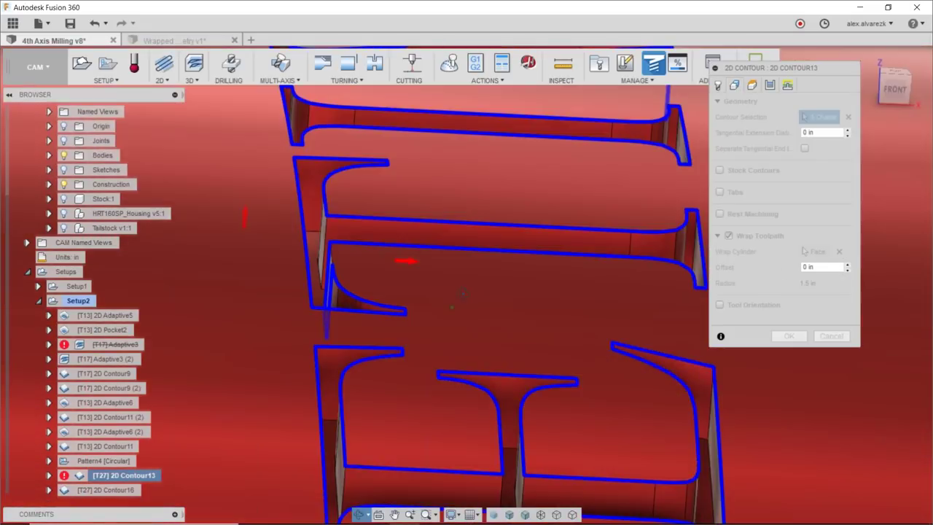
pyautogui.scroll(3, 468, 303)
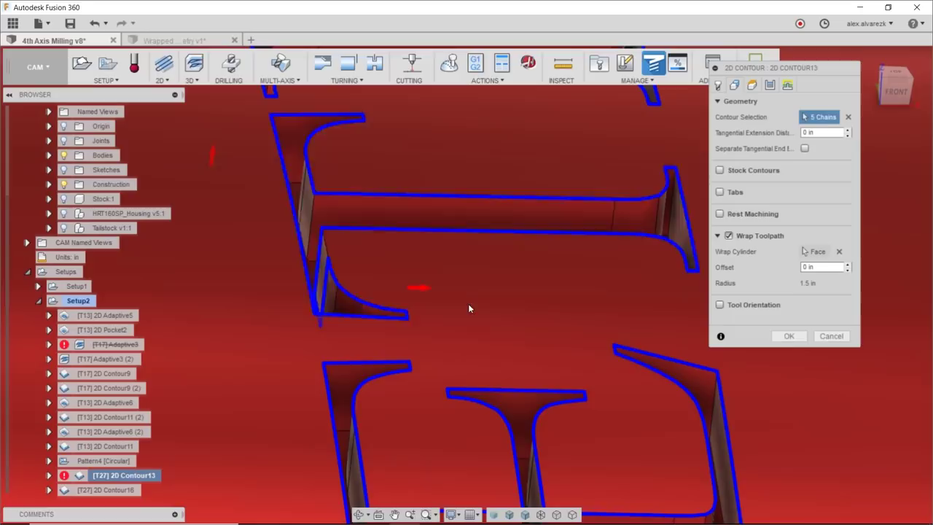
pyautogui.click(427, 232)
pyautogui.click(543, 275)
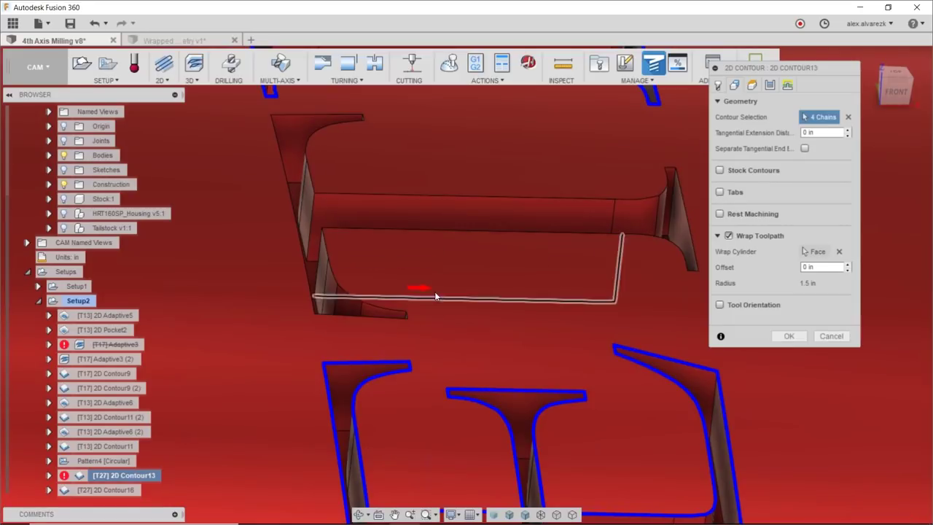
# Reselect the E's top and serif edges as a chain and regenerate the toolpath.
pyautogui.keyDown('shift'); pyautogui.moveTo(500, 276); pyautogui.dragTo(416, 221, button='middle'); pyautogui.keyUp('shift')
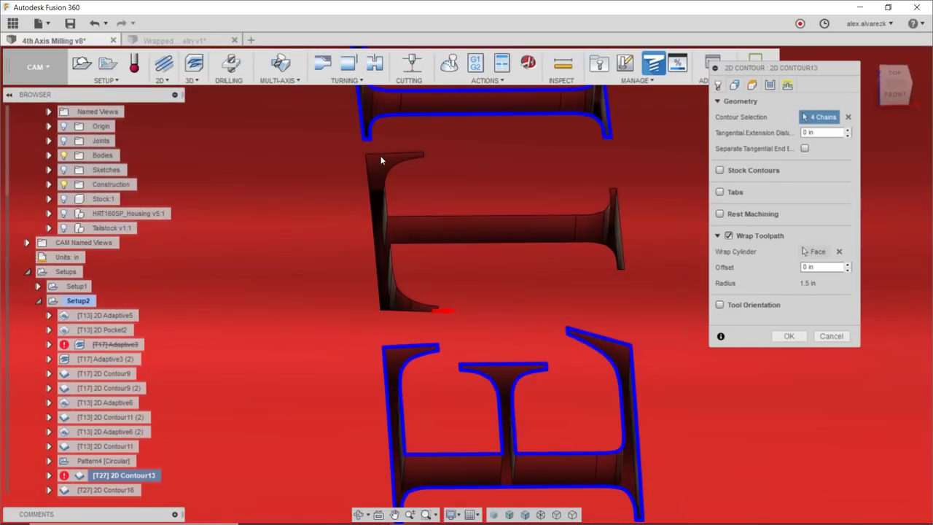
pyautogui.click(406, 155)
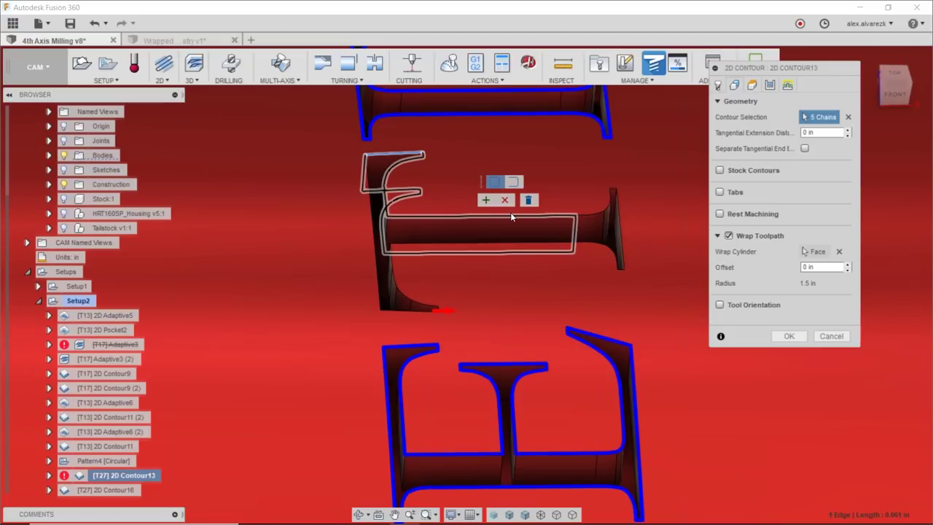
pyautogui.click(621, 232)
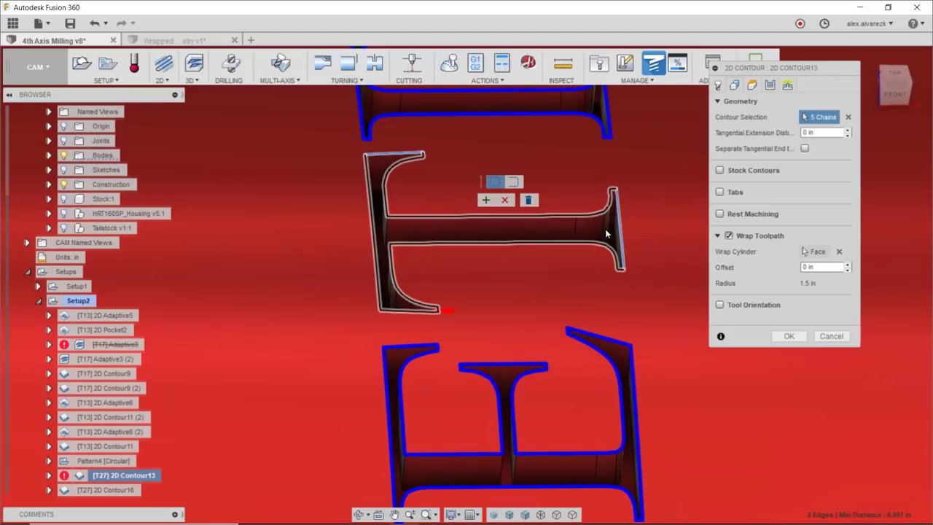
pyautogui.click(485, 201)
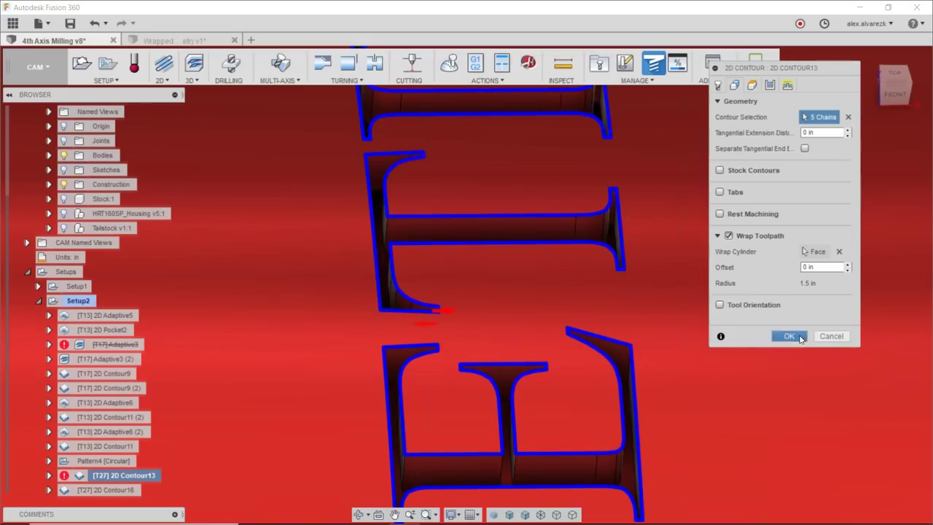
pyautogui.click(788, 336)
# Orbit the shaft to isometric, underside and top-front views of the end face.
pyautogui.scroll(-5, 728, 321)
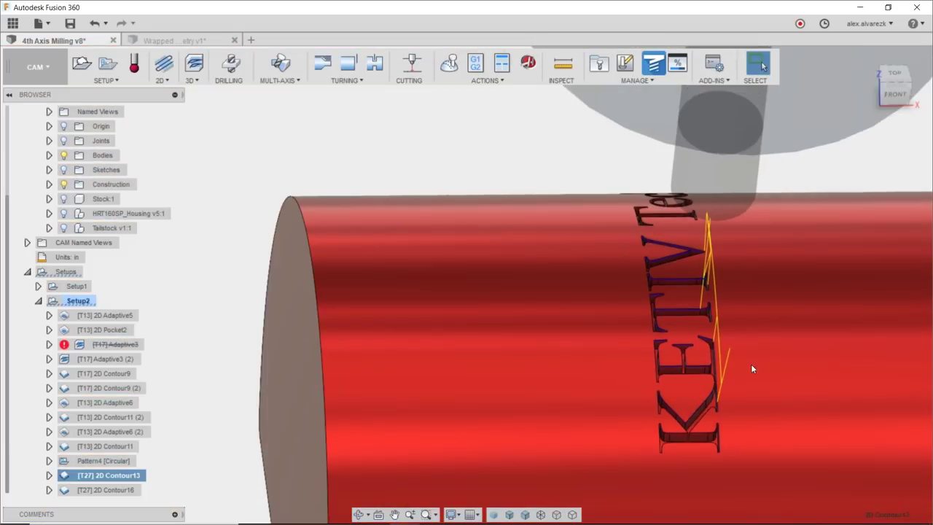
pyautogui.scroll(-5, 729, 364)
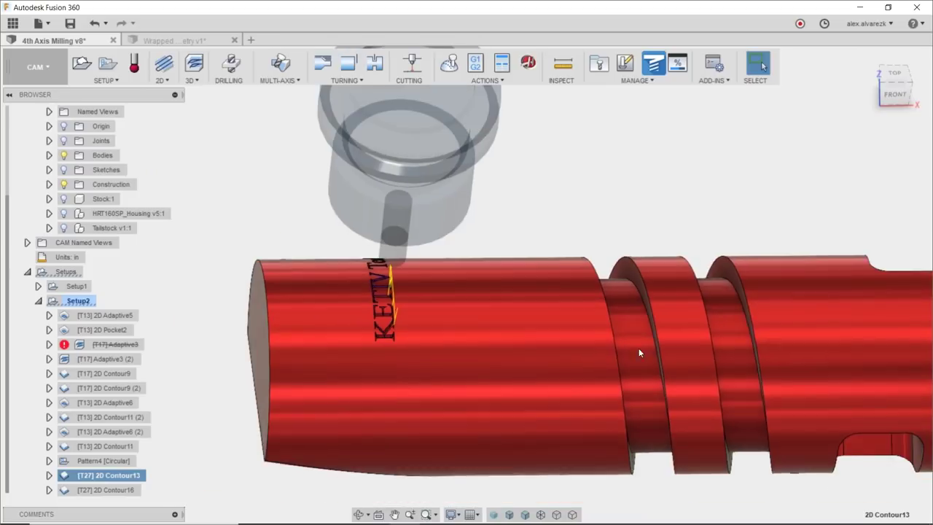
pyautogui.scroll(-3, 583, 350)
pyautogui.keyDown('shift'); pyautogui.moveTo(545, 347); pyautogui.dragTo(595, 367, button='middle'); pyautogui.keyUp('shift')
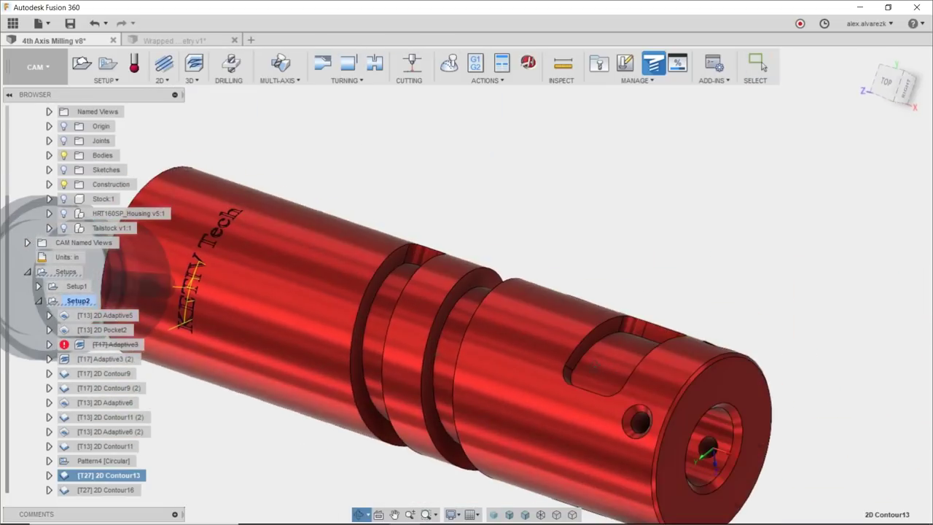
pyautogui.scroll(2, 611, 326)
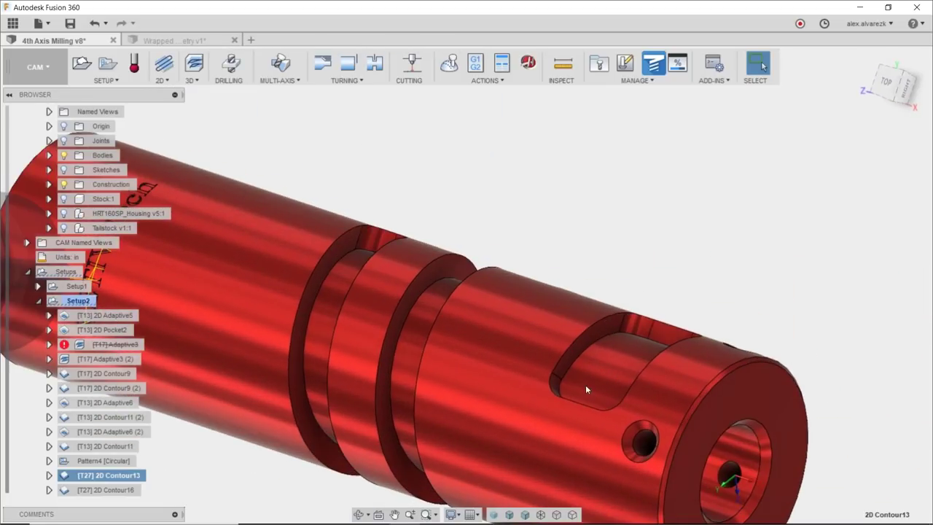
pyautogui.keyDown('shift'); pyautogui.moveTo(610, 327); pyautogui.dragTo(567, 236, button='middle'); pyautogui.keyUp('shift')
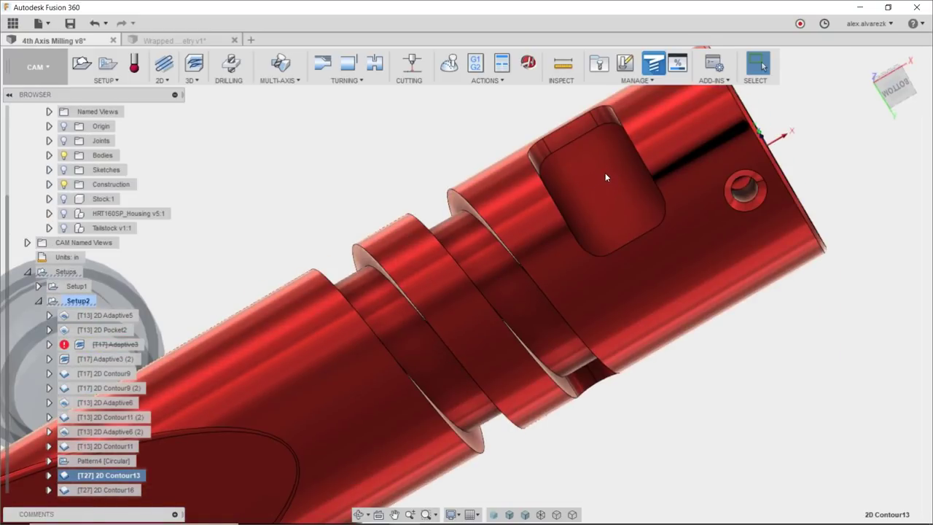
pyautogui.keyDown('shift'); pyautogui.moveTo(604, 151); pyautogui.dragTo(580, 300, button='middle'); pyautogui.keyUp('shift')
# Snap to the RIGHT view after end-on orbiting, then switch to Wrapped Geometry v1.
pyautogui.scroll(4, 609, 301)
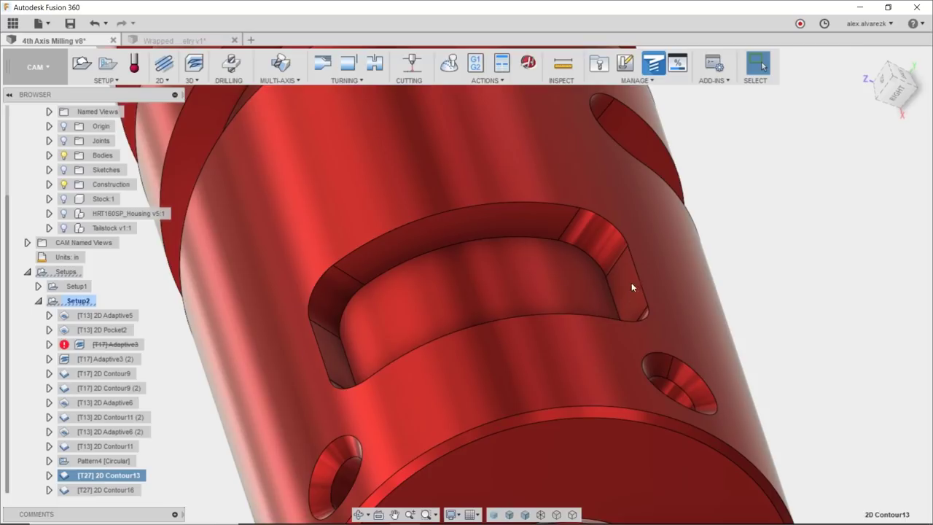
pyautogui.keyDown('shift'); pyautogui.moveTo(543, 339); pyautogui.dragTo(569, 303, button='middle'); pyautogui.keyUp('shift')
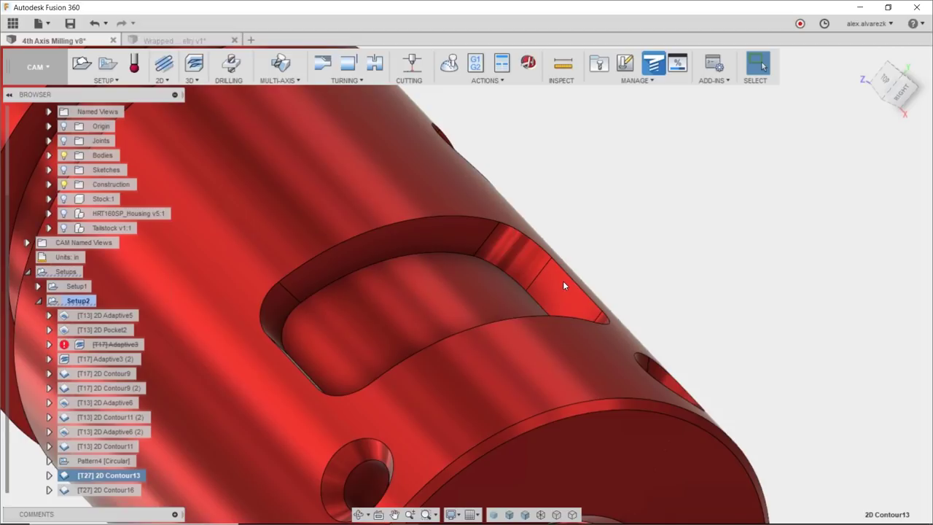
pyautogui.keyDown('shift'); pyautogui.moveTo(585, 284); pyautogui.dragTo(548, 250, button='middle'); pyautogui.keyUp('shift')
pyautogui.click(877, 85)
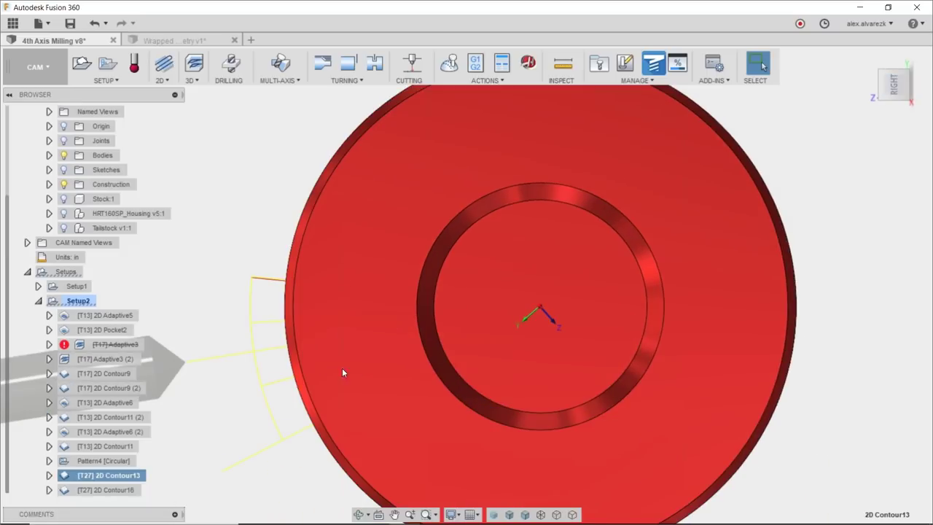
pyautogui.click(179, 40)
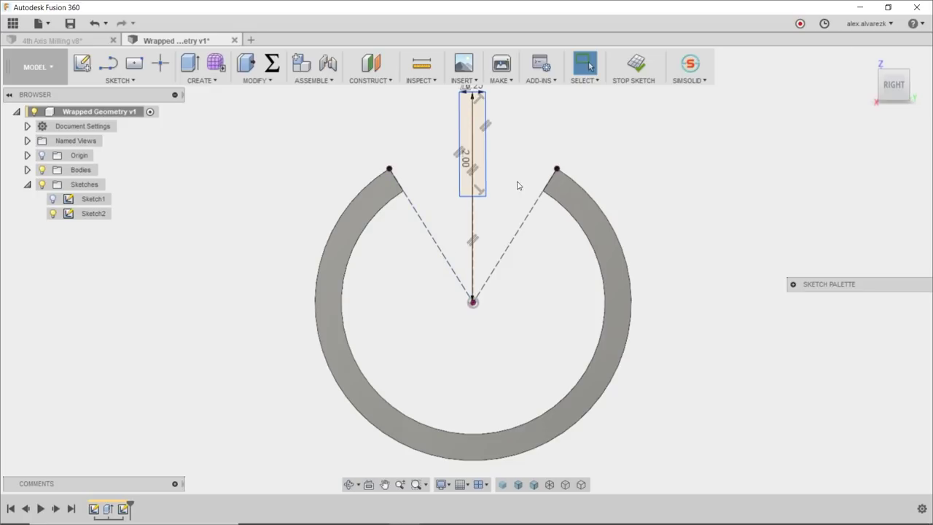
# Tilt the rectangle about its bottom pivot and snap it to the ring's corner point.
pyautogui.moveTo(511, 147); pyautogui.dragTo(498, 202, button='middle')
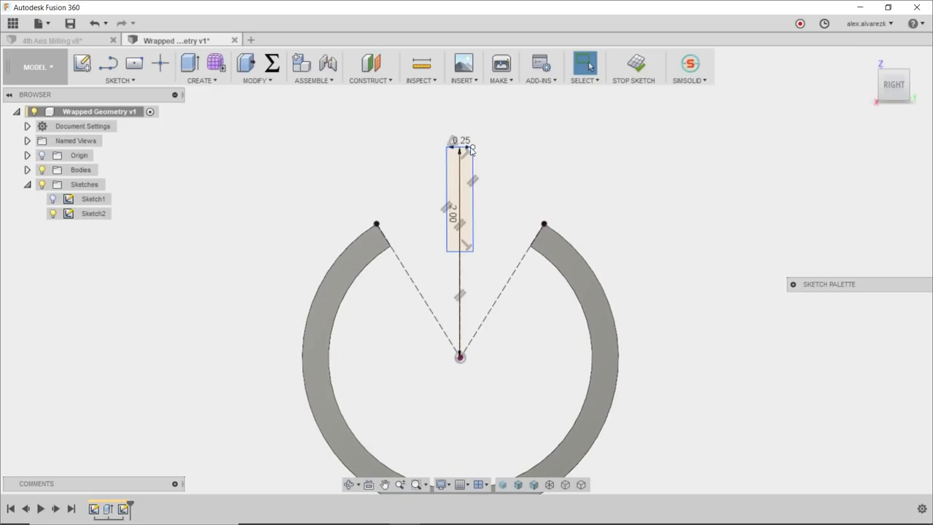
pyautogui.scroll(2, 459, 149)
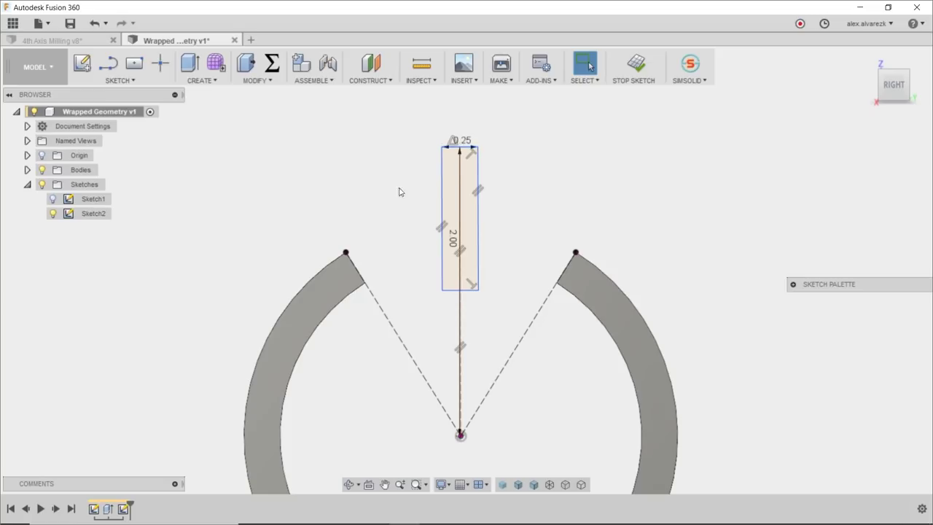
pyautogui.moveTo(451, 149); pyautogui.dragTo(321, 187)
pyautogui.scroll(5, 324, 188)
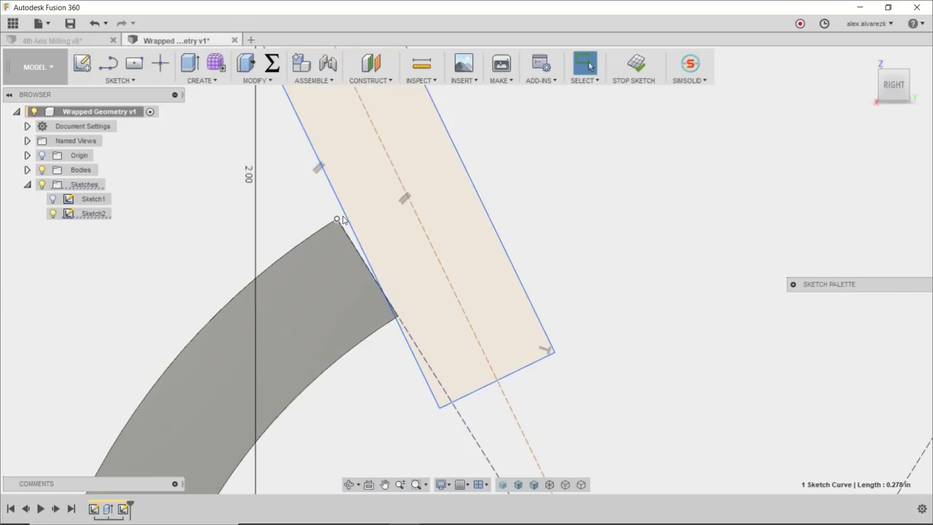
pyautogui.click(340, 220)
pyautogui.scroll(-3, 357, 178)
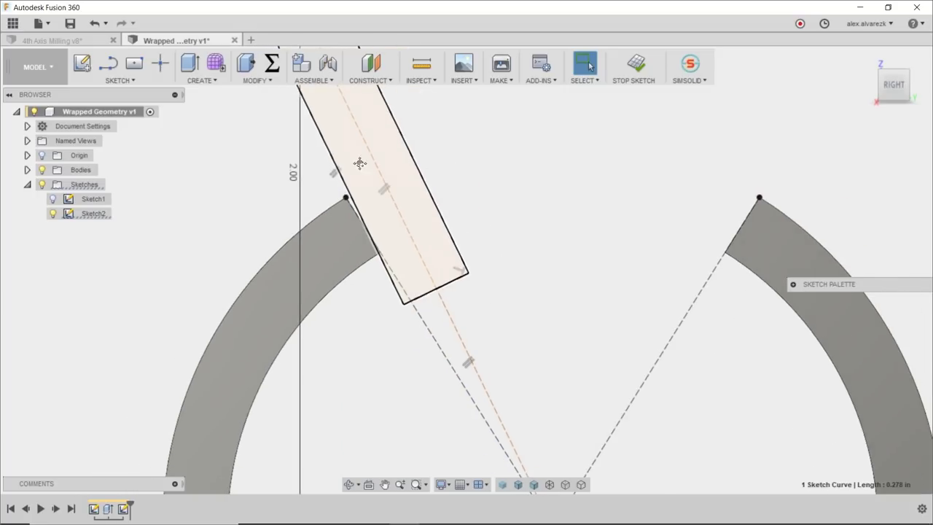
pyautogui.press('Escape')
# Pan to show the rectangle's top and the 0.25 width dimension.
pyautogui.scroll(-4, 617, 344)
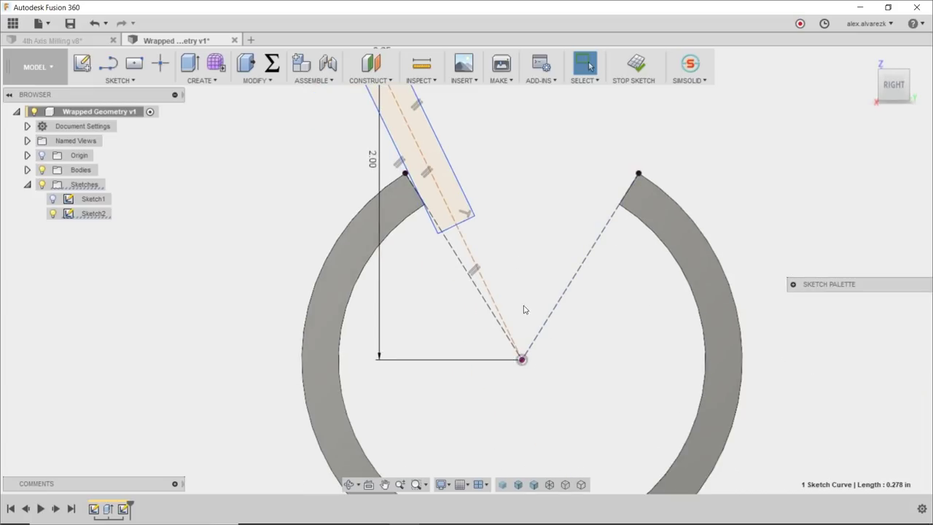
pyautogui.moveTo(517, 210); pyautogui.dragTo(525, 234, button='middle')
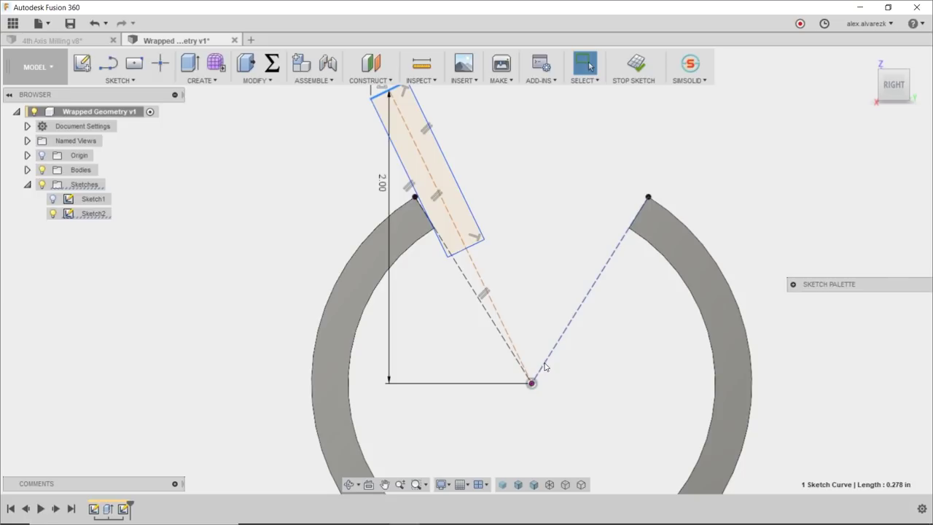
pyautogui.moveTo(553, 240); pyautogui.dragTo(567, 247, button='middle')
pyautogui.scroll(2, 461, 135)
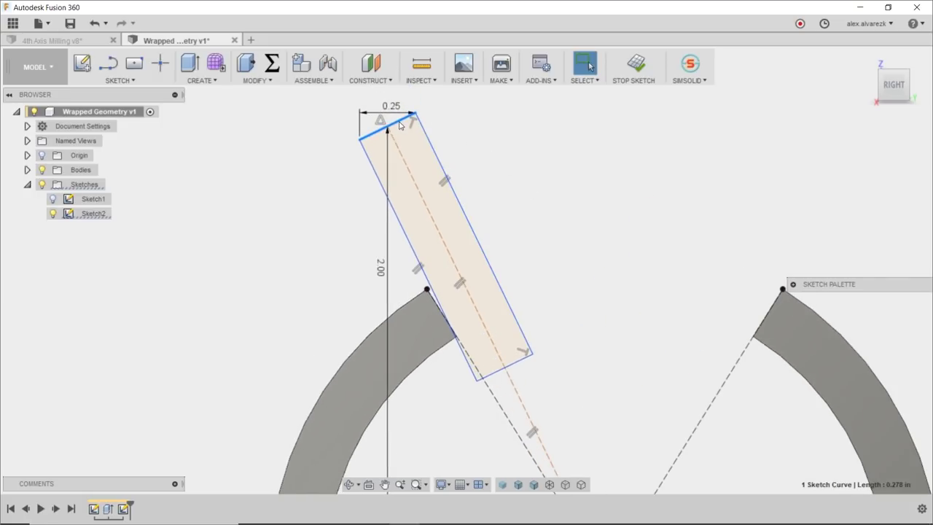
# Nudge the tilted rectangle slightly right and reframe the sketch view.
pyautogui.moveTo(398, 126)
pyautogui.mouseDown()
pyautogui.moveTo(412, 116)
pyautogui.moveTo(394, 125)
pyautogui.moveTo(407, 128)
pyautogui.moveTo(404, 139)
pyautogui.mouseUp()
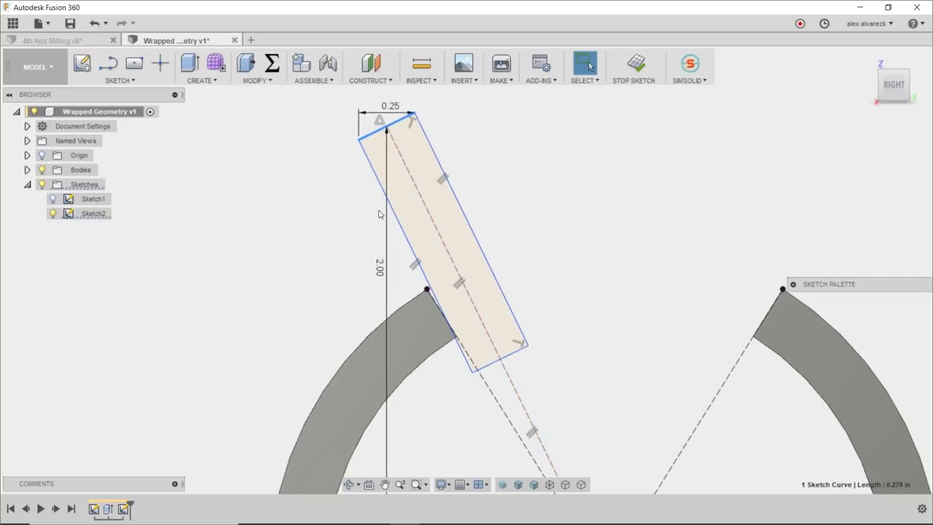
pyautogui.scroll(5, 438, 299)
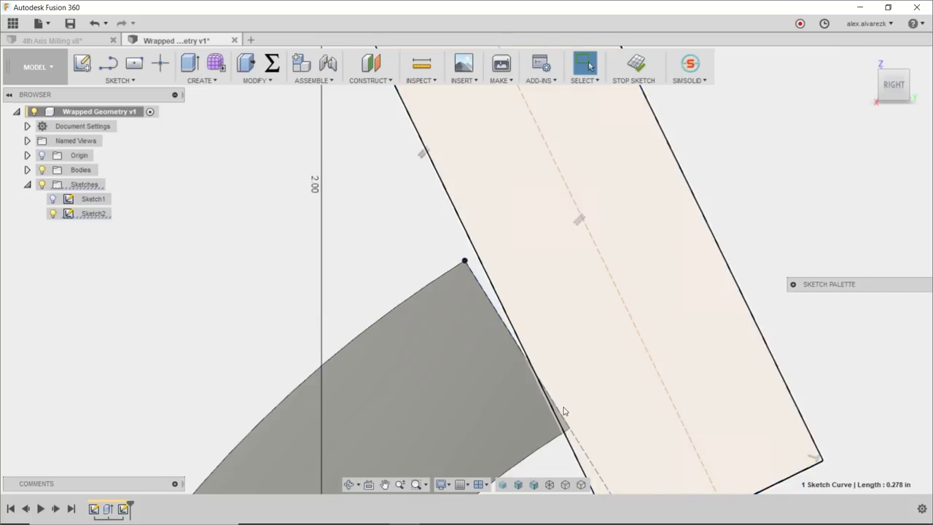
pyautogui.scroll(-4, 561, 415)
pyautogui.scroll(-3, 500, 351)
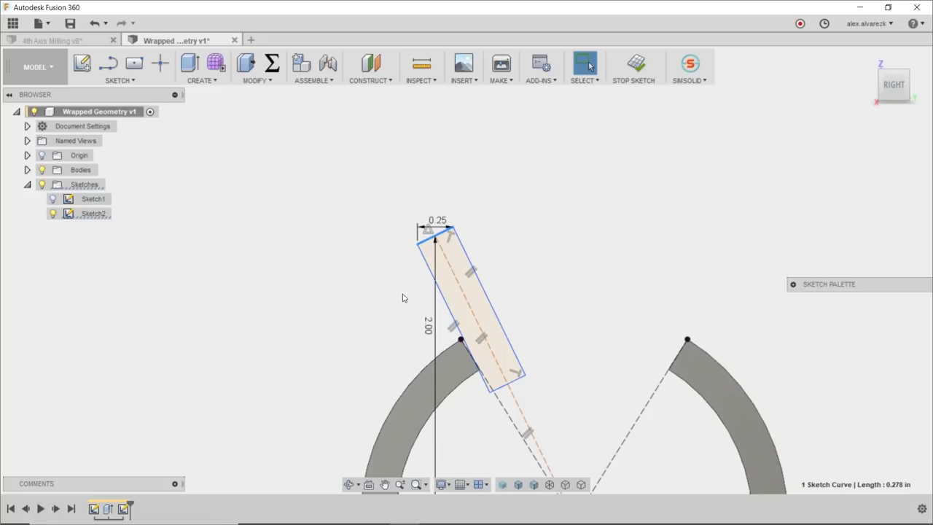
pyautogui.moveTo(400, 294); pyautogui.dragTo(396, 266, button='middle')
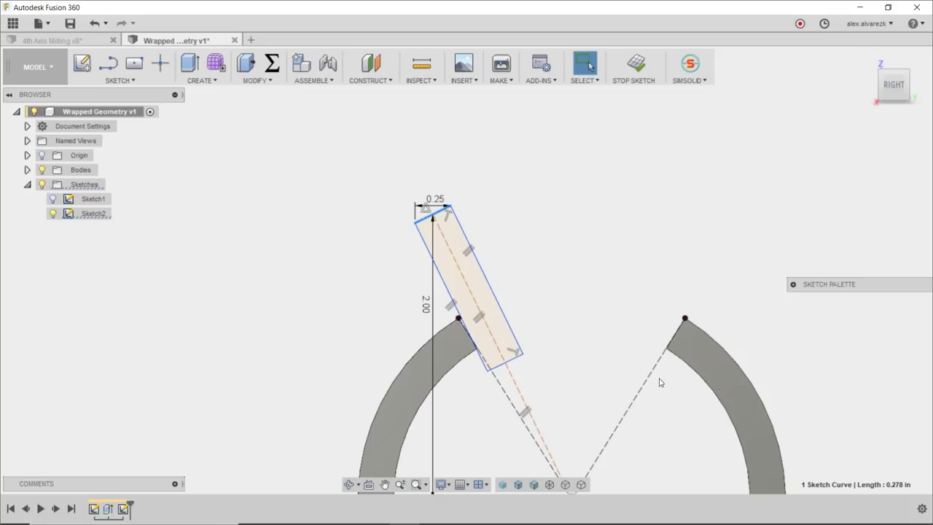
pyautogui.scroll(5, 476, 316)
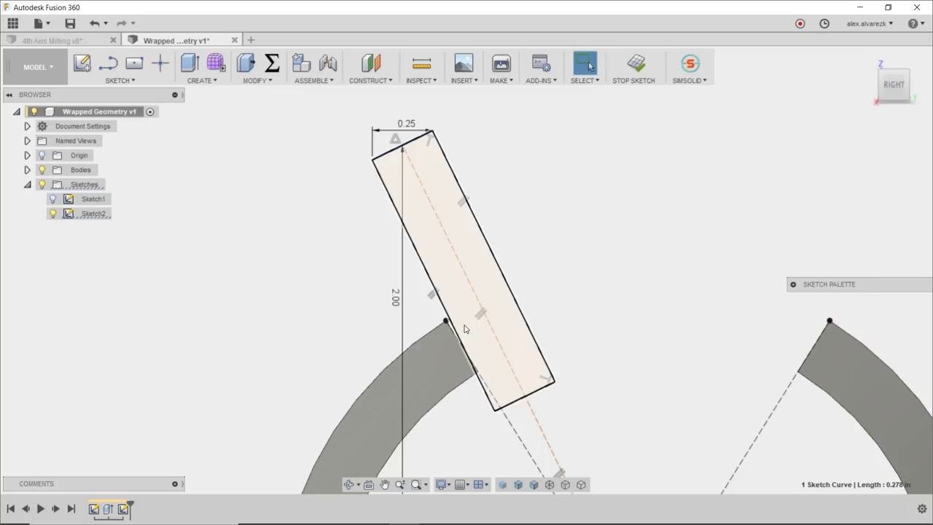
# Select the whole tilted rectangle chain, zoom out and return to 4th Axis Milling v8.
pyautogui.doubleClick(409, 149)
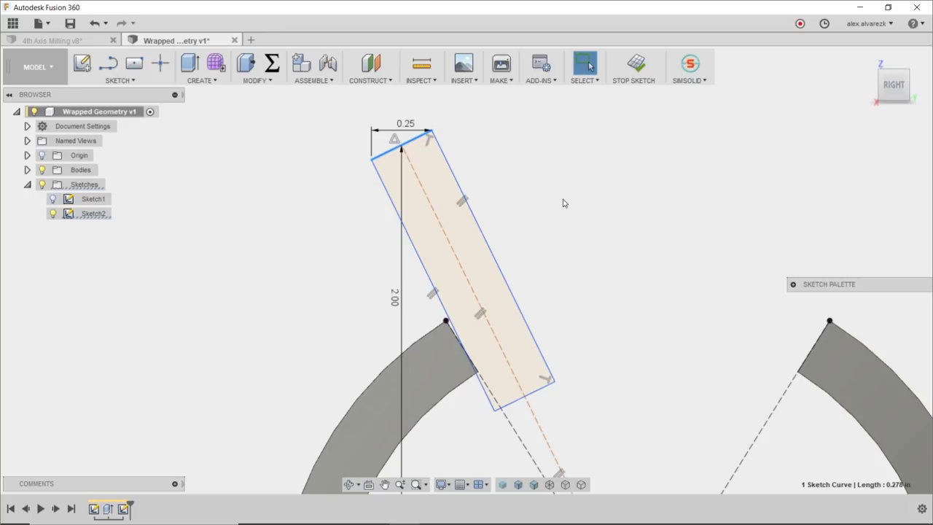
pyautogui.scroll(-4, 563, 202)
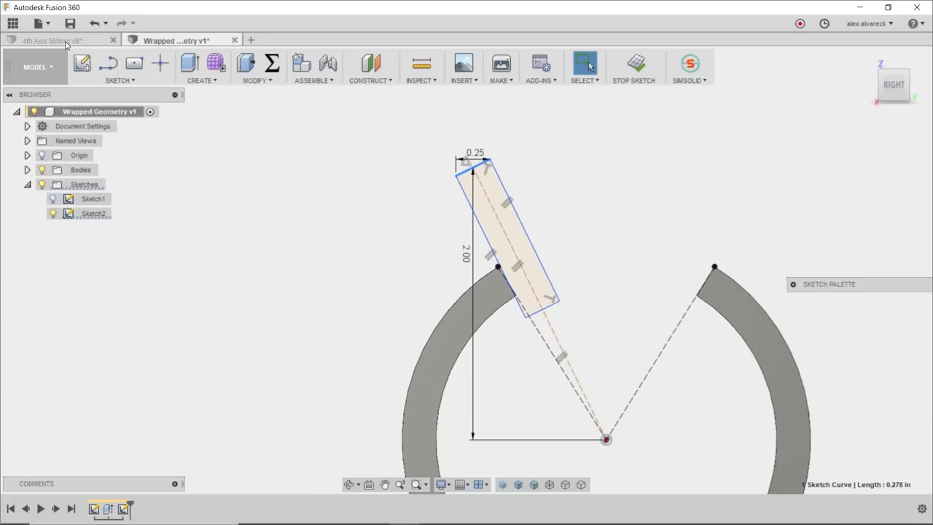
pyautogui.click(66, 42)
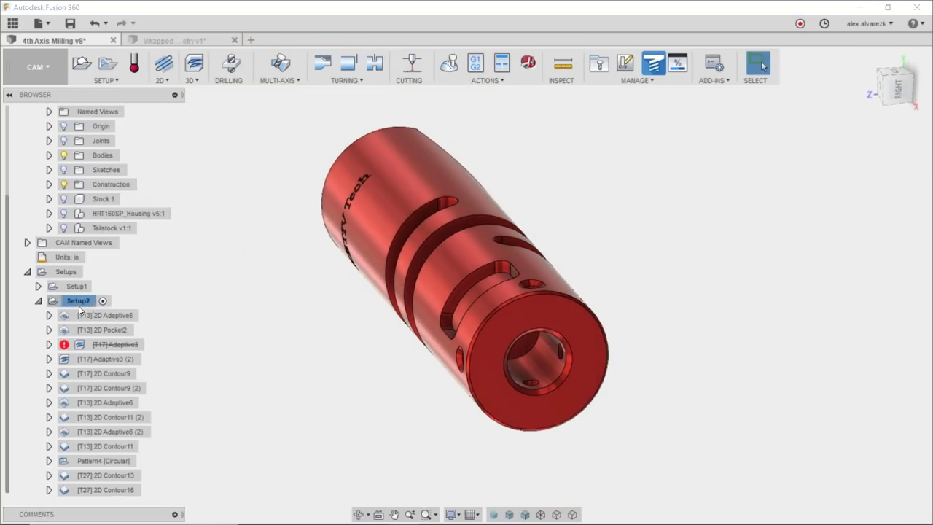
# Open Post Process for Setup2 and browse the post configuration list.
pyautogui.click(80, 310)
pyautogui.click(475, 63)
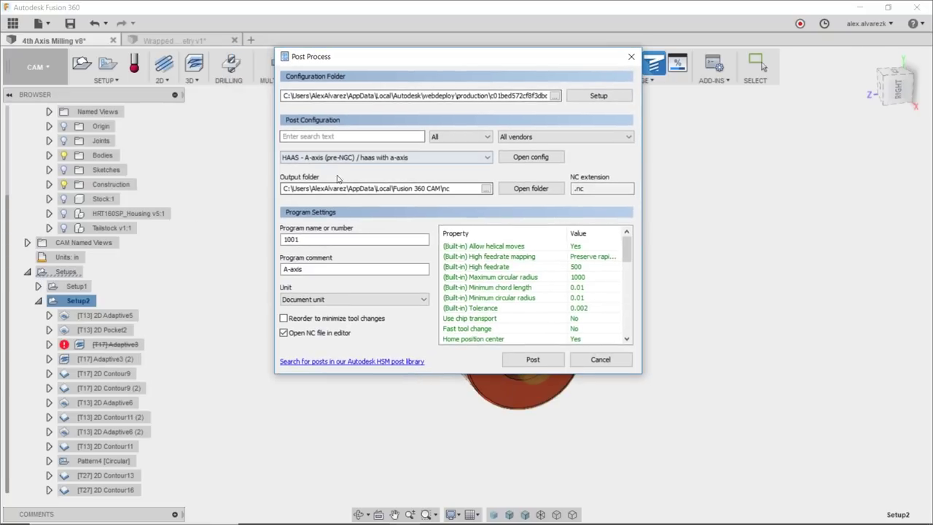
pyautogui.click(474, 158)
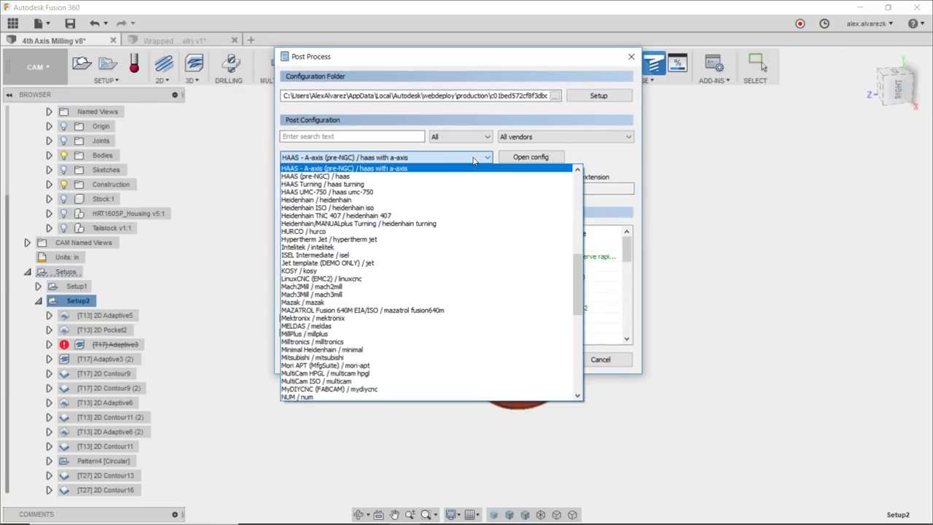
pyautogui.scroll(2, 529, 268)
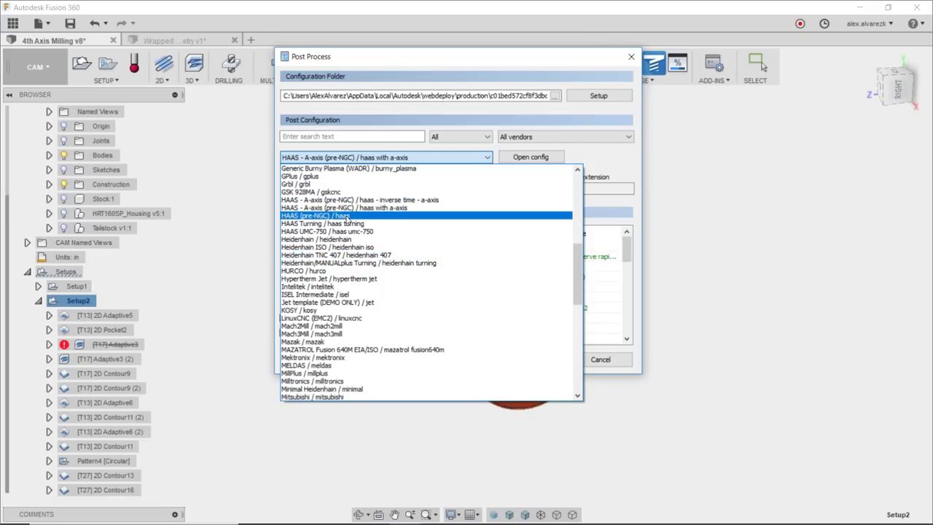
# Keep the HAAS A-axis post and launch the online Autodesk HSM Post Library.
pyautogui.click(602, 156)
pyautogui.click(599, 96)
pyautogui.click(608, 152)
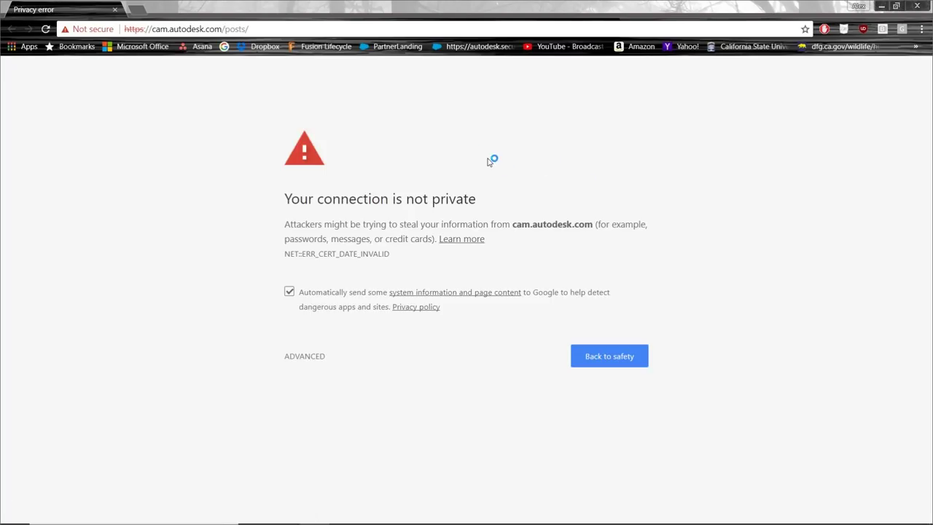
# Bypass the certificate warning to reach the cam.autodesk.com post library and scroll through it.
pyautogui.click(305, 358)
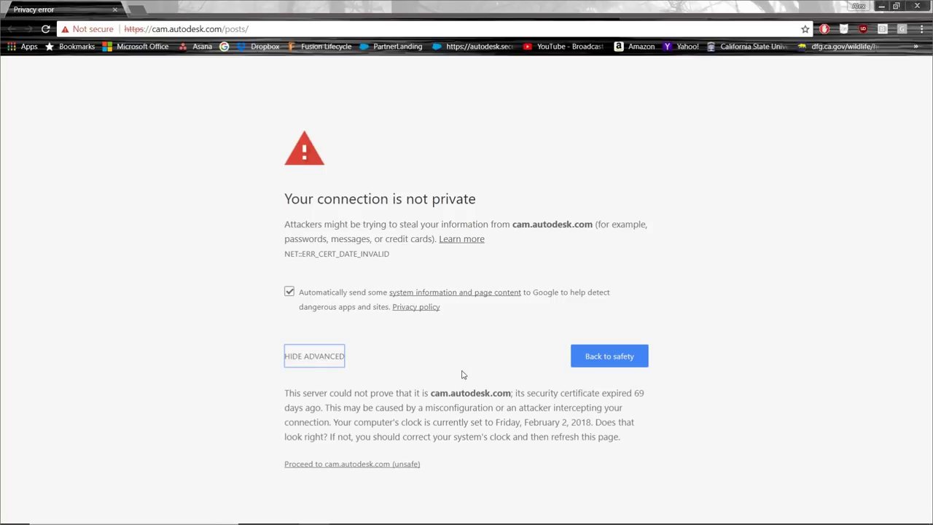
pyautogui.click(388, 464)
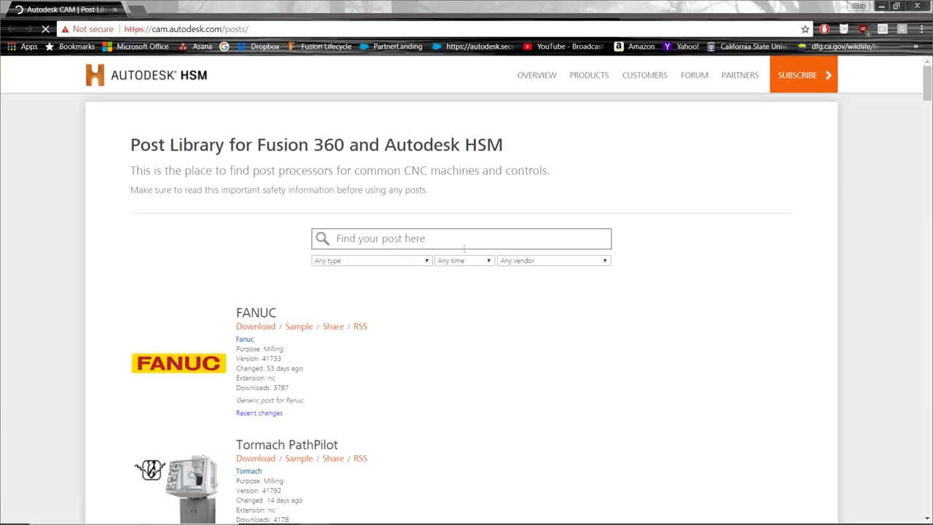
pyautogui.scroll(-2, 388, 312)
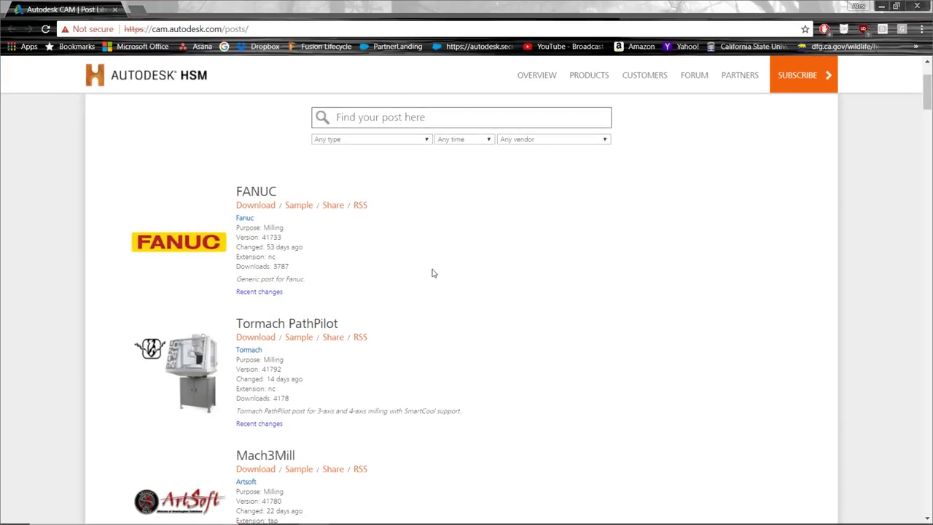
pyautogui.scroll(-3, 437, 275)
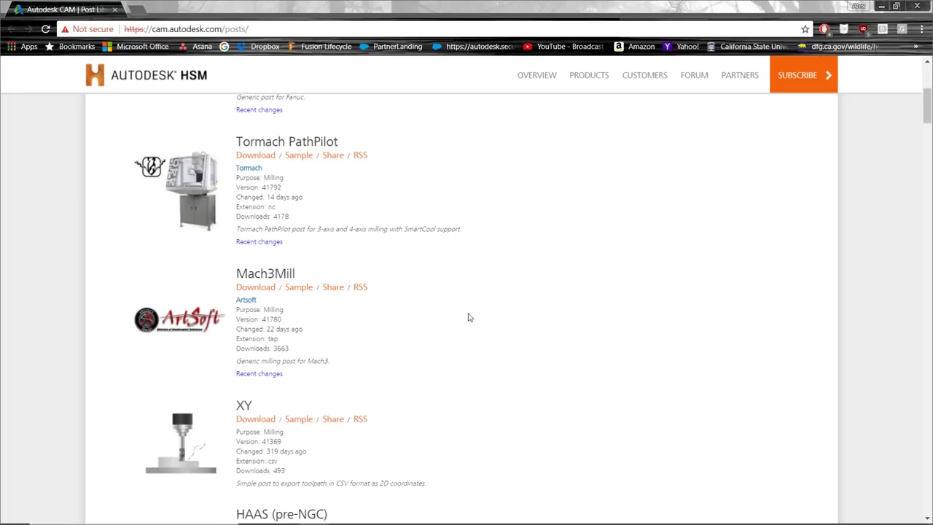
pyautogui.hotkey('alt', 'Tab')
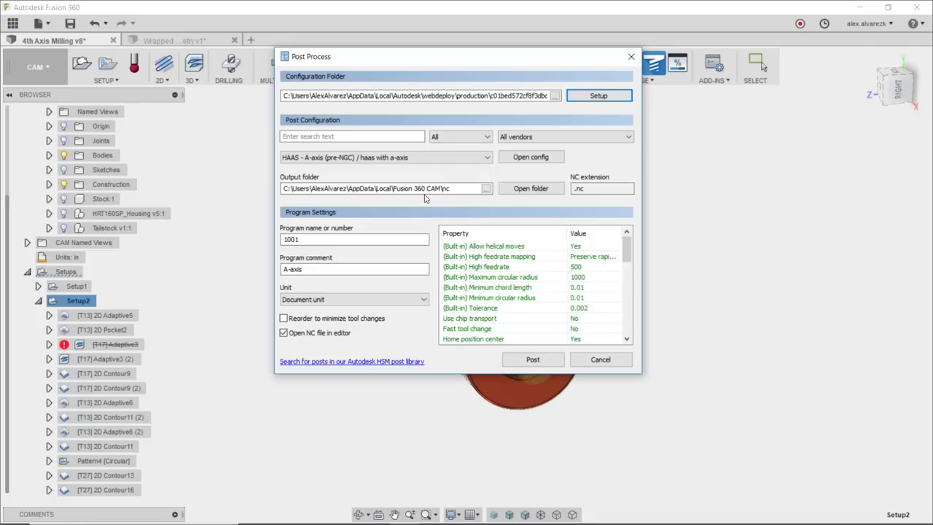
# Post Setup2 as program 2345 and save it as 2345.nc on the Desktop.
pyautogui.doubleClick(292, 240)
pyautogui.write('2345')
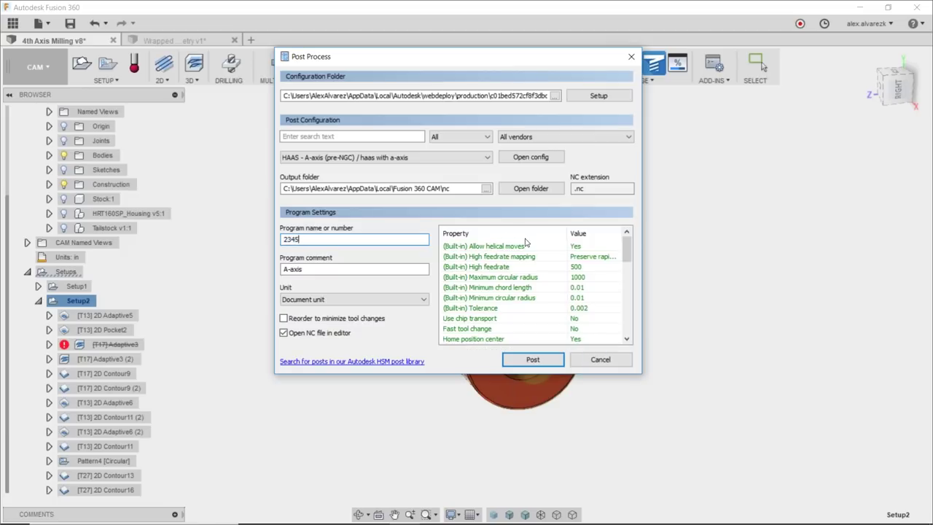
pyautogui.click(548, 361)
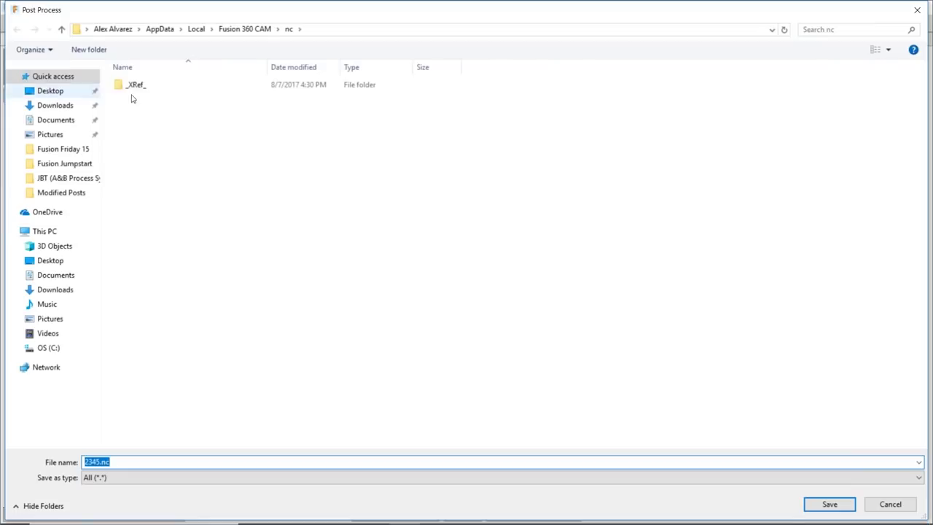
pyautogui.click(50, 90)
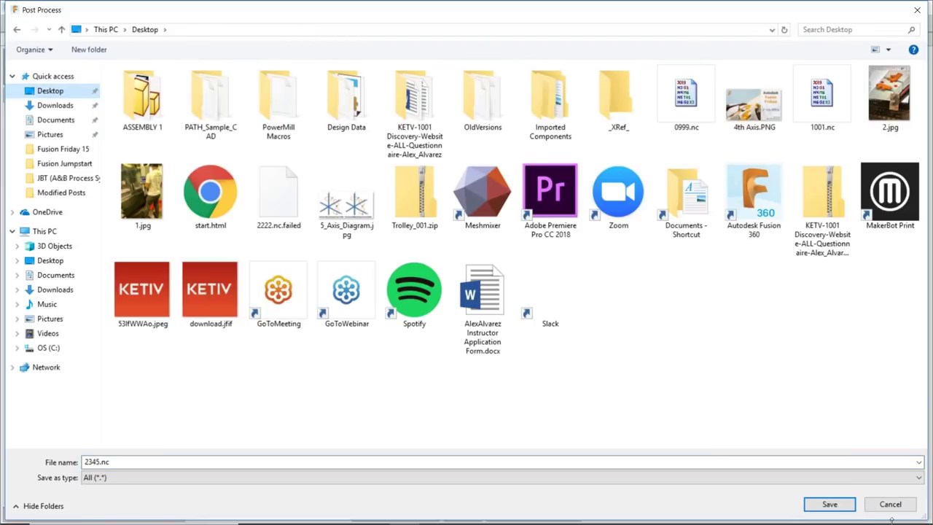
pyautogui.click(829, 503)
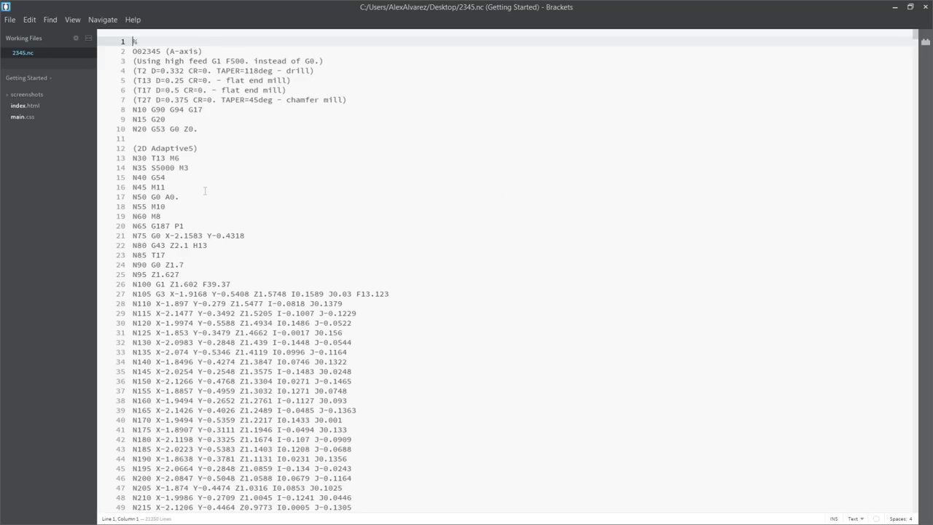
# Highlight the A0. rotary value and its A axis letter on line 17.
pyautogui.moveTo(186, 200); pyautogui.dragTo(166, 199)
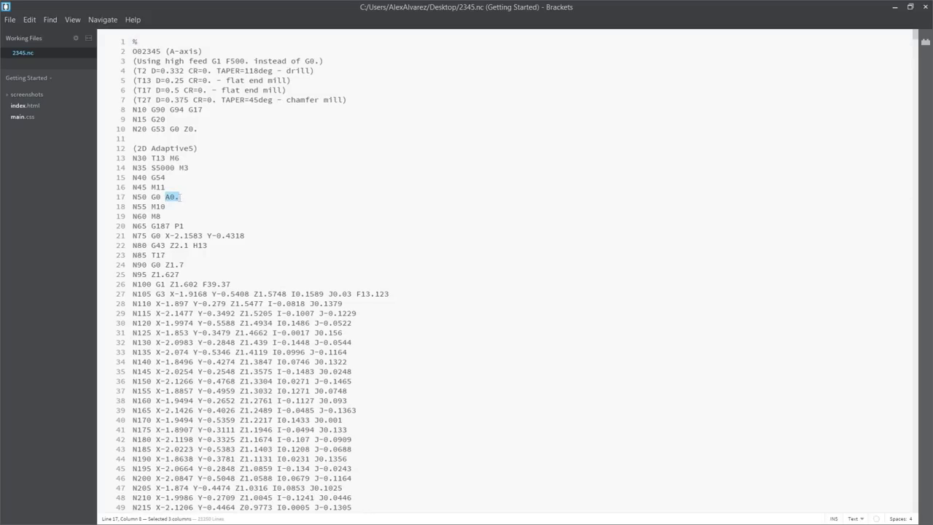
pyautogui.moveTo(166, 197); pyautogui.dragTo(170, 198)
pyautogui.scroll(-10, 264, 203)
pyautogui.scroll(10, 191, 136)
# Search for the next Adaptive operation and highlight its A41.649 rotation and G187 P1 line.
pyautogui.moveTo(152, 148); pyautogui.dragTo(189, 149)
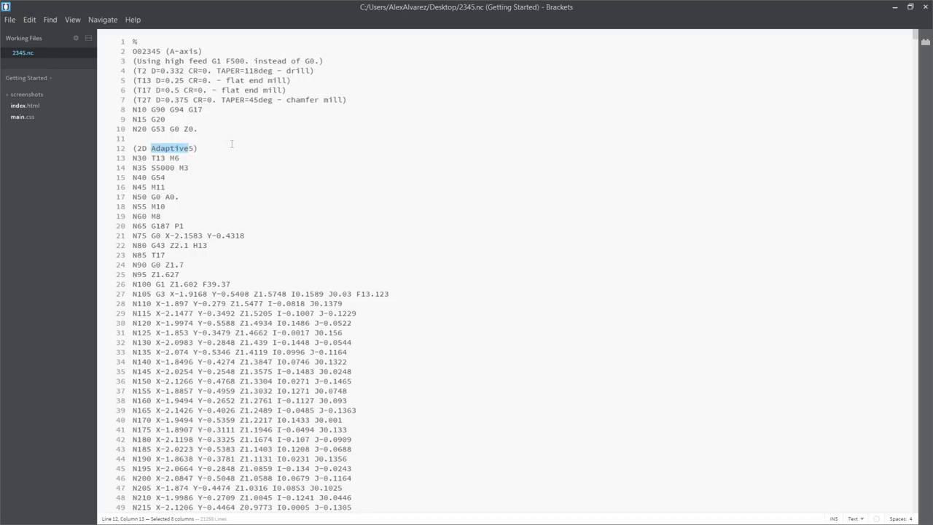
pyautogui.hotkey('ctrl', 'f')
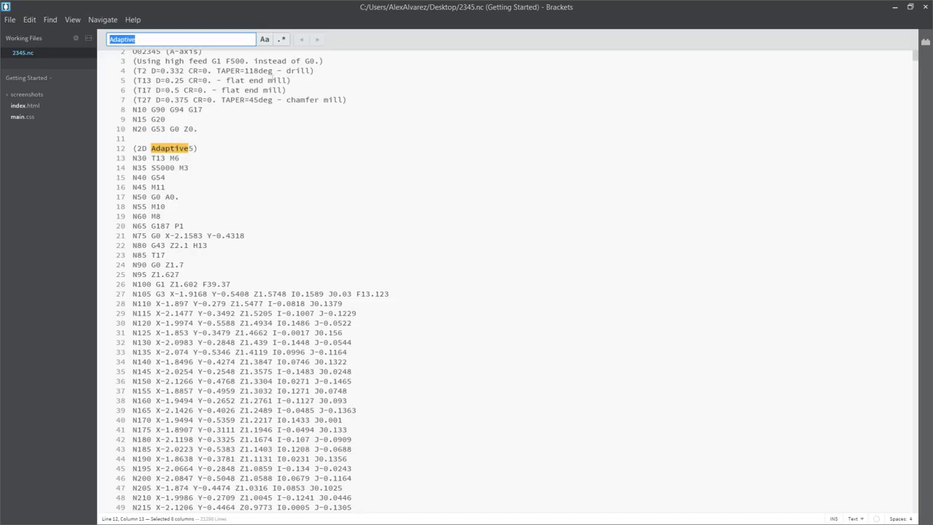
pyautogui.press('Return')
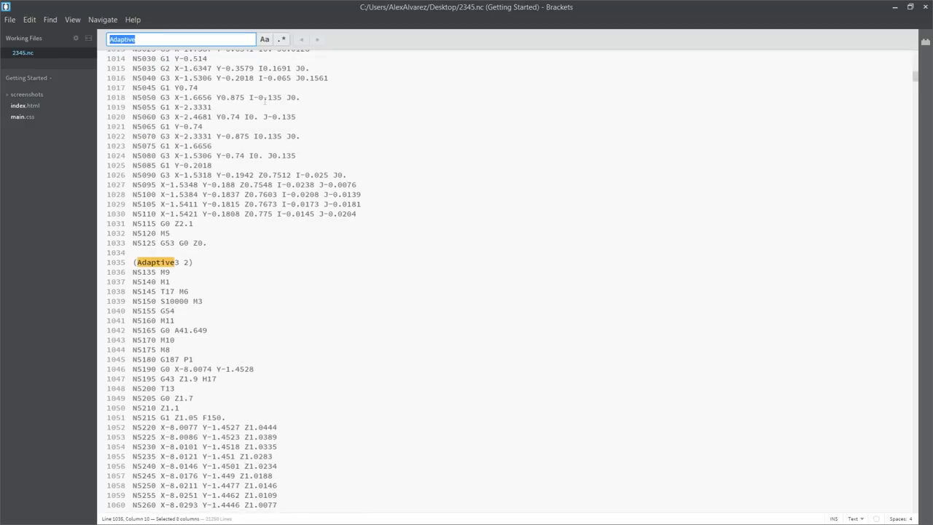
pyautogui.moveTo(174, 330); pyautogui.dragTo(205, 332)
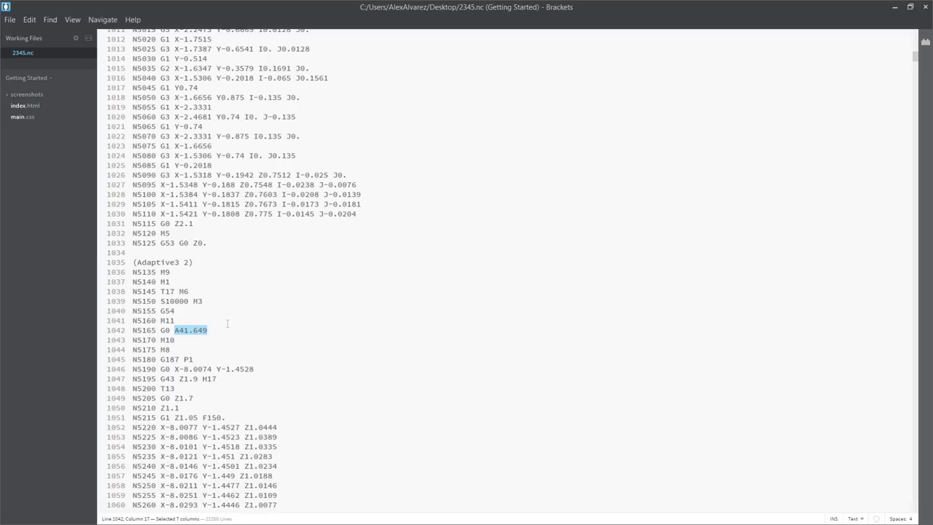
pyautogui.moveTo(193, 358); pyautogui.dragTo(162, 360)
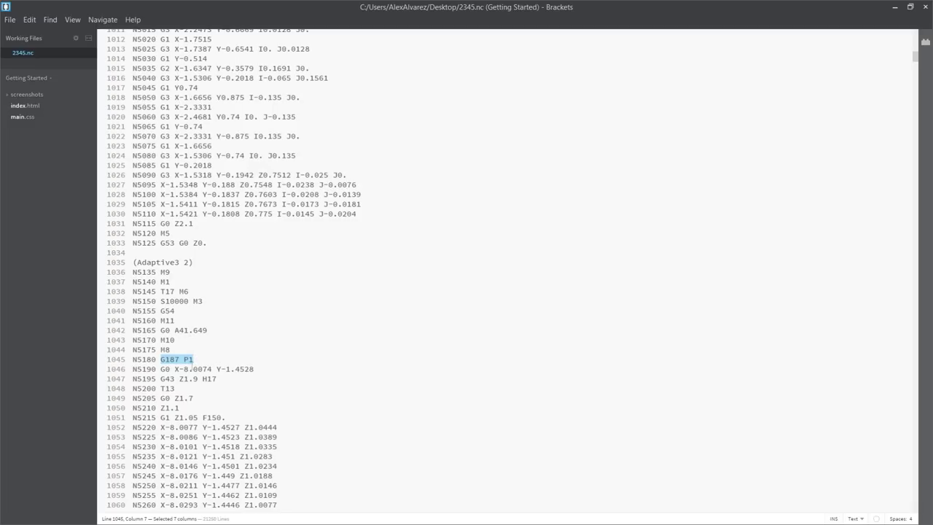
pyautogui.hotkey('alt', 'Tab')
pyautogui.hotkey('alt', 'Tab')
pyautogui.hotkey('alt', 'Tab')
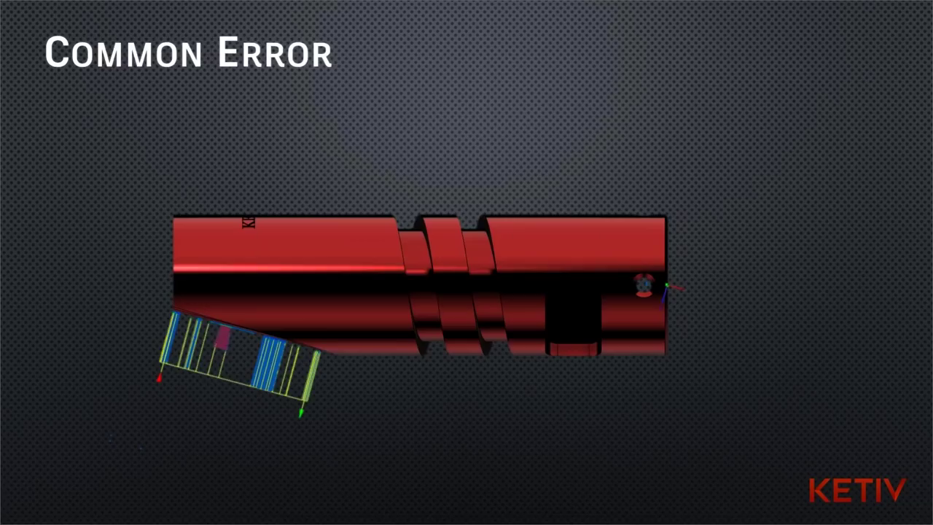
# Advance the slideshow from the Common Error slide to the Conclusion slide.
pyautogui.press('Right')
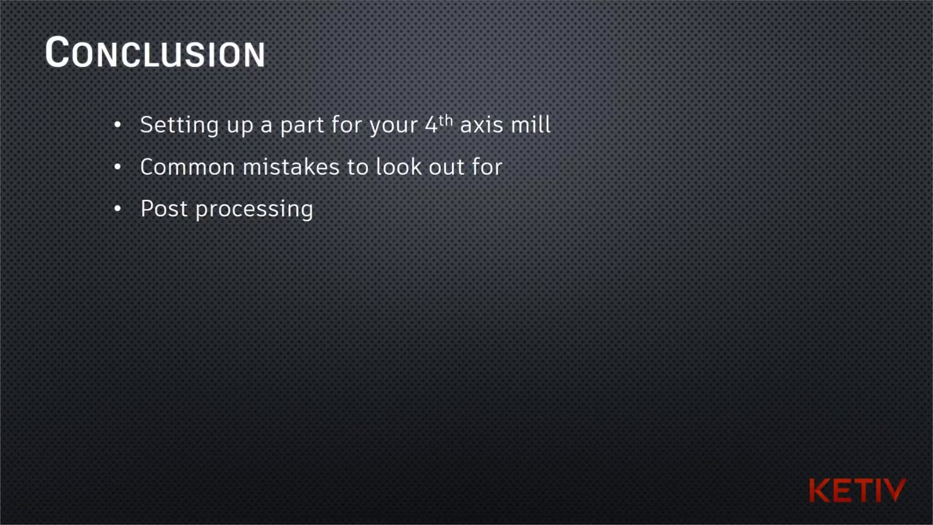
# Advance the slideshow from Conclusion to the Fusion Boost services slide.
pyautogui.press('Right')
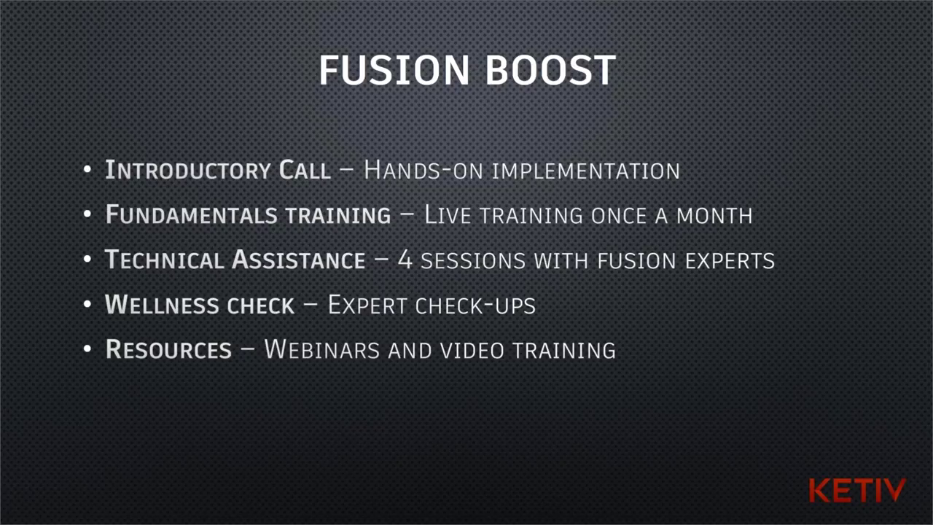
# Advance past the Fusion Boost pricing slide to the Contact Us slide.
pyautogui.press('Right')
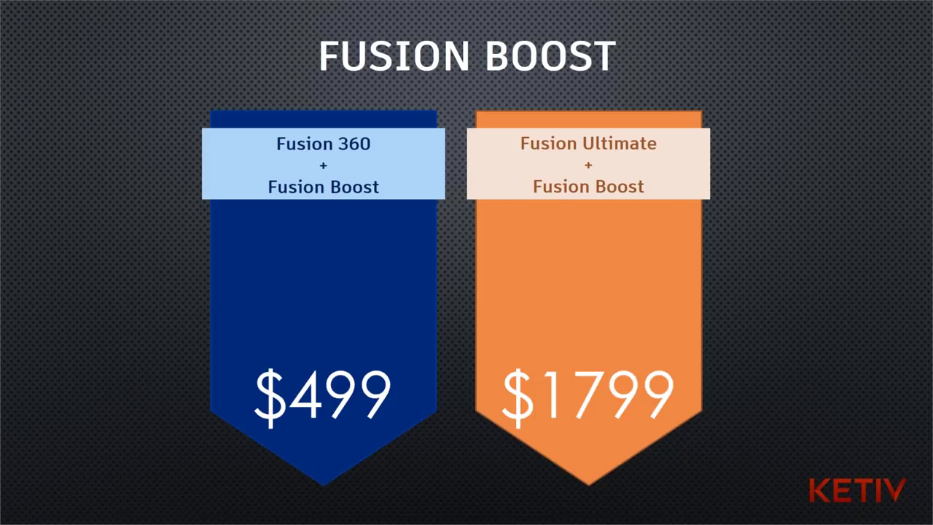
pyautogui.press('Right')
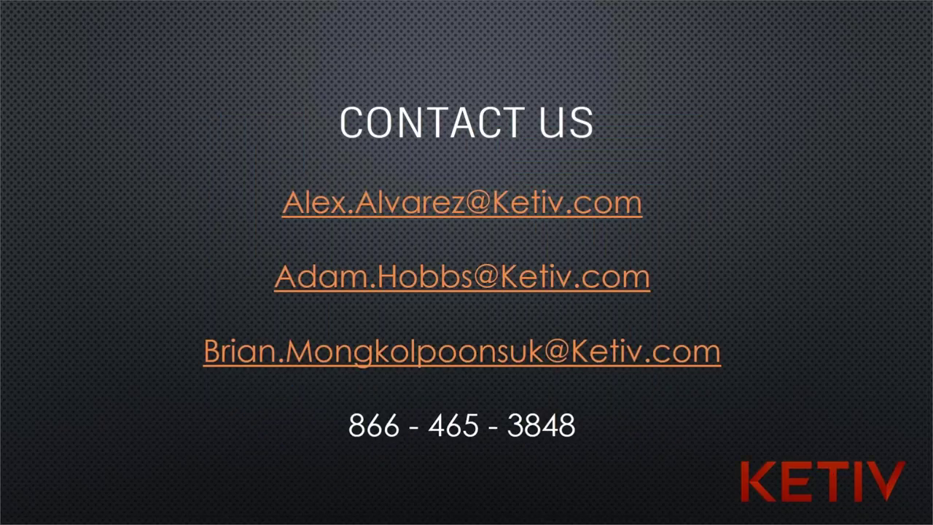